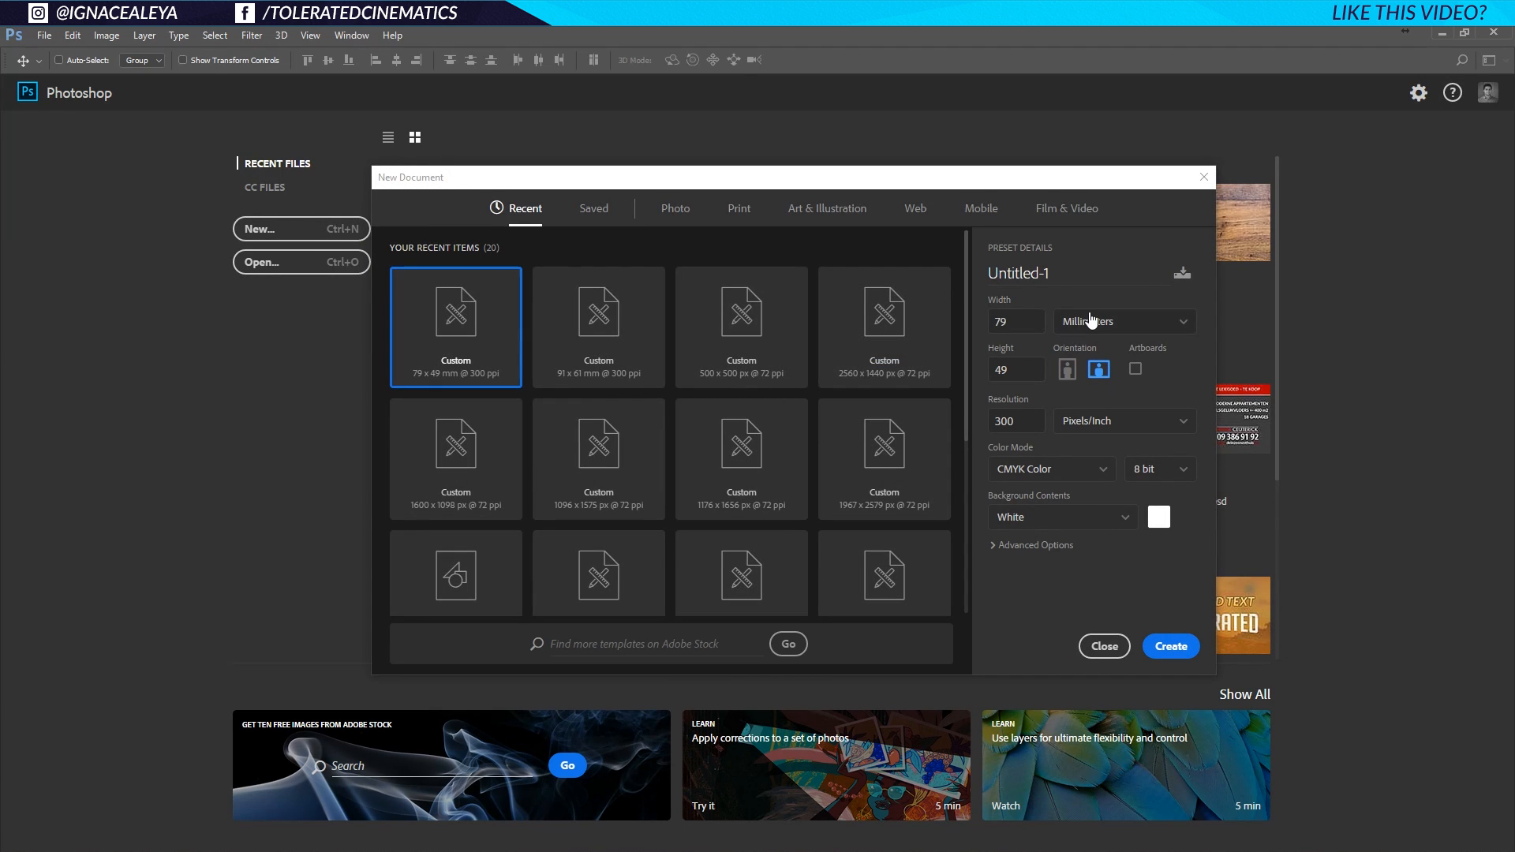
# Name the new document 'Business Card', confirm 79 × 49 mm and create it.
pyautogui.moveTo(1061, 273); pyautogui.dragTo(944, 263)
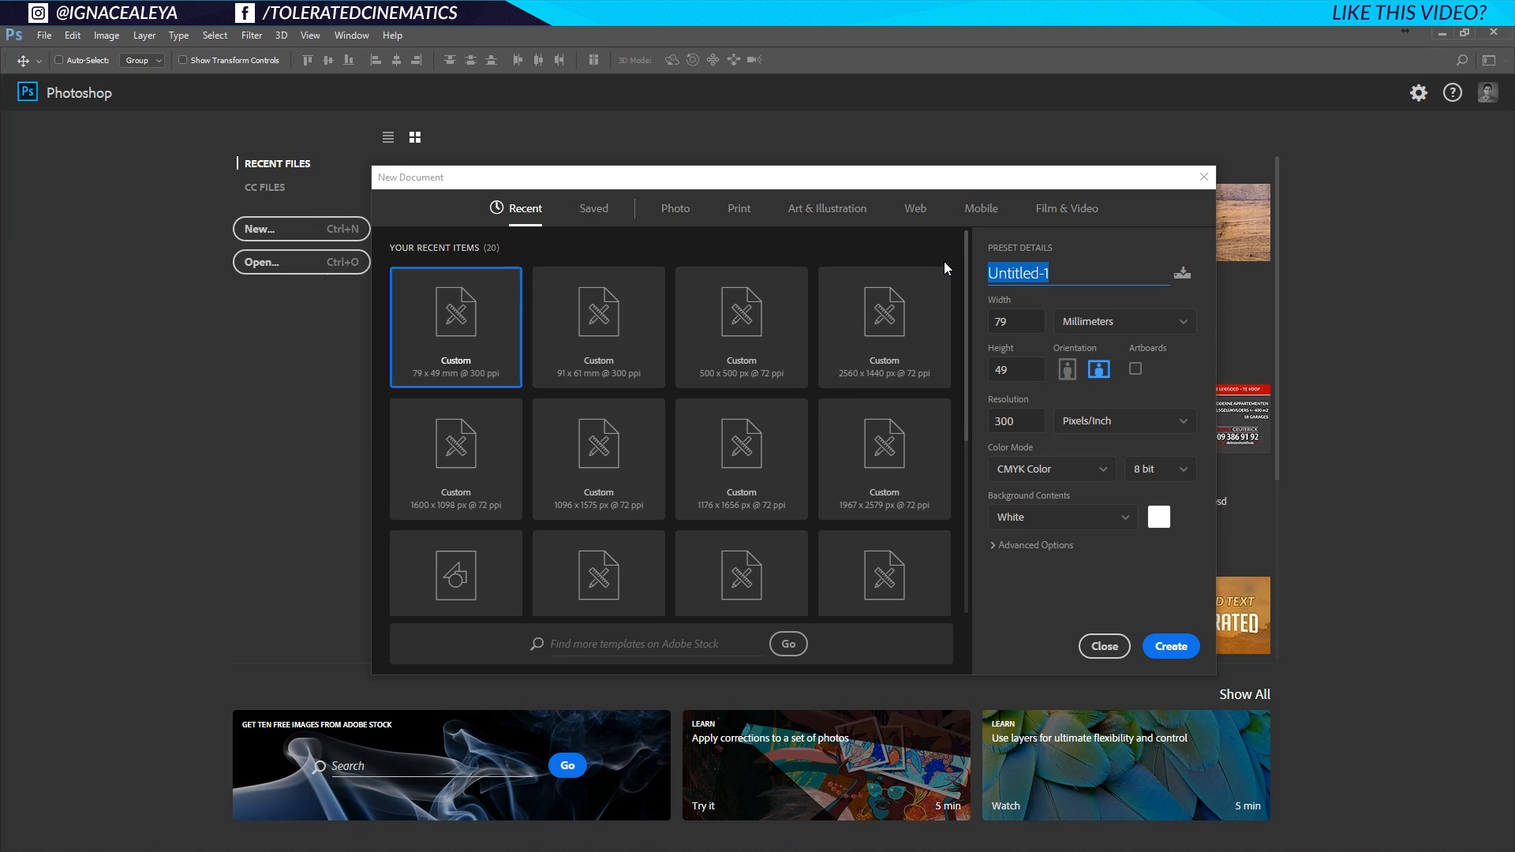
pyautogui.write('Busin')
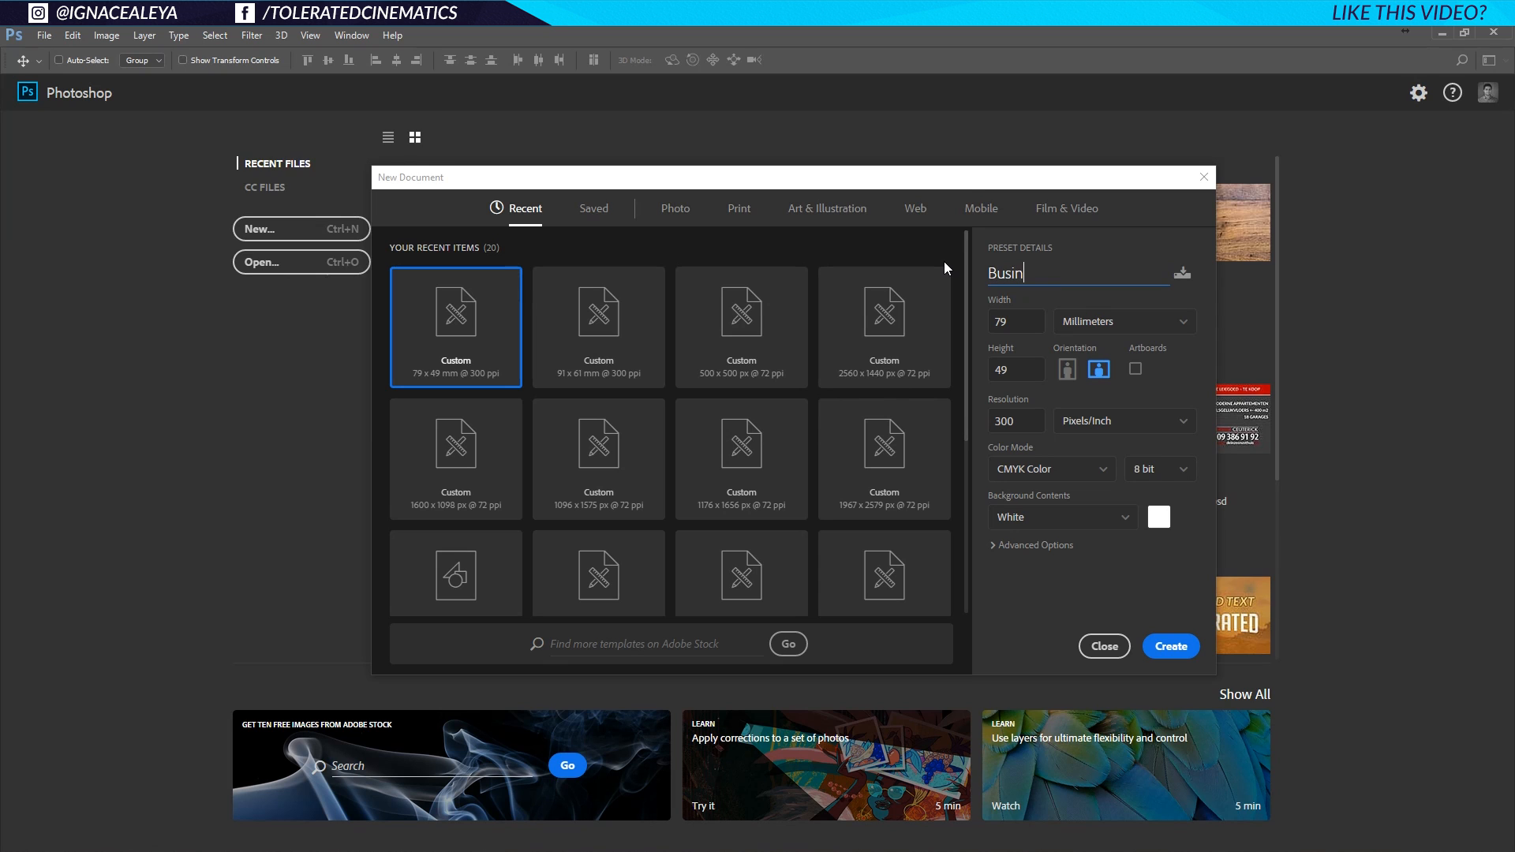
pyautogui.write('ess Card')
pyautogui.click(1017, 371)
pyautogui.click(1029, 318)
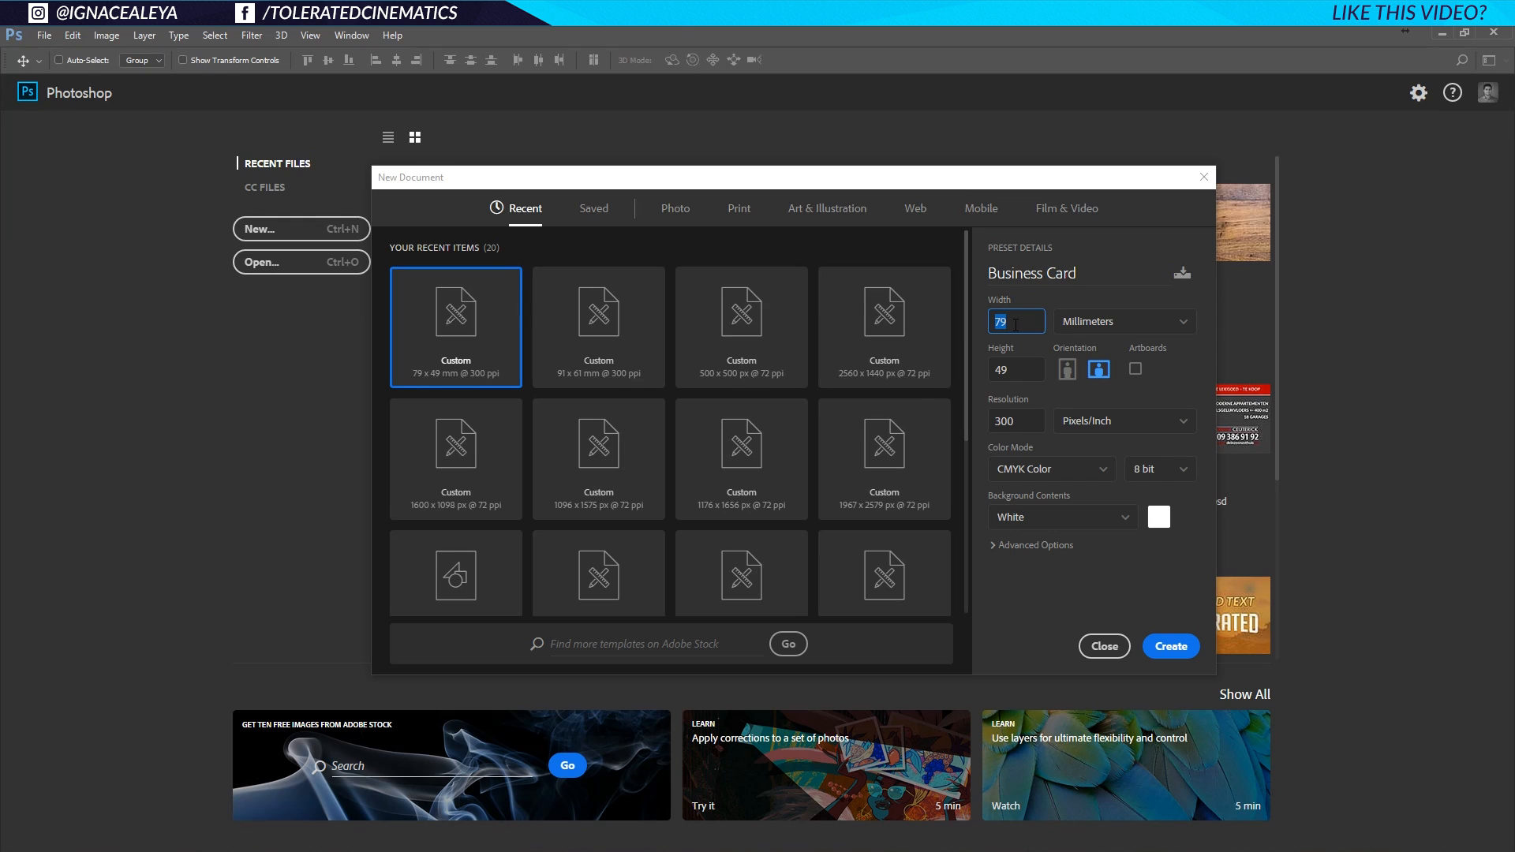
pyautogui.click(1023, 370)
pyautogui.click(1173, 650)
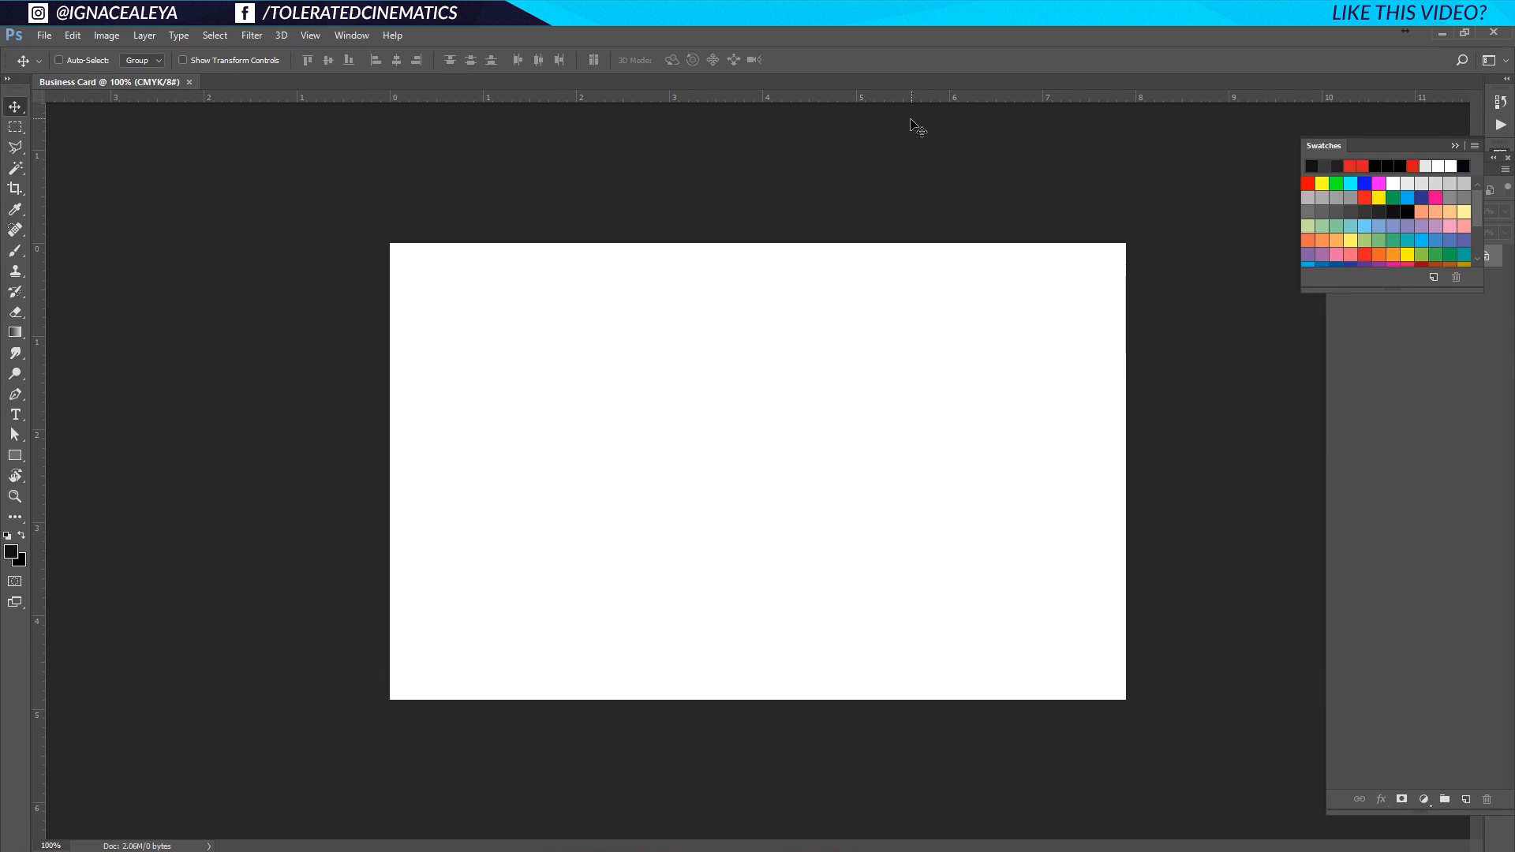
# Show rulers and drag guides onto the card's top, bottom, right and left edges.
pyautogui.hotkey('ctrl', 'r')
pyautogui.hotkey('ctrl', 'r')
pyautogui.moveTo(901, 96); pyautogui.dragTo(898, 242)
pyautogui.moveTo(923, 99); pyautogui.dragTo(937, 700)
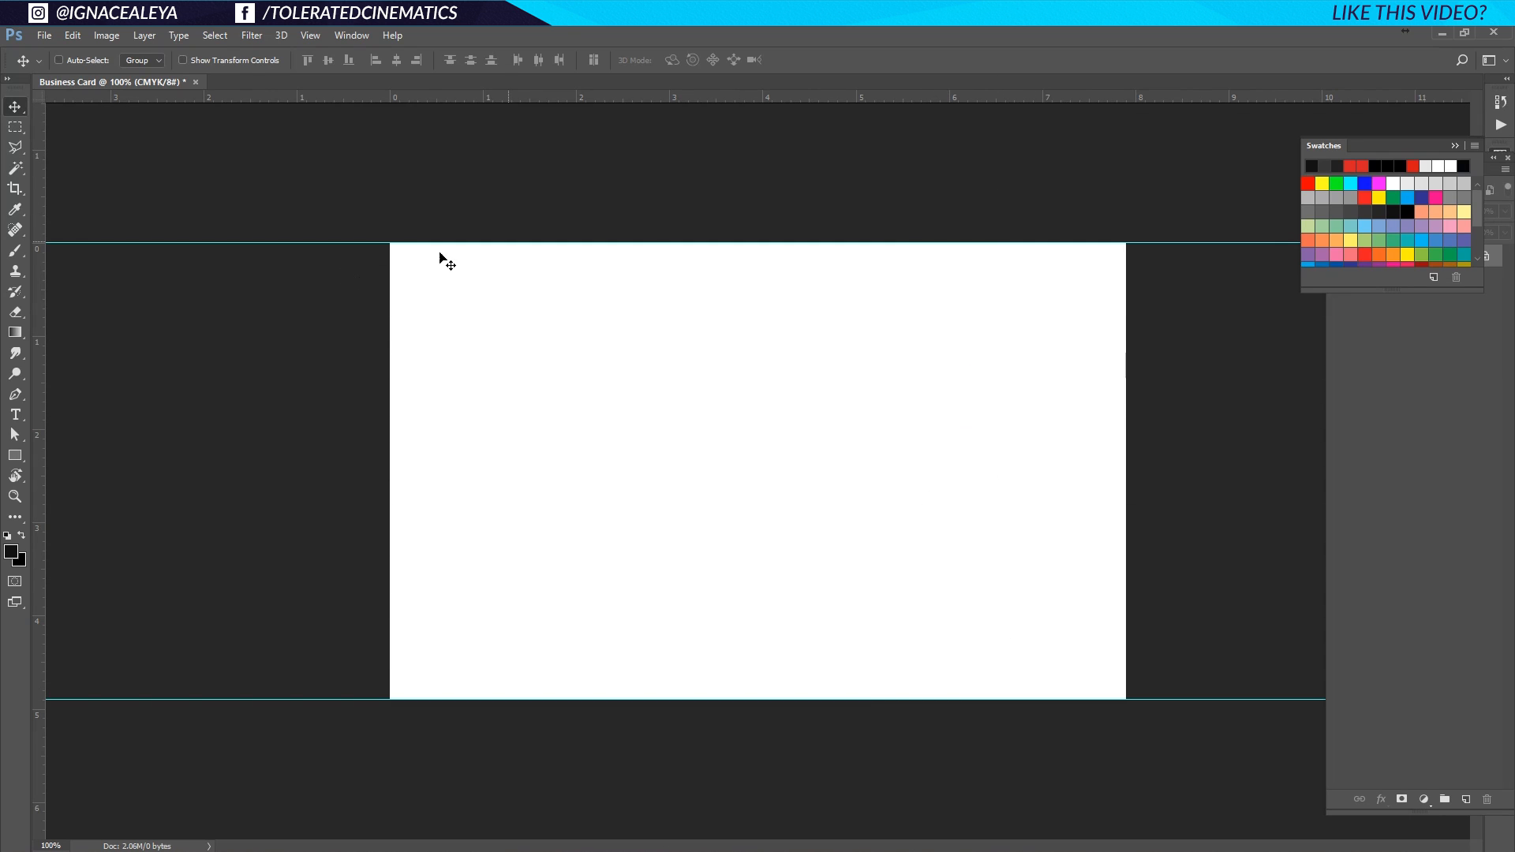
pyautogui.moveTo(37, 355); pyautogui.dragTo(1126, 430)
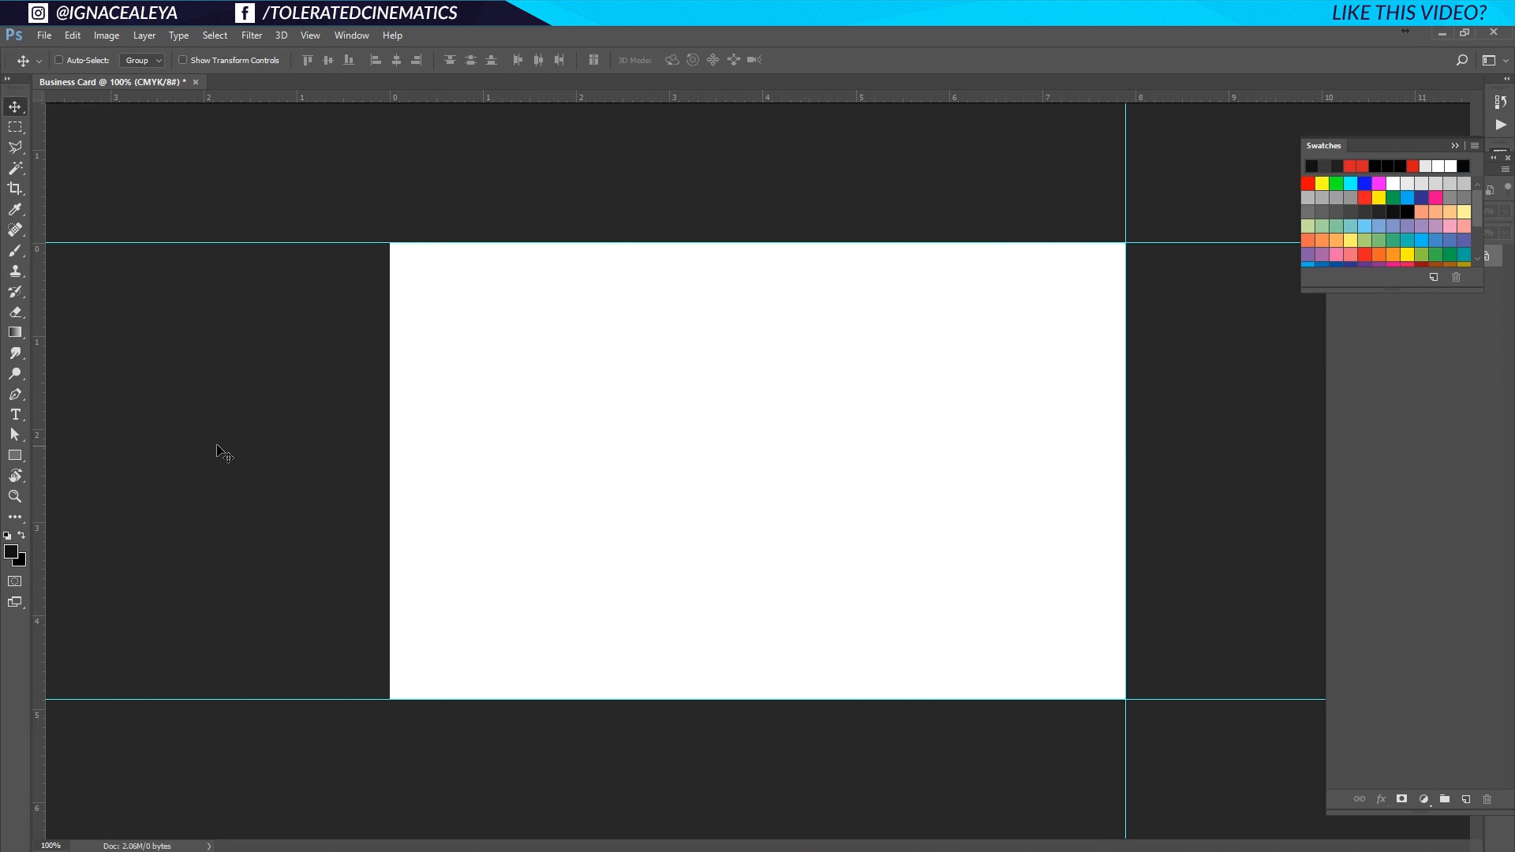
pyautogui.moveTo(38, 433); pyautogui.dragTo(387, 469)
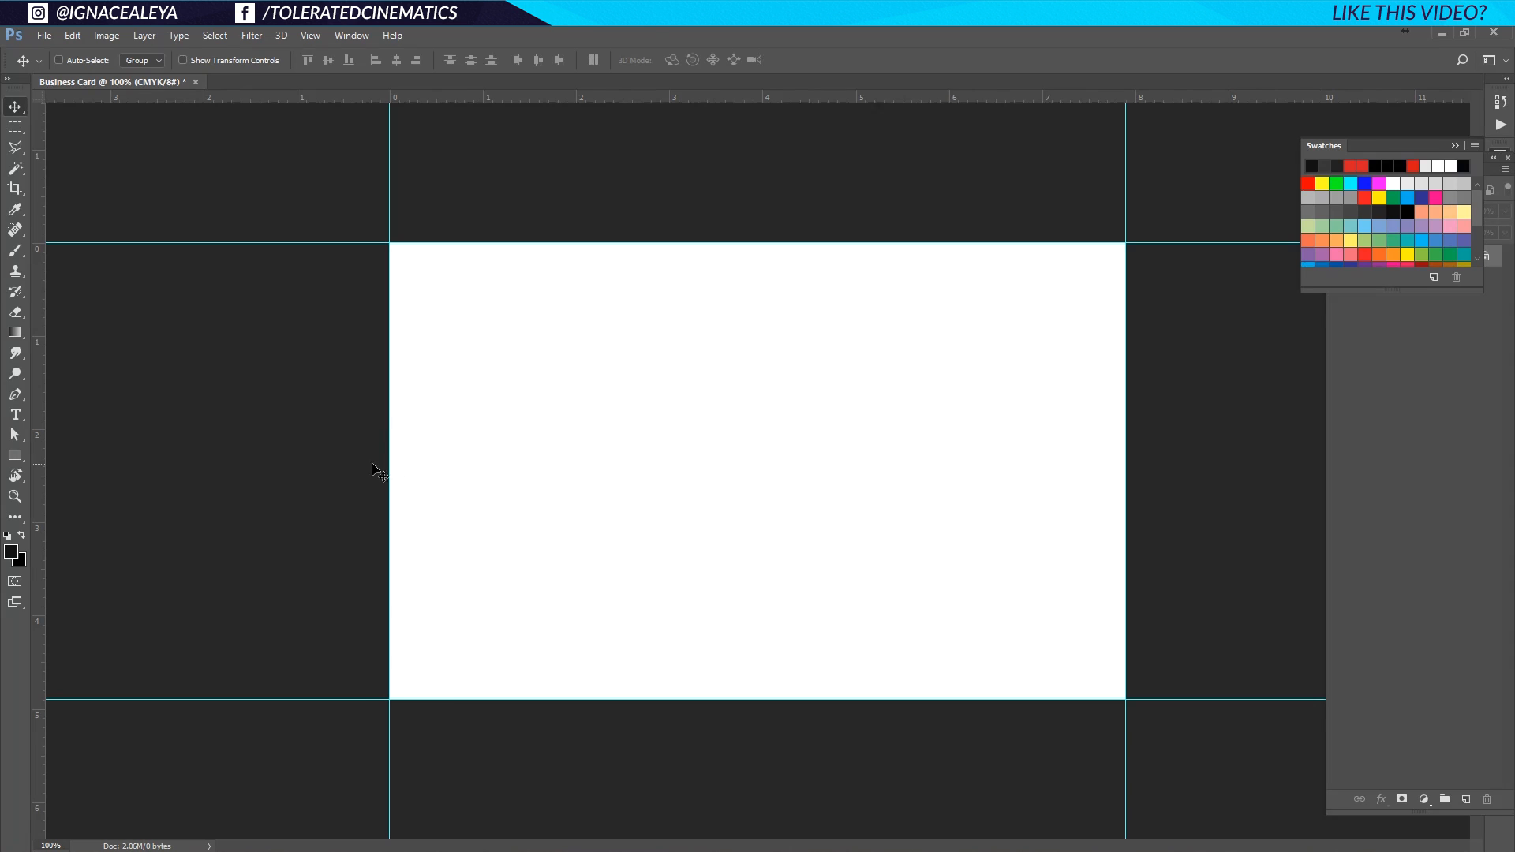
# Enlarge the canvas to 85 × 55 mm in Canvas Size using millimetres.
pyautogui.click(108, 37)
pyautogui.click(131, 164)
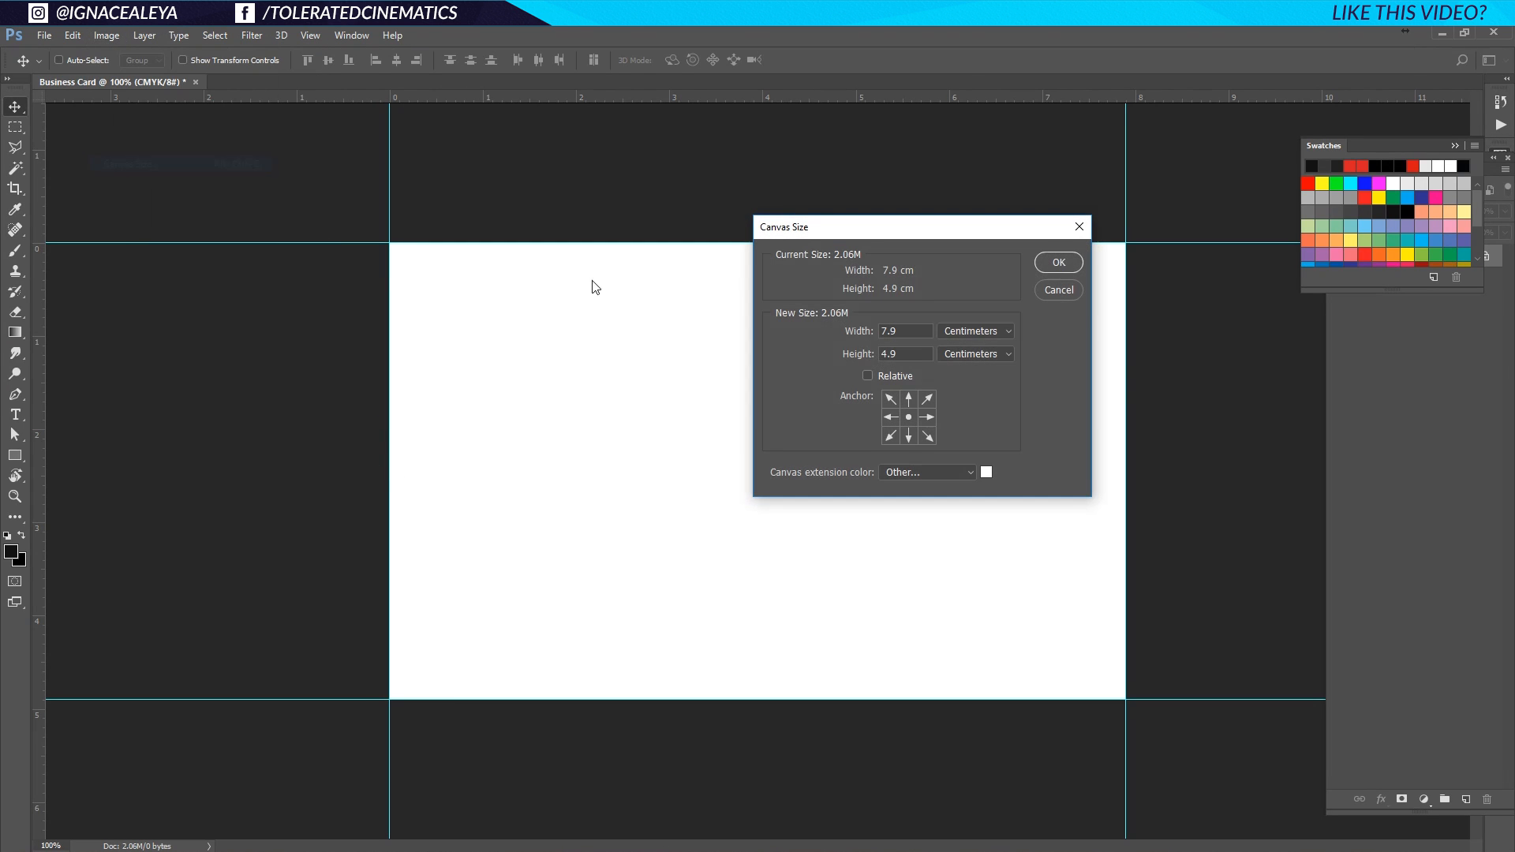
pyautogui.click(952, 336)
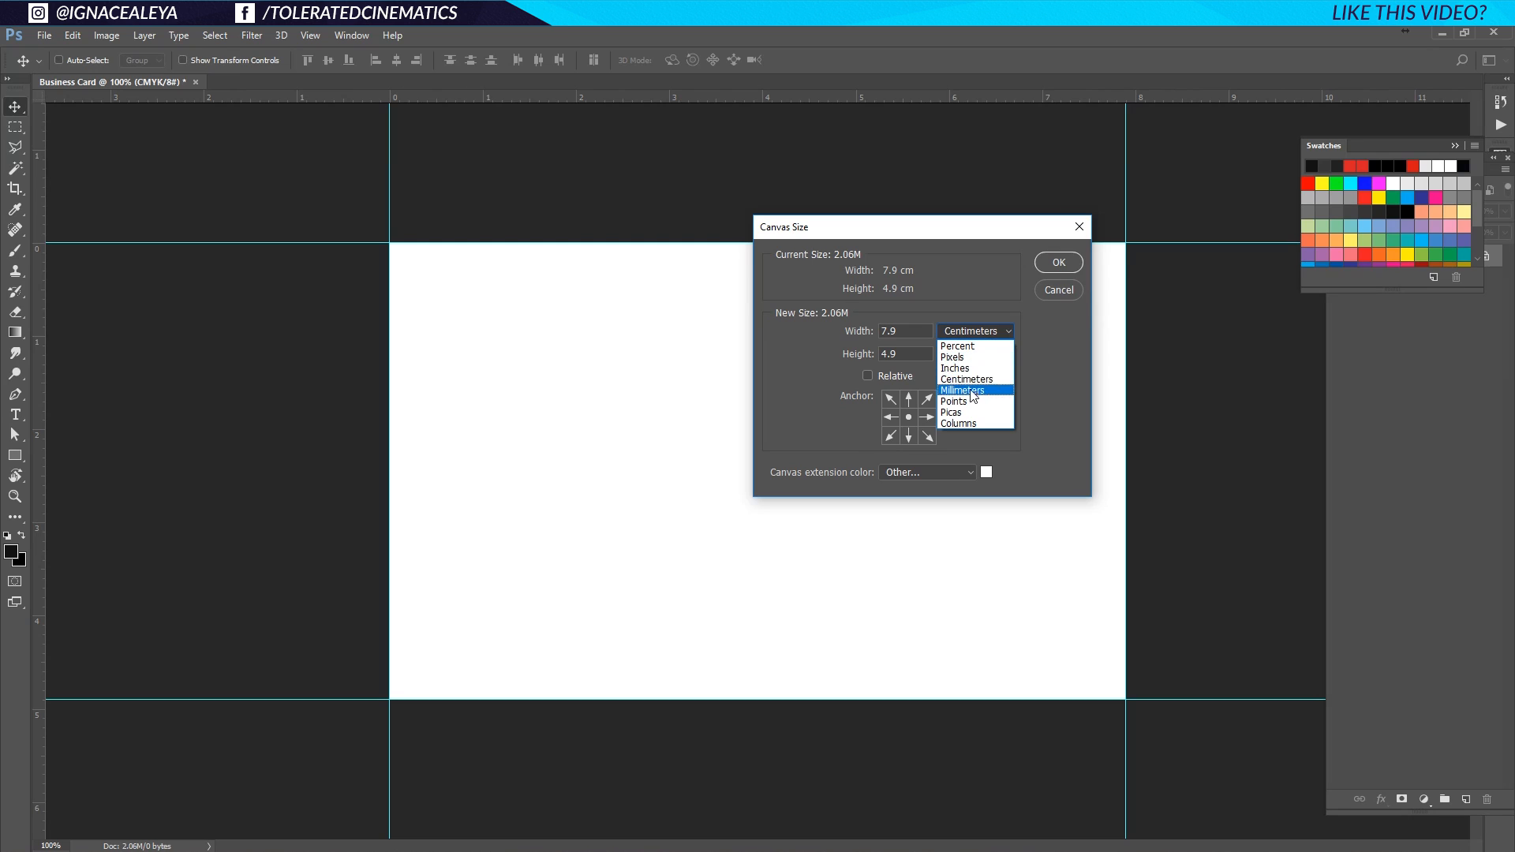
pyautogui.click(959, 388)
pyautogui.doubleClick(906, 330)
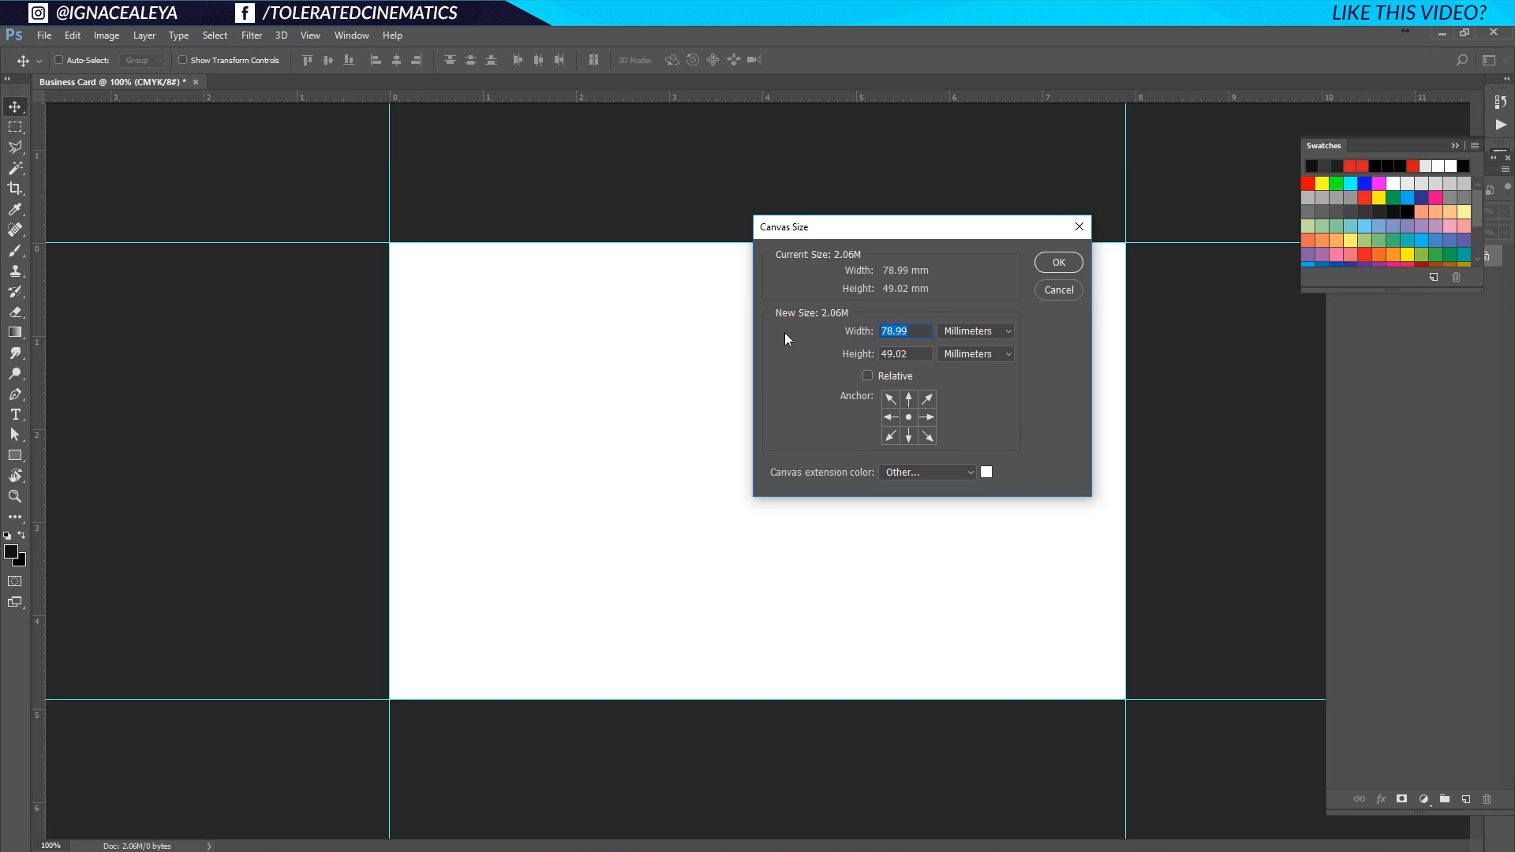
pyautogui.write('85')
pyautogui.press('Tab')
pyautogui.write('55')
pyautogui.click(1047, 265)
# Add guides along the enlarged canvas's new left, top and right edges.
pyautogui.moveTo(39, 356); pyautogui.dragTo(361, 363)
pyautogui.moveTo(525, 101); pyautogui.dragTo(541, 213)
pyautogui.moveTo(39, 334); pyautogui.dragTo(1153, 424)
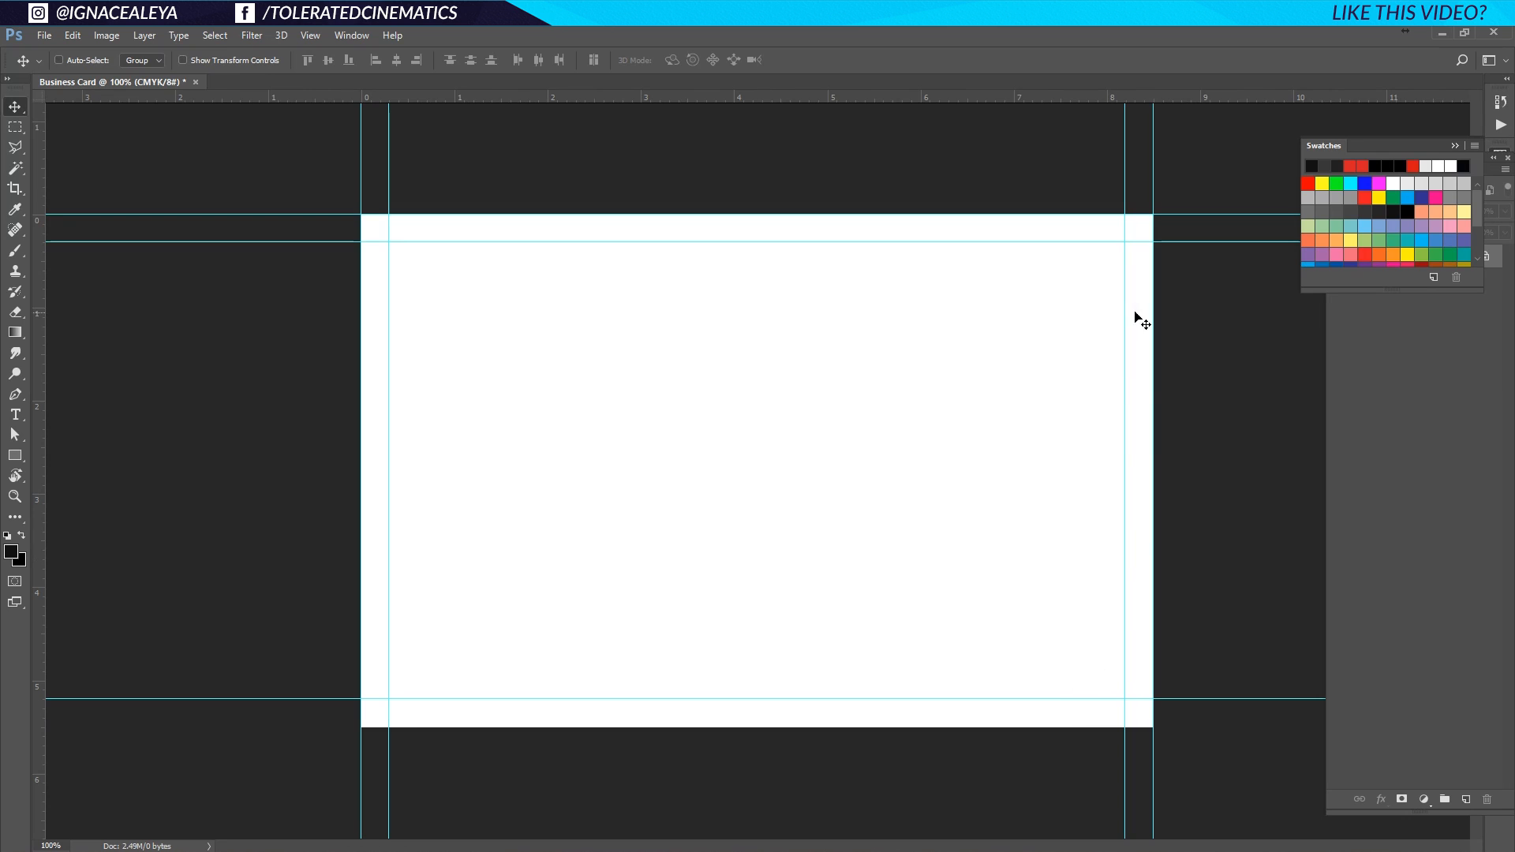
# Put a guide on the bottom edge, then resize the canvas to 91 × 61 mm.
pyautogui.moveTo(879, 94); pyautogui.dragTo(778, 726)
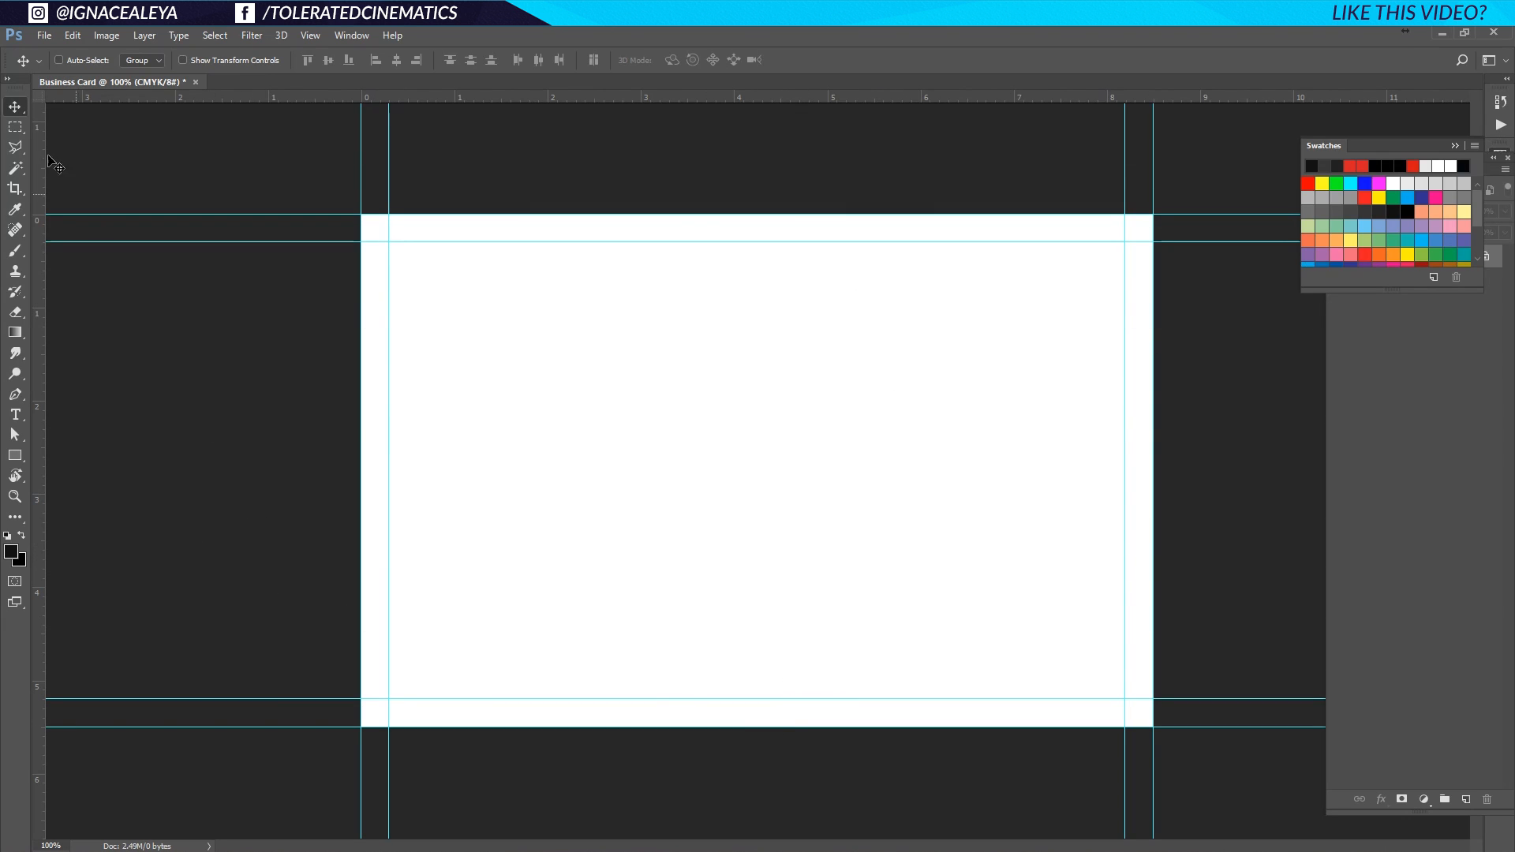
pyautogui.click(106, 36)
pyautogui.click(146, 164)
pyautogui.click(975, 331)
pyautogui.click(971, 393)
pyautogui.doubleClick(918, 336)
pyautogui.write('91')
pyautogui.press('Tab')
pyautogui.write('61')
pyautogui.click(1050, 266)
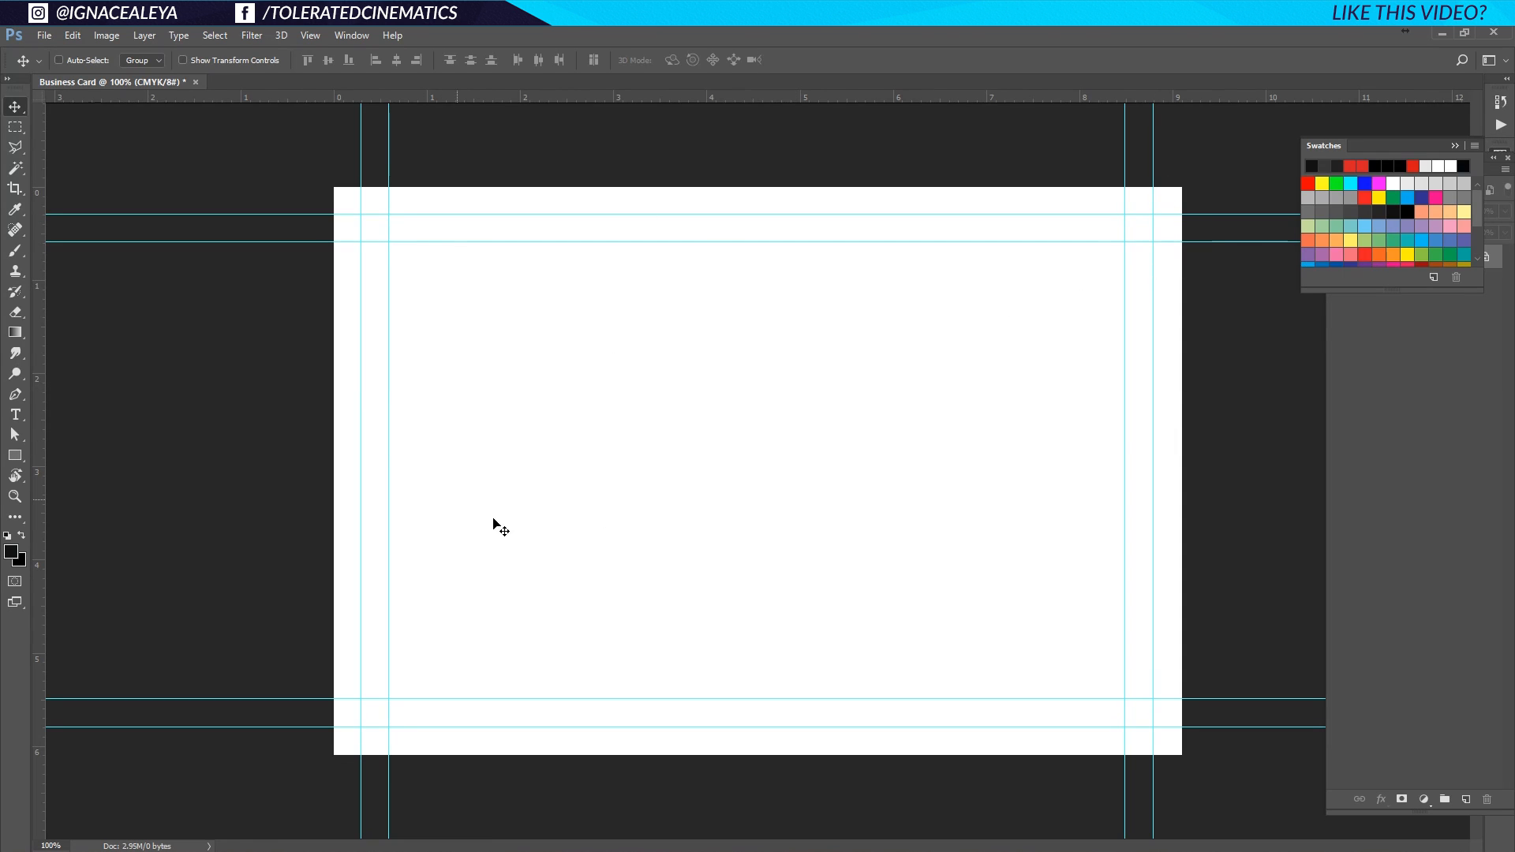
# Set the foreground colour to near-black #06080a.
pyautogui.click(1454, 146)
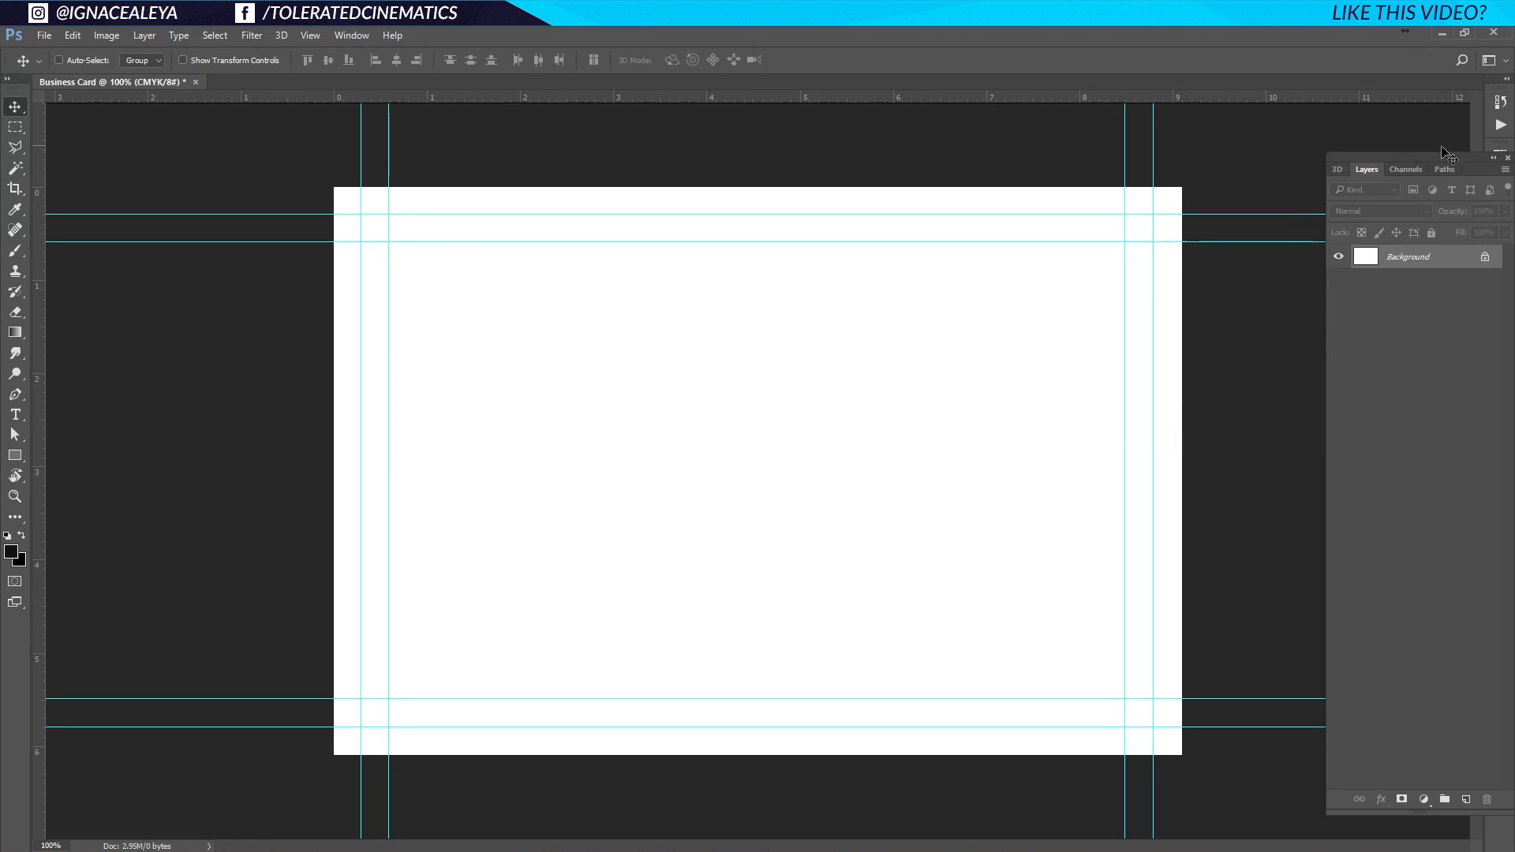
pyautogui.click(10, 555)
pyautogui.moveTo(977, 584); pyautogui.dragTo(987, 508)
pyautogui.click(851, 619)
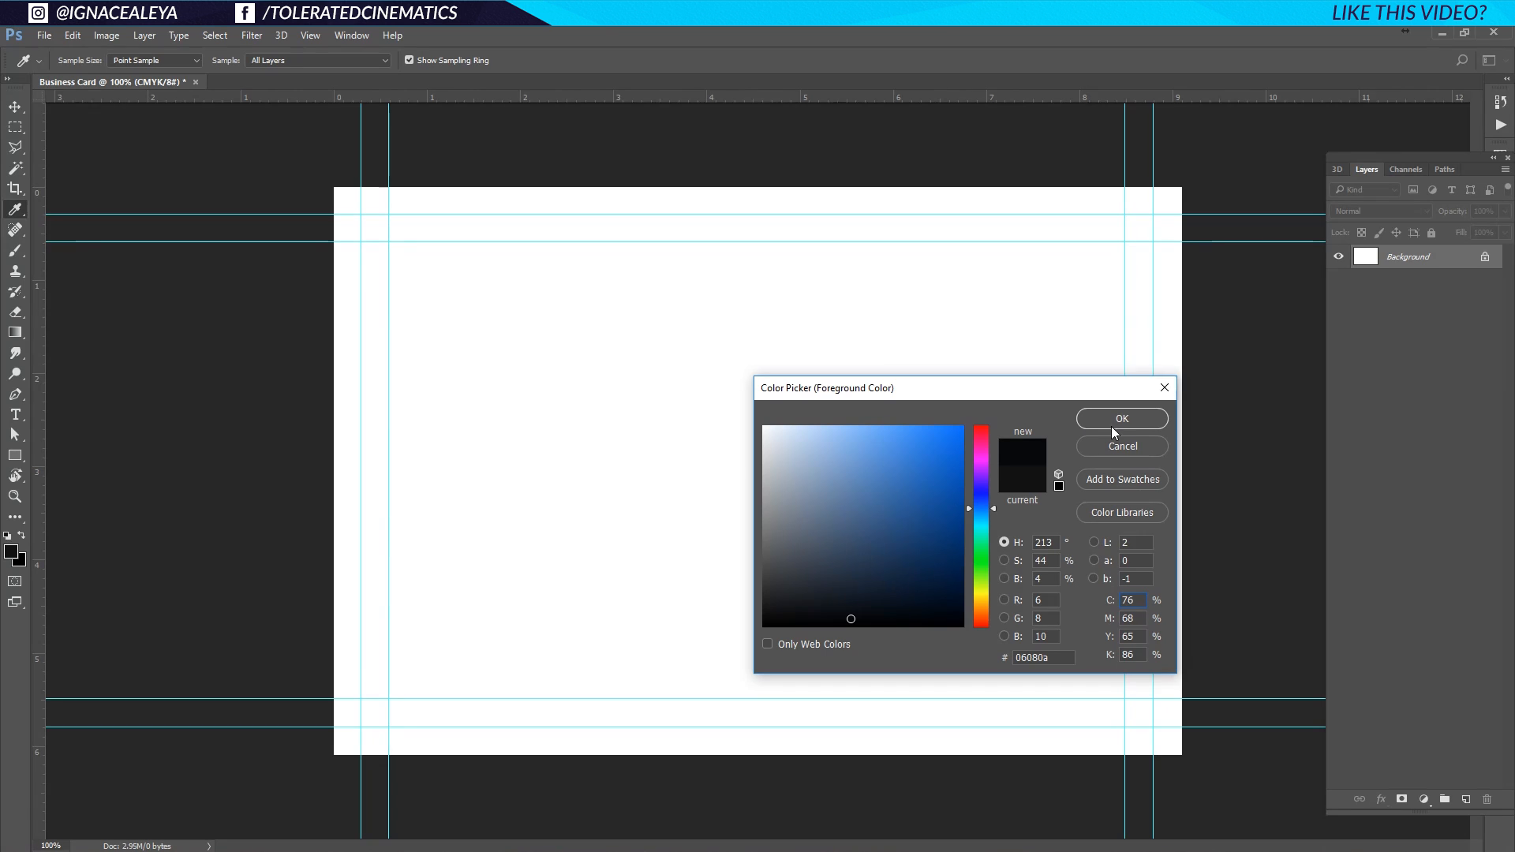
pyautogui.click(1139, 423)
# Fill the card background with the near-black colour and hide the guides.
pyautogui.press('v')
pyautogui.hotkey('alt', 'BackSpace')
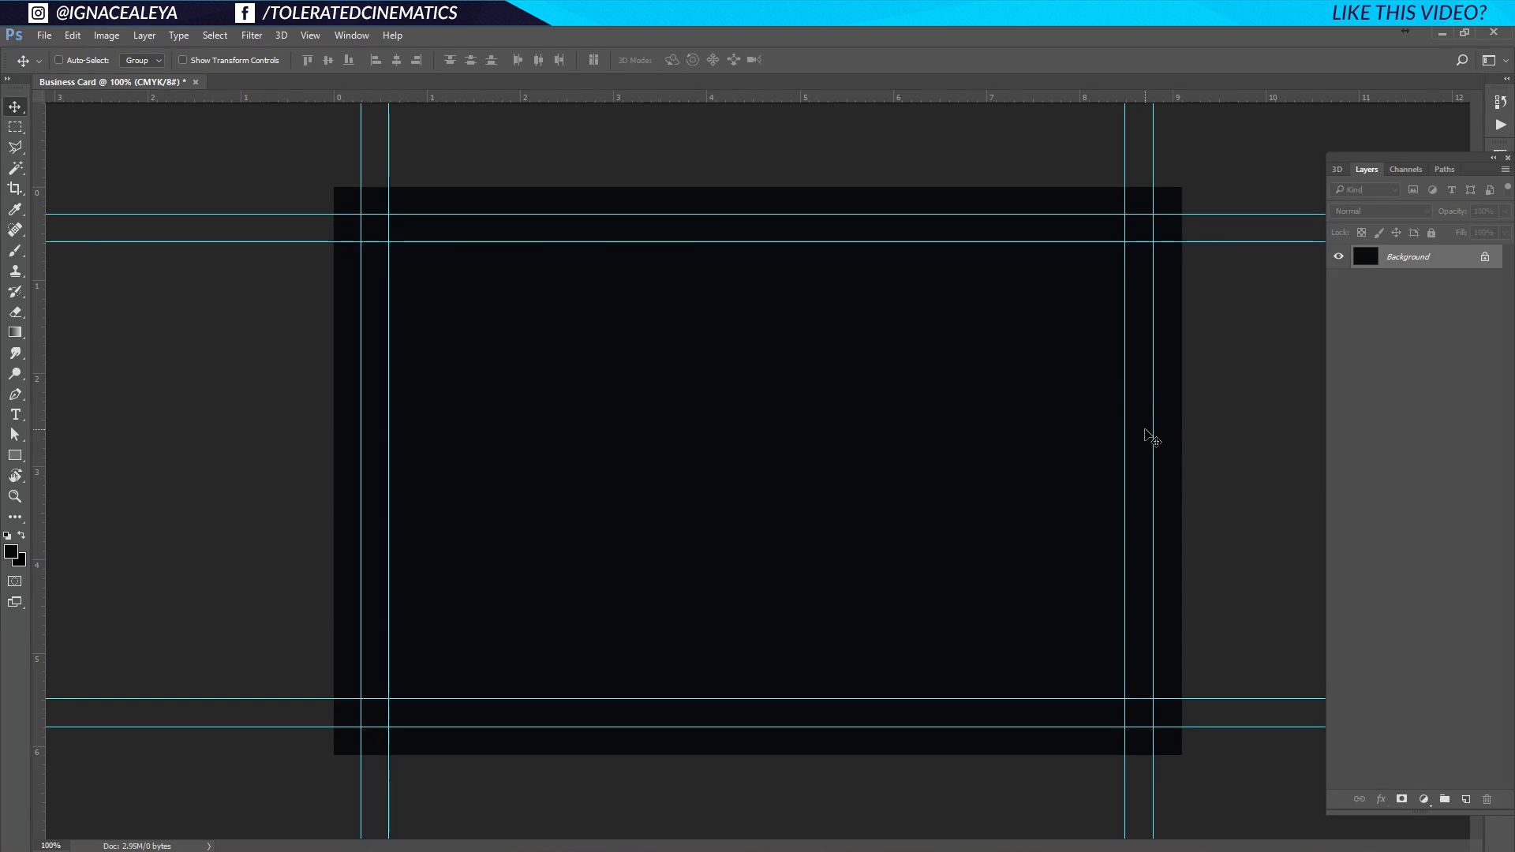
pyautogui.press('ctrl')
pyautogui.hotkey('ctrl', ';')
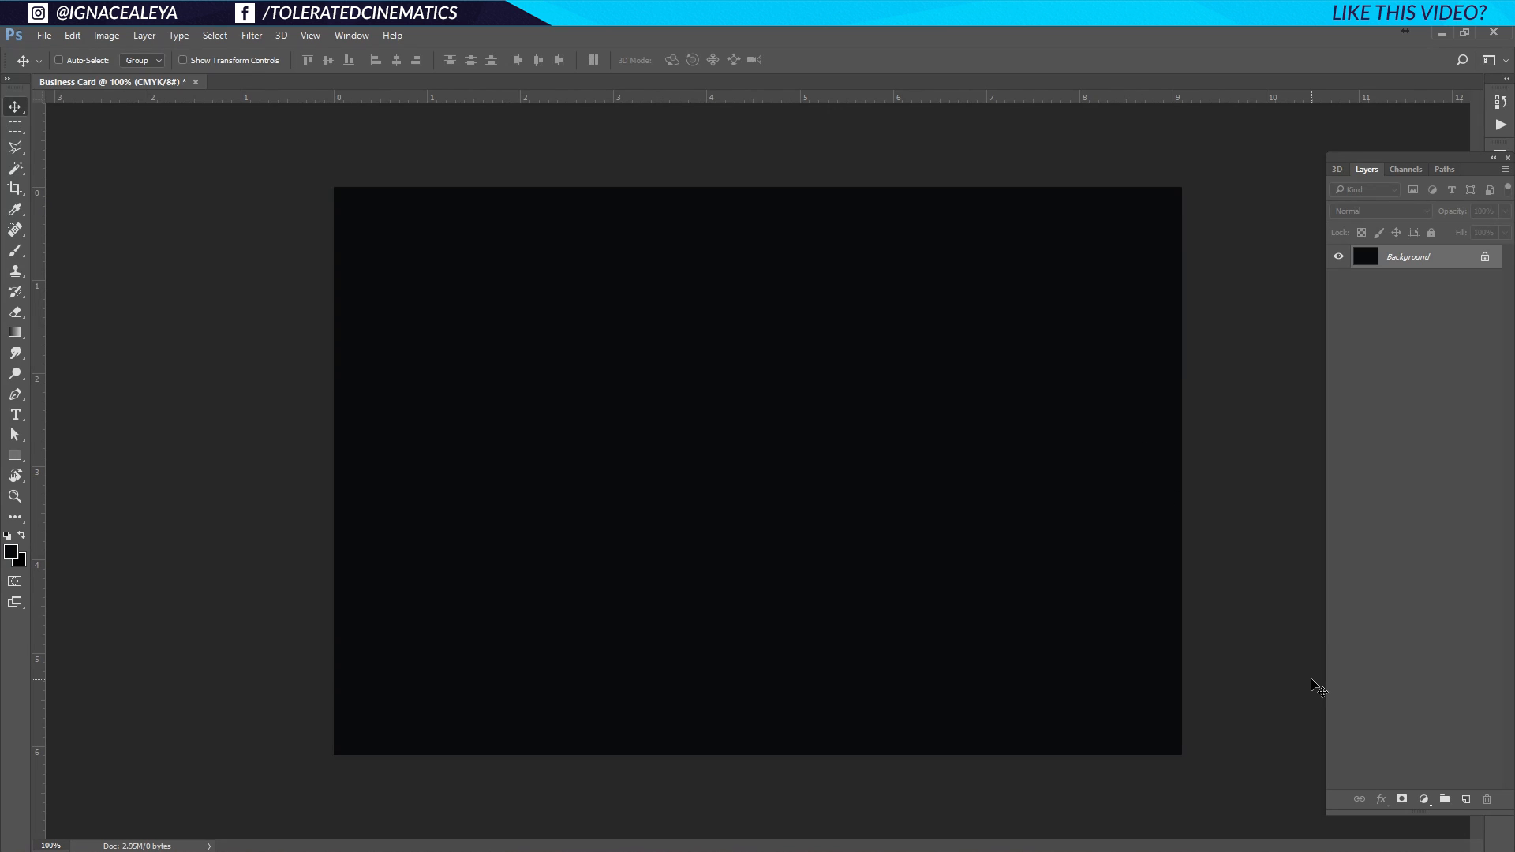
pyautogui.click(15, 415)
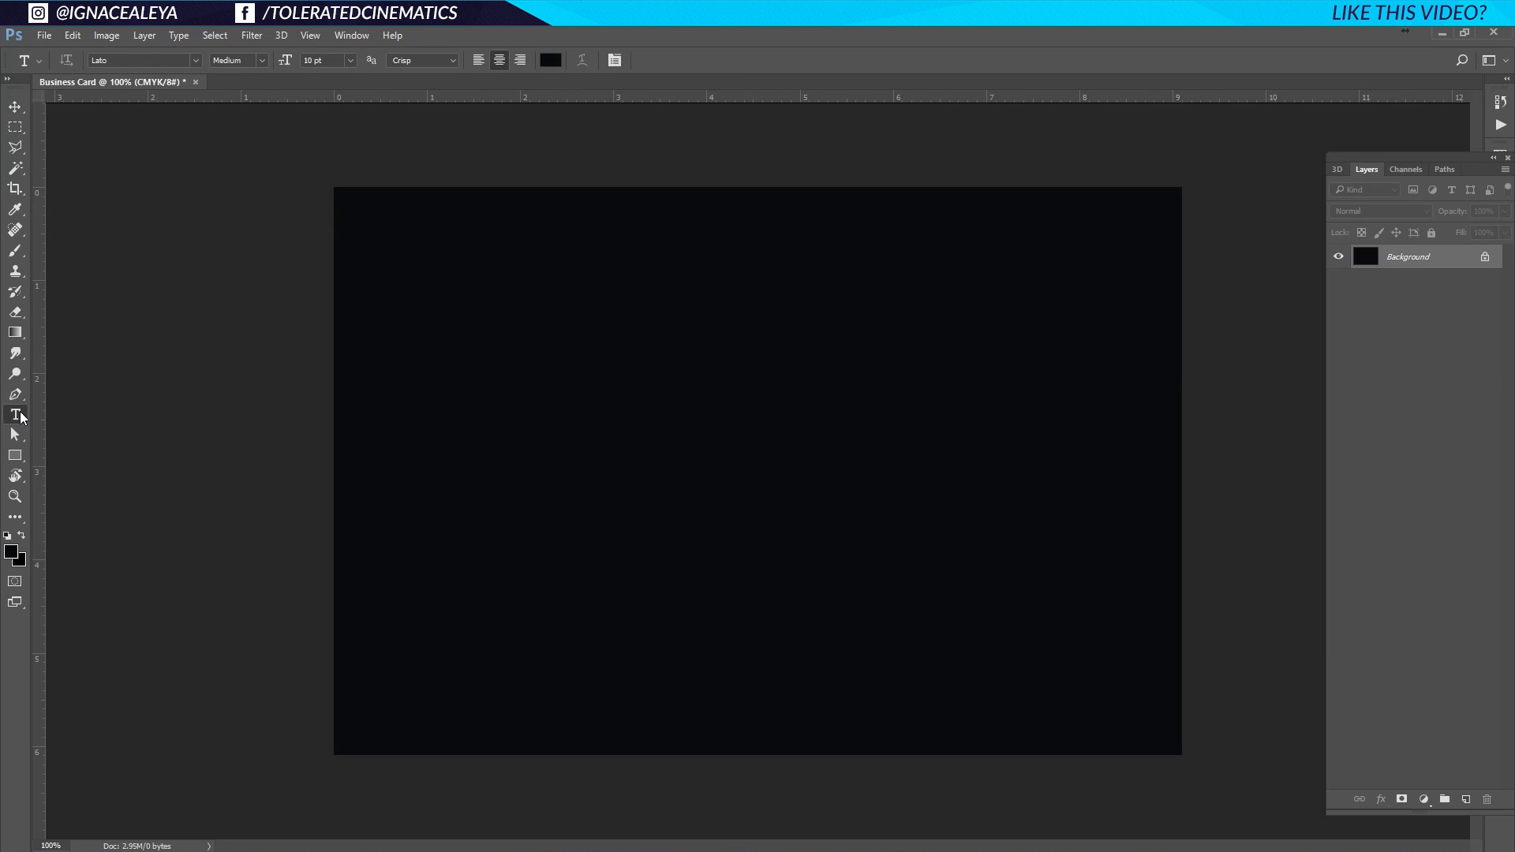
# Create a text layer on the card and type the title text.
pyautogui.click(601, 423)
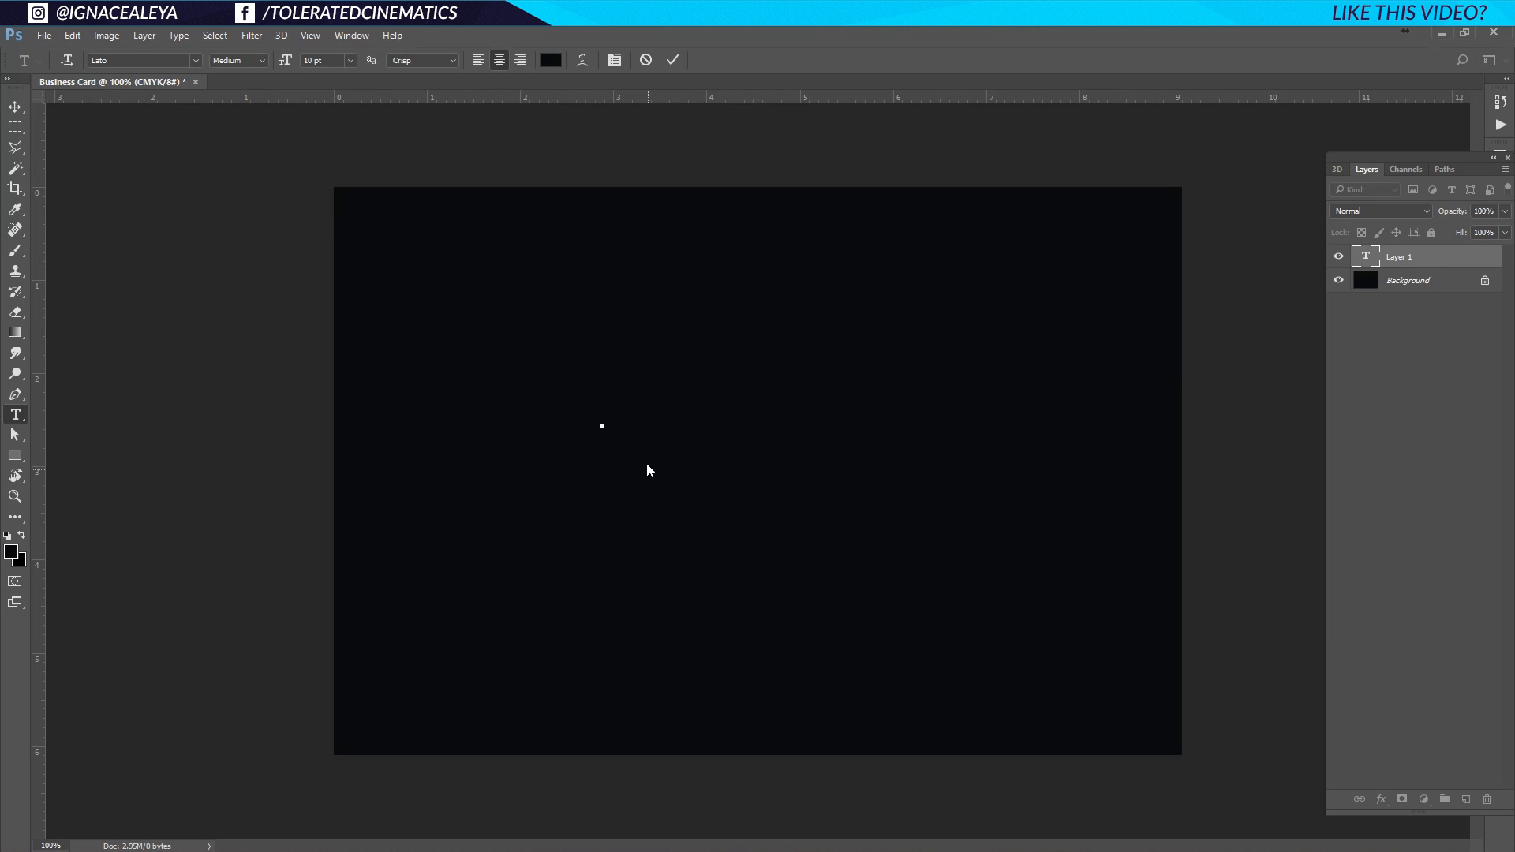
pyautogui.click(623, 416)
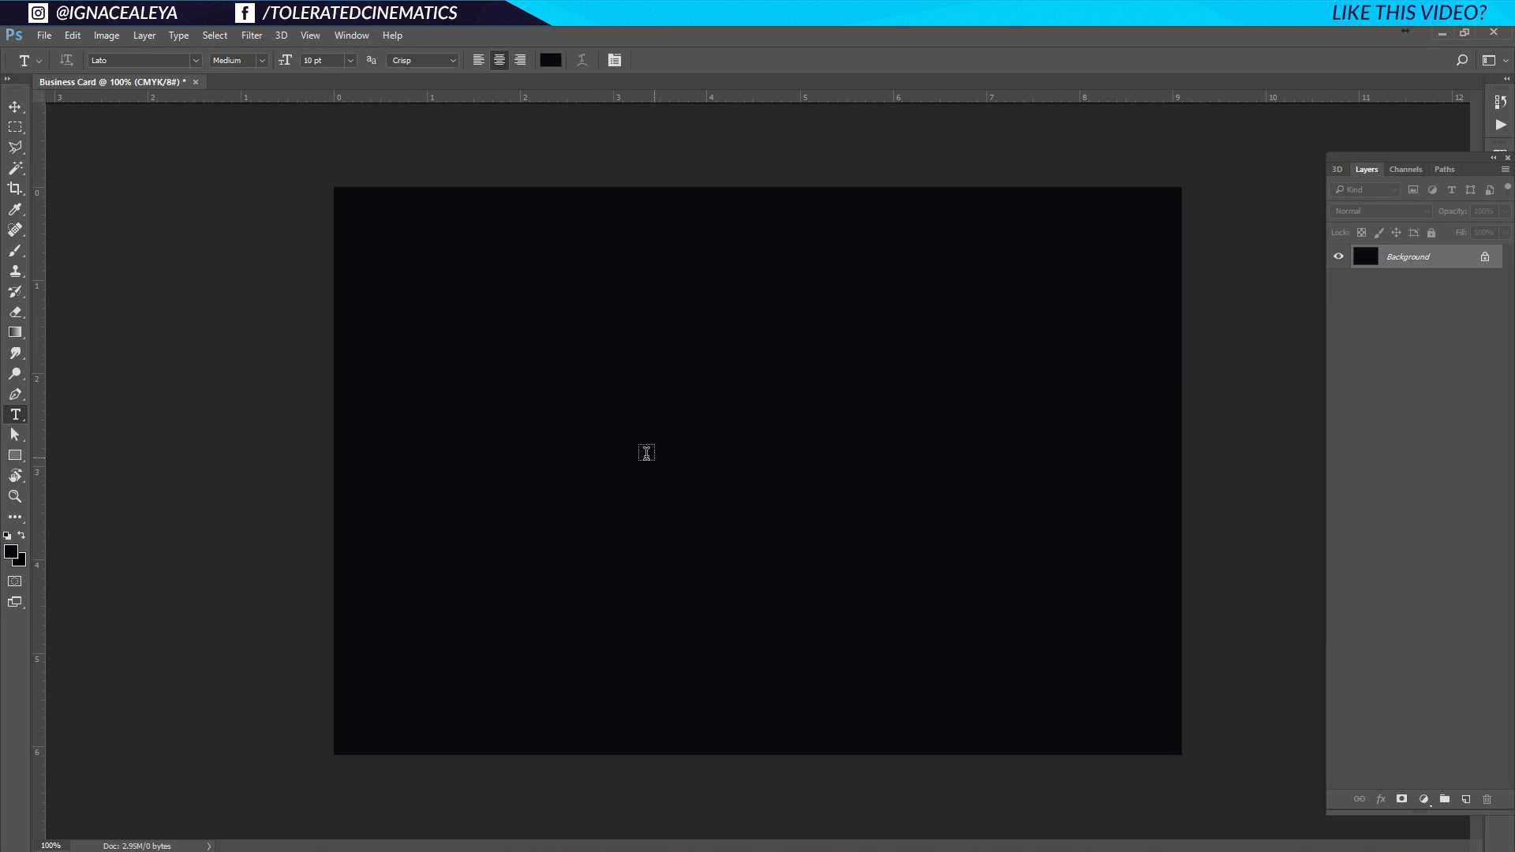
pyautogui.click(570, 416)
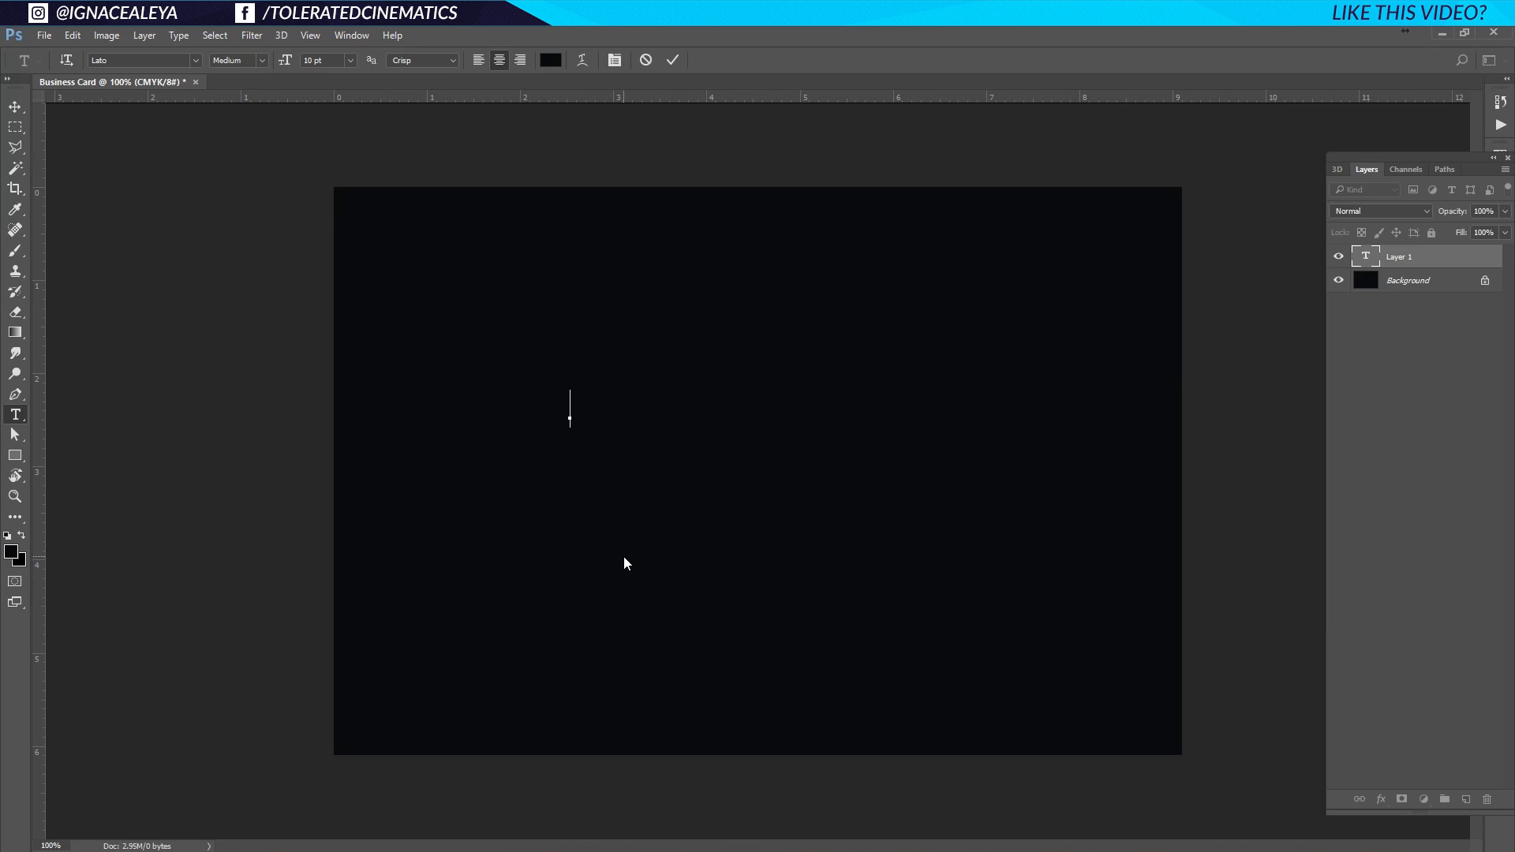
pyautogui.write('John Doe')
pyautogui.write('LEYA')
pyautogui.hotkey('ctrl', 'a')
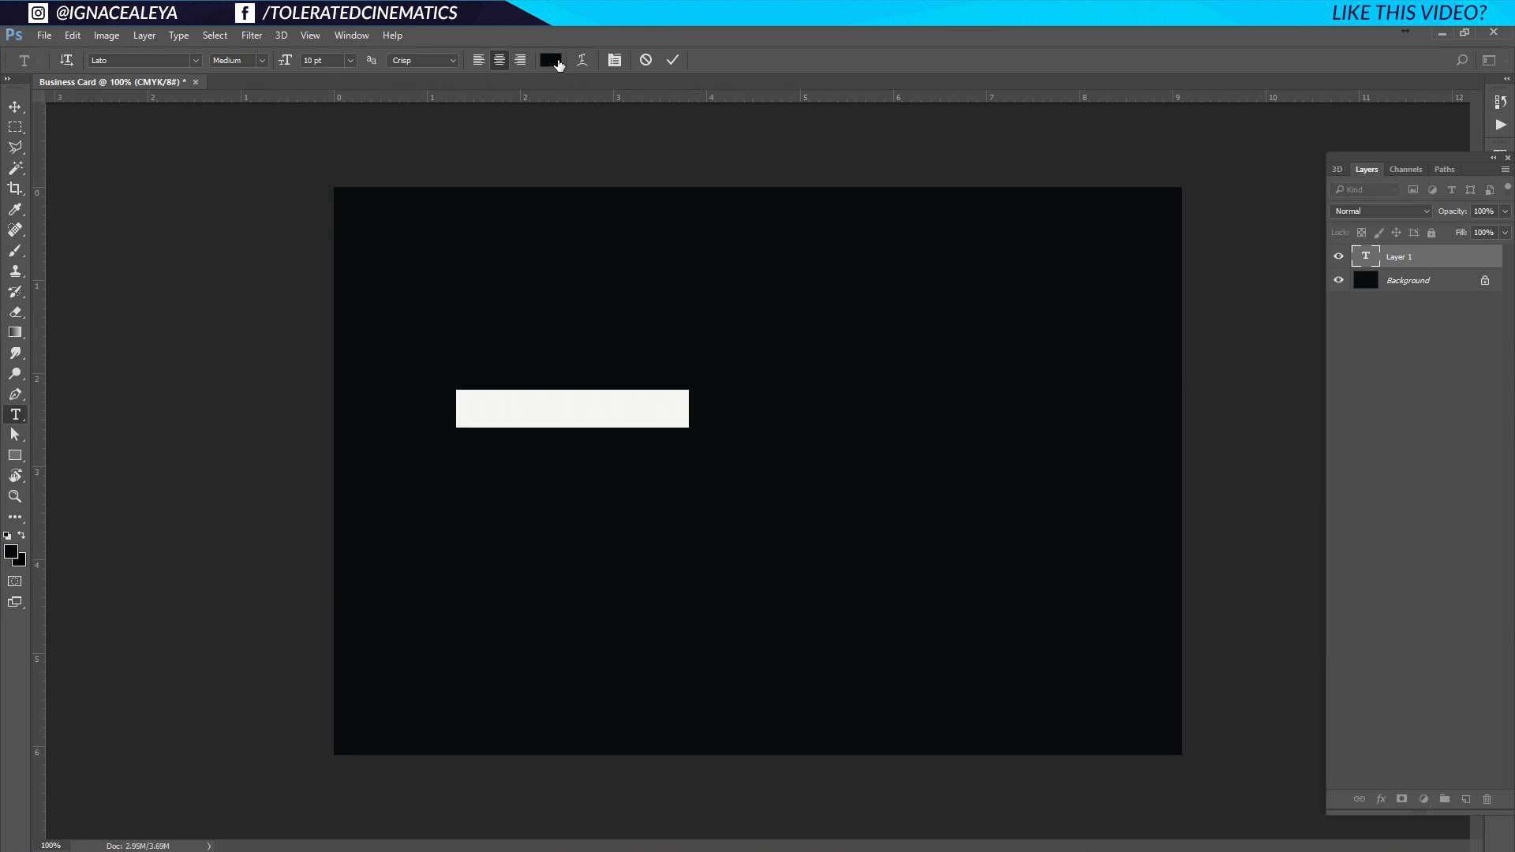
# Colour the title white, commit it and move TOLERATED to the card centre.
pyautogui.click(558, 63)
pyautogui.click(764, 427)
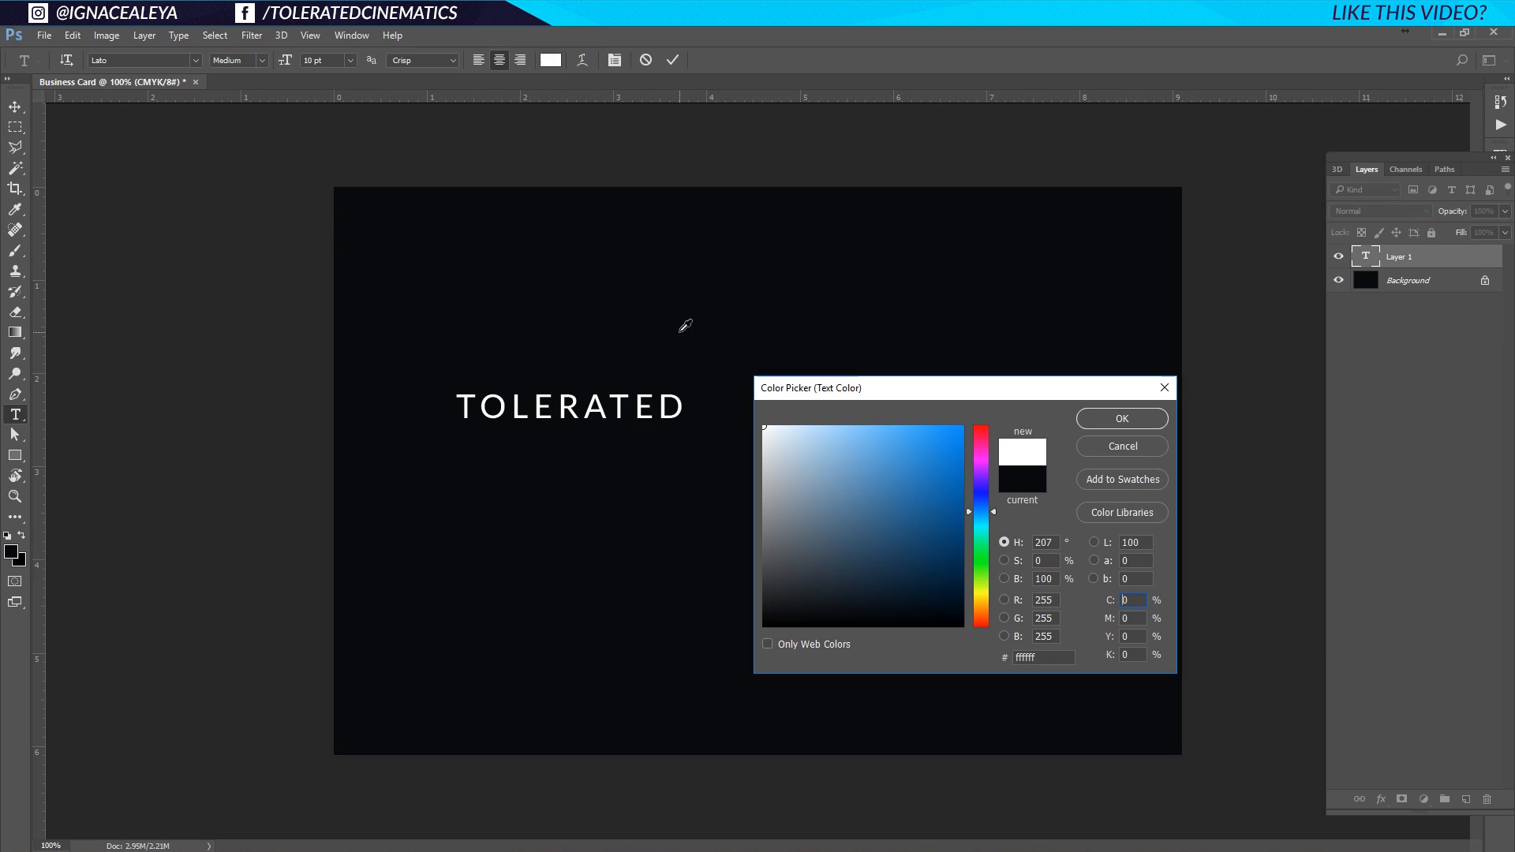
pyautogui.click(1122, 419)
pyautogui.click(16, 108)
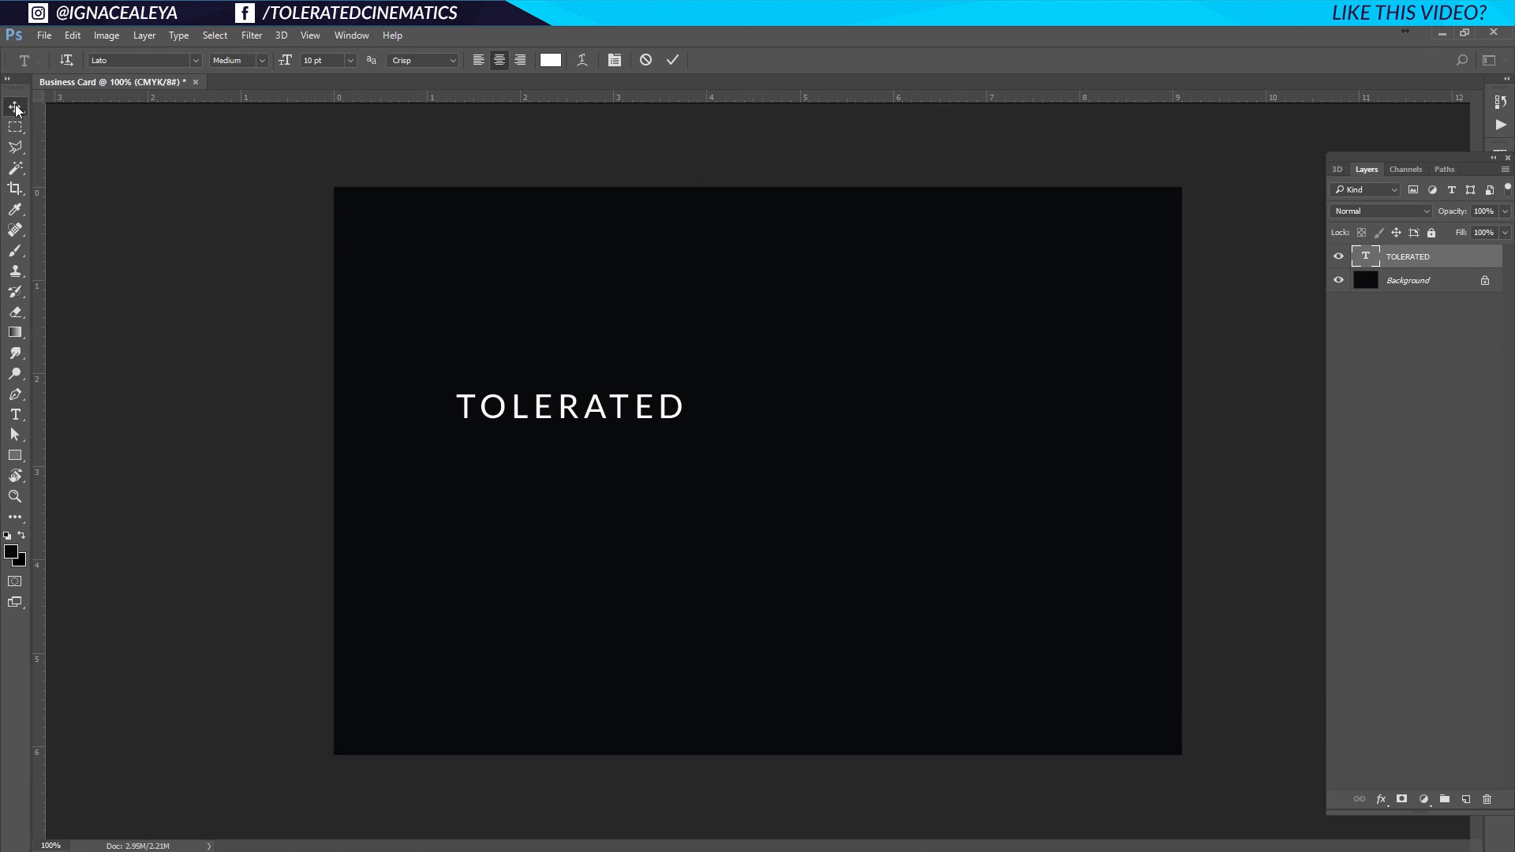
pyautogui.moveTo(500, 414); pyautogui.dragTo(699, 427)
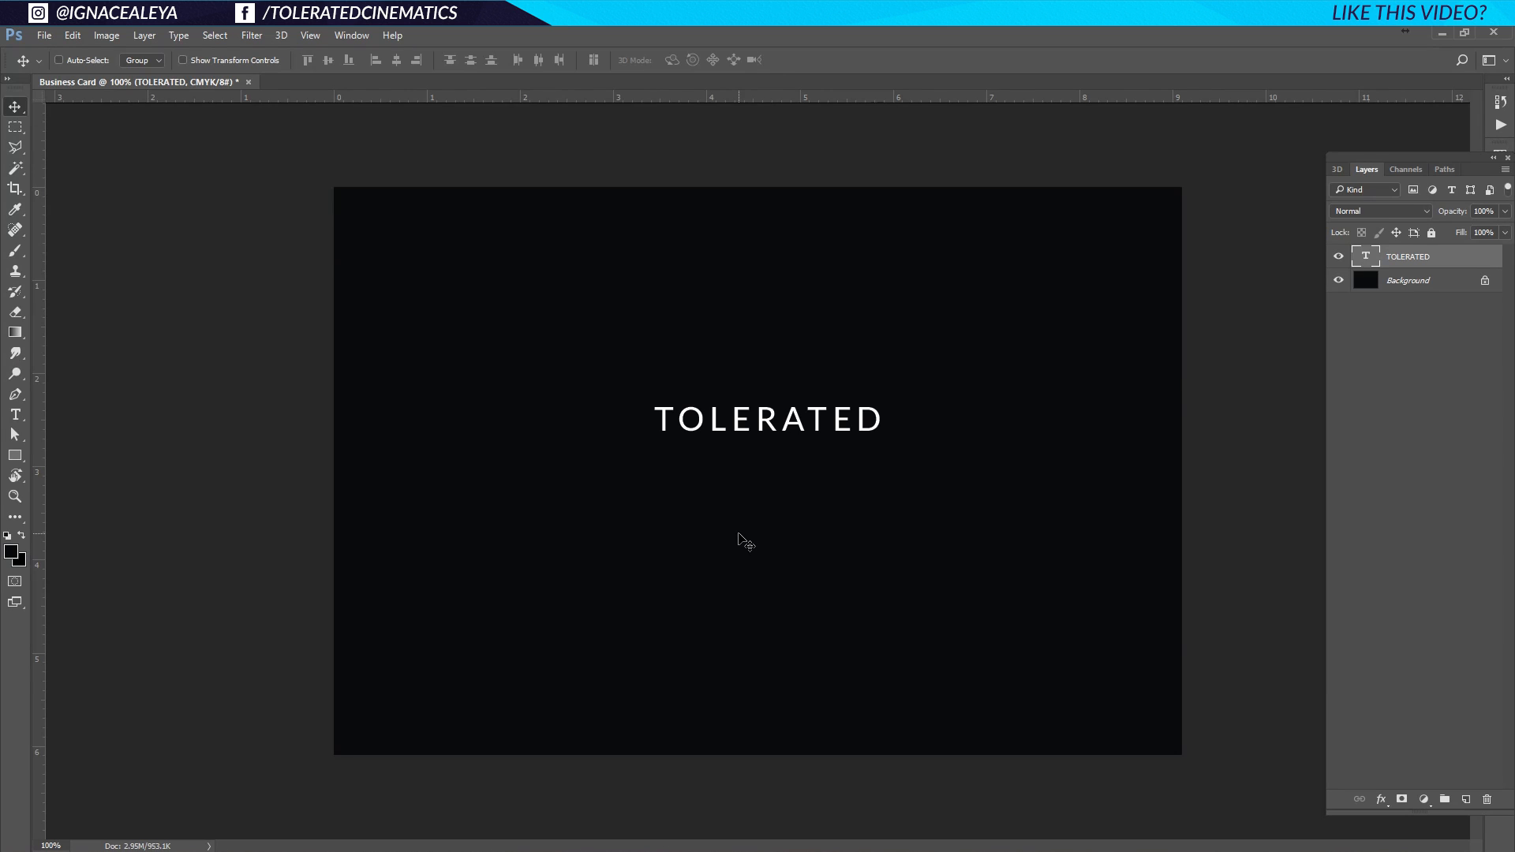
# Make TOLERATED Lato Bold with 100 tracking in the Character panel.
pyautogui.press('t')
pyautogui.doubleClick(780, 417)
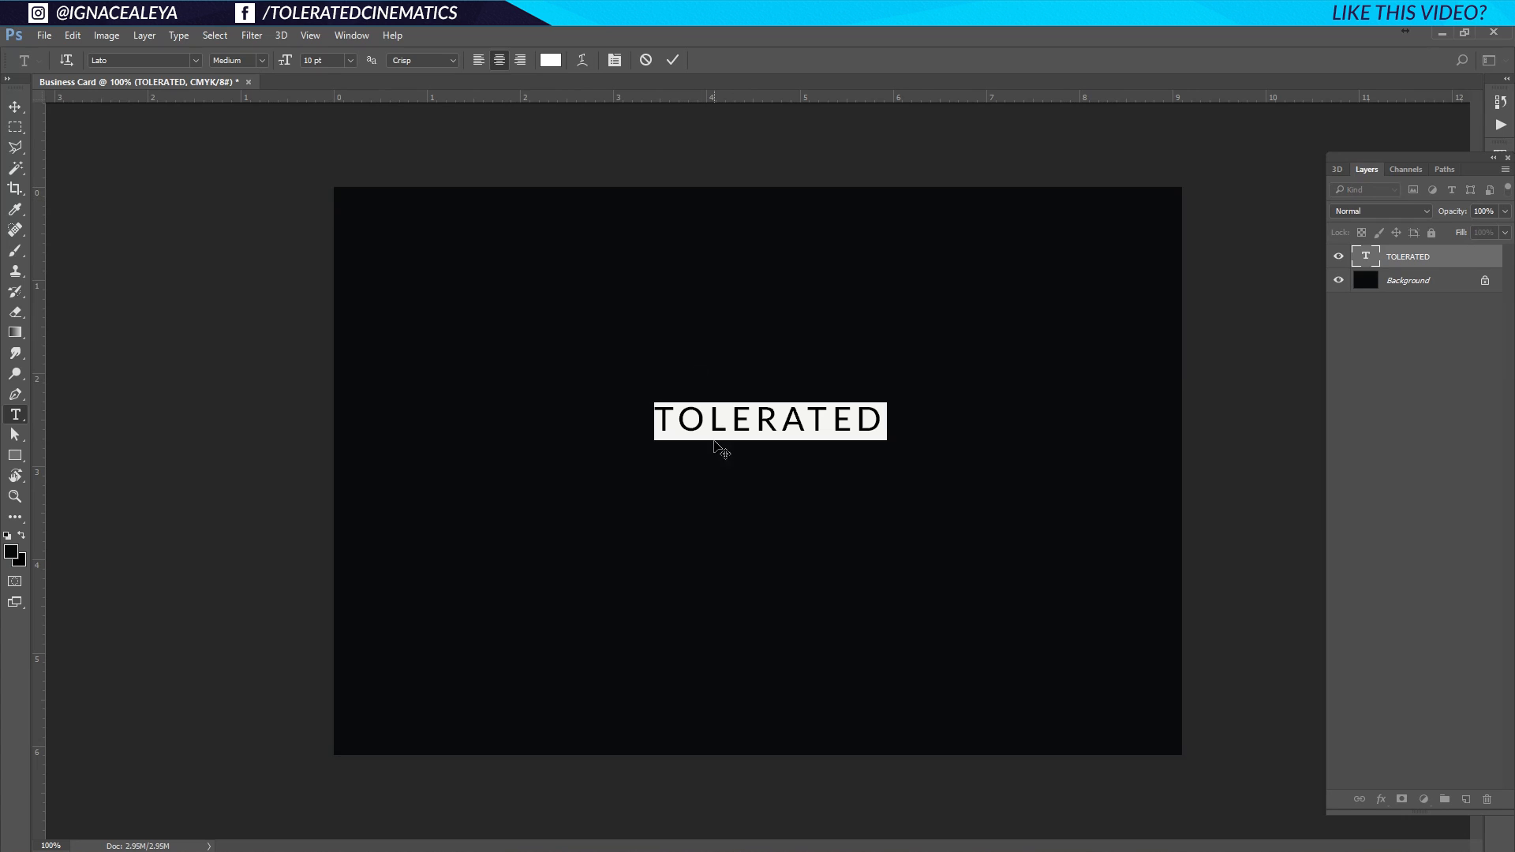
pyautogui.click(613, 65)
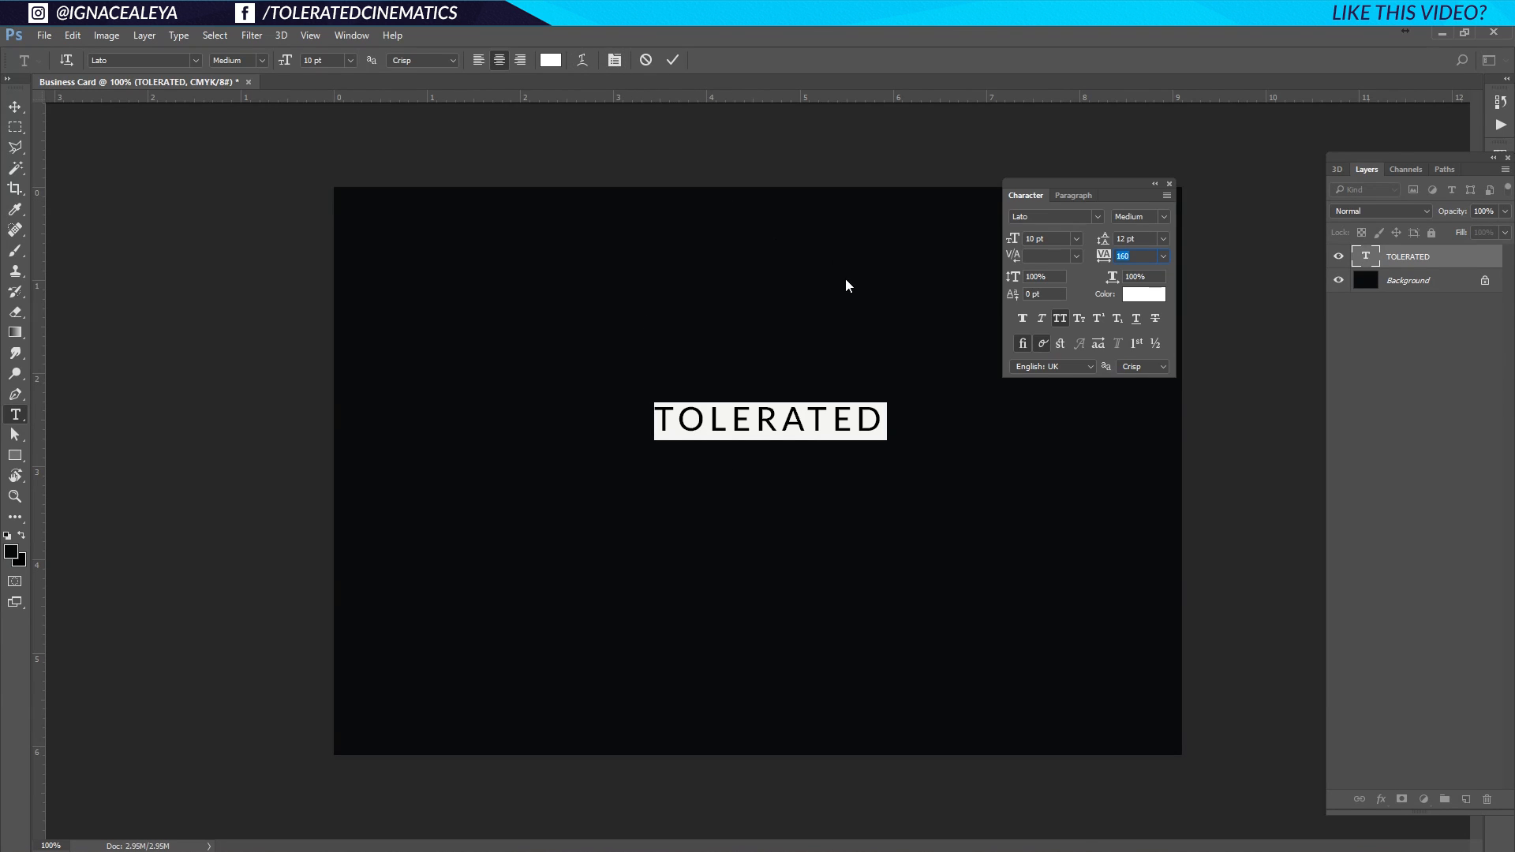
pyautogui.click(1043, 215)
pyautogui.click(1162, 215)
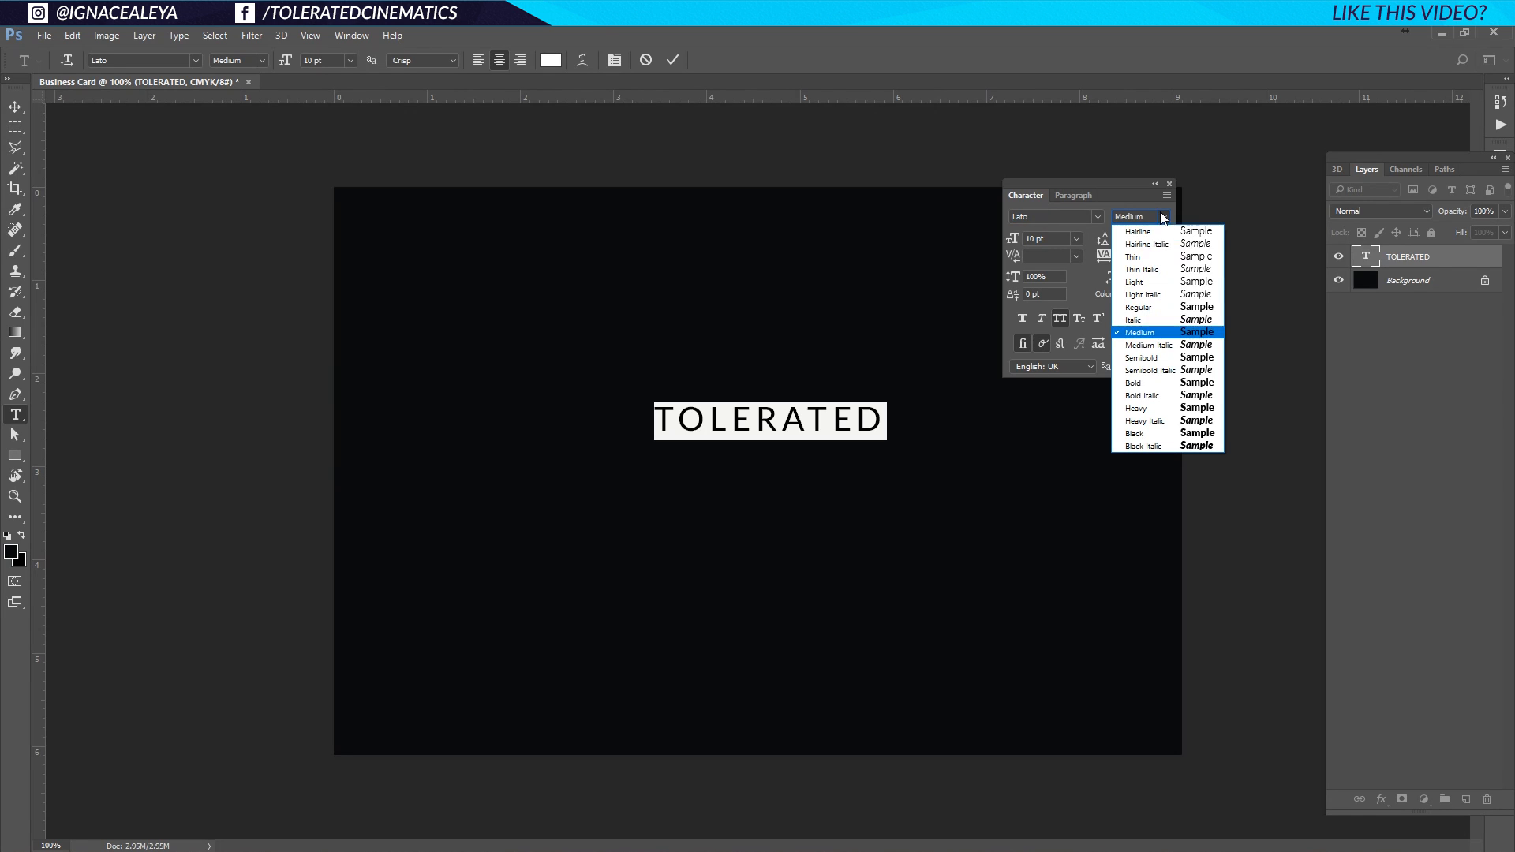
pyautogui.click(1176, 384)
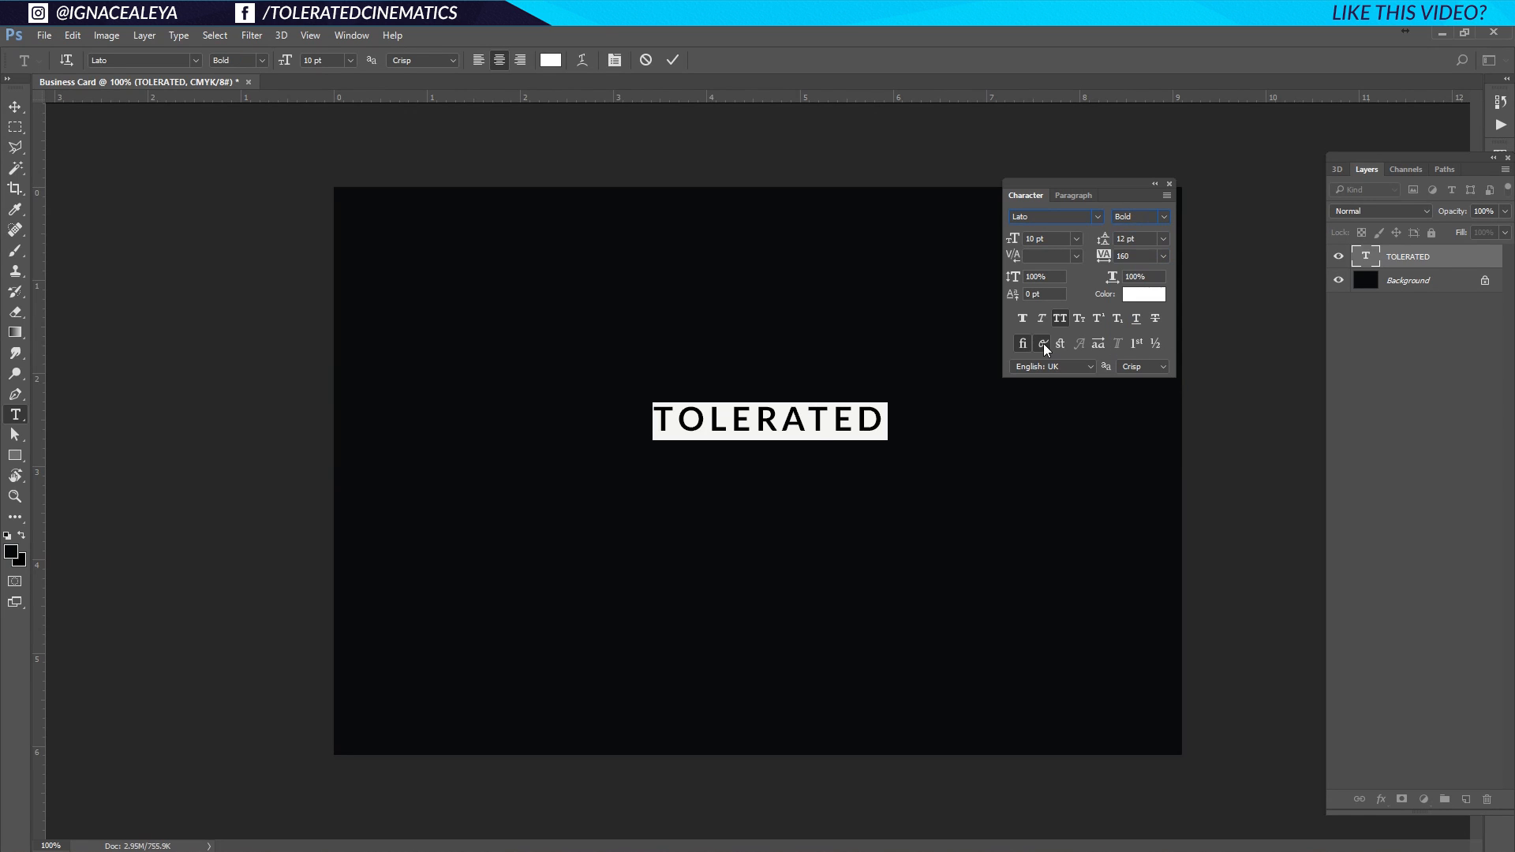
pyautogui.click(1164, 255)
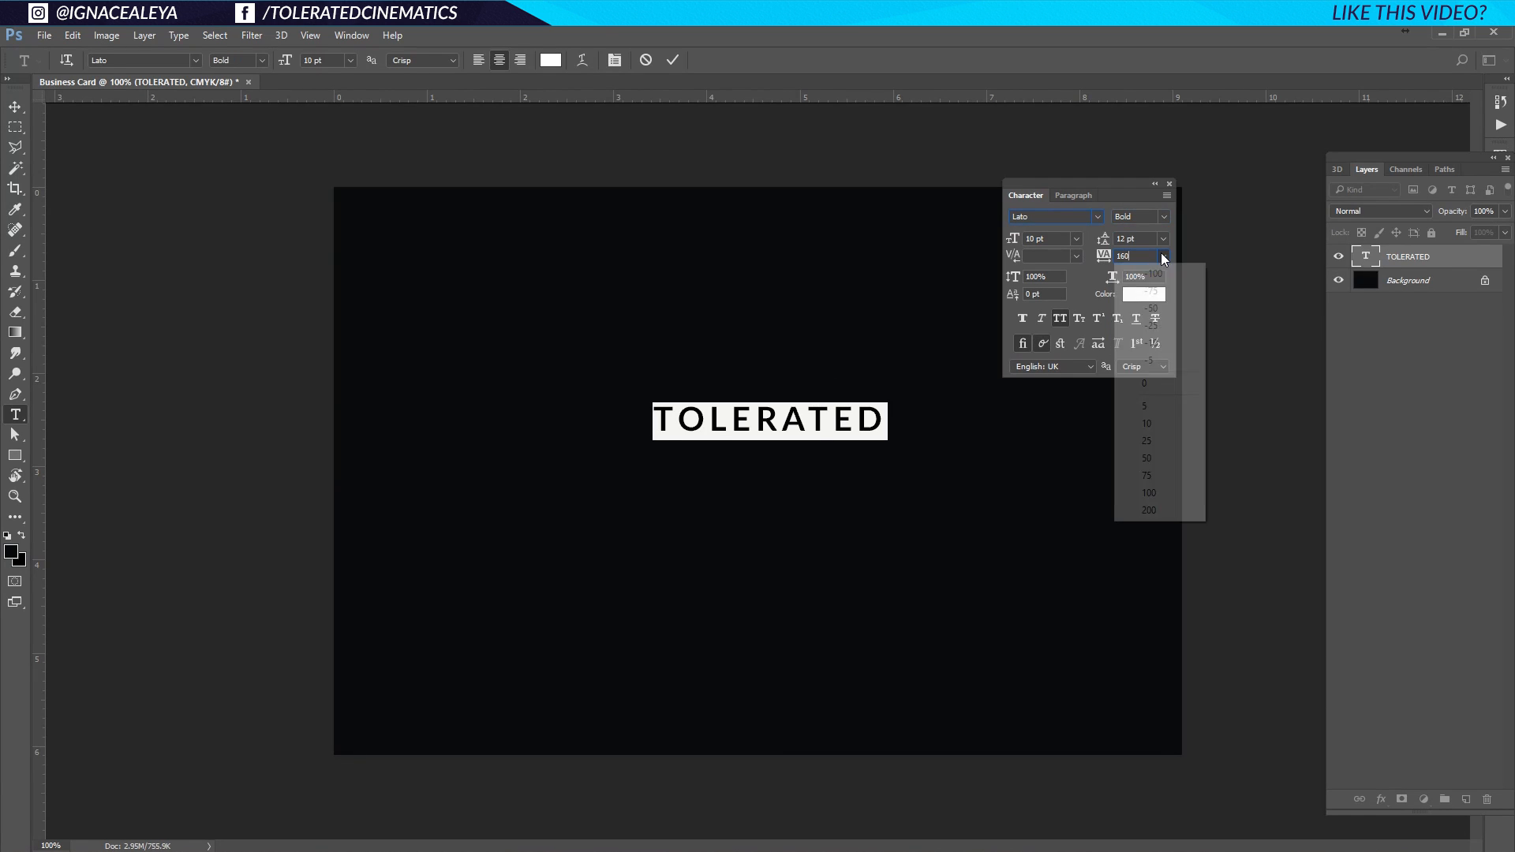
pyautogui.click(1150, 493)
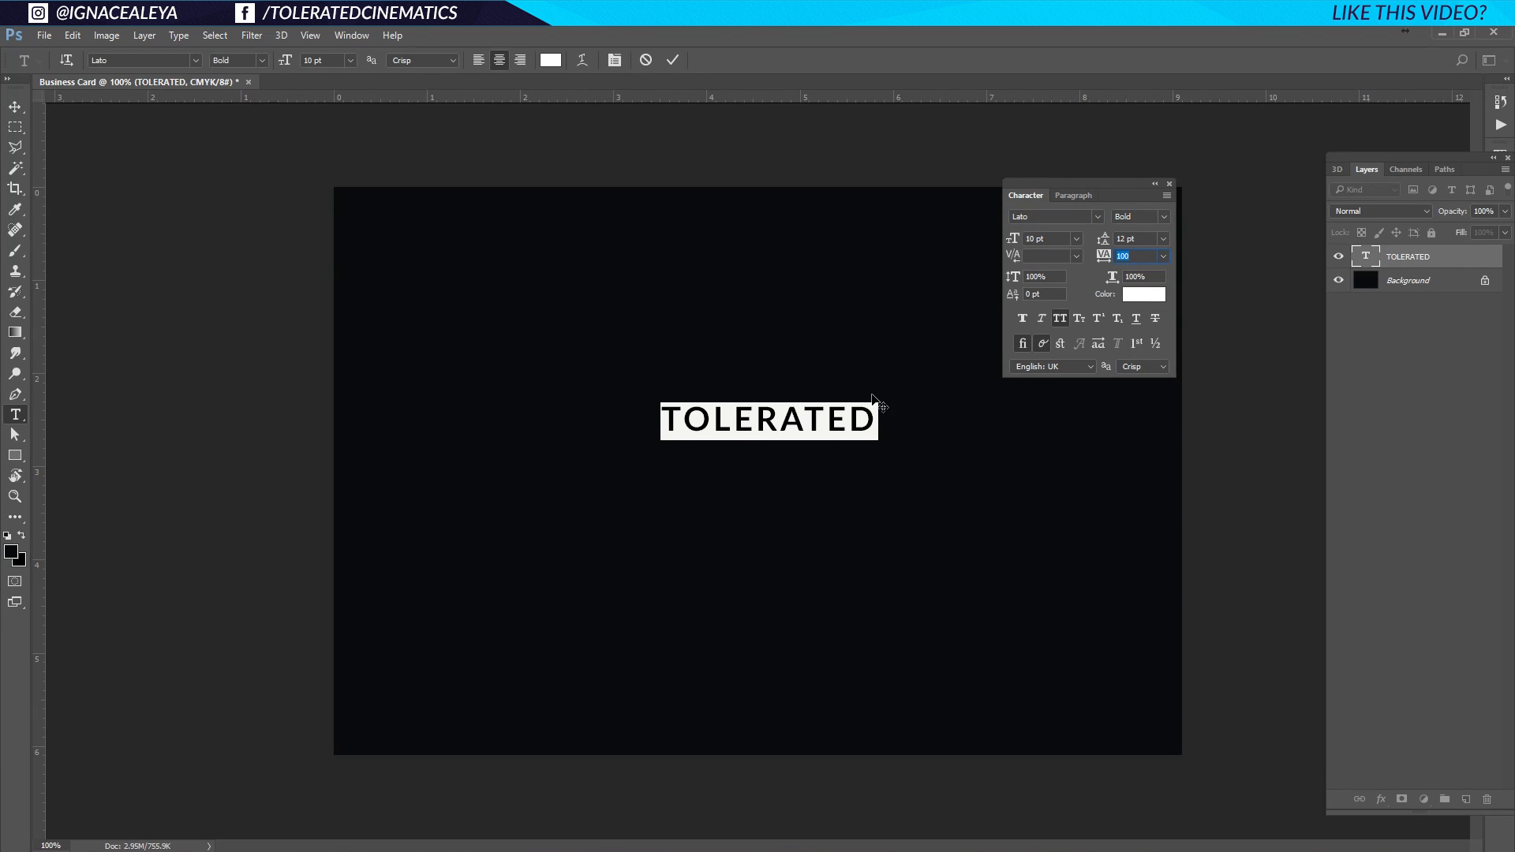
# Set TOLERATED to 16 pt, turn on all caps, add a trailing period and commit.
pyautogui.click(1077, 240)
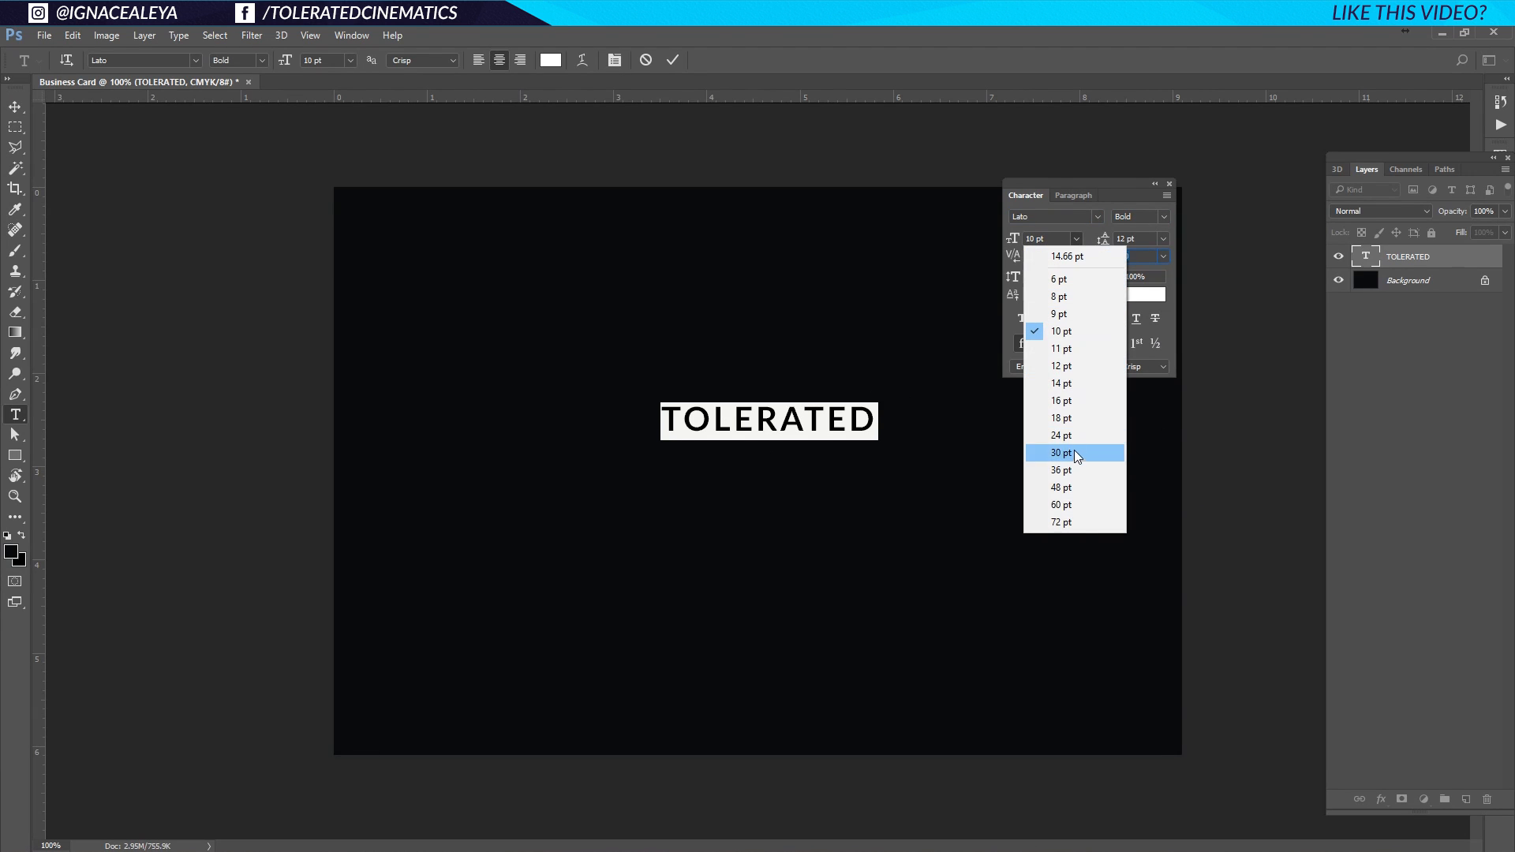
pyautogui.click(1075, 435)
pyautogui.click(1078, 240)
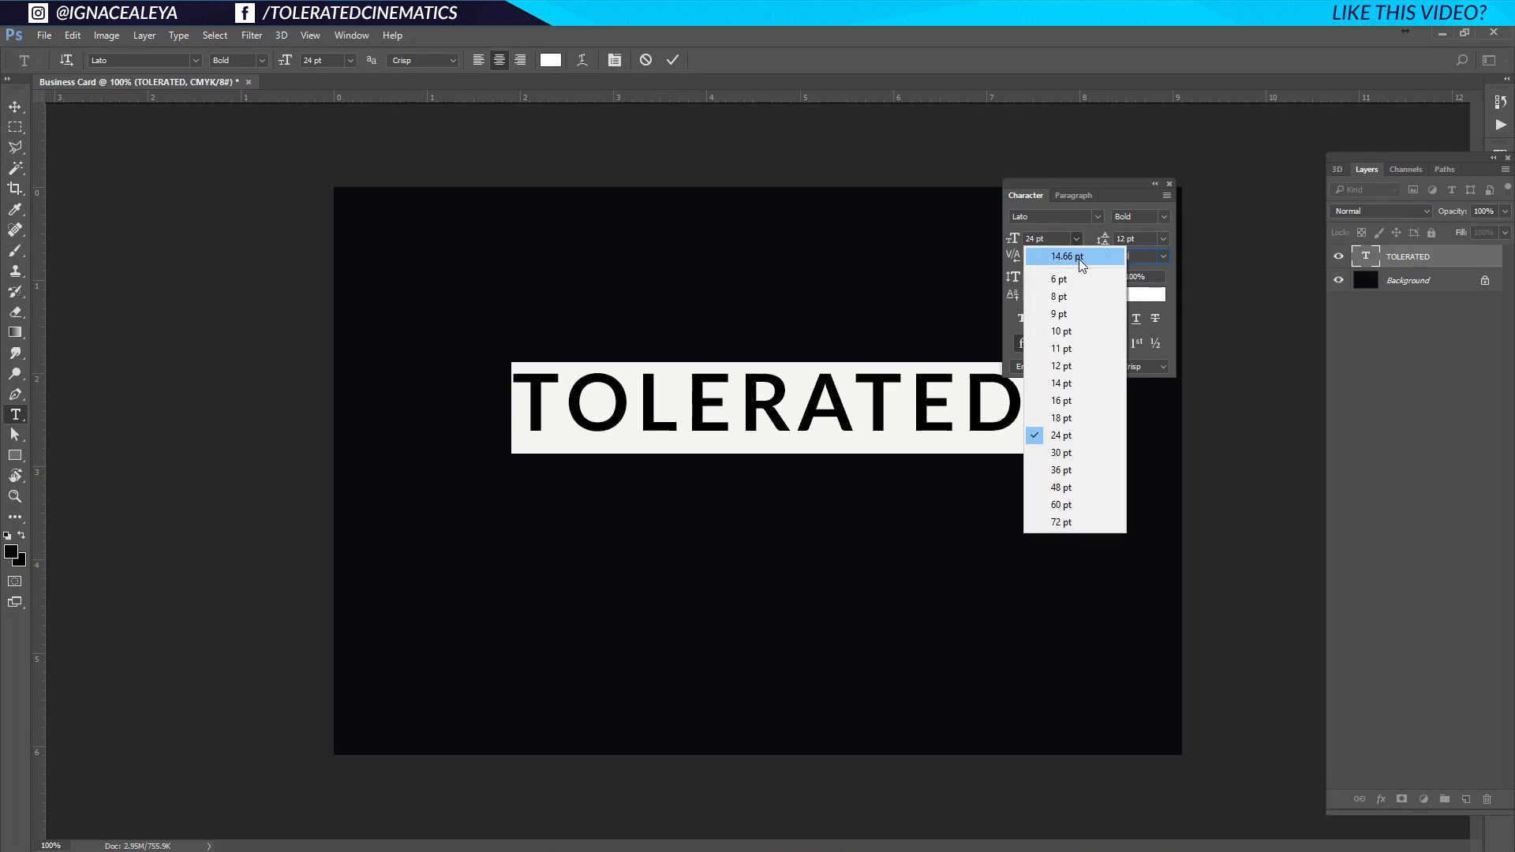
pyautogui.click(1088, 397)
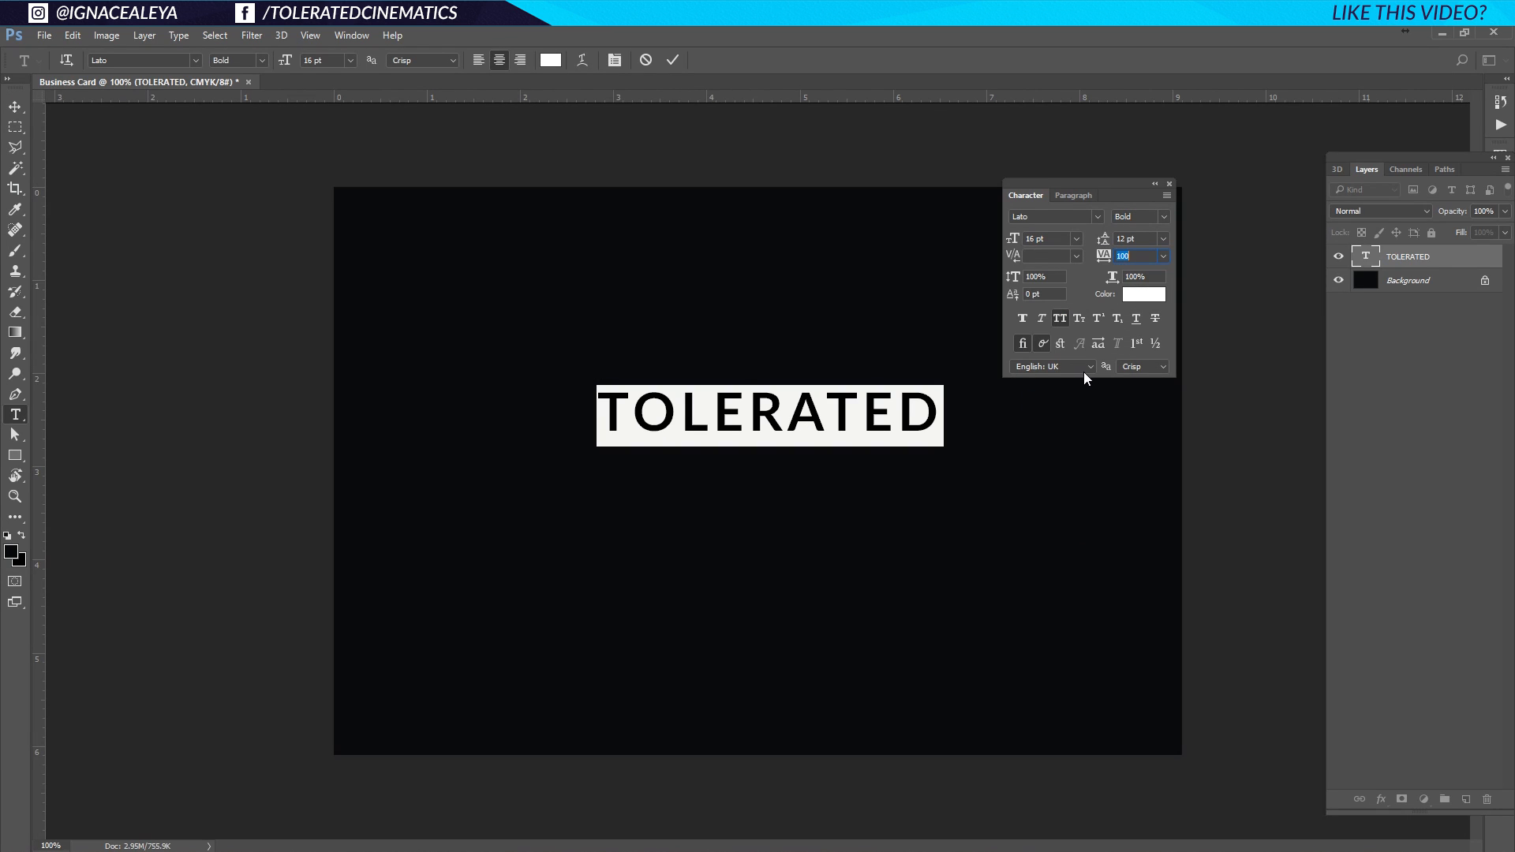
pyautogui.click(938, 409)
pyautogui.click(1056, 318)
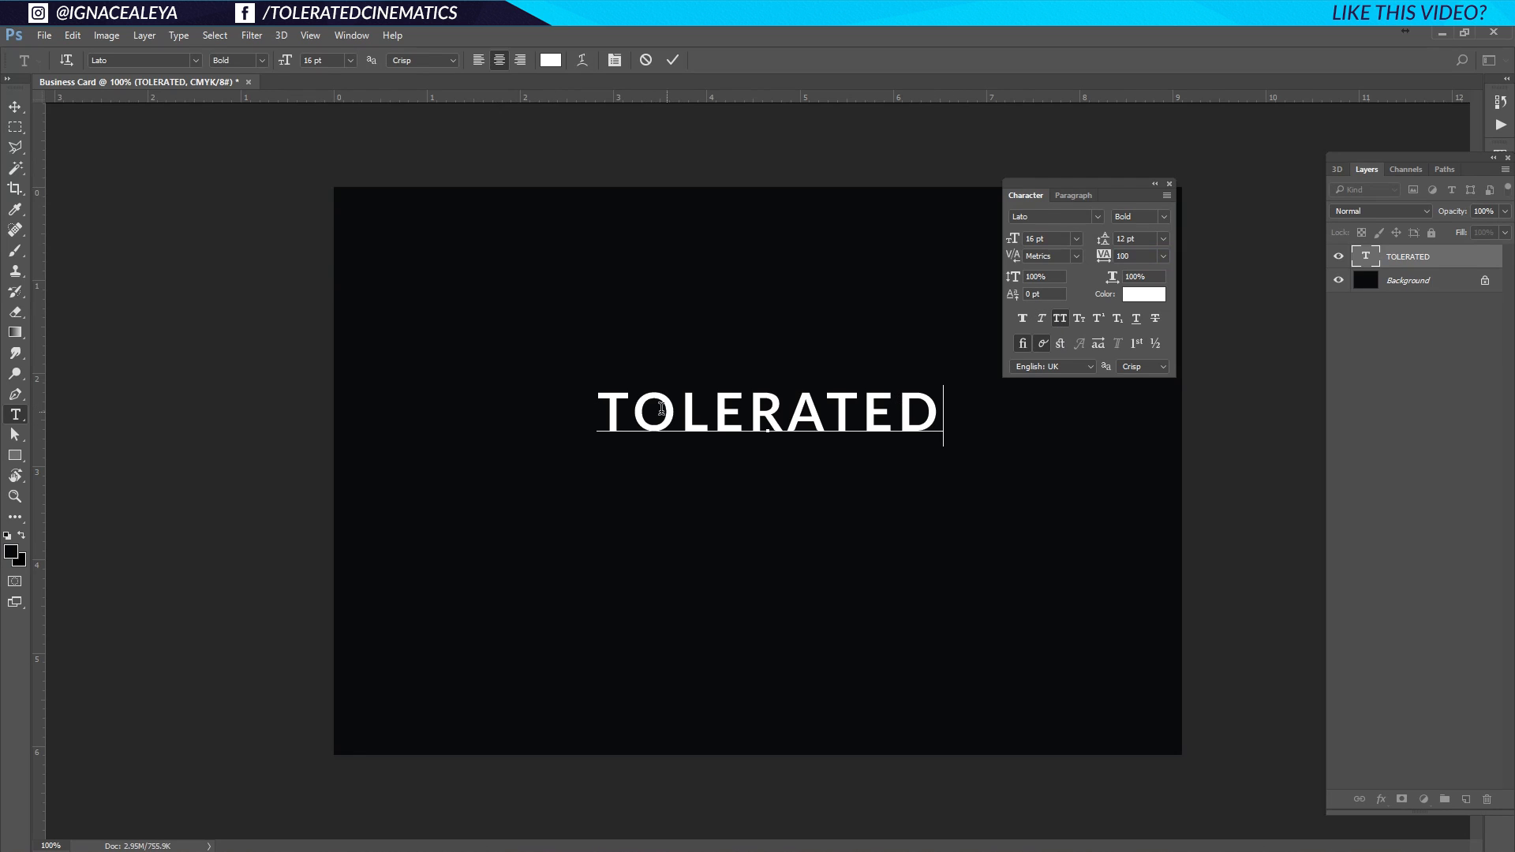
pyautogui.write('.')
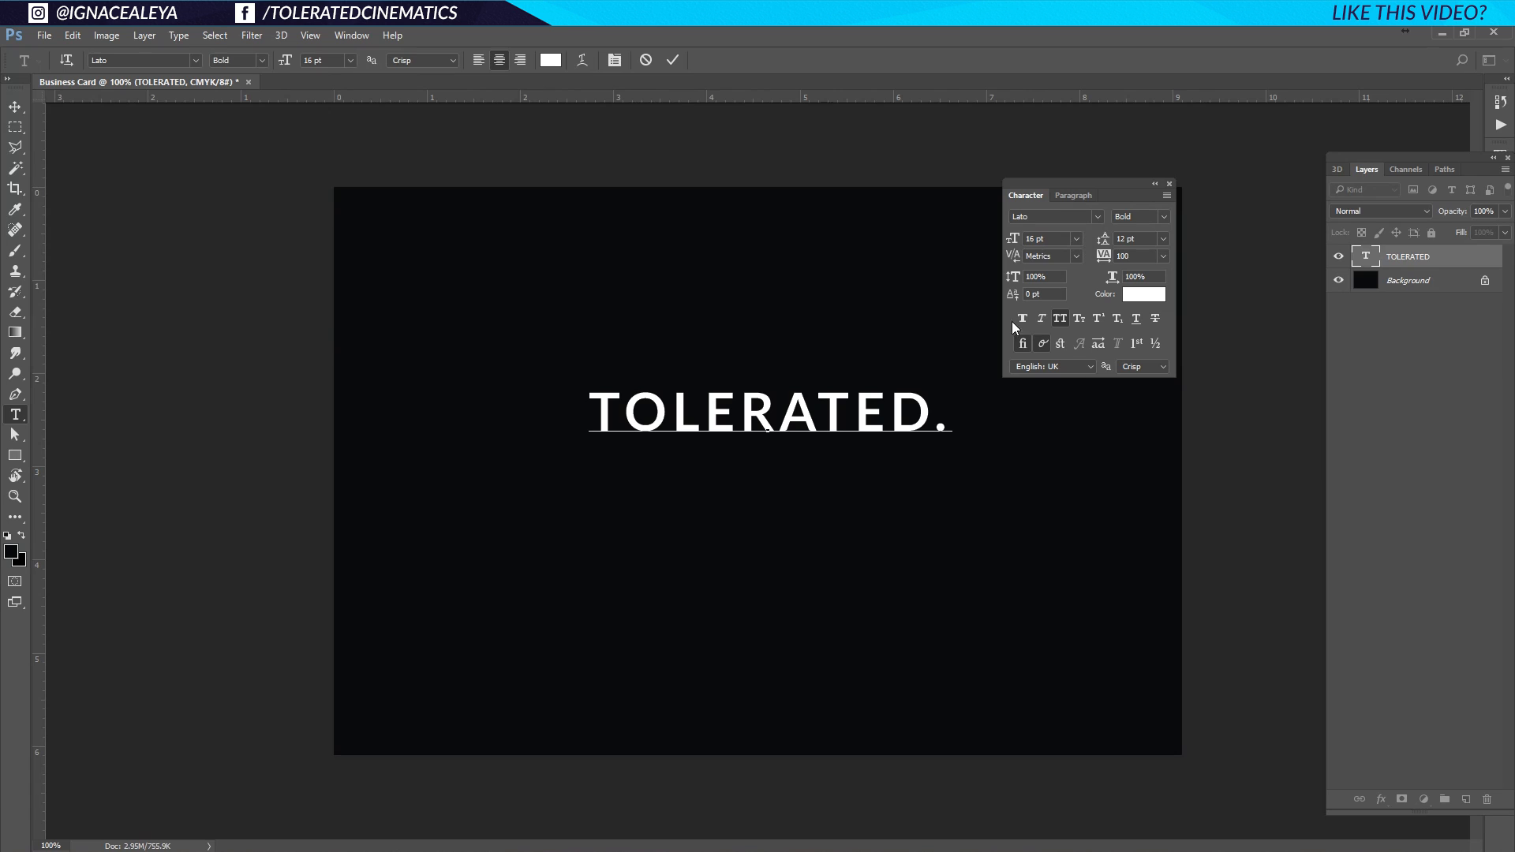
pyautogui.click(15, 108)
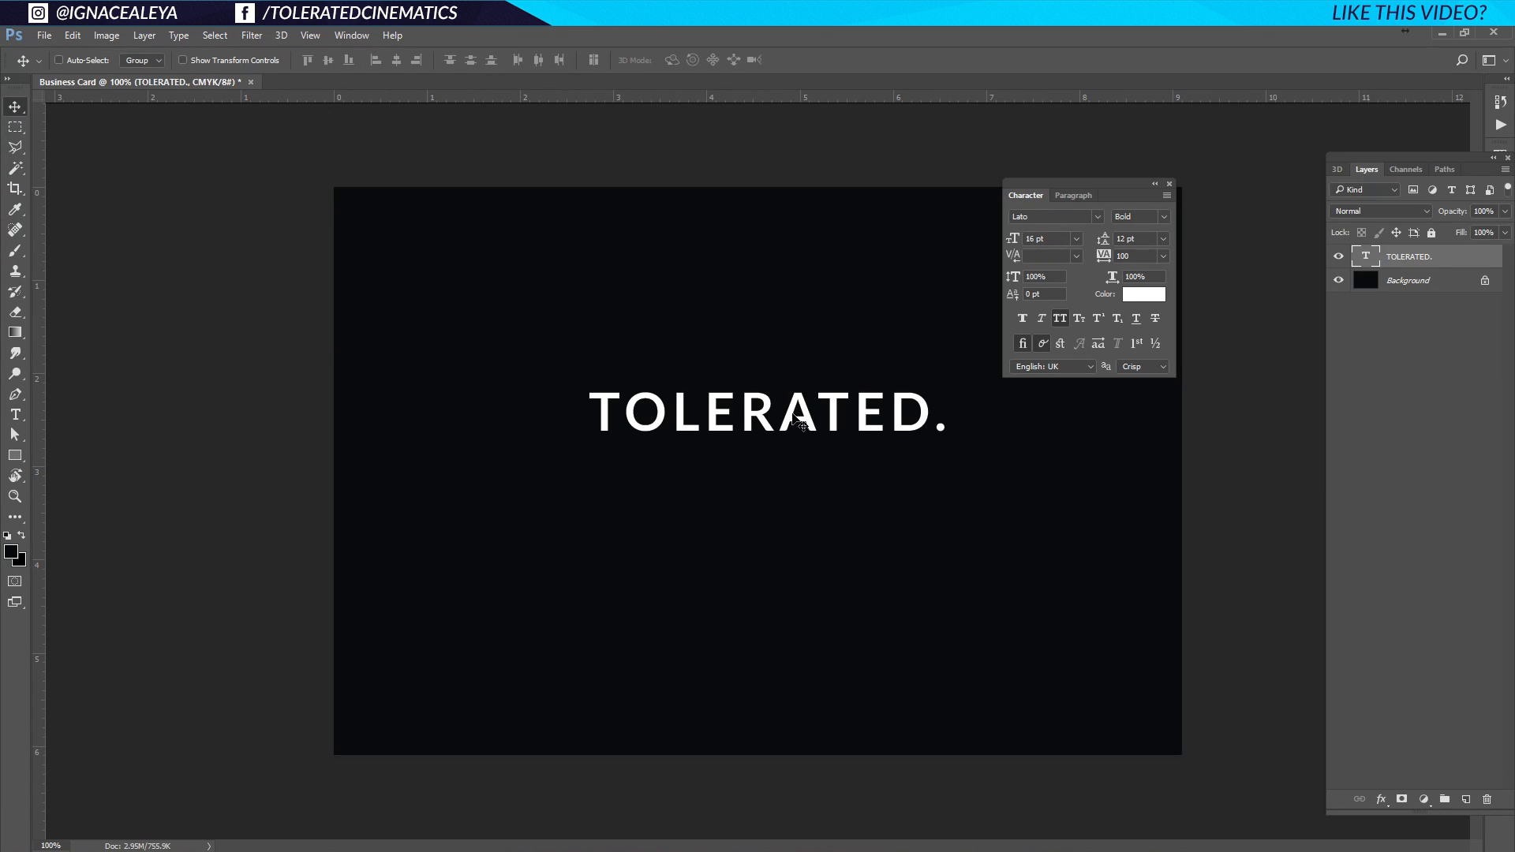
pyautogui.hotkey('ctrl', 'a')
# Centre TOLERATED. on the card and nudge it slightly upward.
pyautogui.click(328, 60)
pyautogui.click(396, 60)
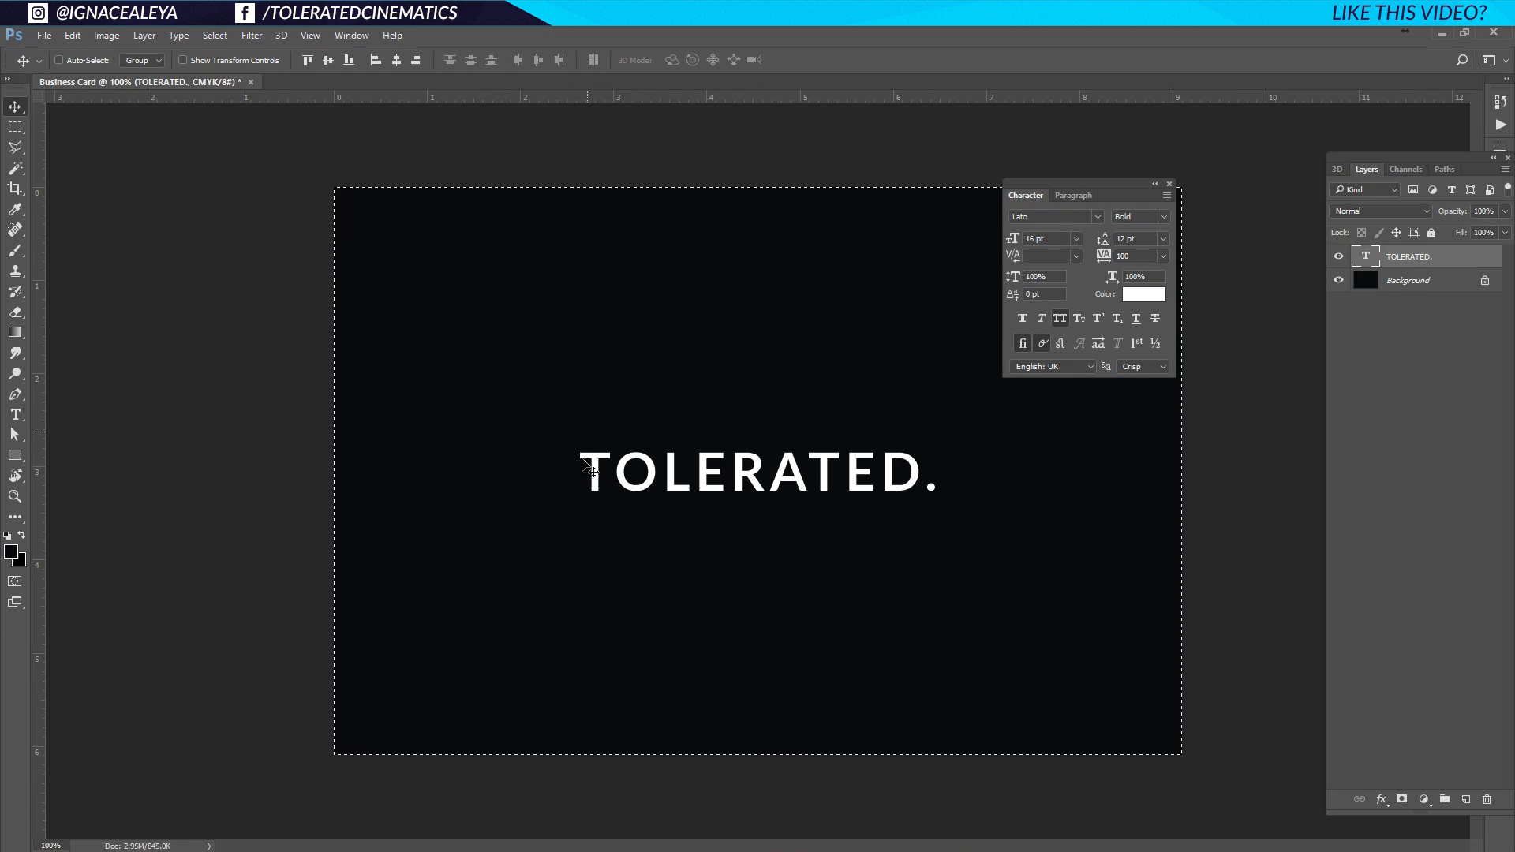
pyautogui.moveTo(748, 481); pyautogui.dragTo(746, 445)
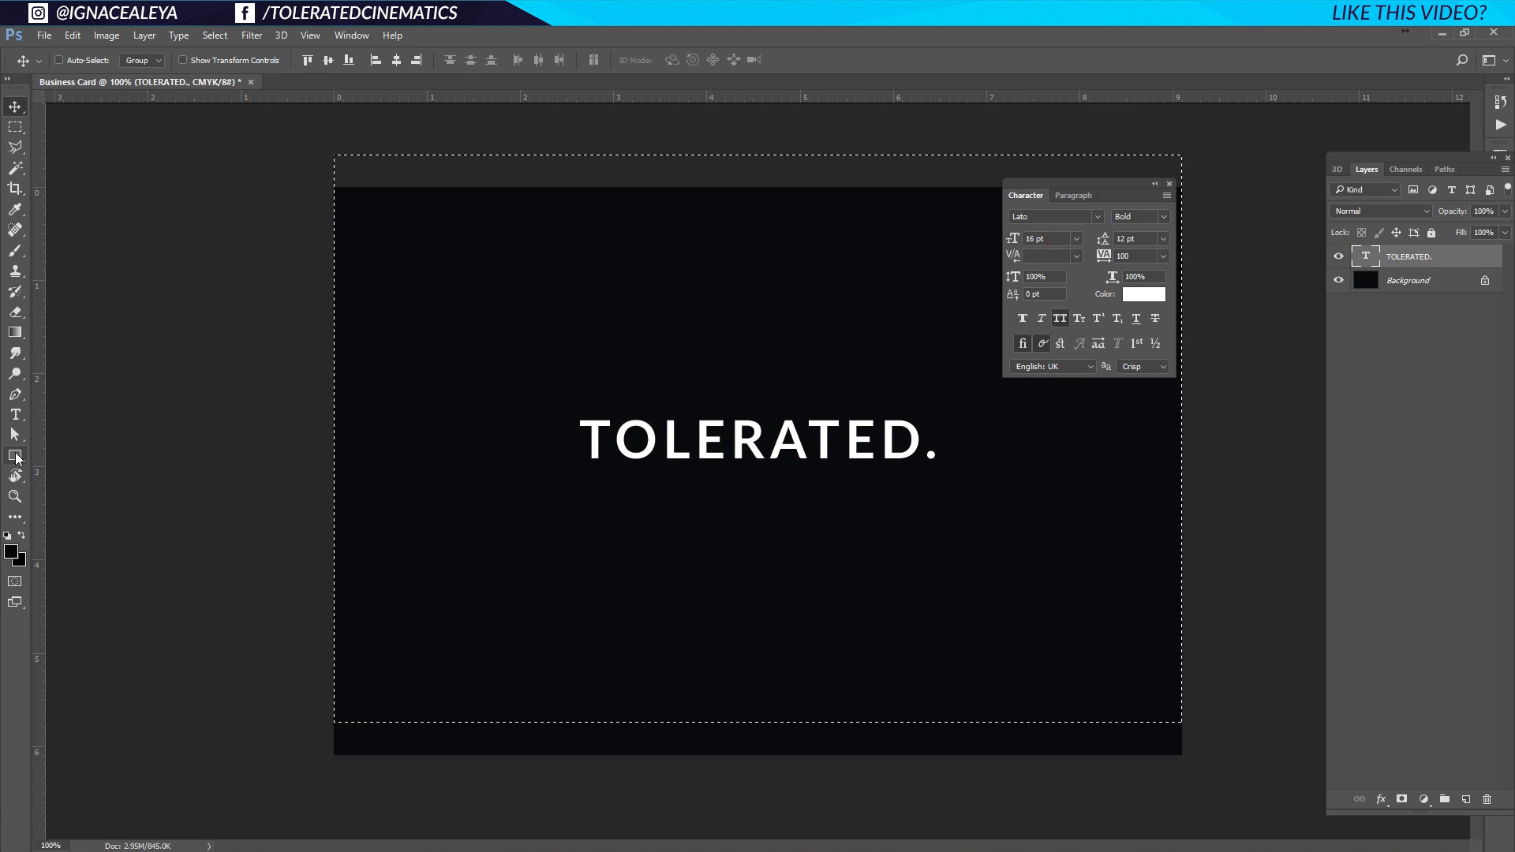
# Draw a bright red rectangle bar across the top of TOLERATED.
pyautogui.click(16, 459)
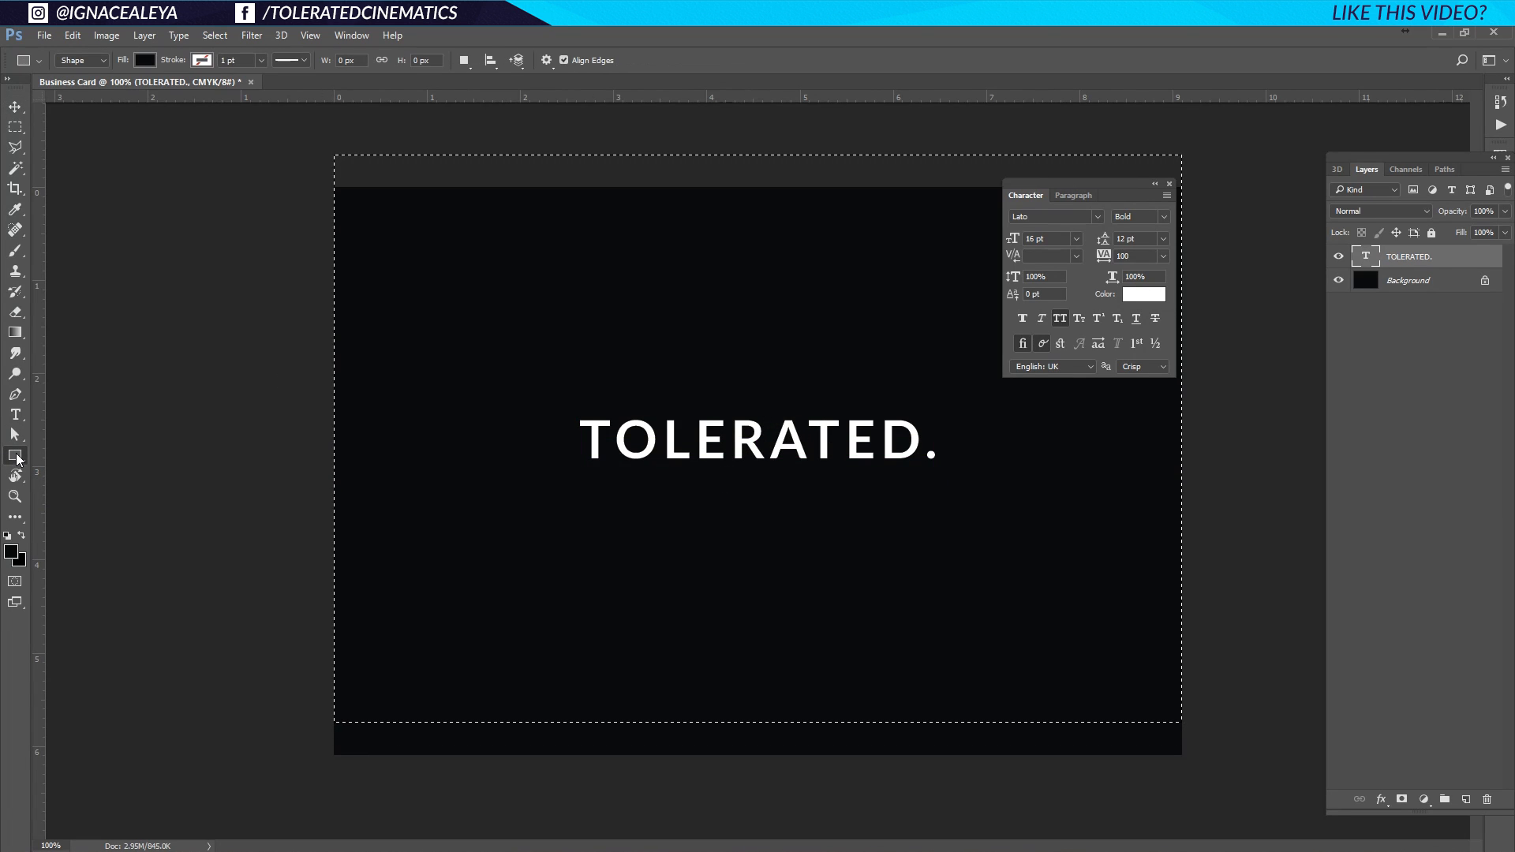
pyautogui.click(145, 60)
pyautogui.click(219, 90)
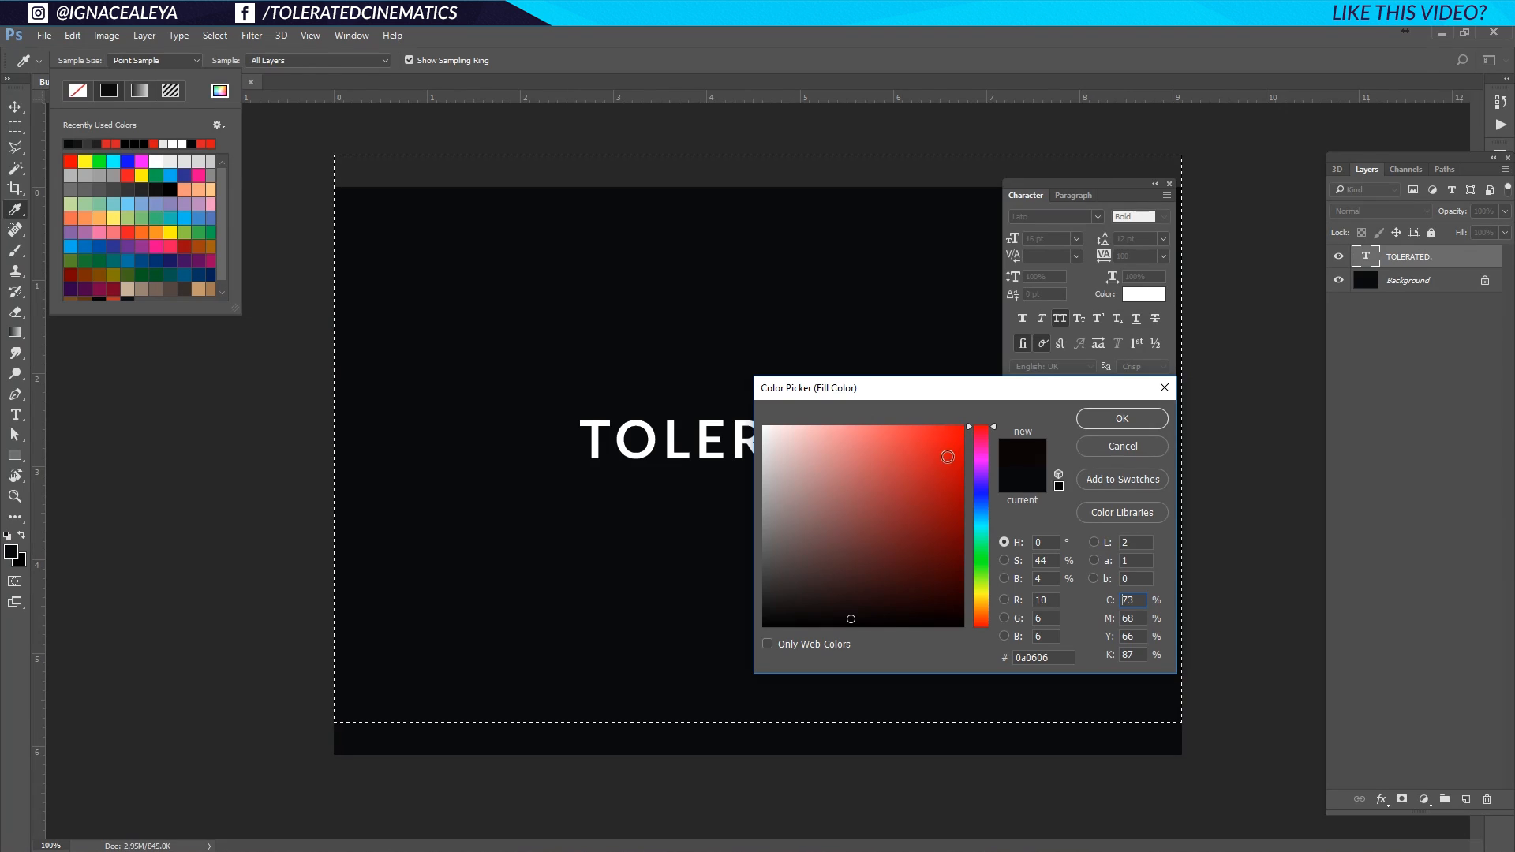
pyautogui.click(944, 470)
pyautogui.moveTo(944, 471); pyautogui.dragTo(945, 455)
pyautogui.click(1090, 423)
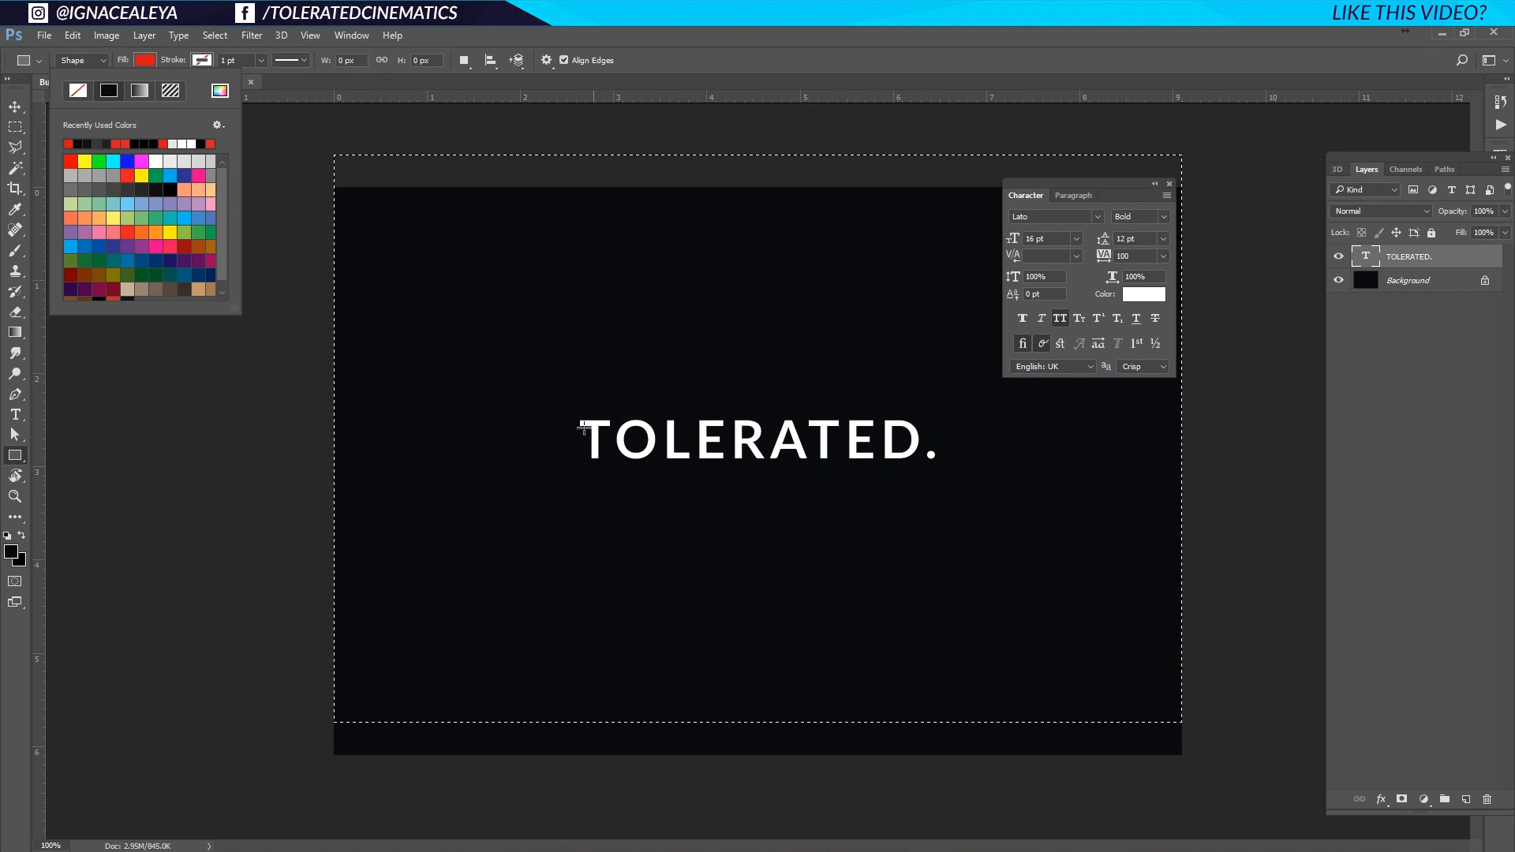
pyautogui.moveTo(548, 441); pyautogui.dragTo(952, 402)
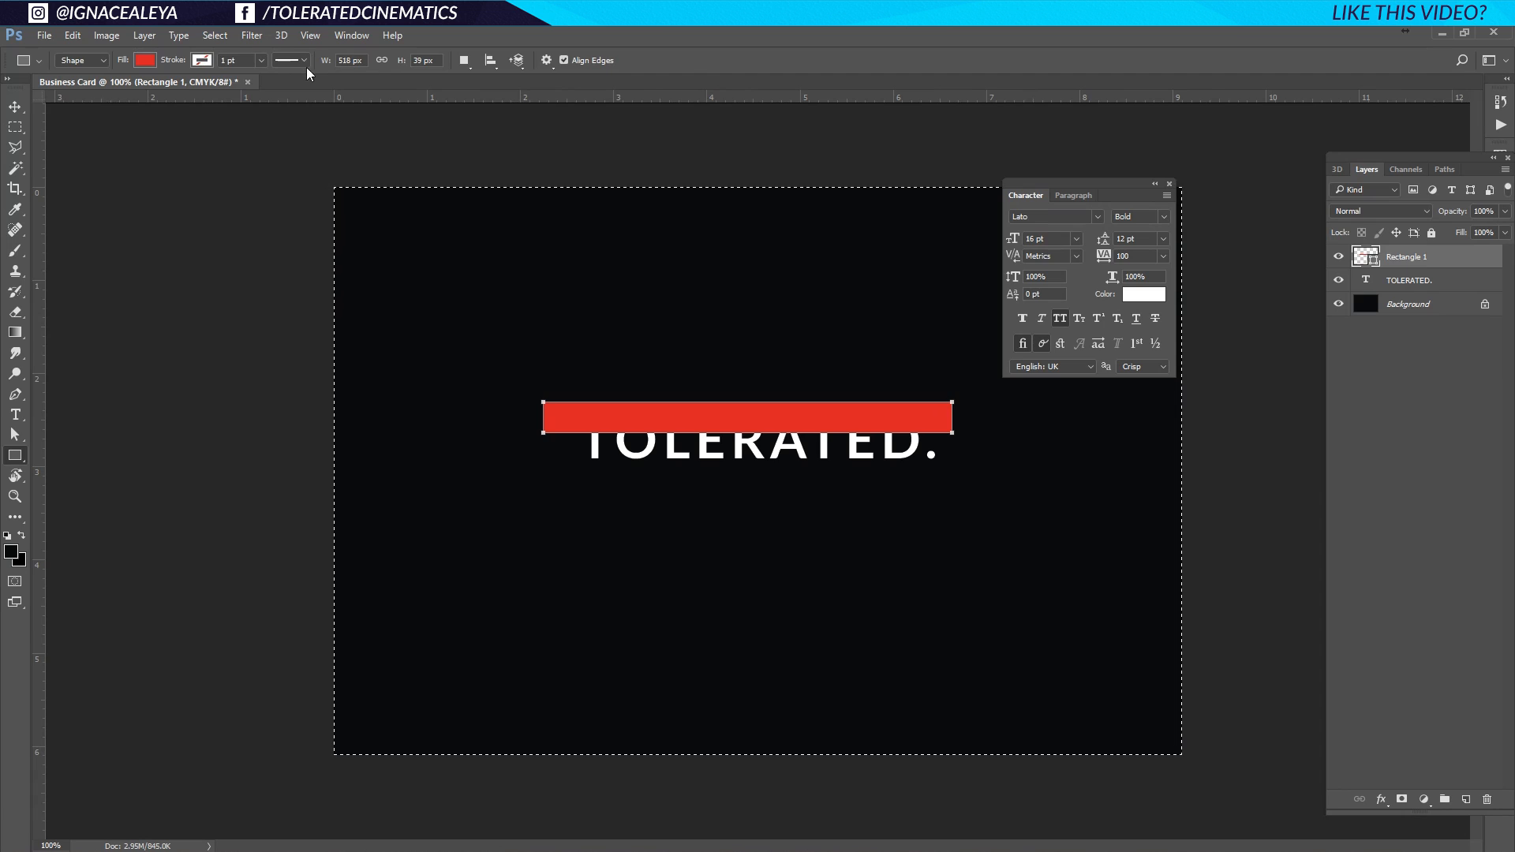
# Centre the red bar, move it over the title's top half and stack it beneath the text.
pyautogui.press('v')
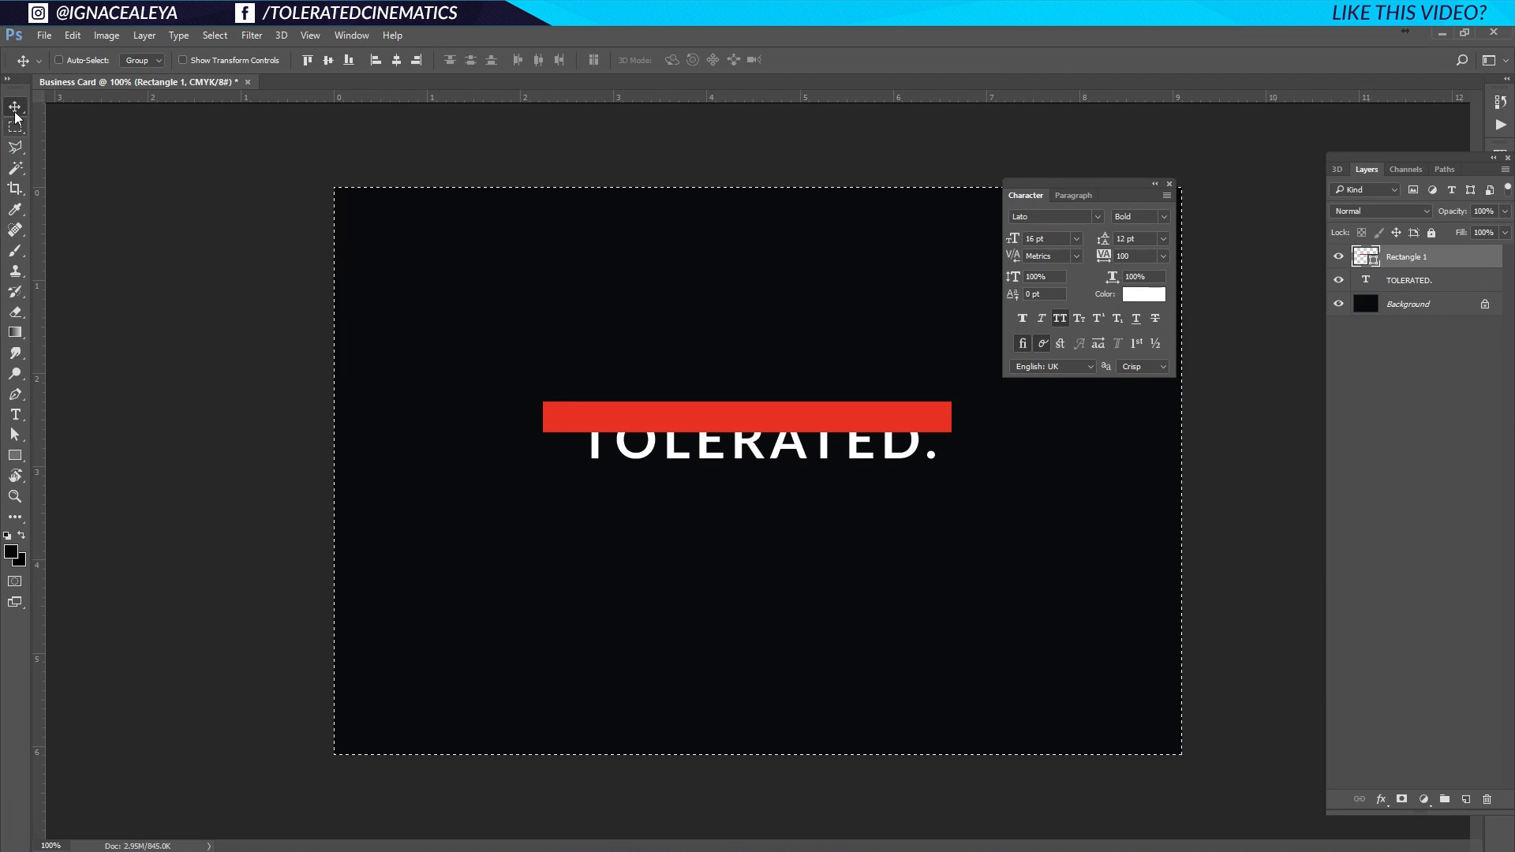
pyautogui.click(329, 61)
pyautogui.click(397, 60)
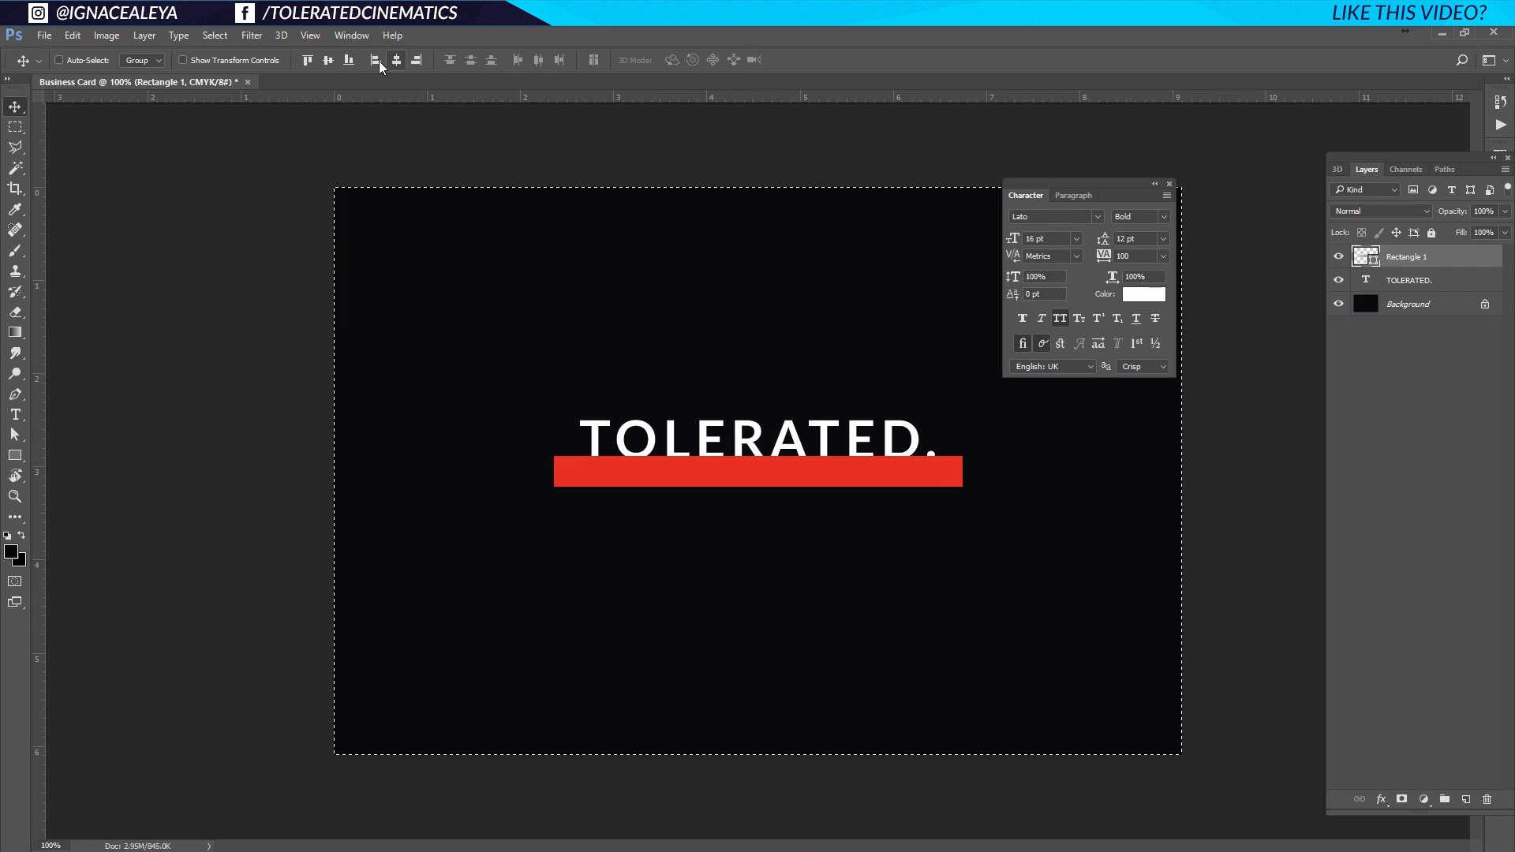
pyautogui.hotkey('ctrl', 'd')
pyautogui.moveTo(750, 465); pyautogui.dragTo(749, 414)
pyautogui.moveTo(1409, 256); pyautogui.dragTo(1420, 289)
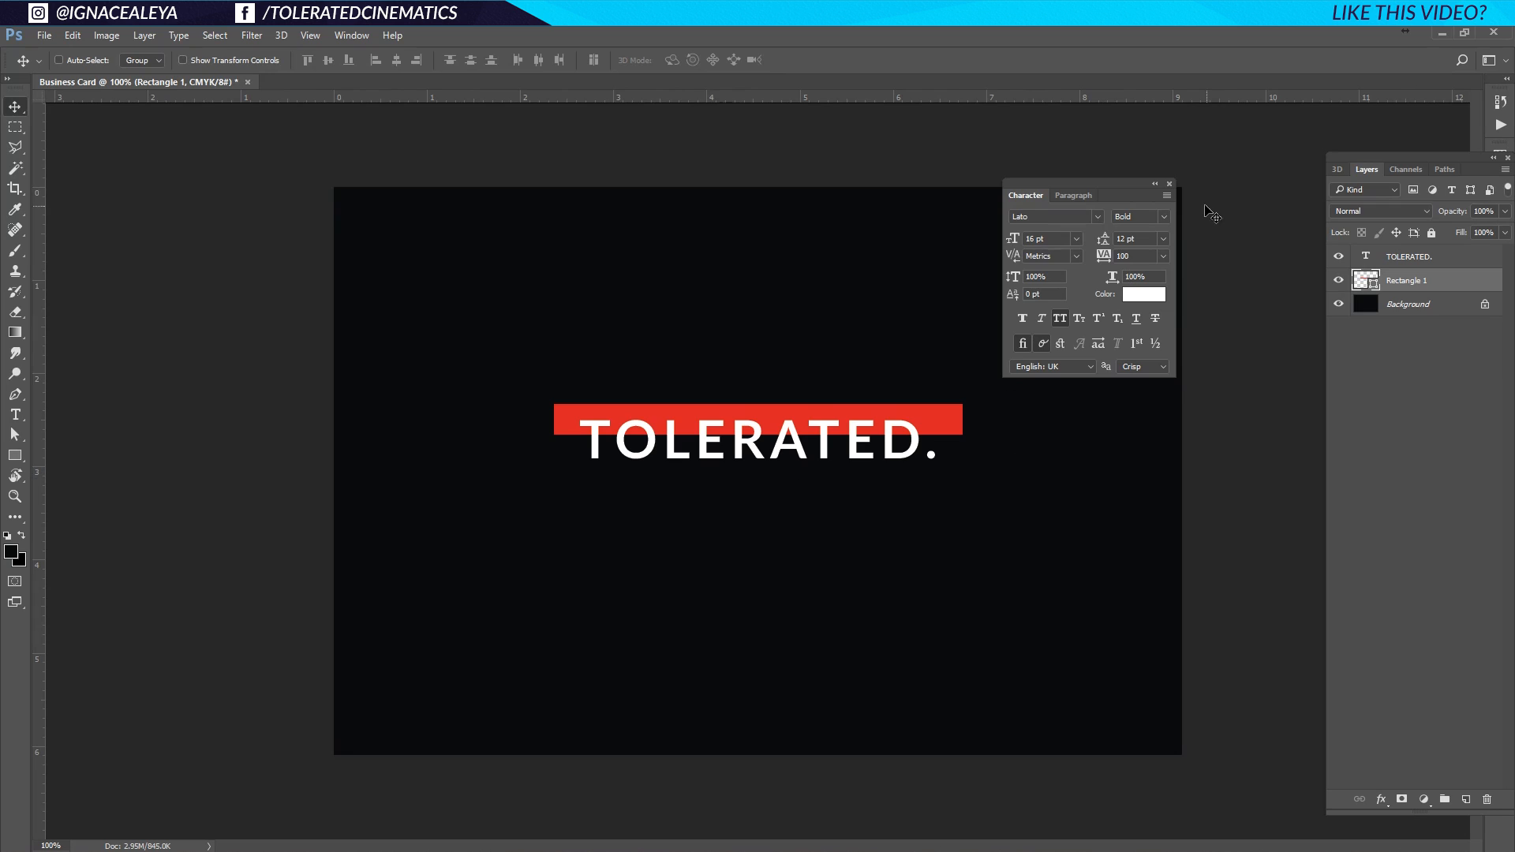
pyautogui.click(1169, 185)
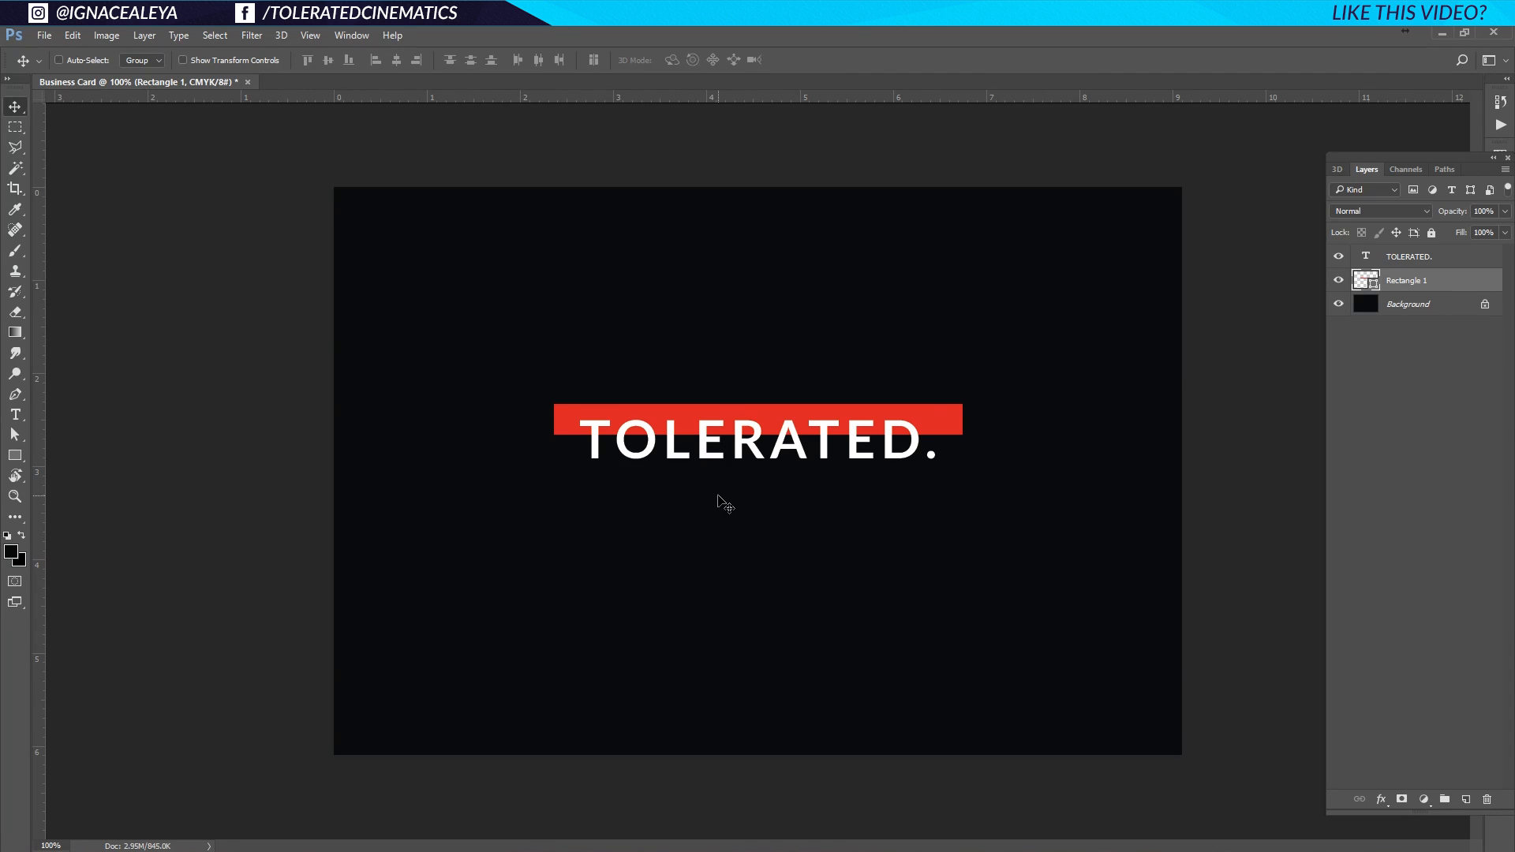
# Type CINEMATICS as a new text line below the title.
pyautogui.click(15, 415)
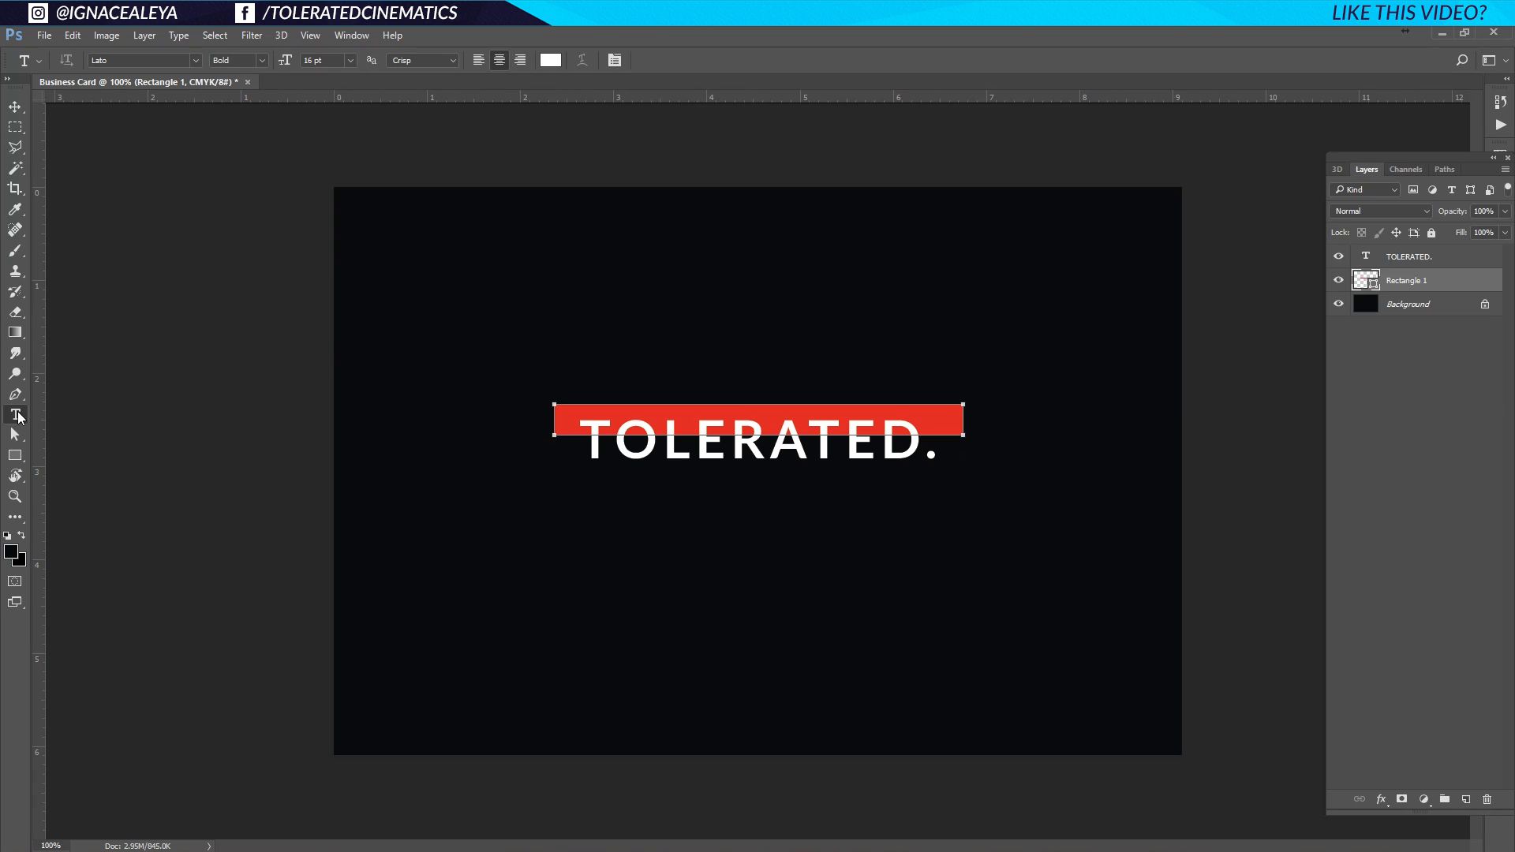
pyautogui.click(637, 552)
pyautogui.write('CI')
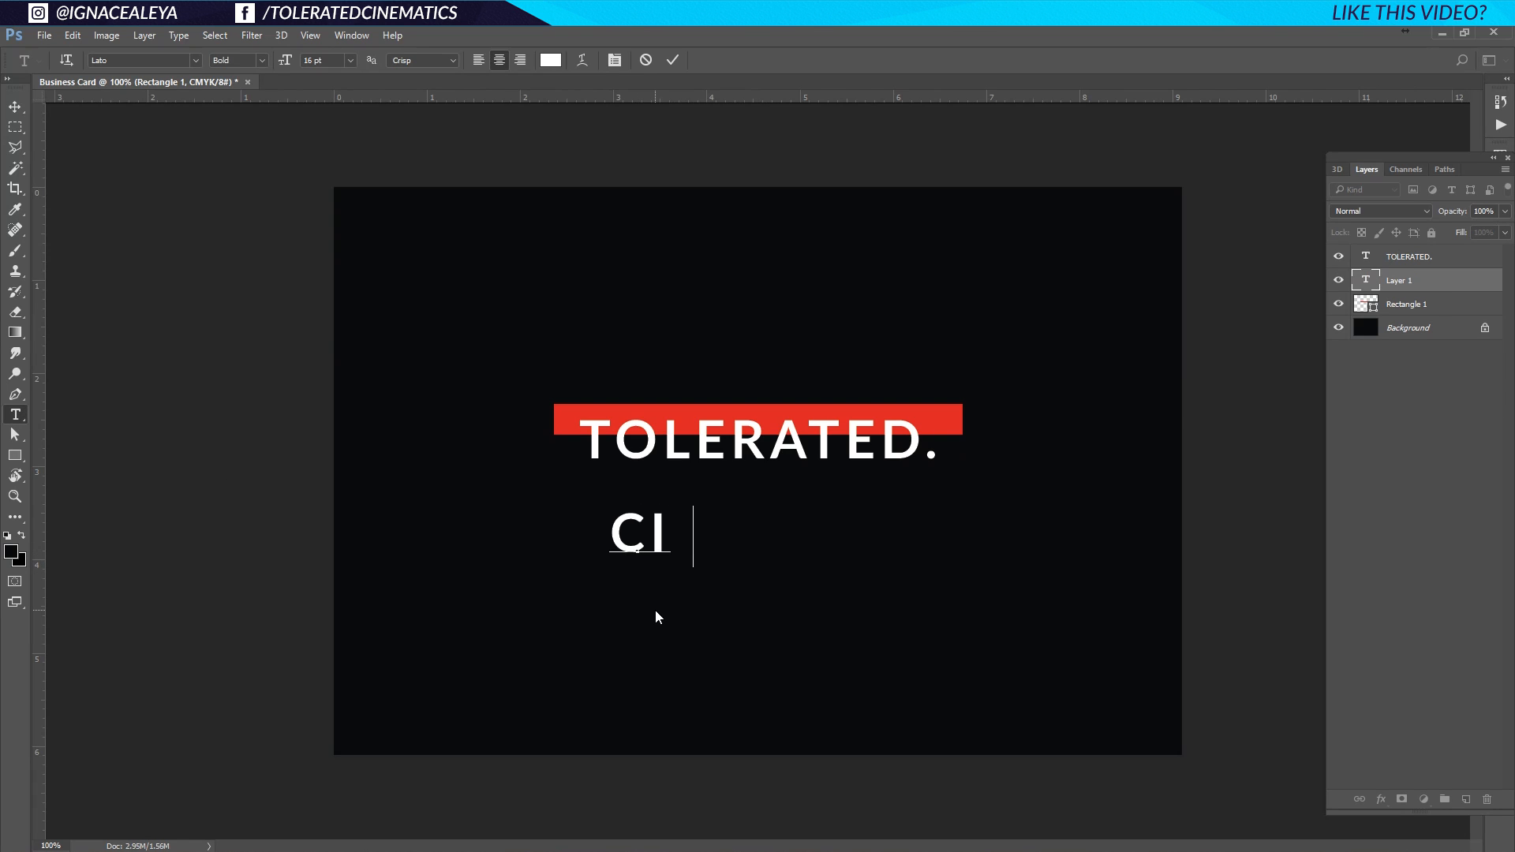
pyautogui.write('NEMATICS')
pyautogui.hotkey('ctrl', 'a')
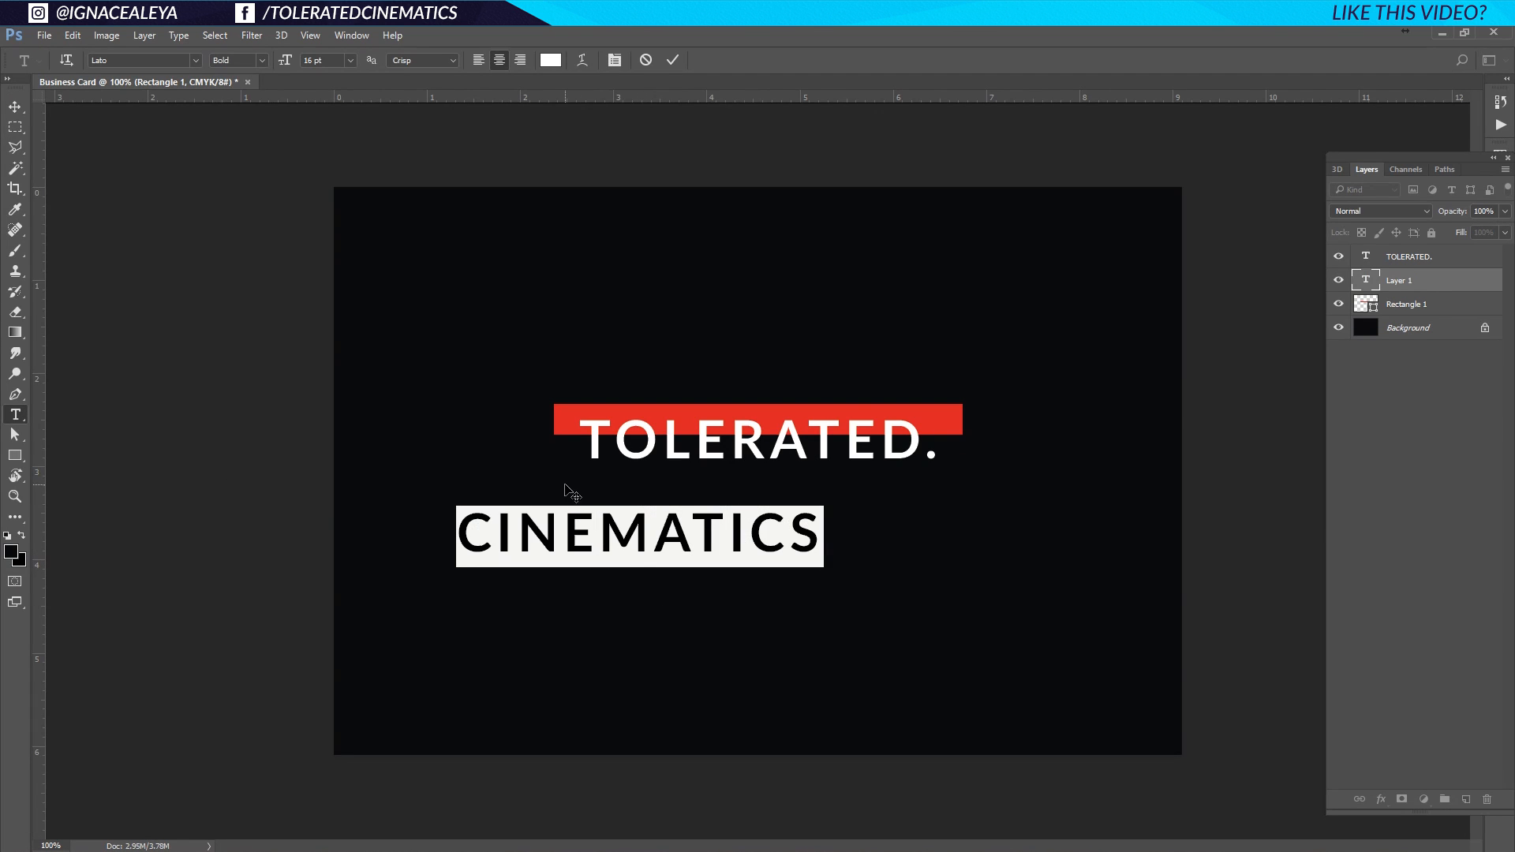
# Try Lato weights on CINEMATICS, settling on Lato Light.
pyautogui.click(619, 61)
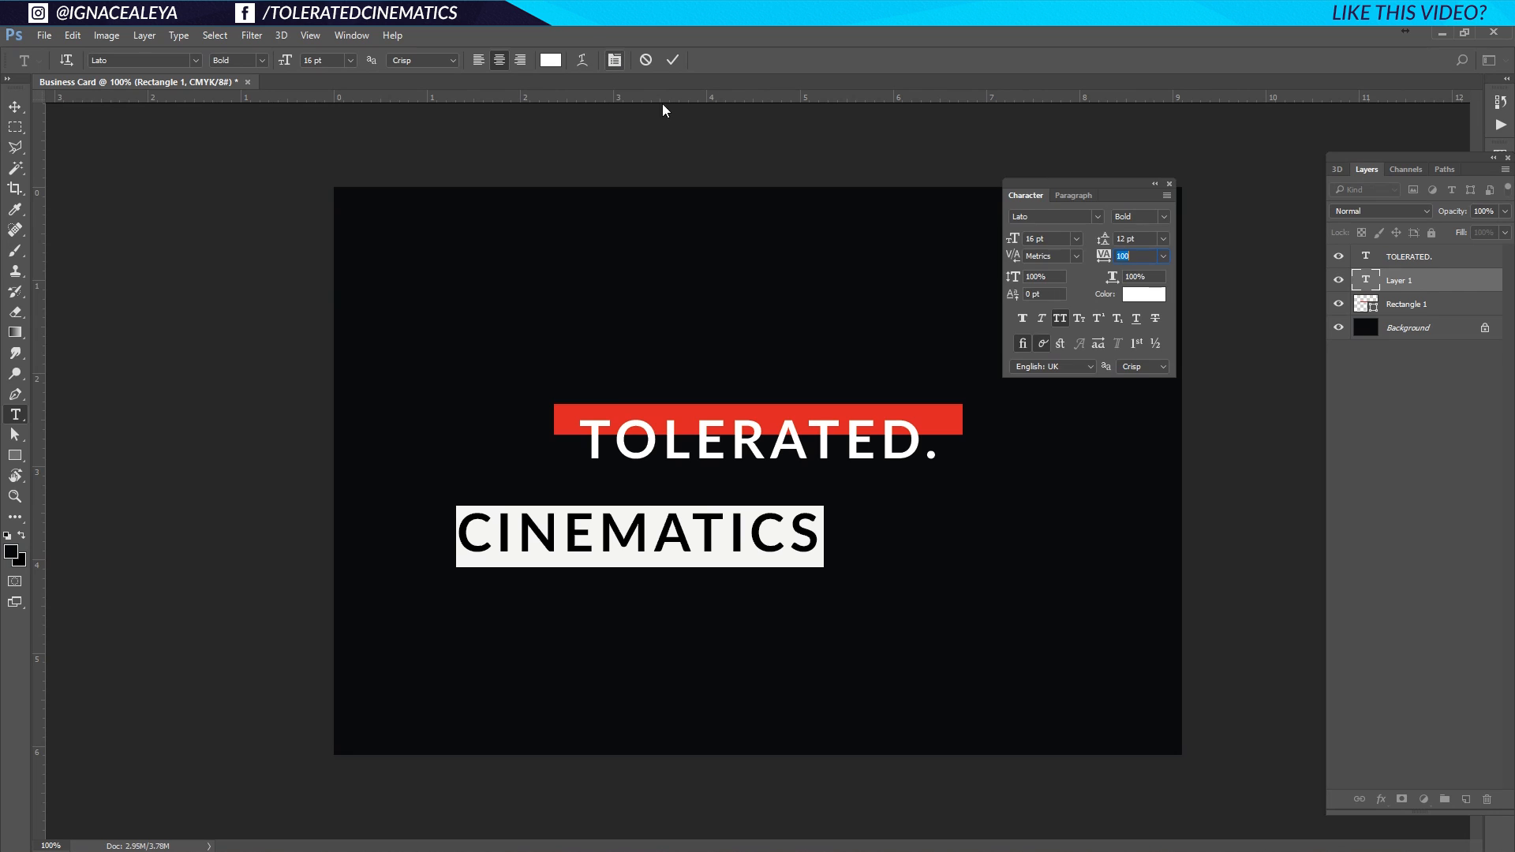
pyautogui.click(1163, 218)
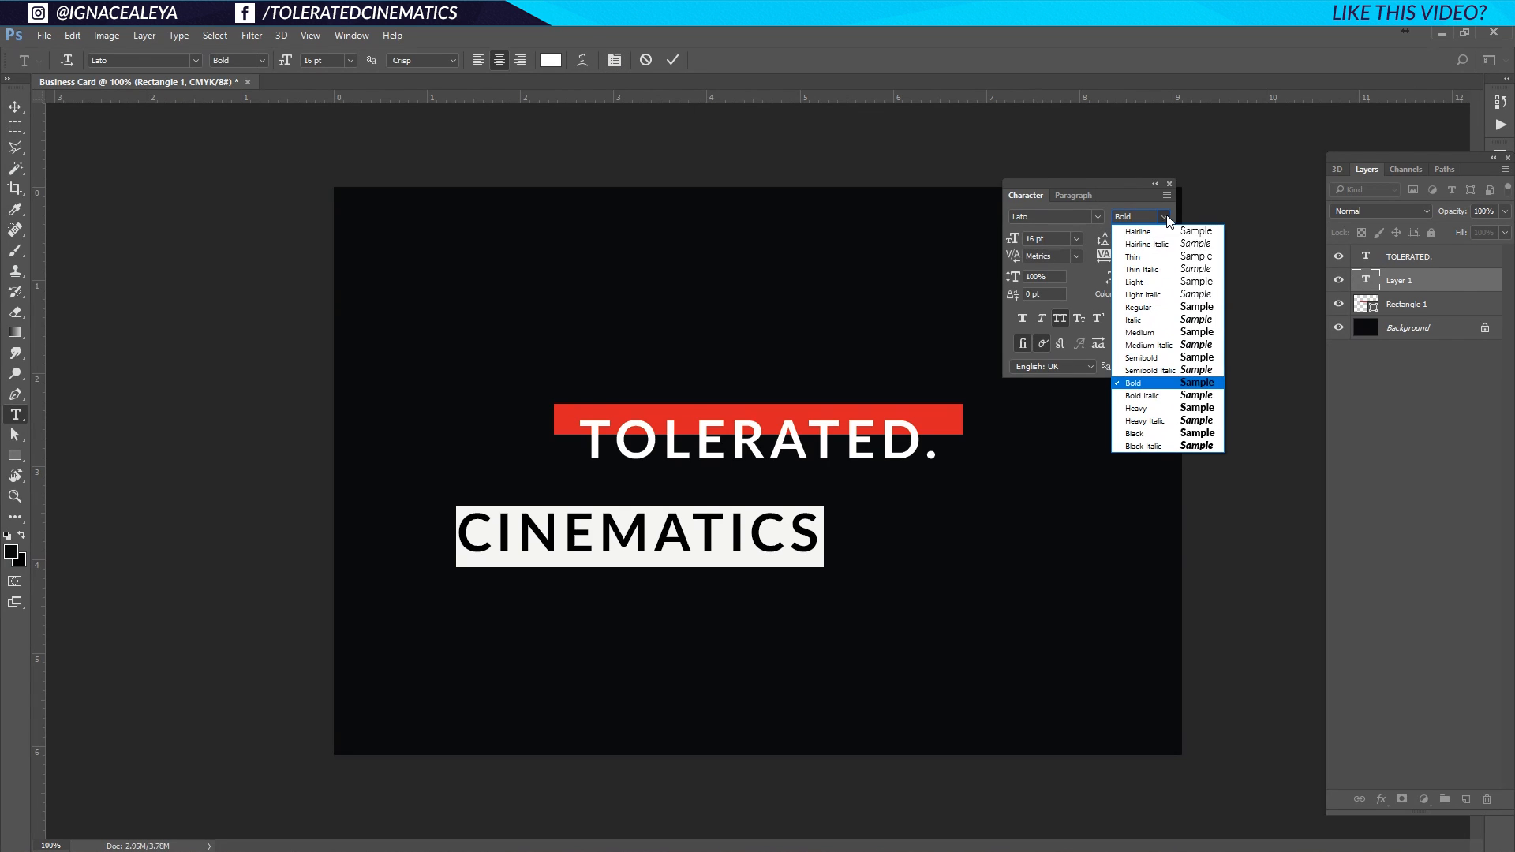
pyautogui.click(1133, 283)
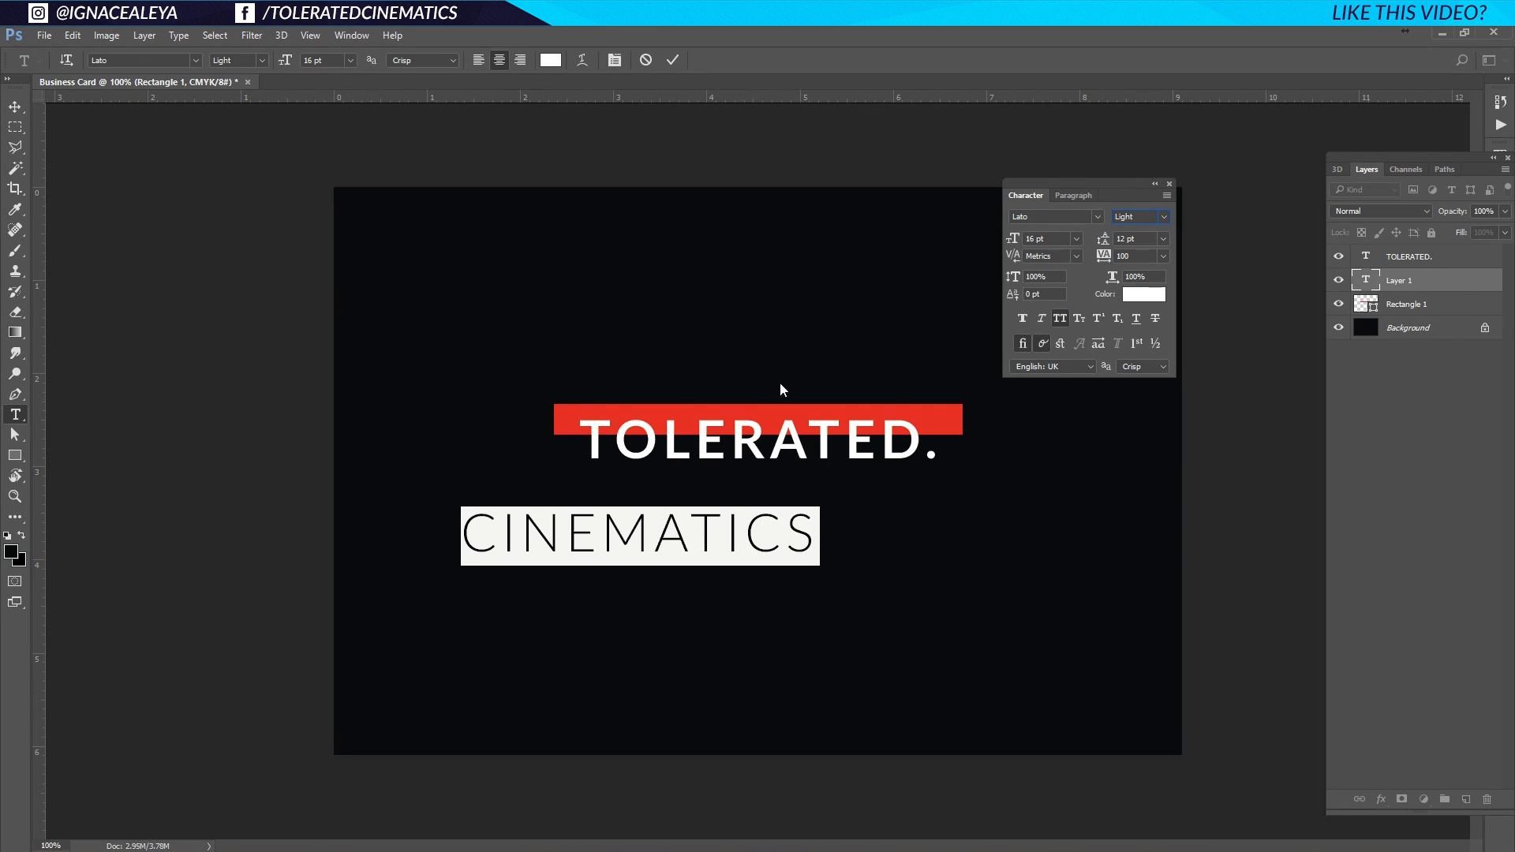
pyautogui.click(1166, 218)
pyautogui.click(1137, 230)
pyautogui.click(688, 553)
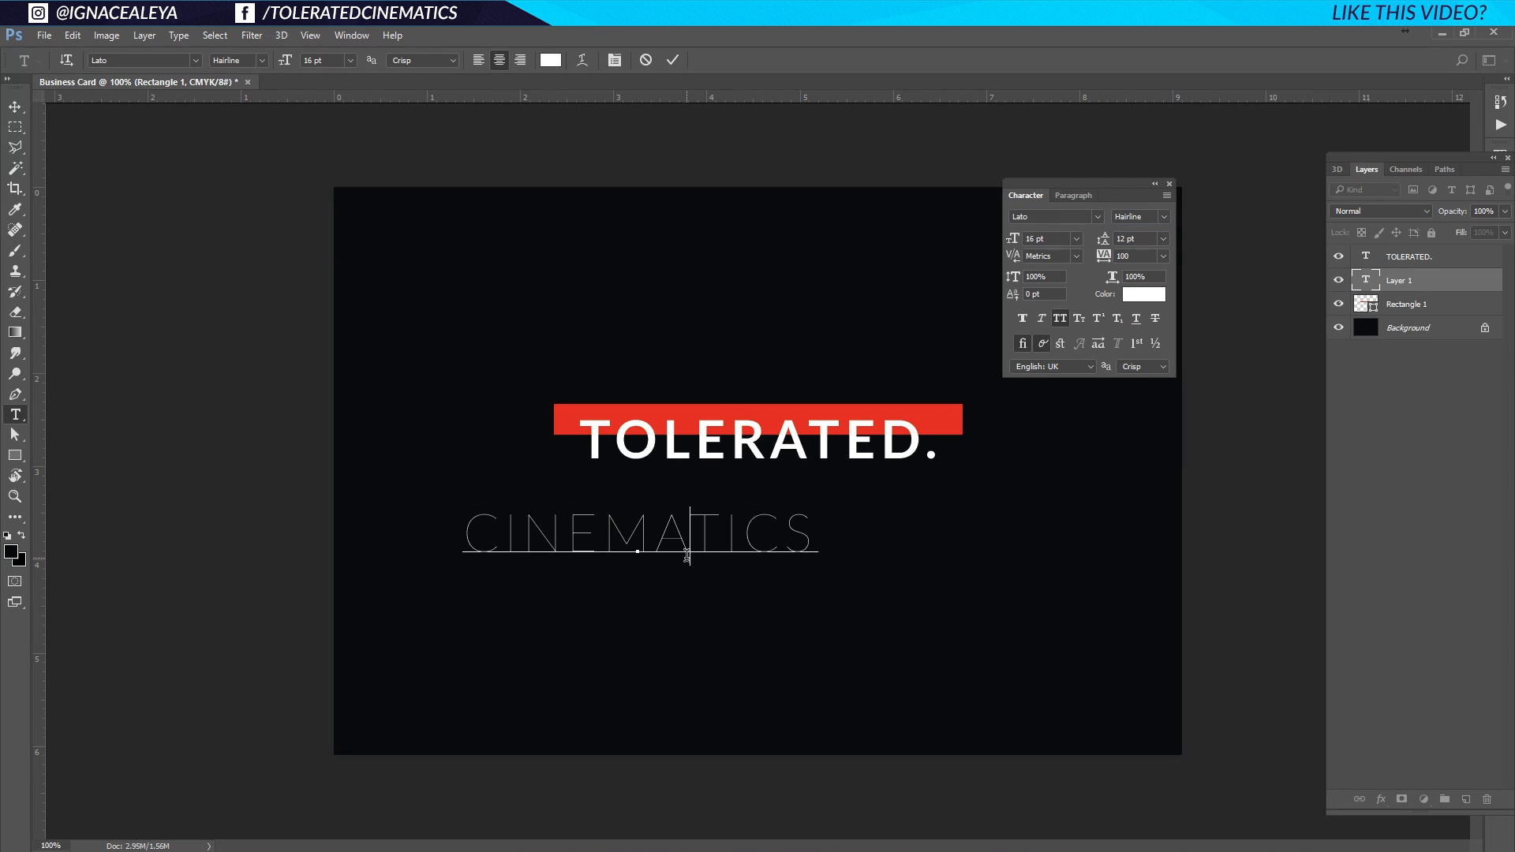
pyautogui.doubleClick(702, 541)
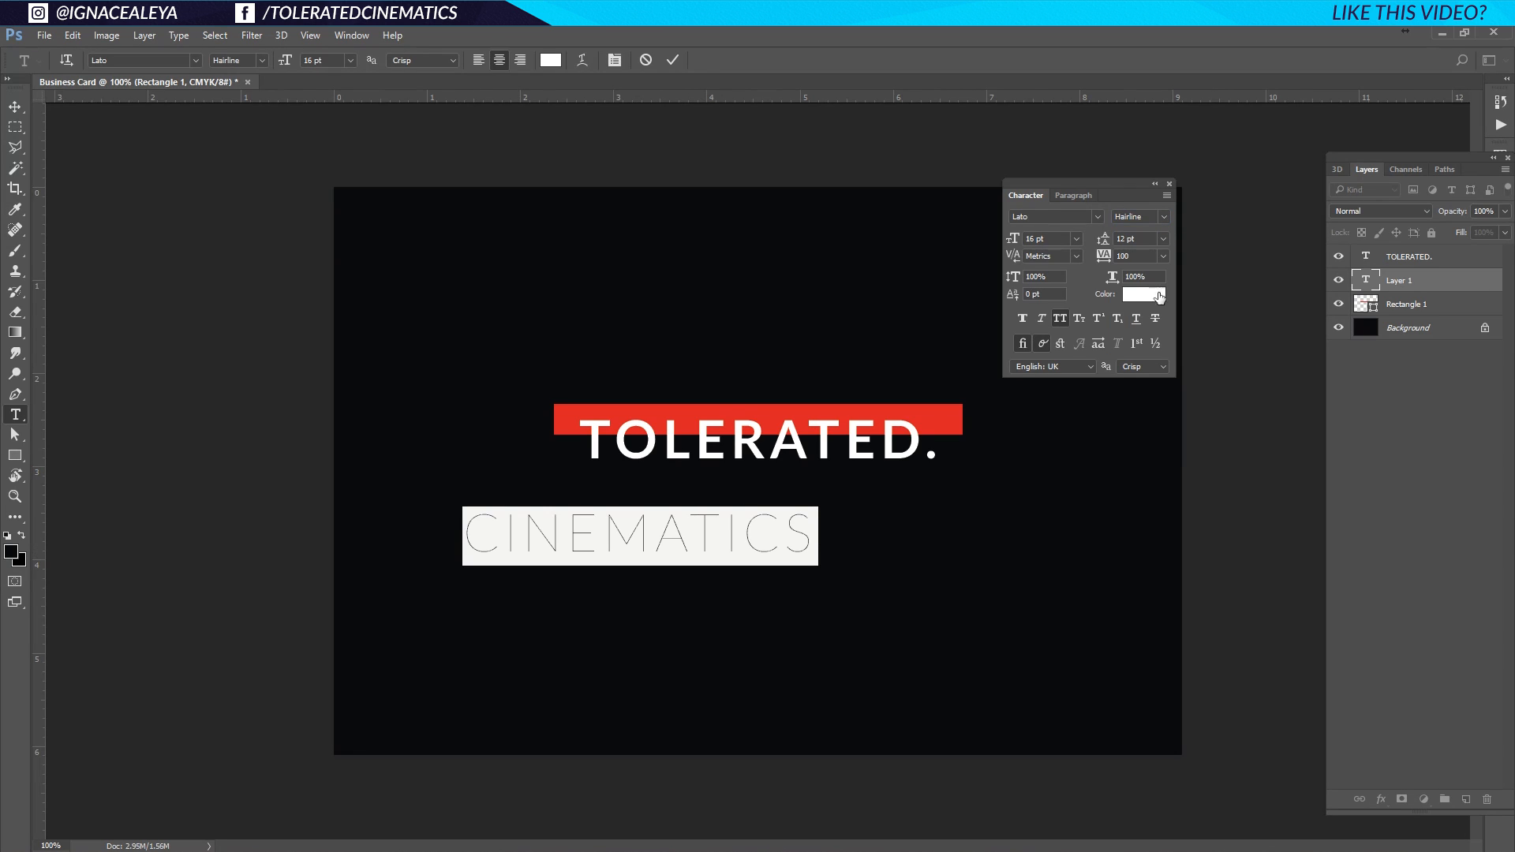
pyautogui.click(1164, 217)
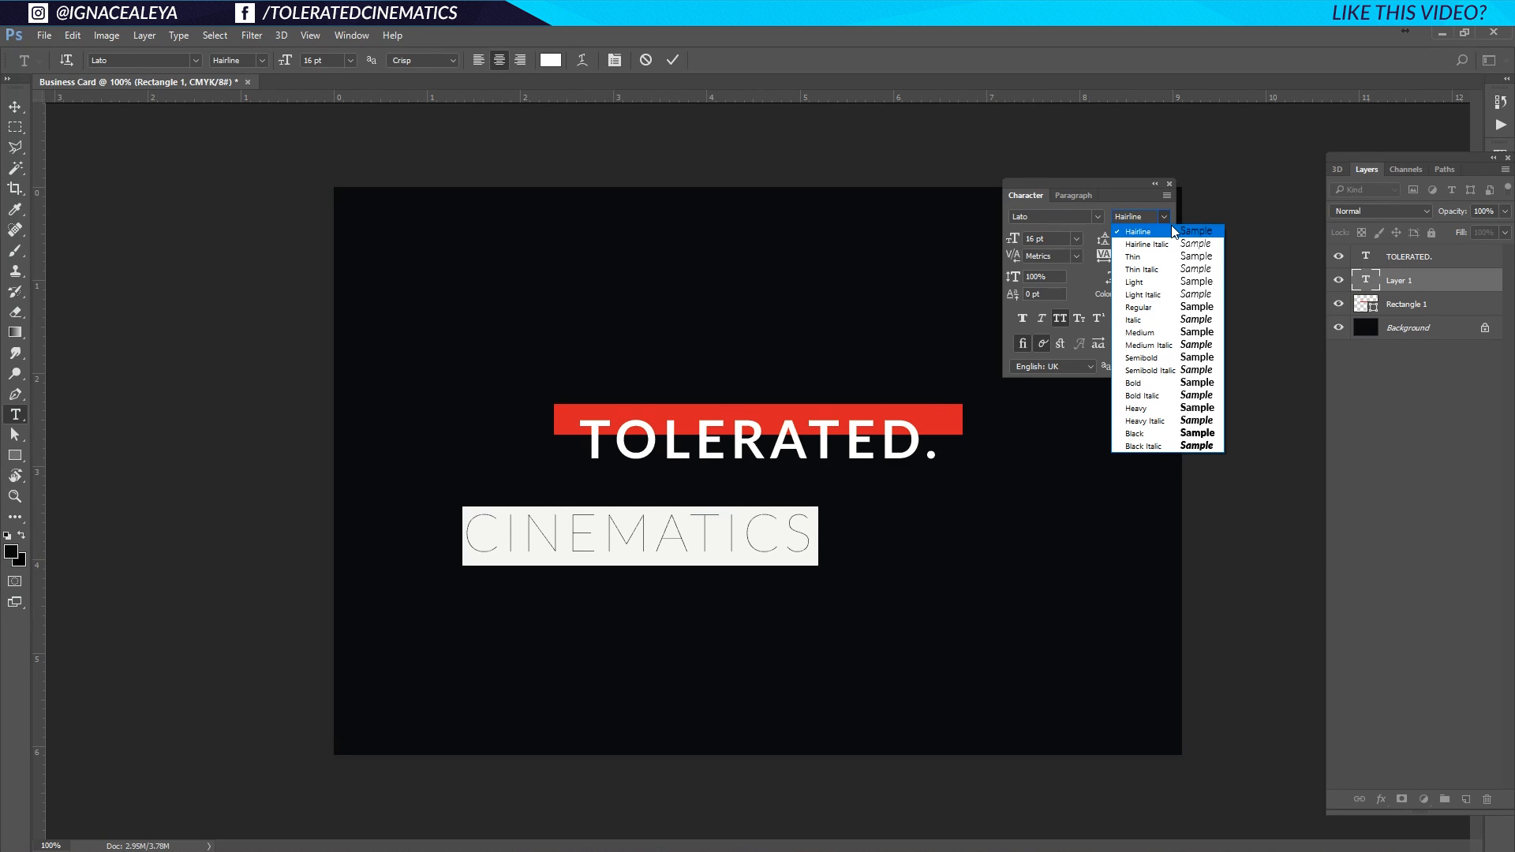
pyautogui.click(1148, 282)
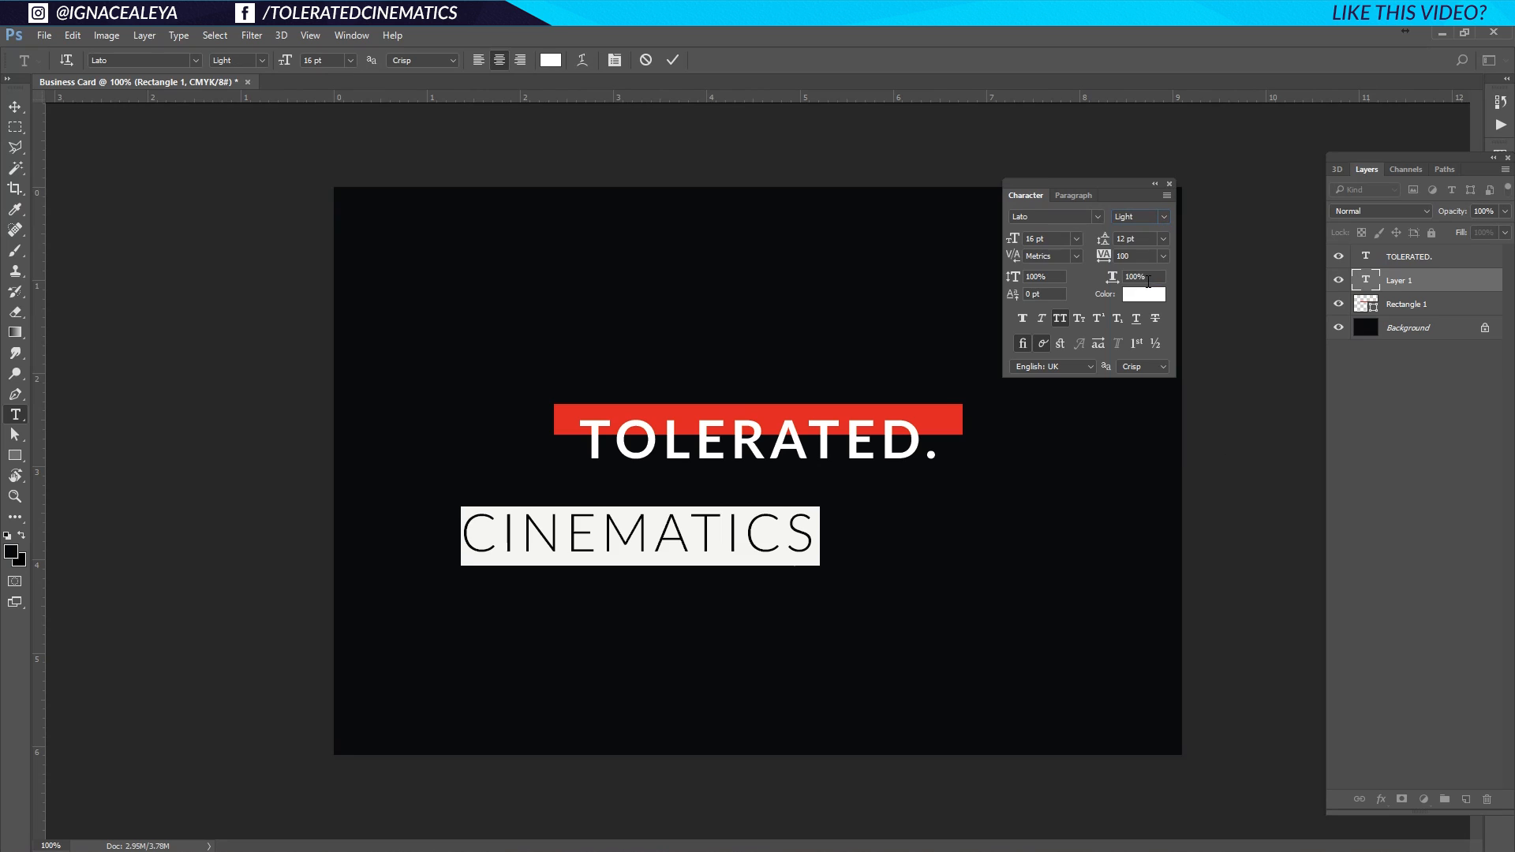
pyautogui.click(745, 534)
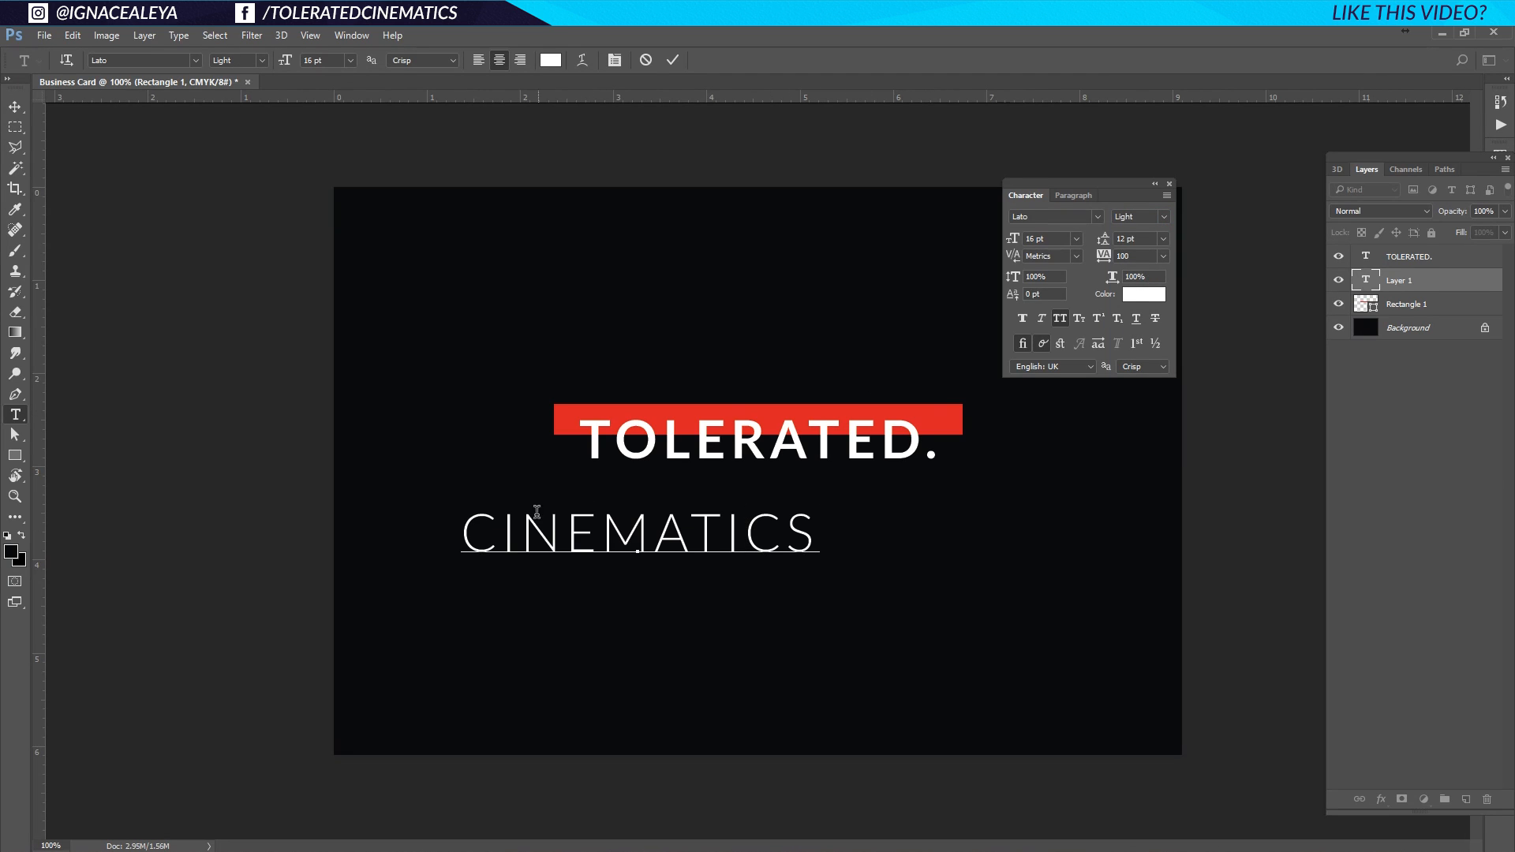
pyautogui.doubleClick(799, 534)
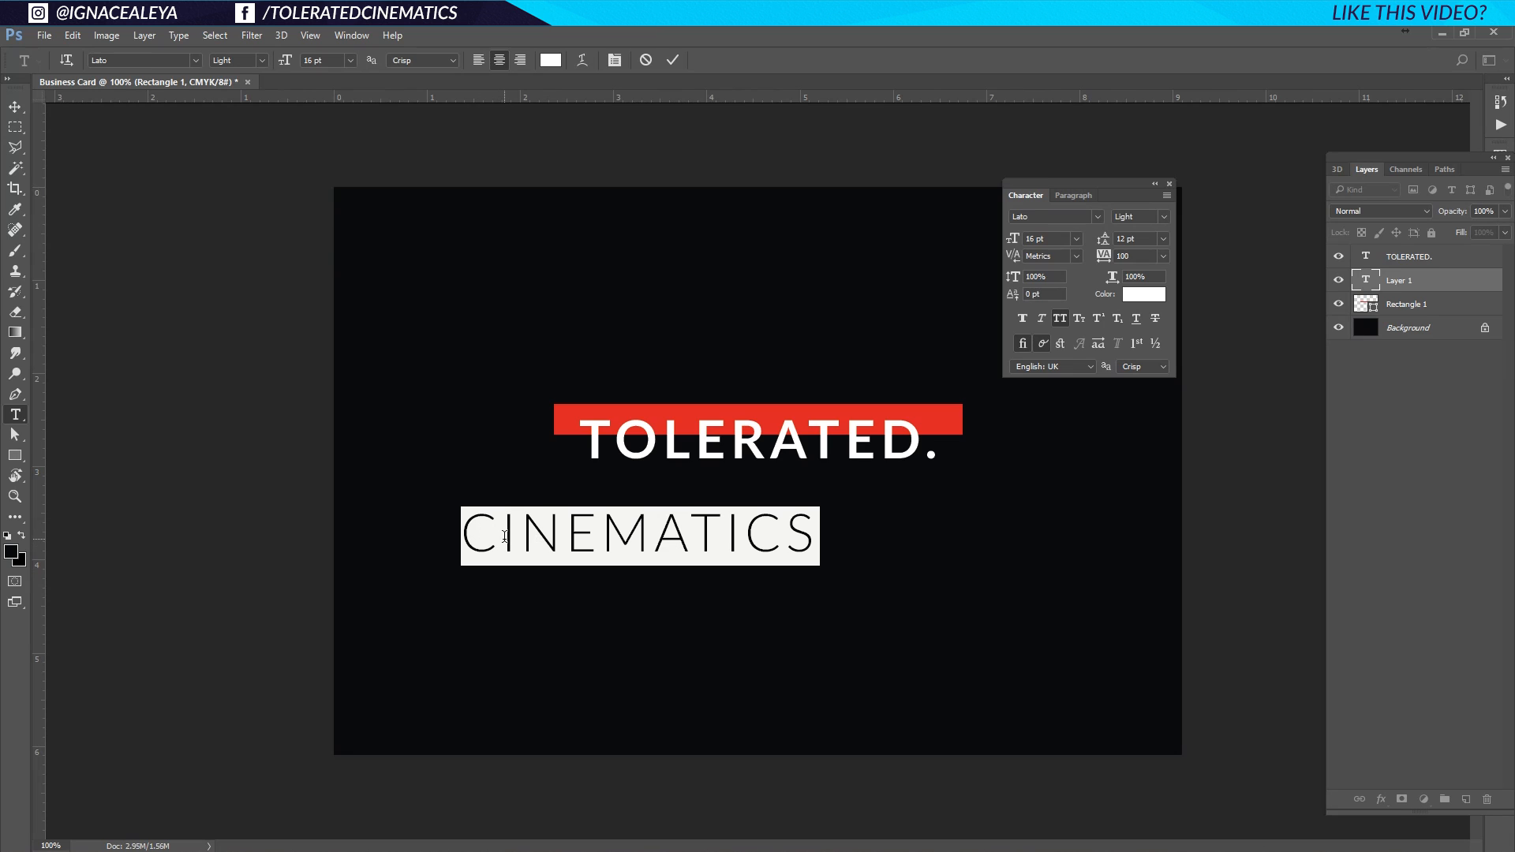
# Set CINEMATICS to 9 pt with 1000 tracking and centre it under TOLERATED.
pyautogui.click(1082, 238)
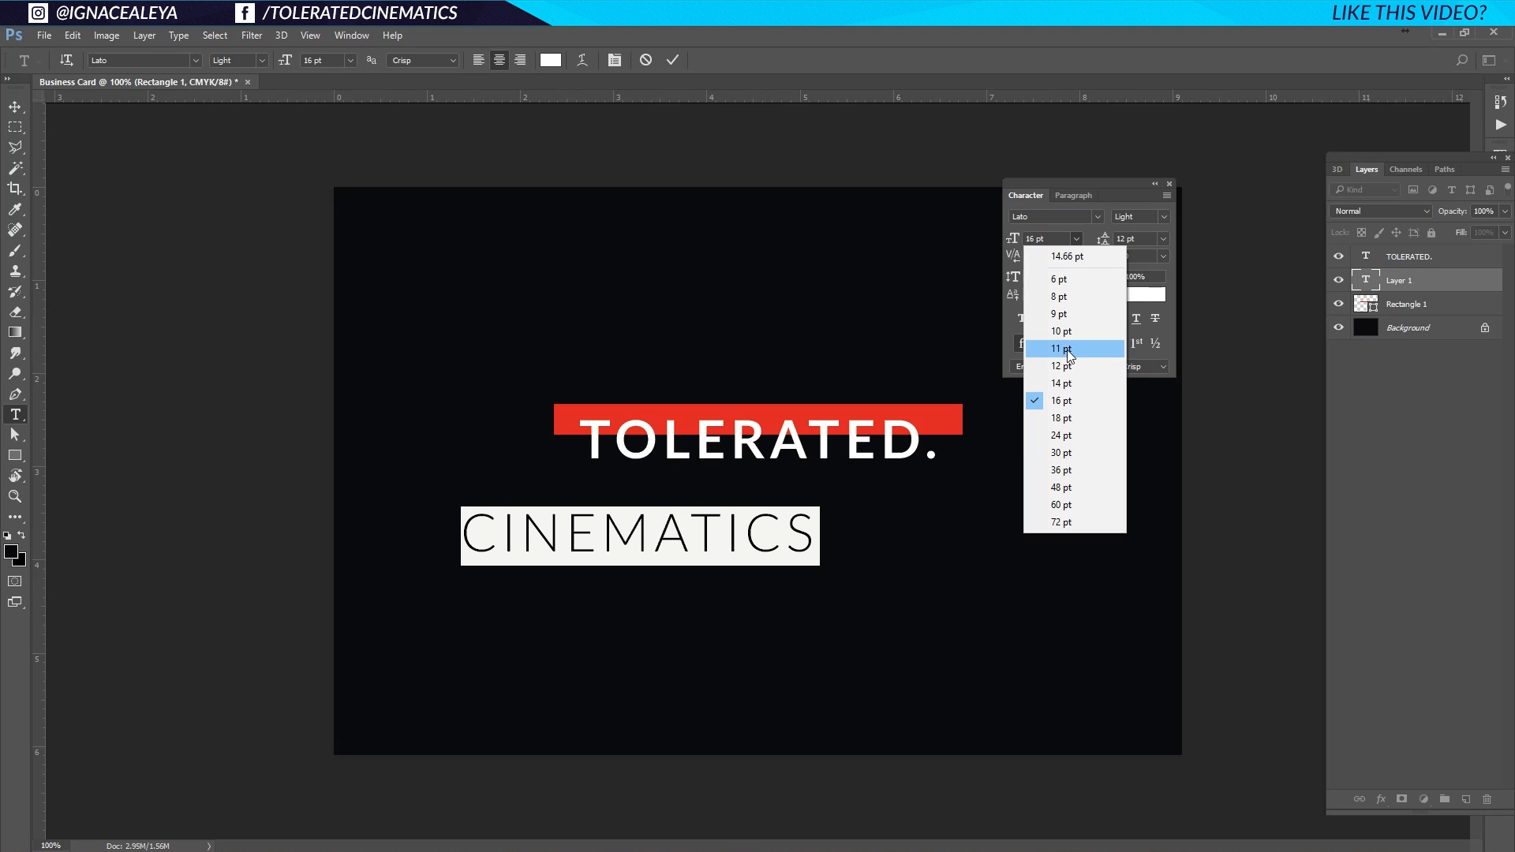
pyautogui.click(1082, 314)
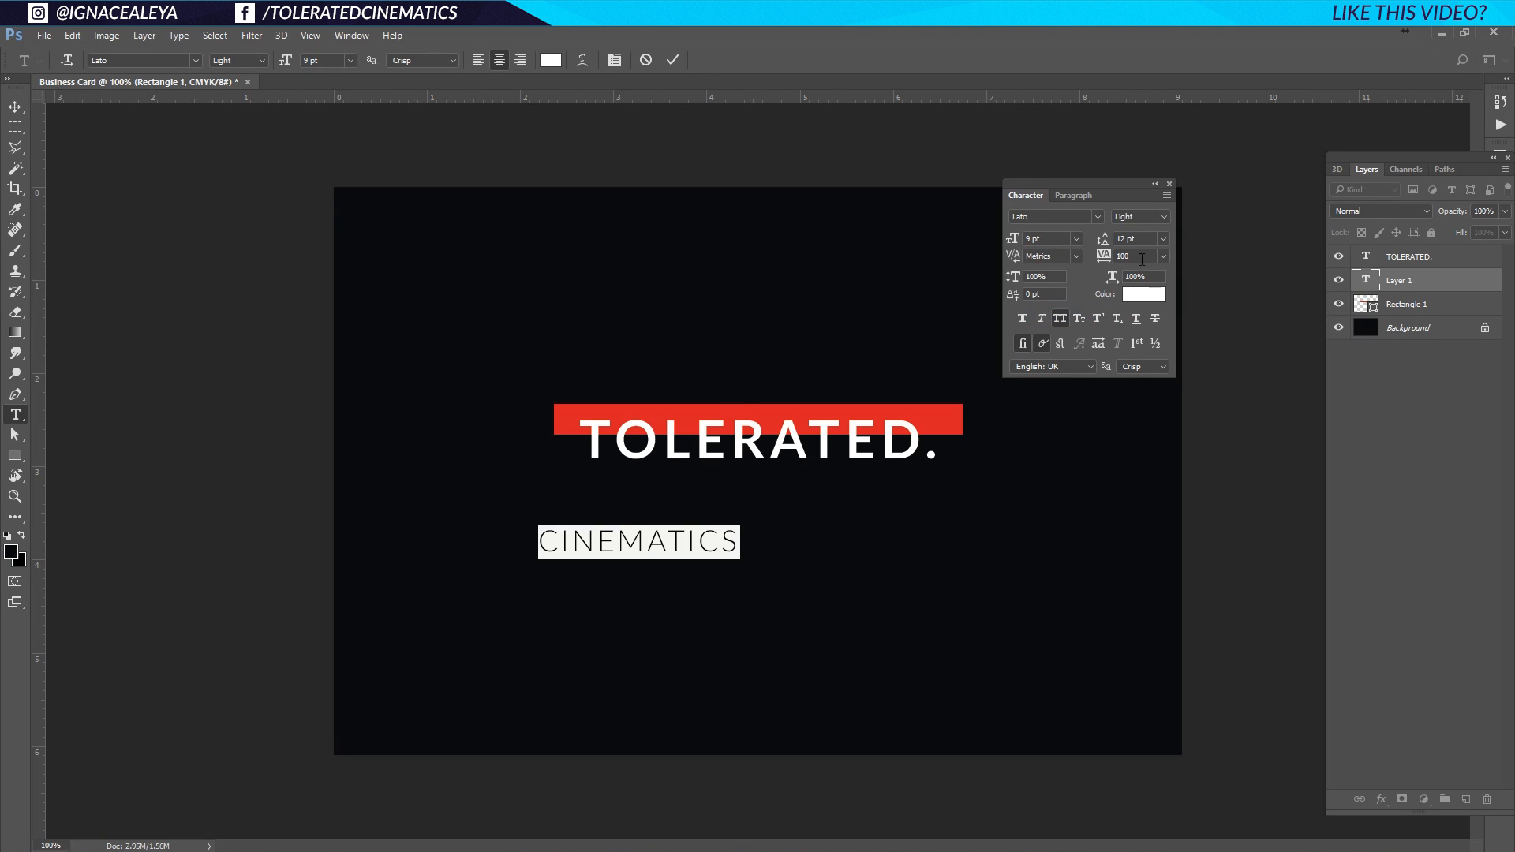
pyautogui.write('1000')
pyautogui.click(708, 542)
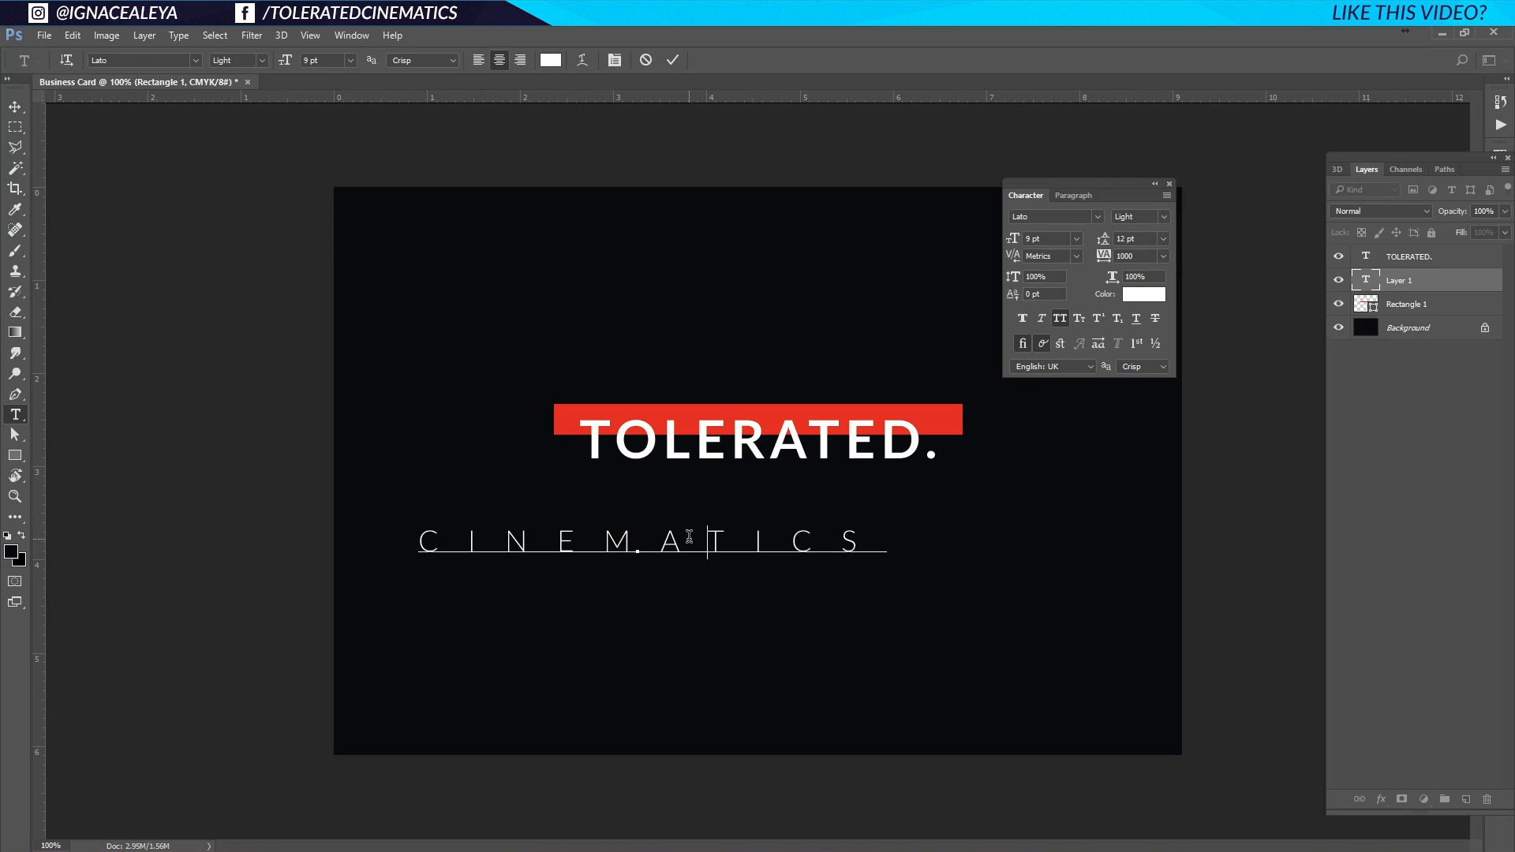
pyautogui.click(22, 114)
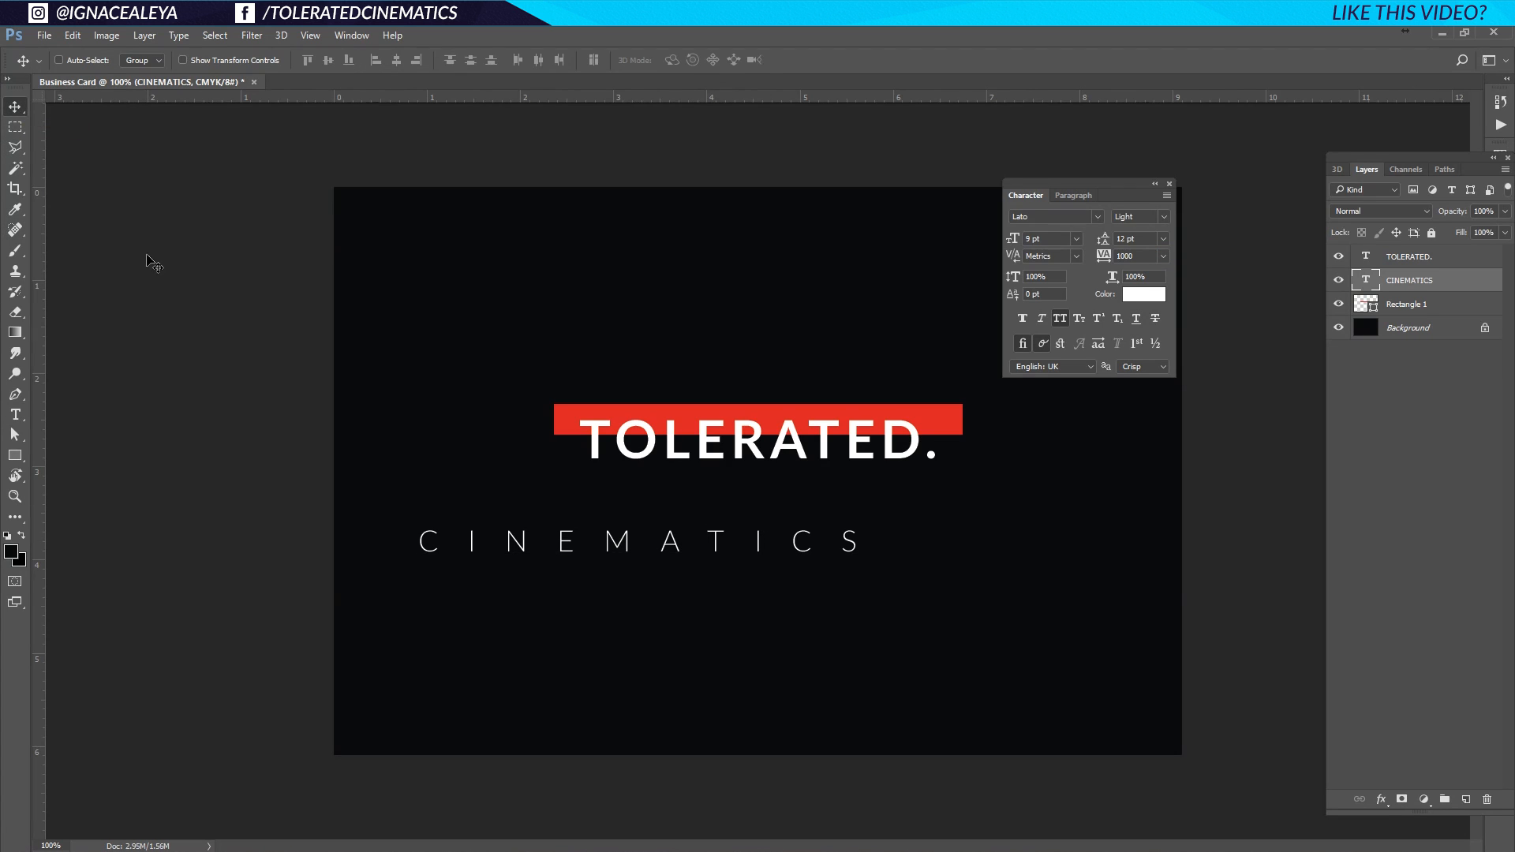
pyautogui.moveTo(595, 541); pyautogui.dragTo(719, 524)
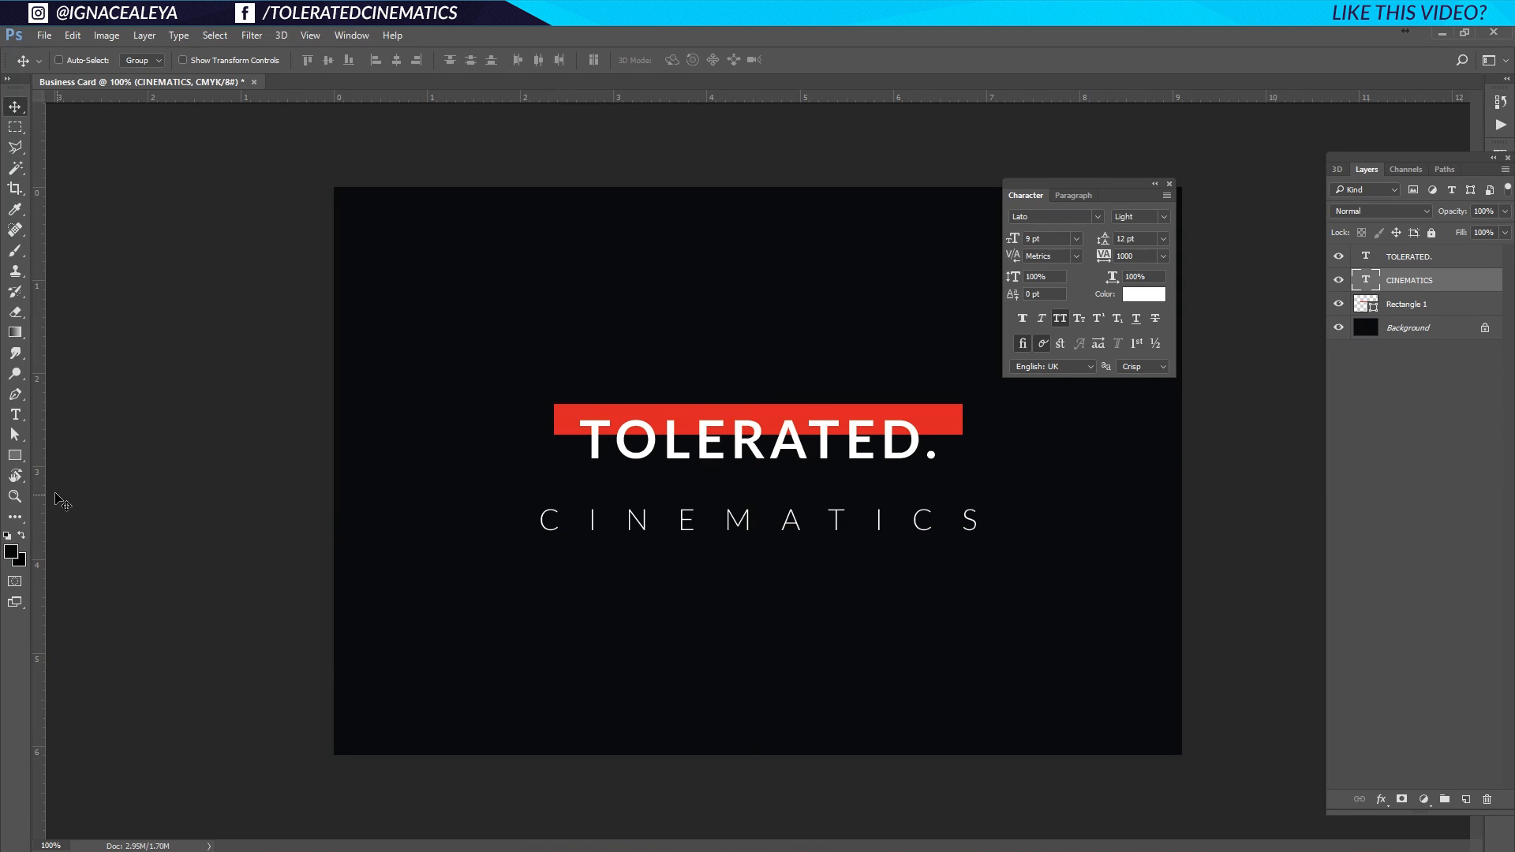
# Draw a thin red bar and copy it above and below both ends of CINEMATICS.
pyautogui.click(14, 456)
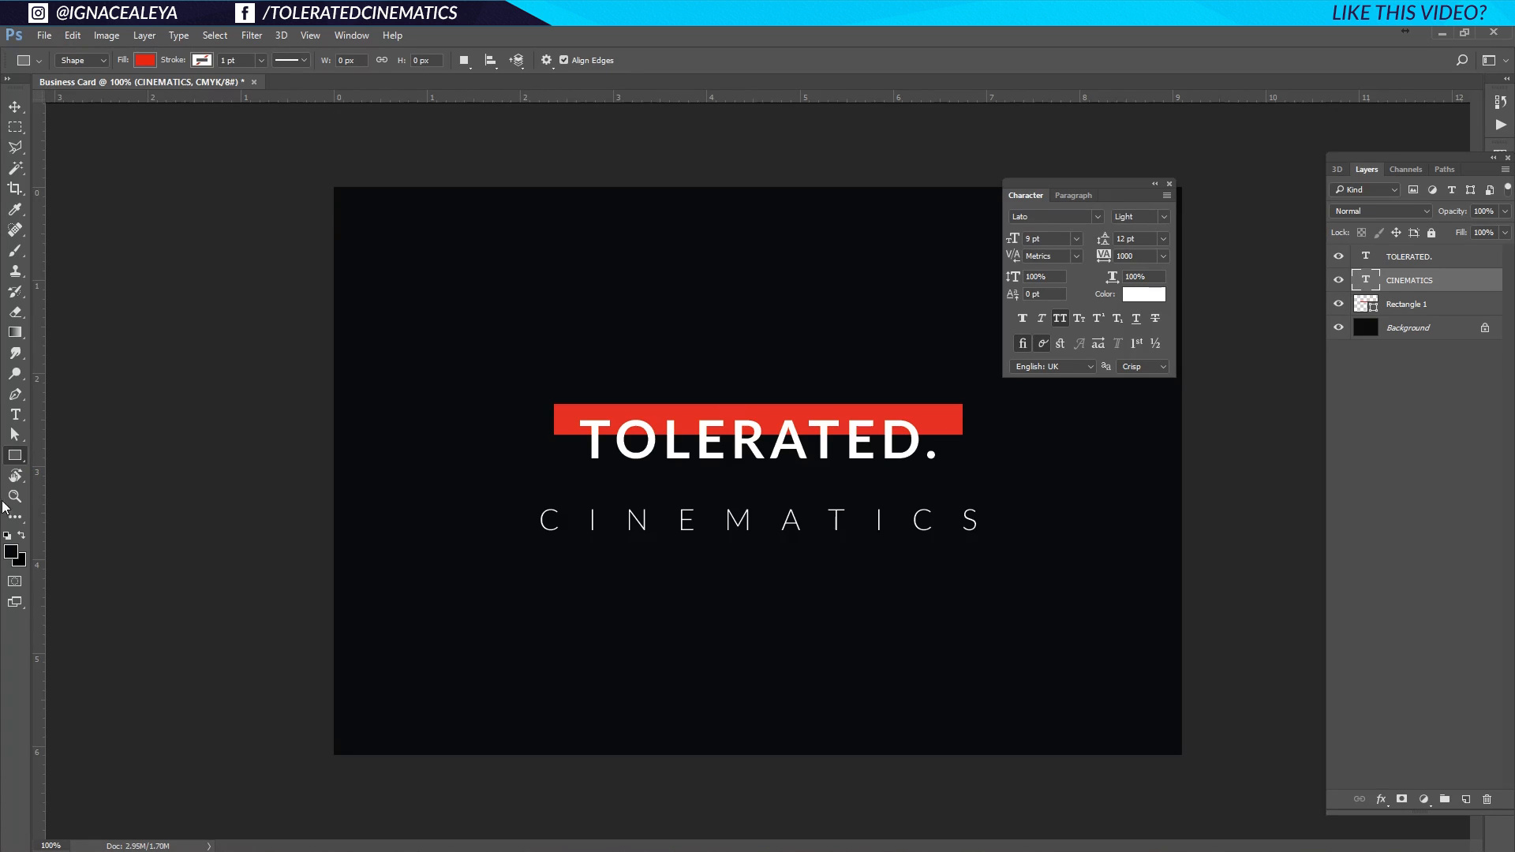
pyautogui.moveTo(531, 492)
pyautogui.mouseDown()
pyautogui.moveTo(604, 497)
pyautogui.moveTo(531, 495)
pyautogui.mouseUp()
pyautogui.press('v')
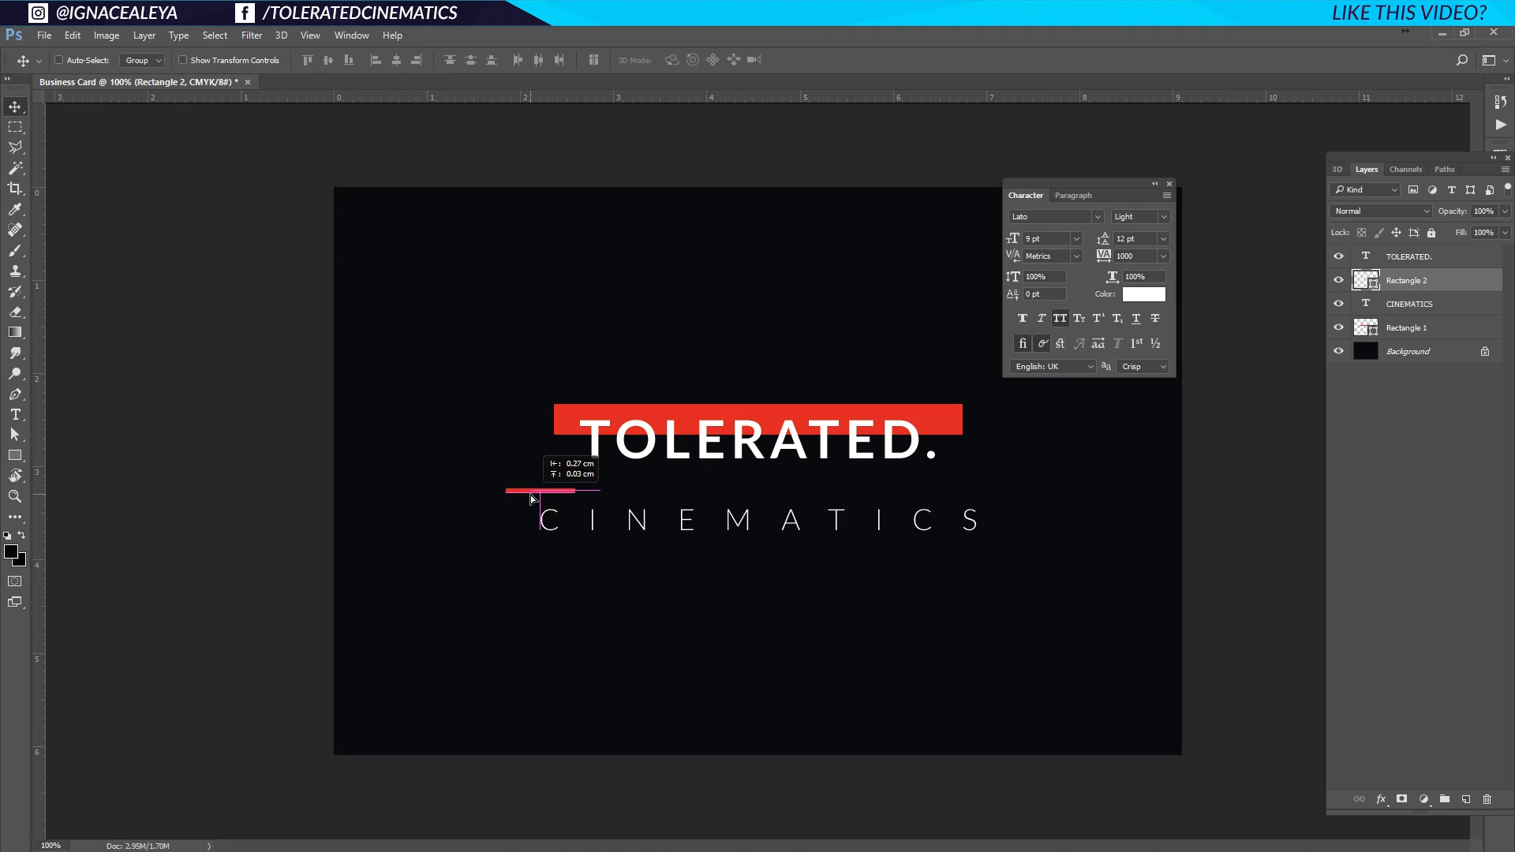
pyautogui.press('ctrl')
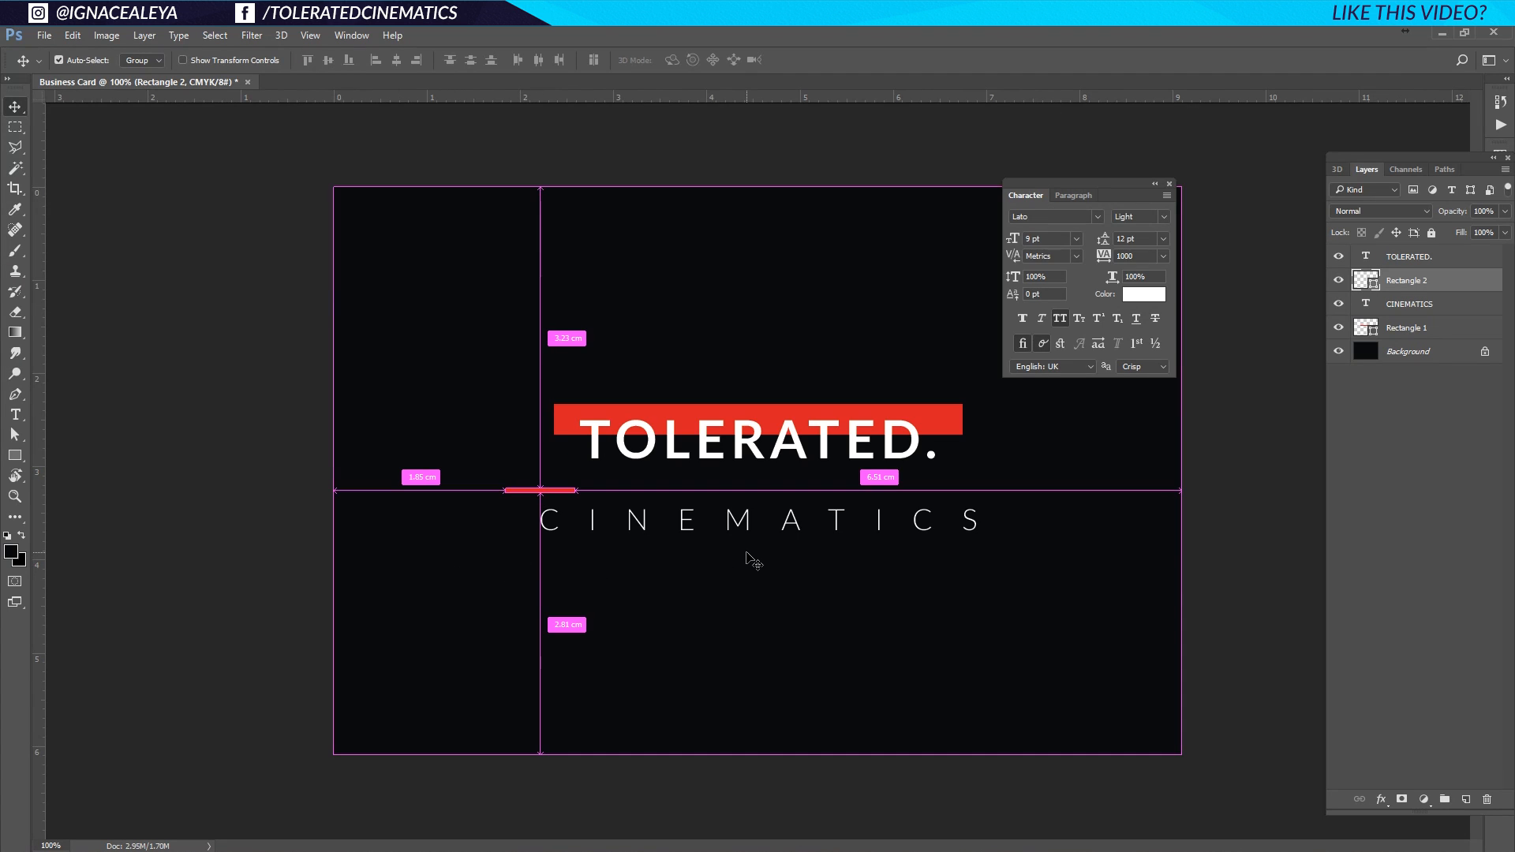
pyautogui.hotkey('ctrl', 'j')
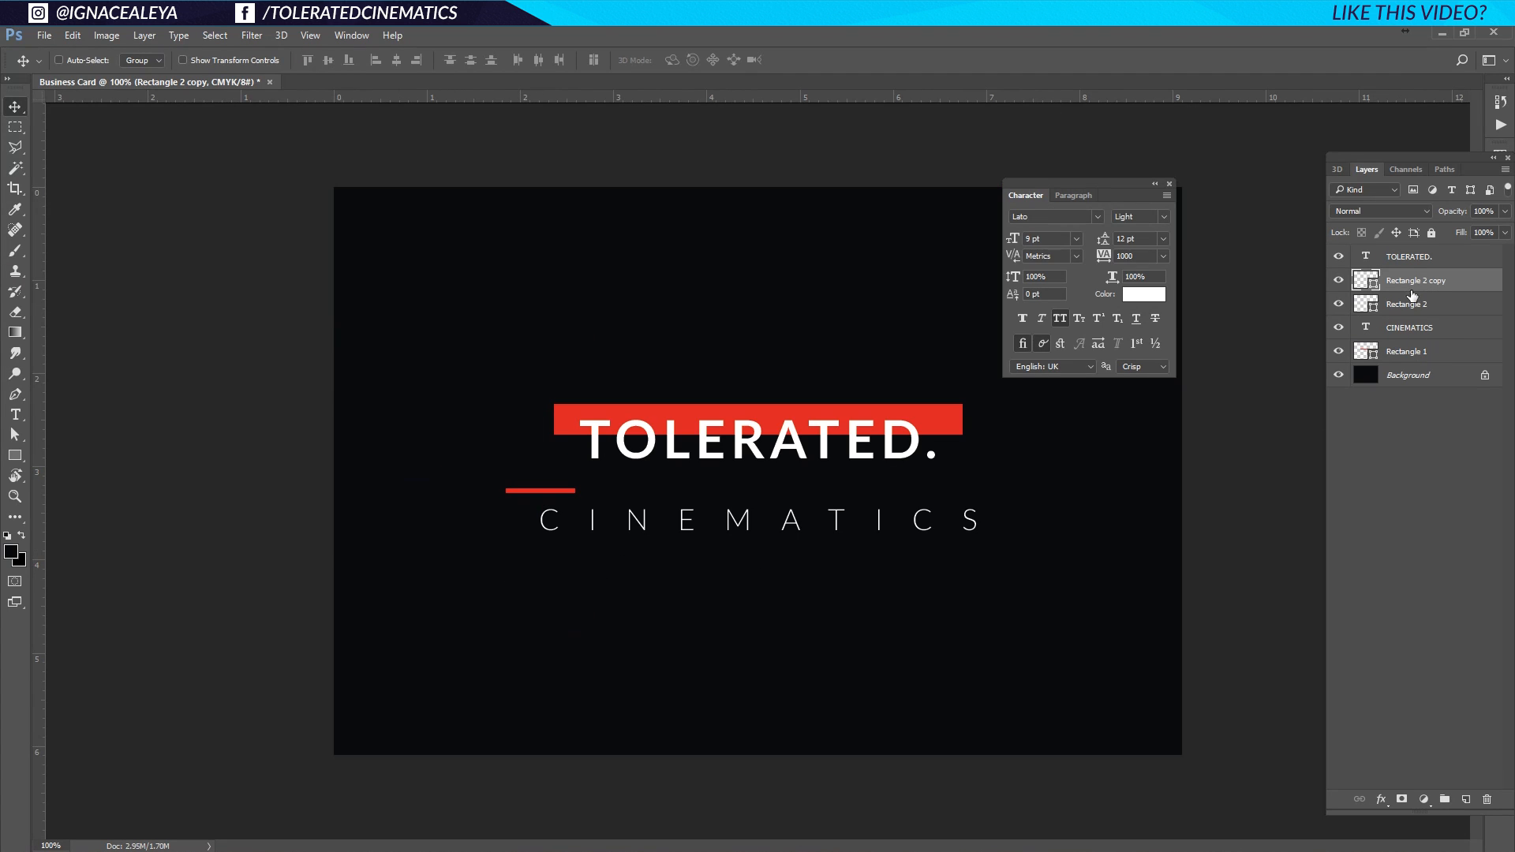
pyautogui.moveTo(1437, 285); pyautogui.dragTo(1468, 799)
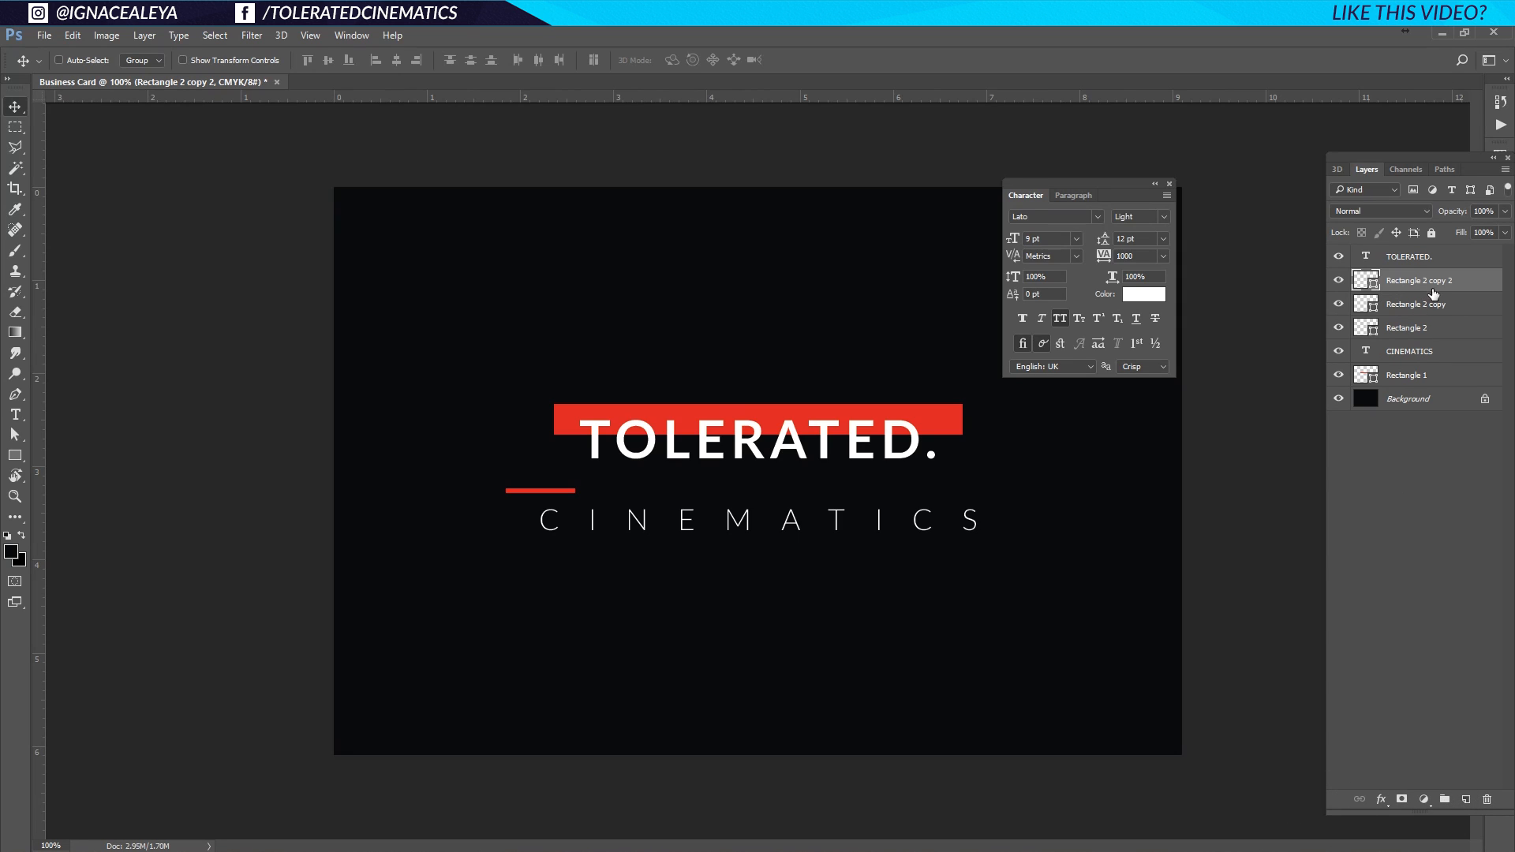
pyautogui.hotkey('ctrl', 'z')
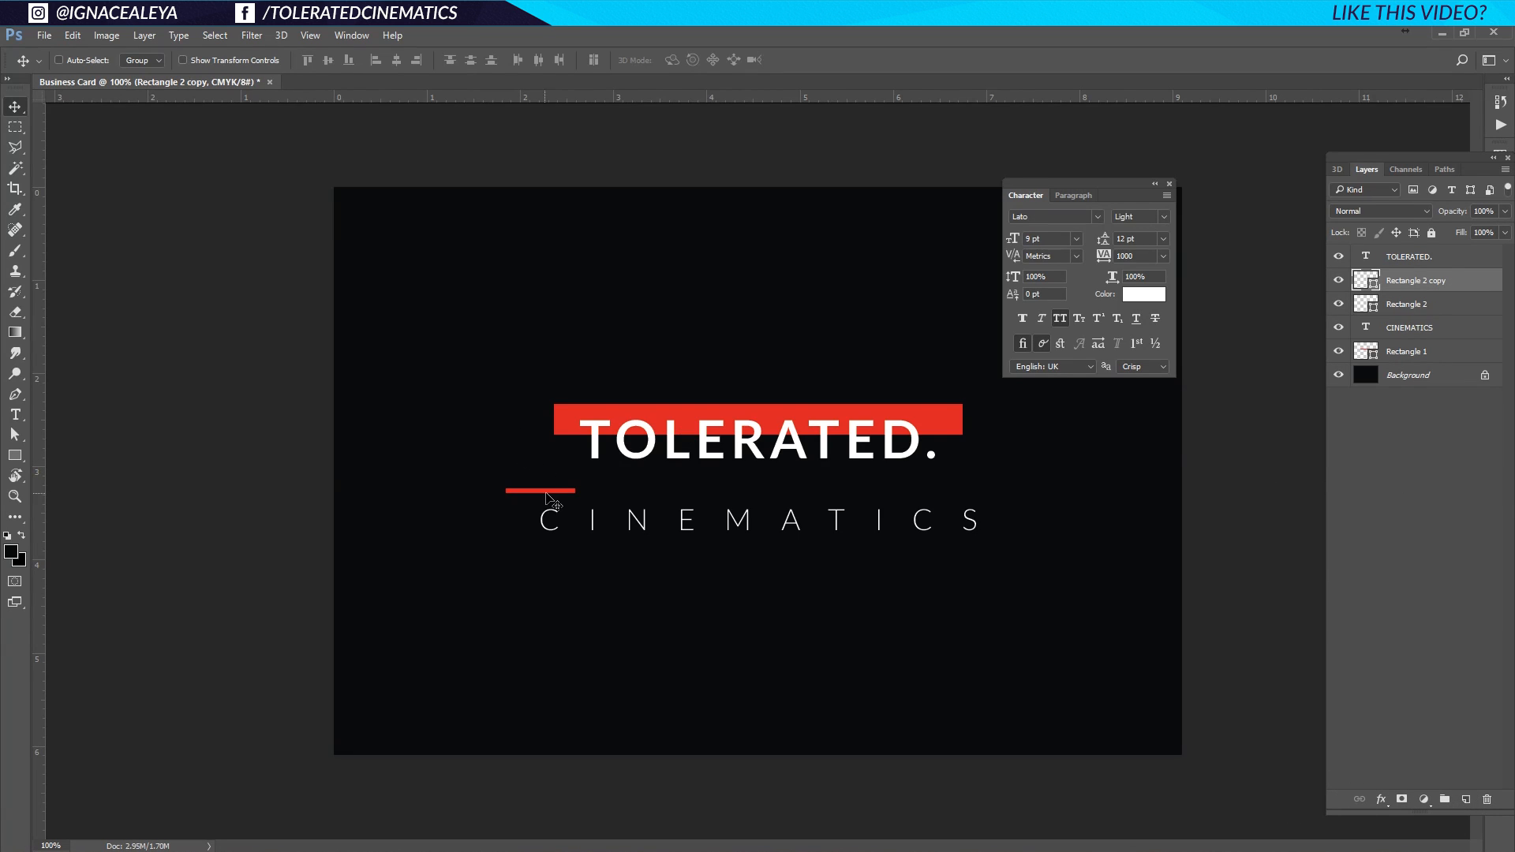
pyautogui.moveTo(533, 492); pyautogui.dragTo(533, 551)
pyautogui.keyDown('shift'); pyautogui.click(1443, 301); pyautogui.keyUp('shift')
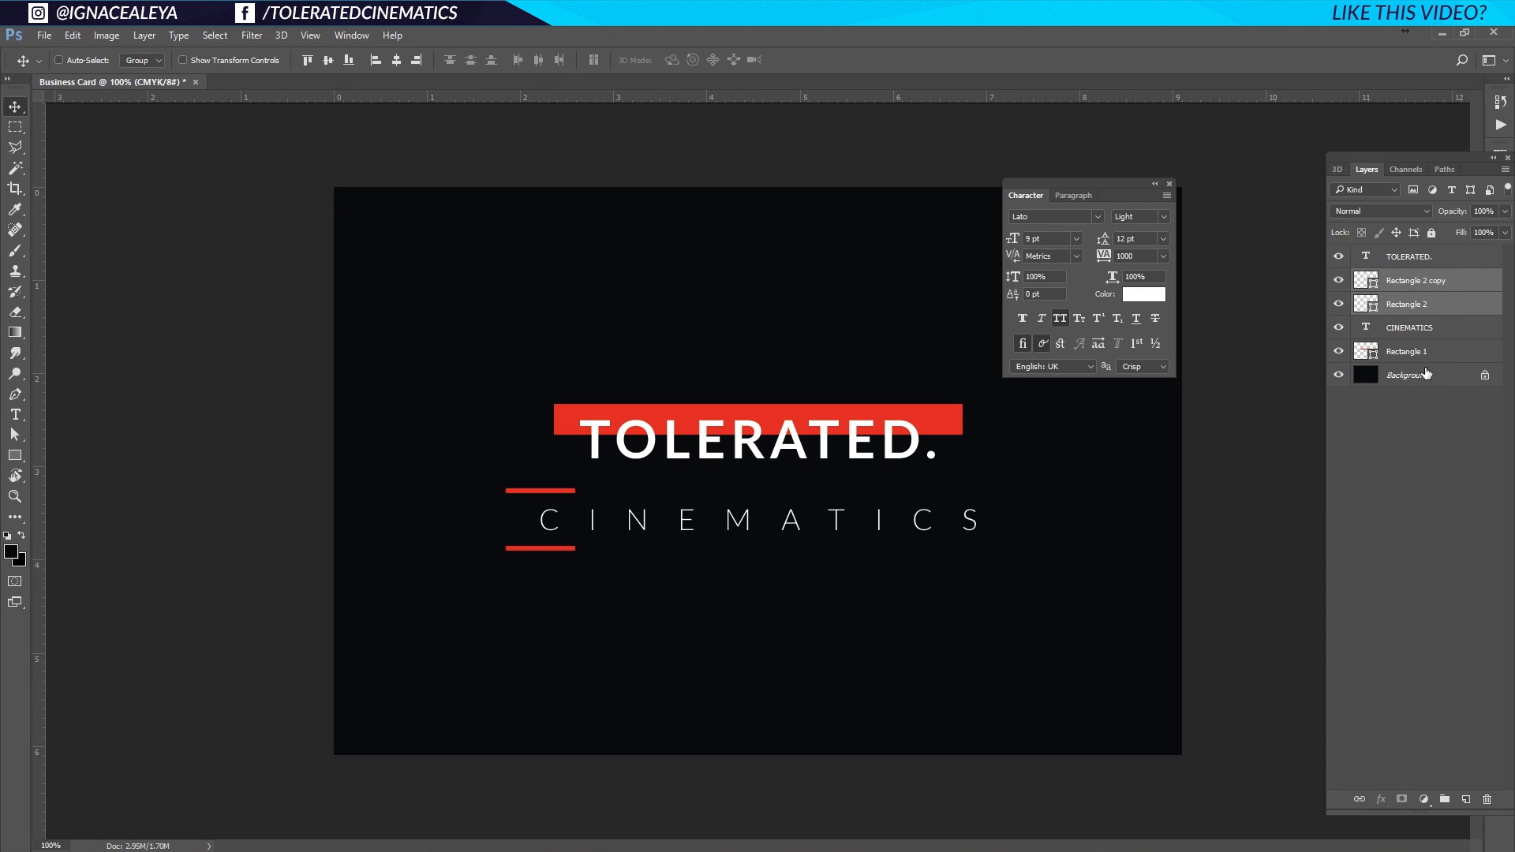
pyautogui.hotkey('ctrl', 'j')
pyautogui.moveTo(542, 499); pyautogui.dragTo(978, 507)
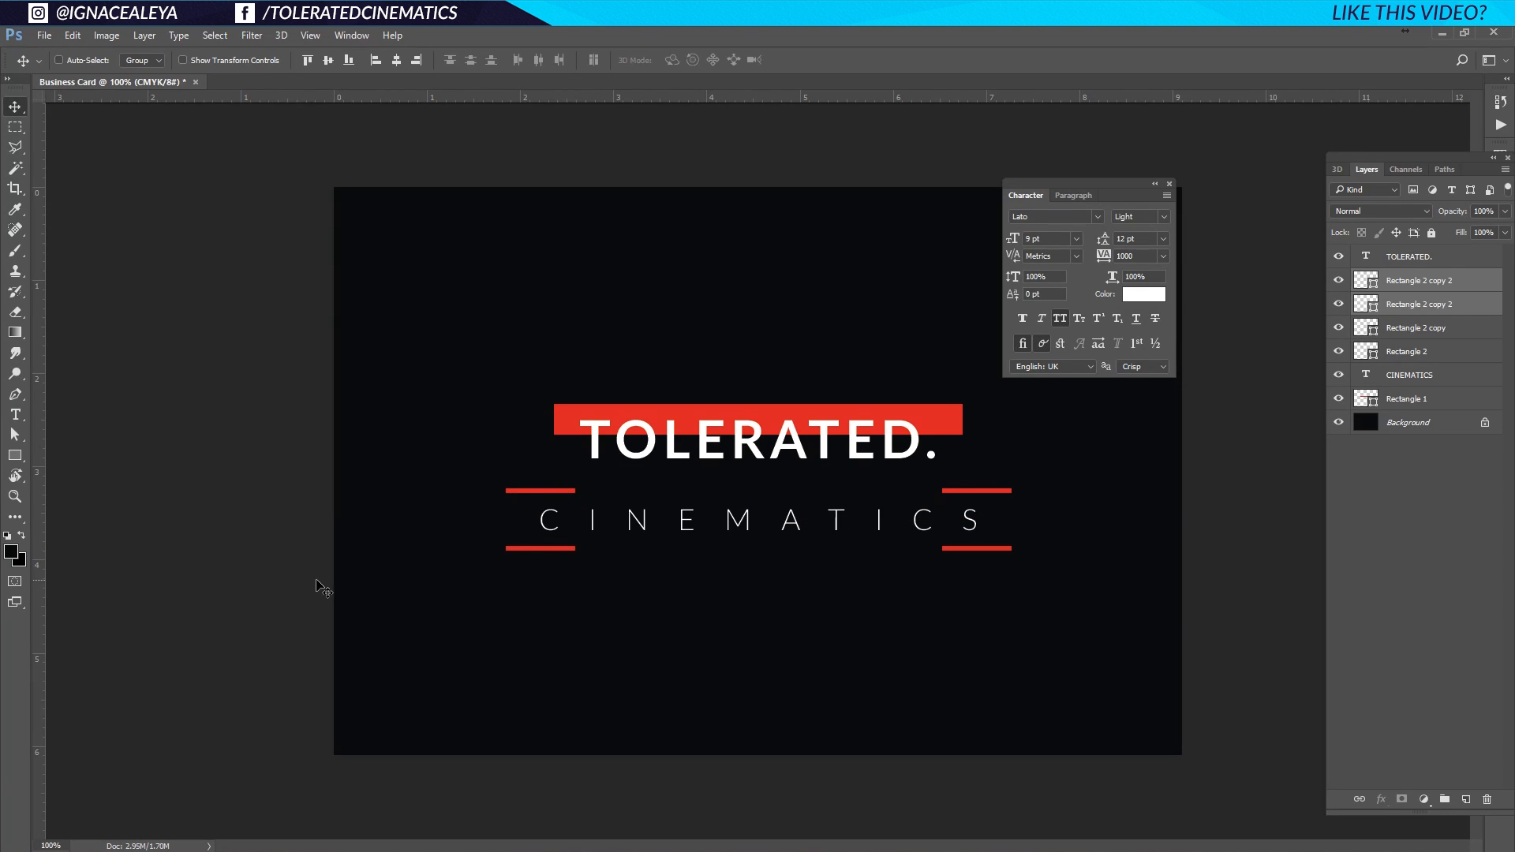
# Select CINEMATICS with all four bars, move them down and scale to about 83%.
pyautogui.click(1438, 280)
pyautogui.keyDown('shift'); pyautogui.click(1433, 376); pyautogui.keyUp('shift')
pyautogui.moveTo(821, 551); pyautogui.dragTo(821, 586)
pyautogui.hotkey('ctrl', 't')
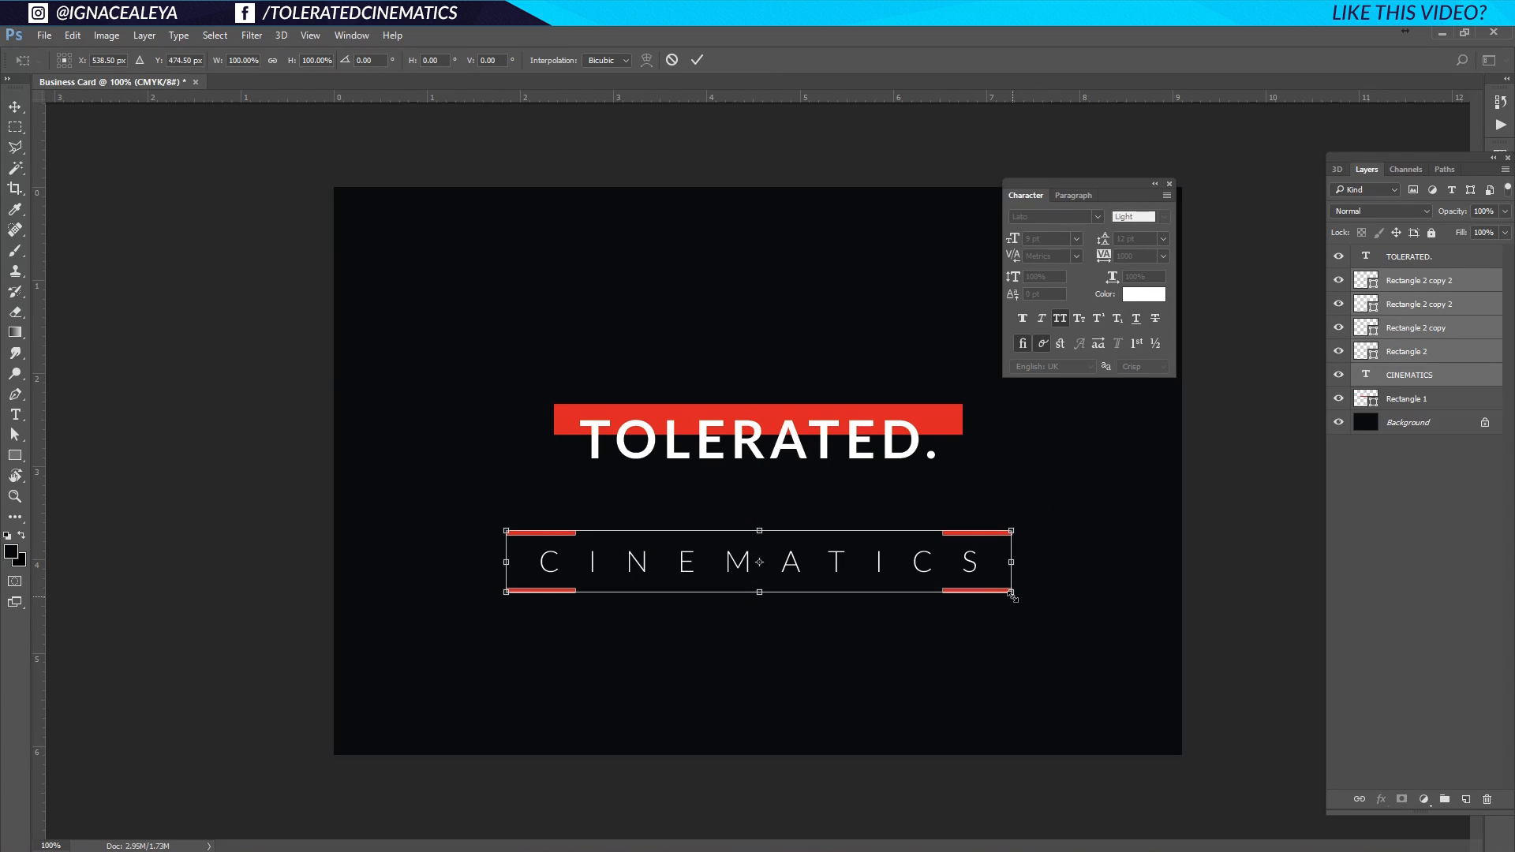
pyautogui.moveTo(1012, 596); pyautogui.dragTo(970, 586)
pyautogui.press('Return')
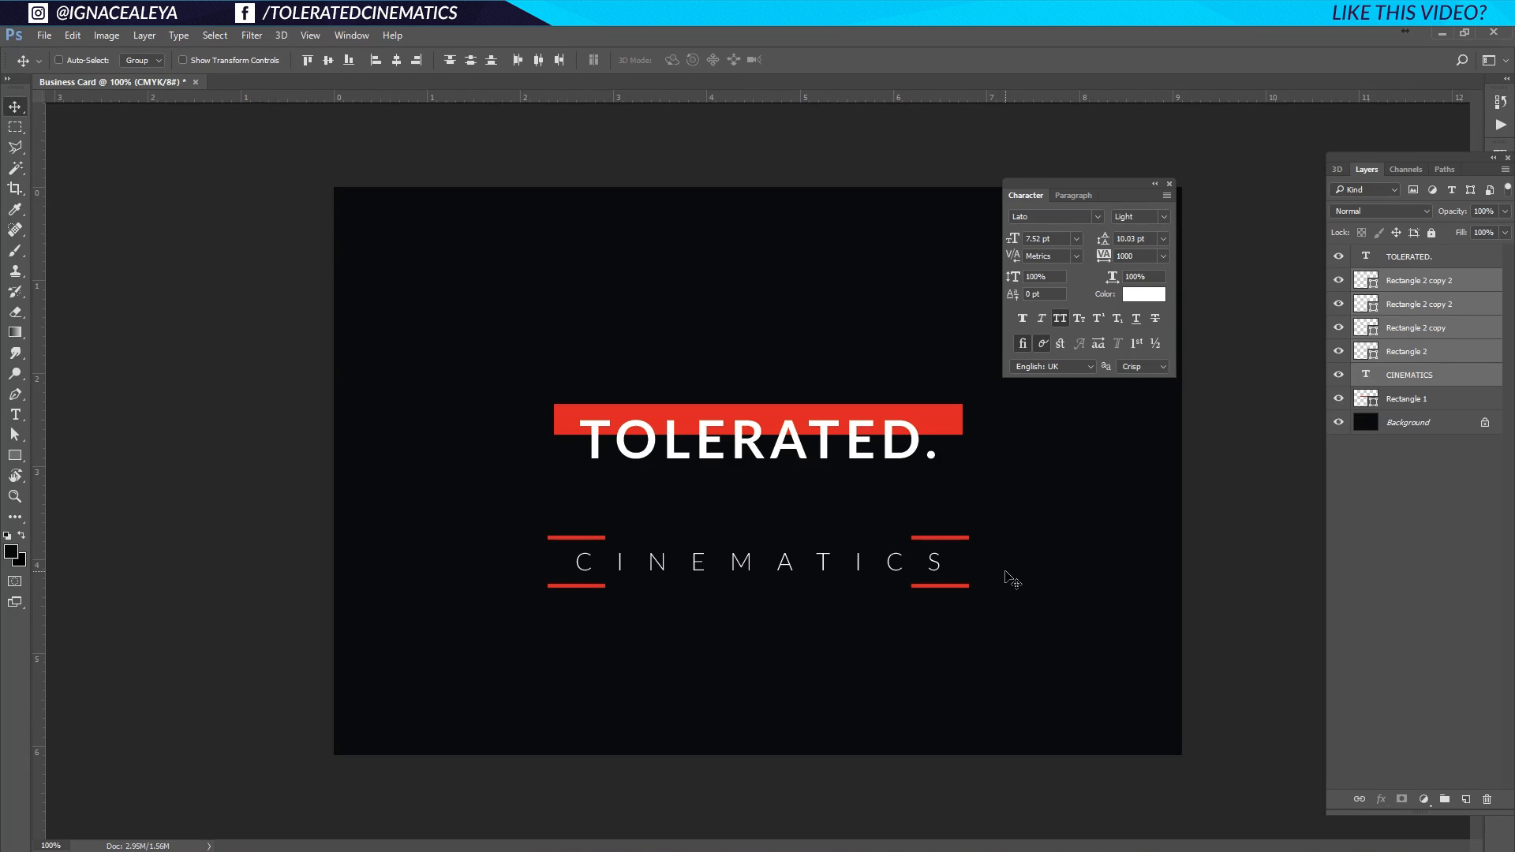
pyautogui.hotkey('ctrl', 't')
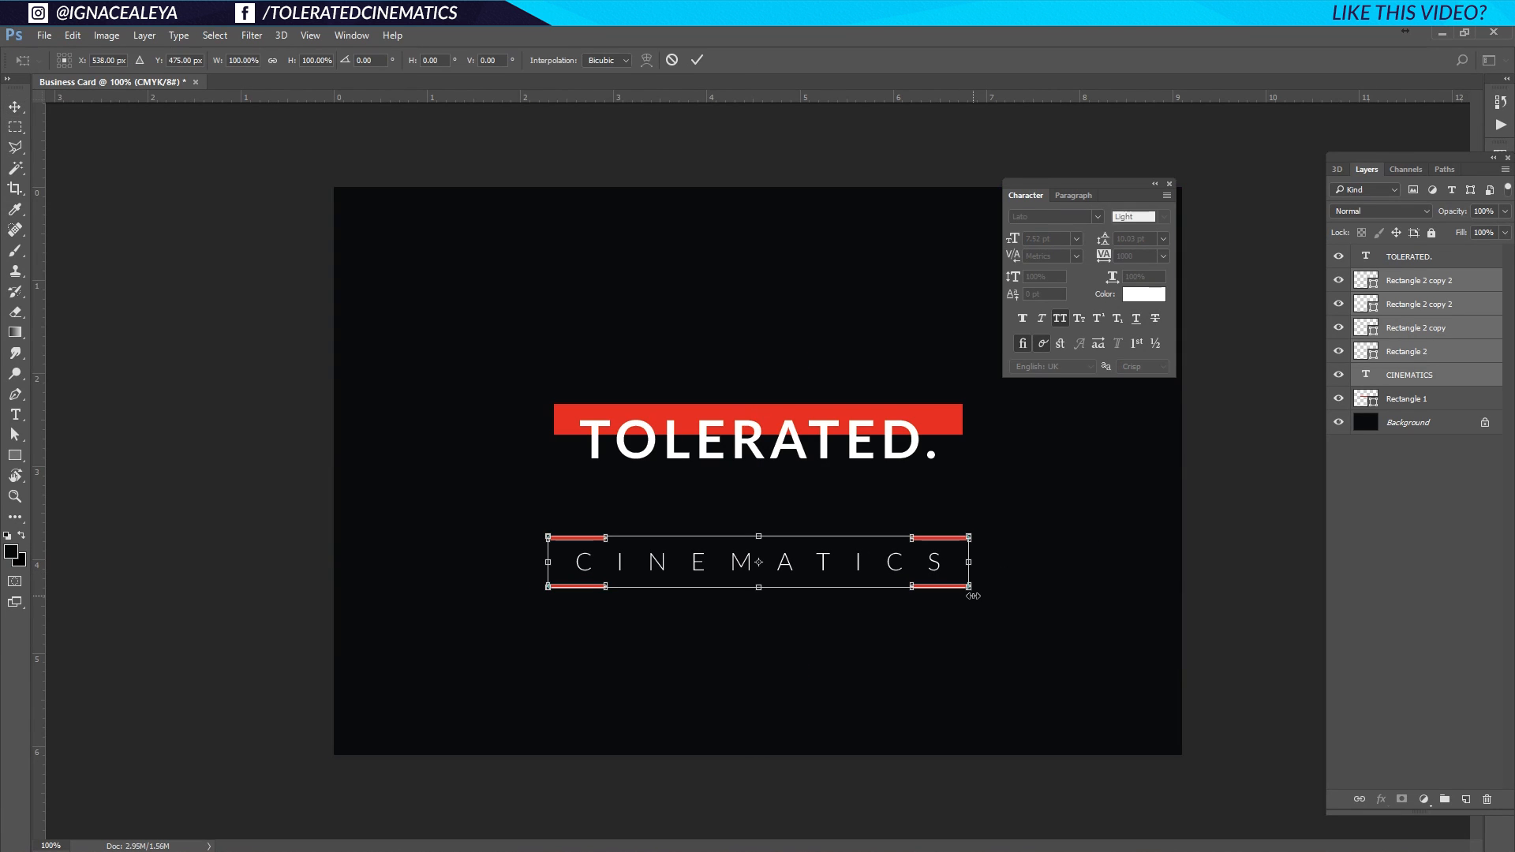
pyautogui.press('Return')
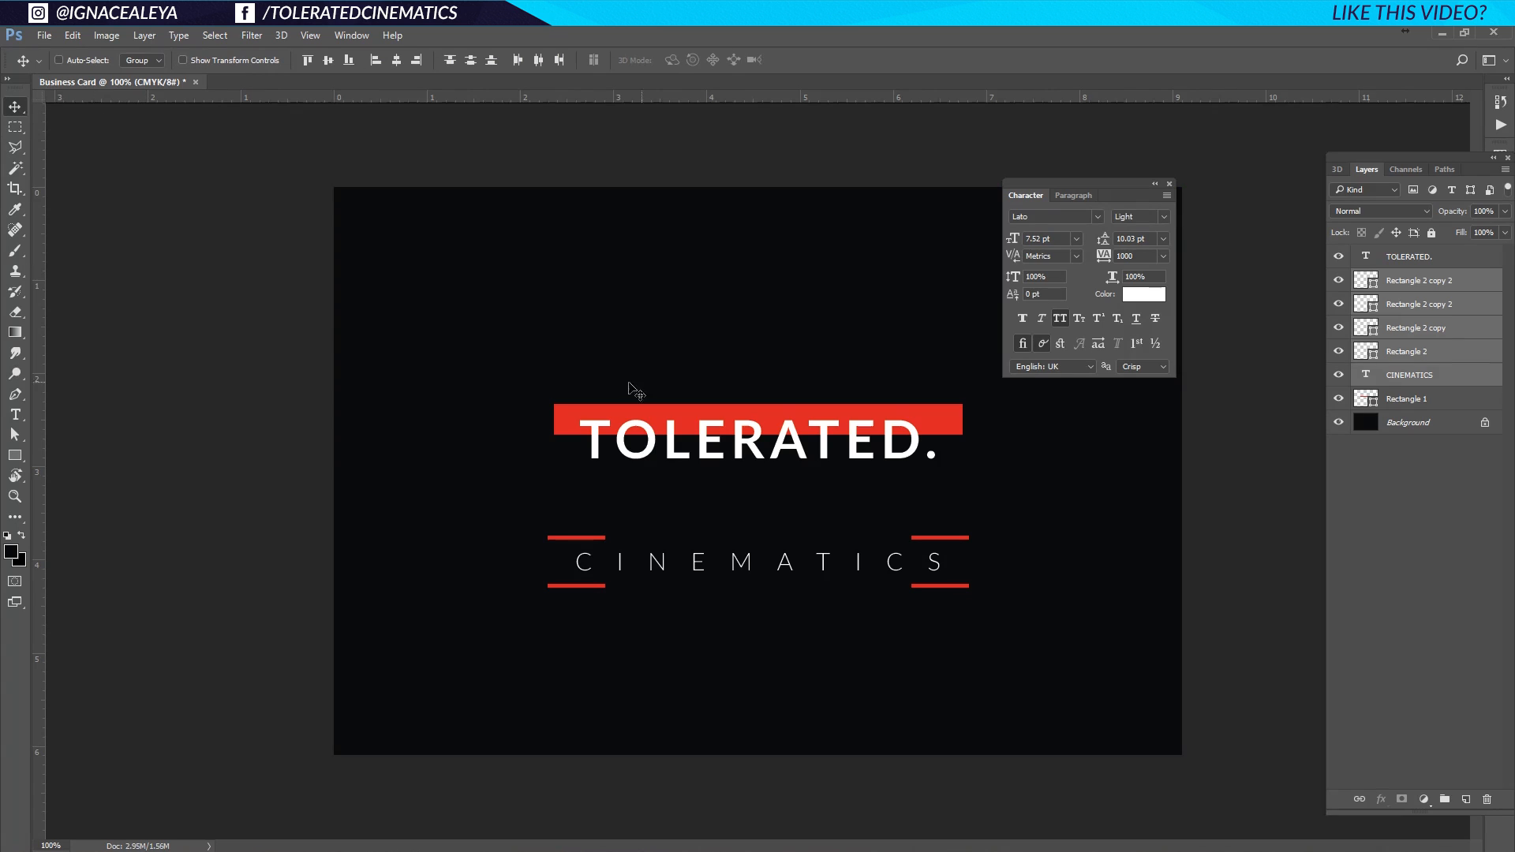
# Move the subtitle and bars up closer to TOLERATED.
pyautogui.click(72, 35)
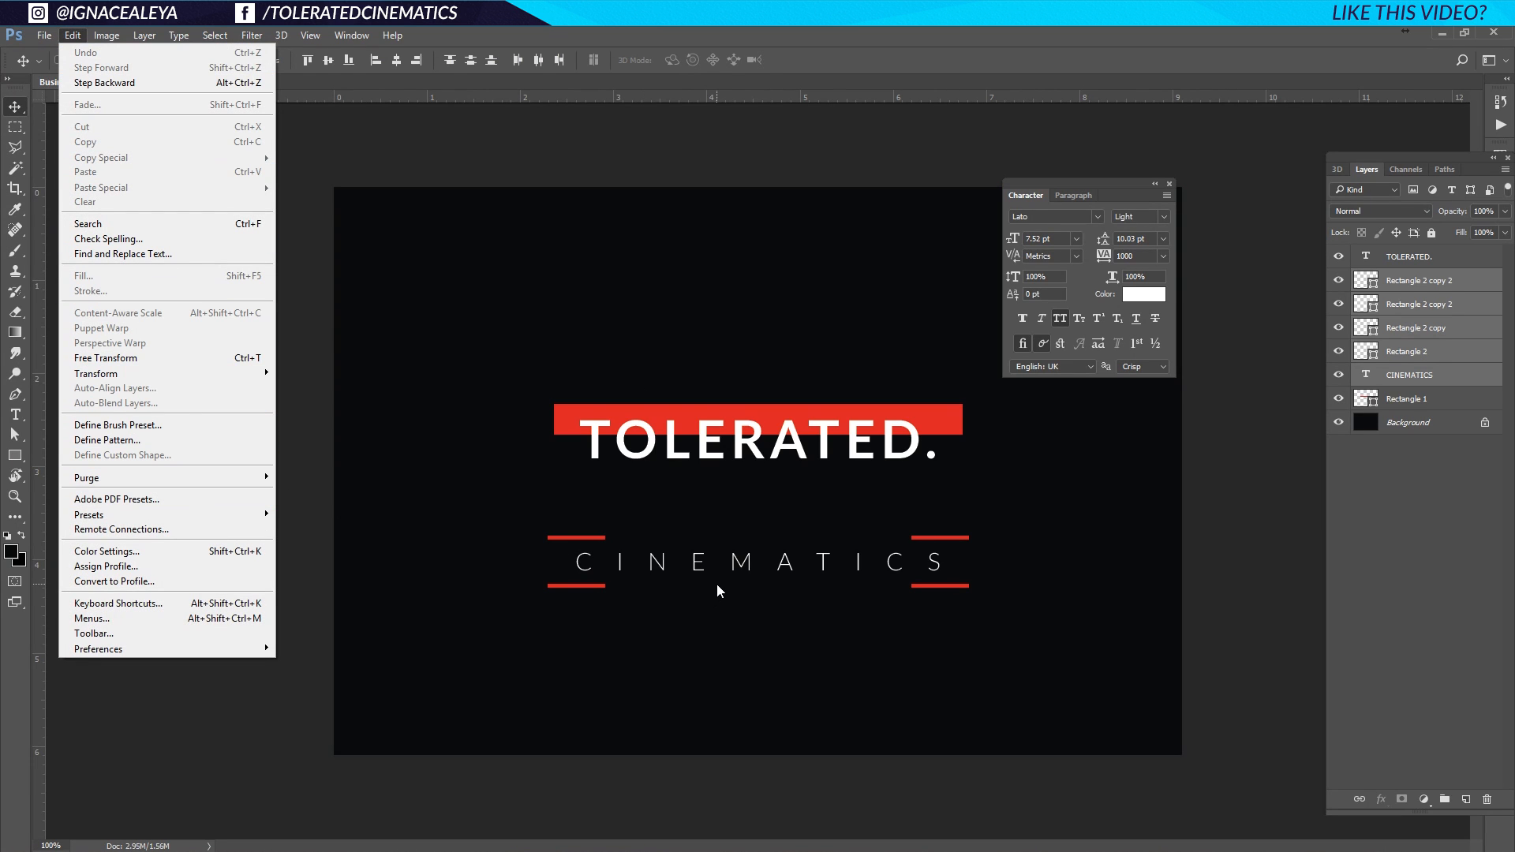
pyautogui.click(210, 357)
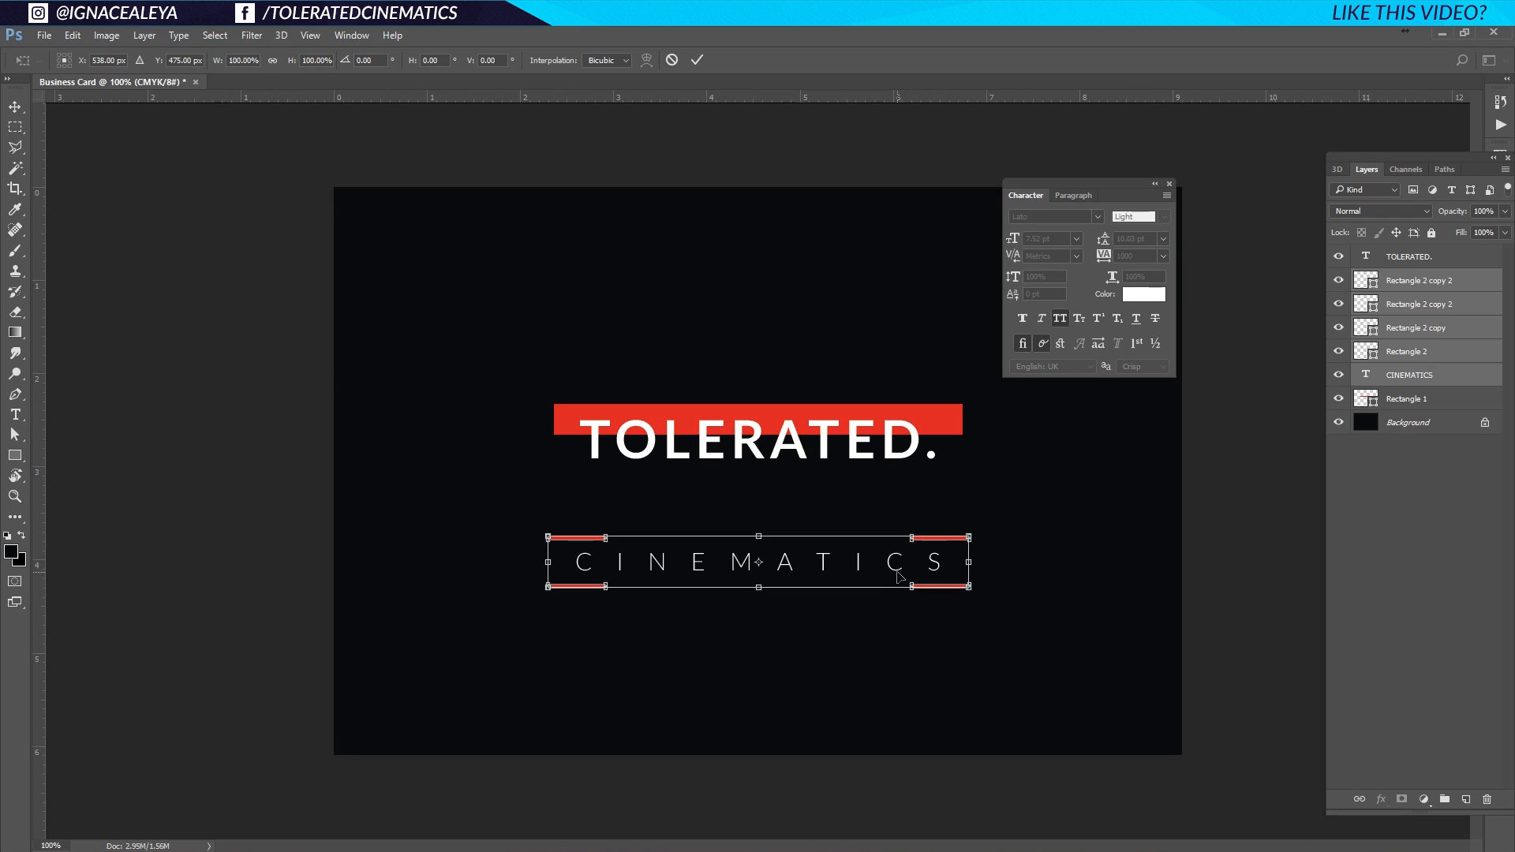
pyautogui.press('Return')
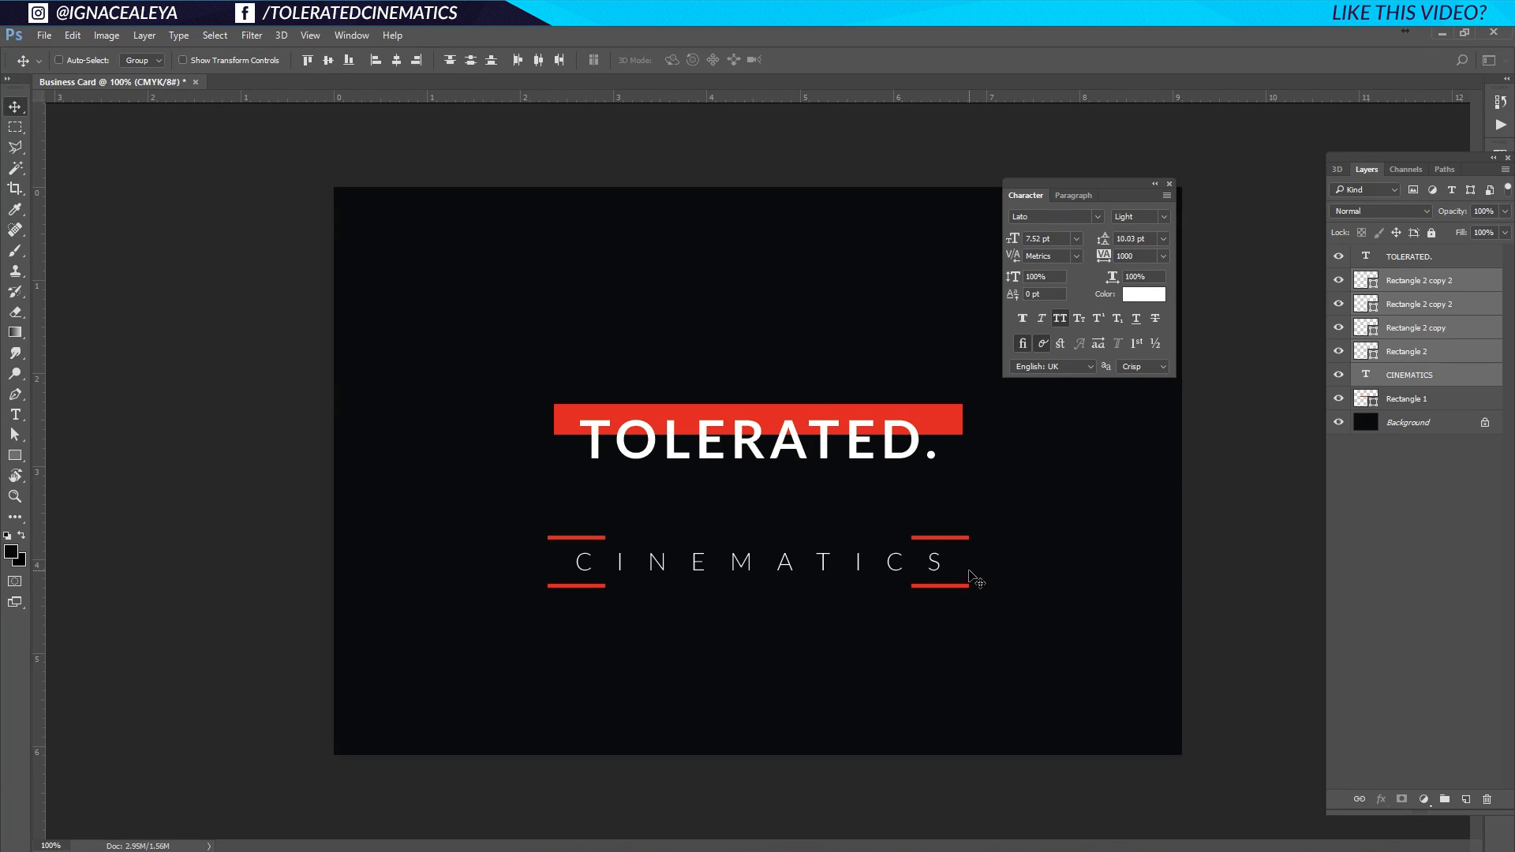
pyautogui.moveTo(938, 563); pyautogui.dragTo(938, 527)
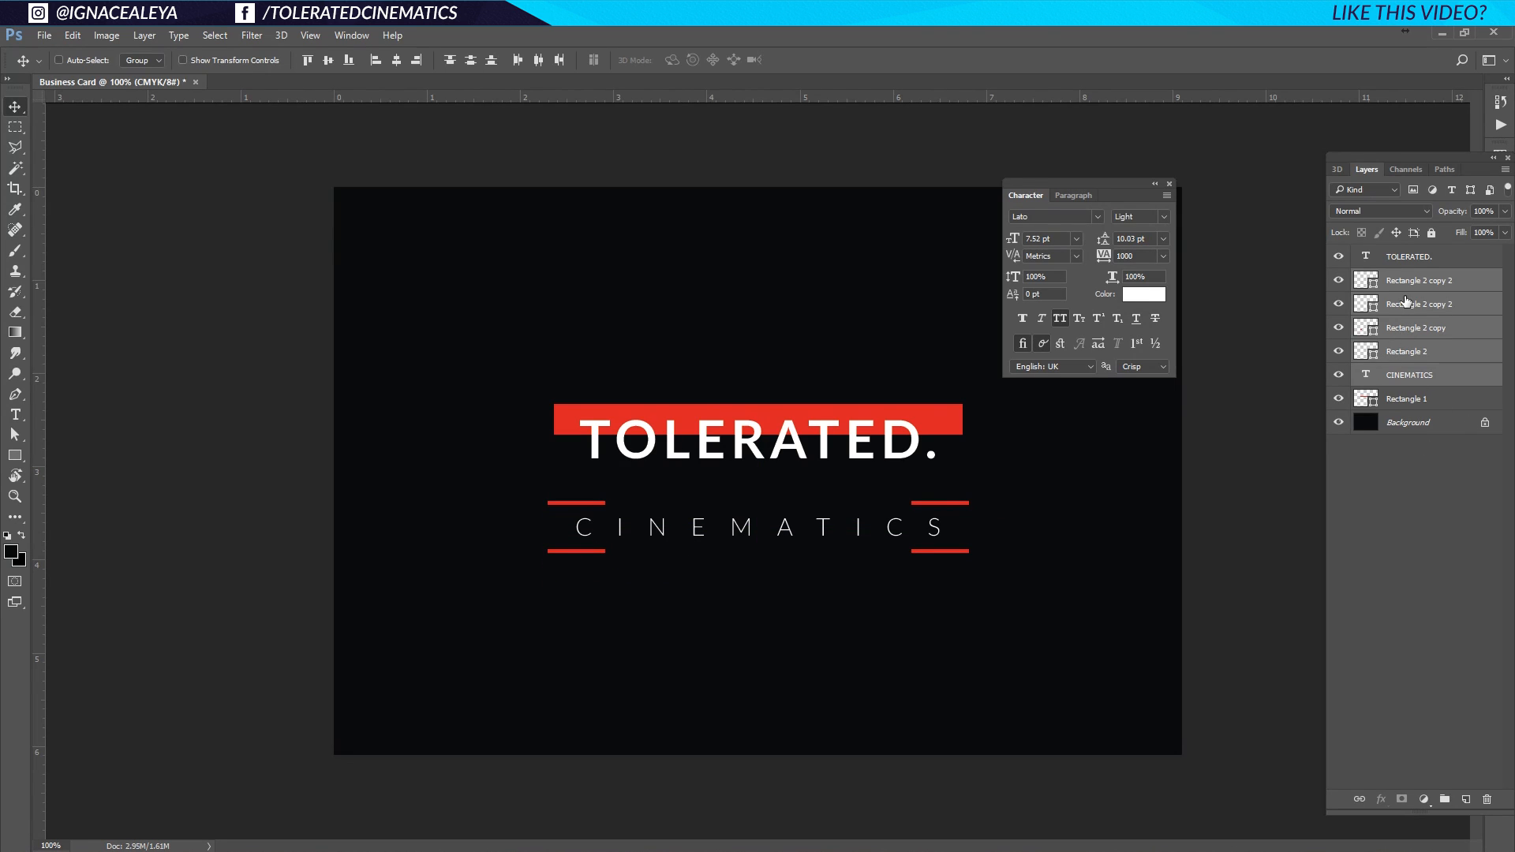
# Group the four bars with CINEMATICS into a group named Subtitle.
pyautogui.moveTo(1417, 289); pyautogui.dragTo(1448, 798)
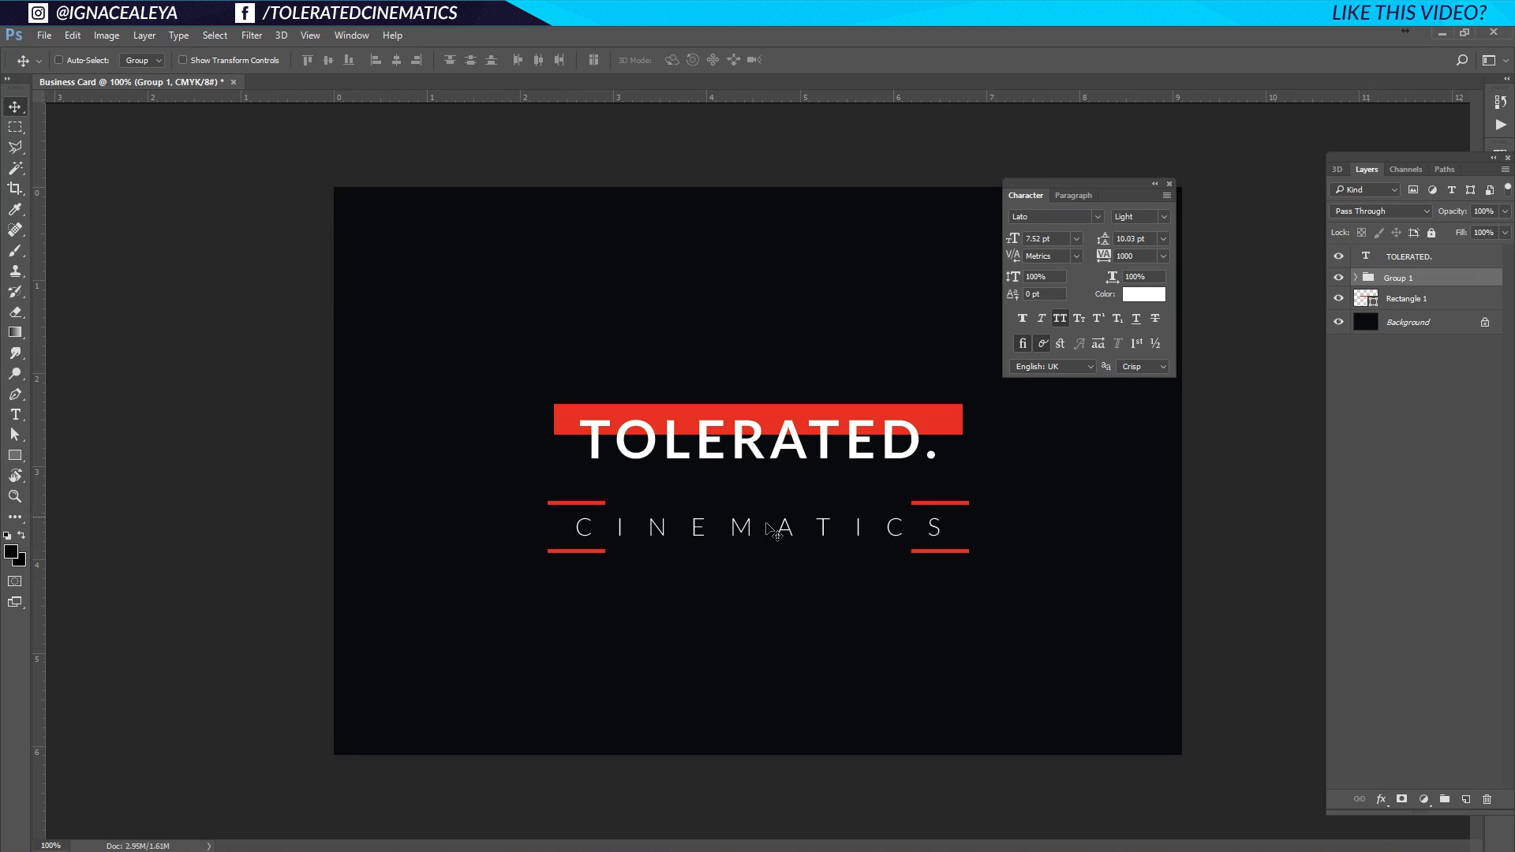
pyautogui.doubleClick(1403, 279)
pyautogui.write('Subtitle')
pyautogui.press('Return')
# Group the TOLERATED. text with its red banner into a group named Logo.
pyautogui.click(1408, 257)
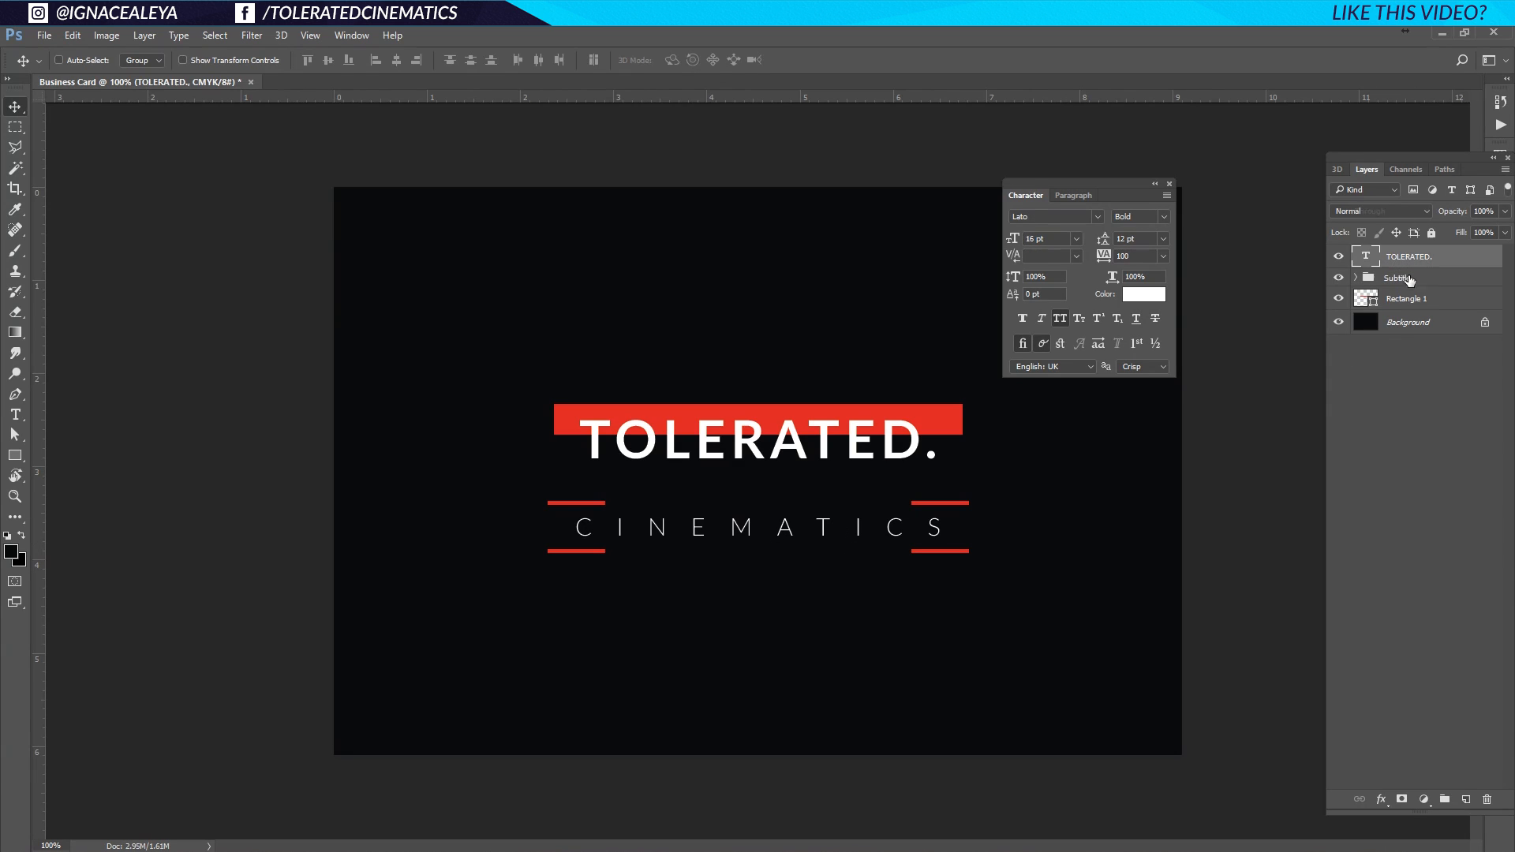
pyautogui.keyDown('ctrl'); pyautogui.click(1413, 304); pyautogui.keyUp('ctrl')
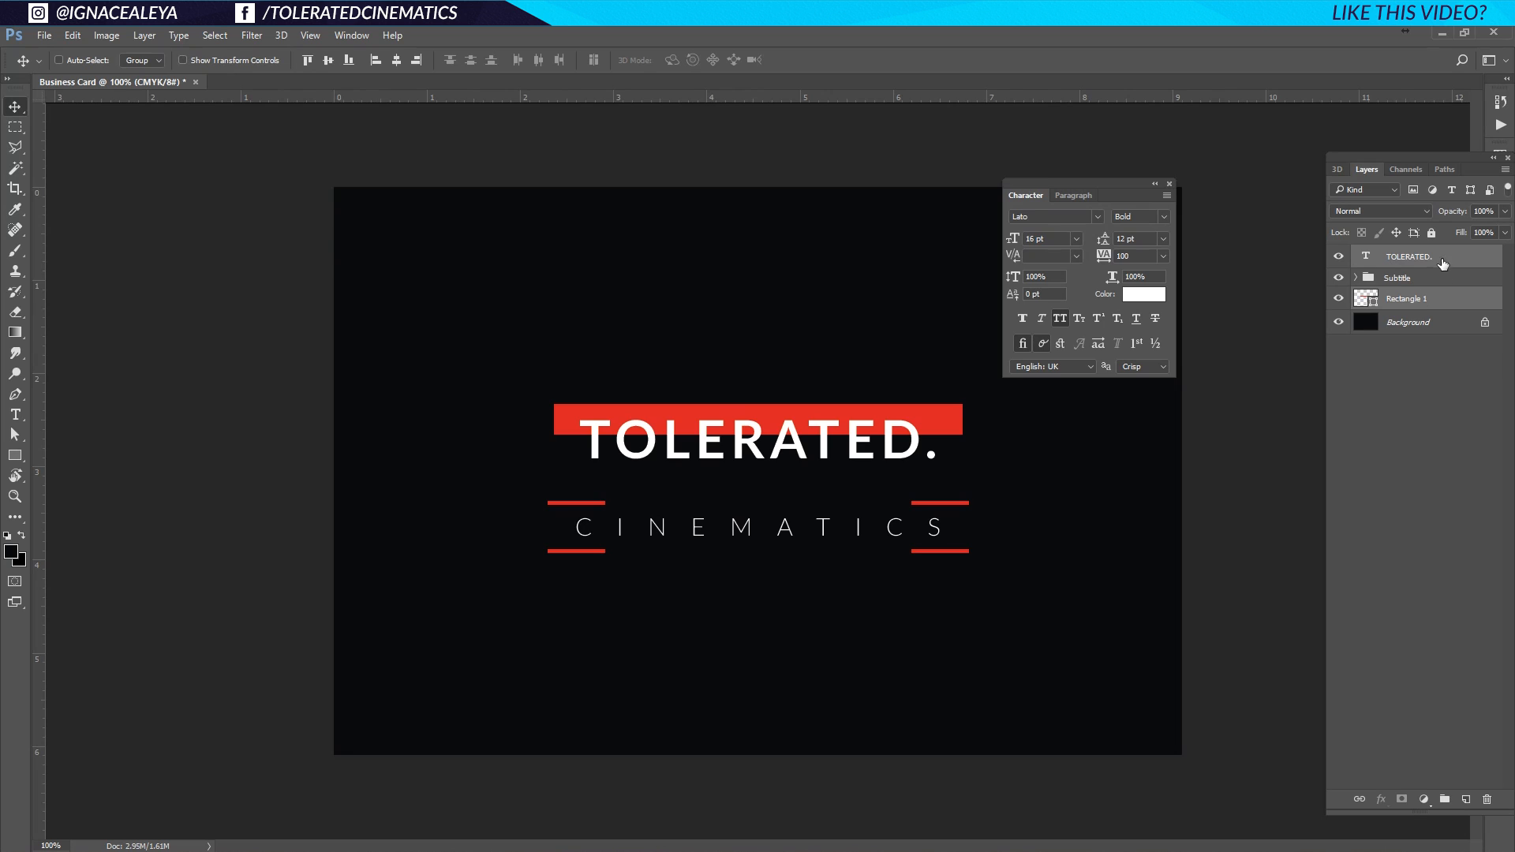
pyautogui.moveTo(1429, 261); pyautogui.dragTo(1443, 802)
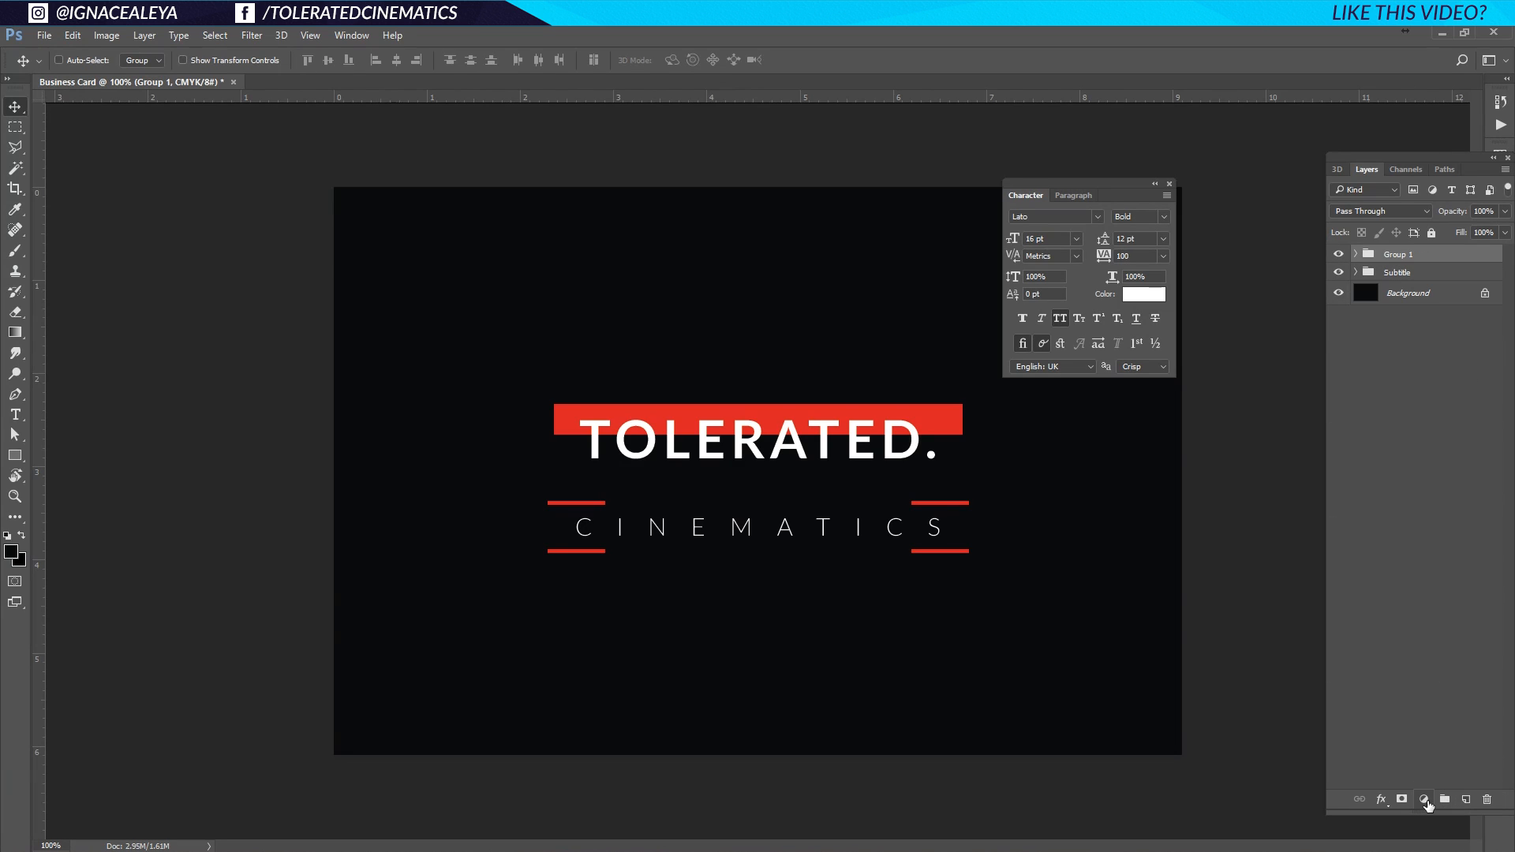
pyautogui.doubleClick(1392, 254)
pyautogui.write('Logo')
pyautogui.press('Return')
# Raise the Subtitle group under the title, then nest both groups in a combined Logo group.
pyautogui.click(1397, 272)
pyautogui.moveTo(726, 522); pyautogui.dragTo(741, 487)
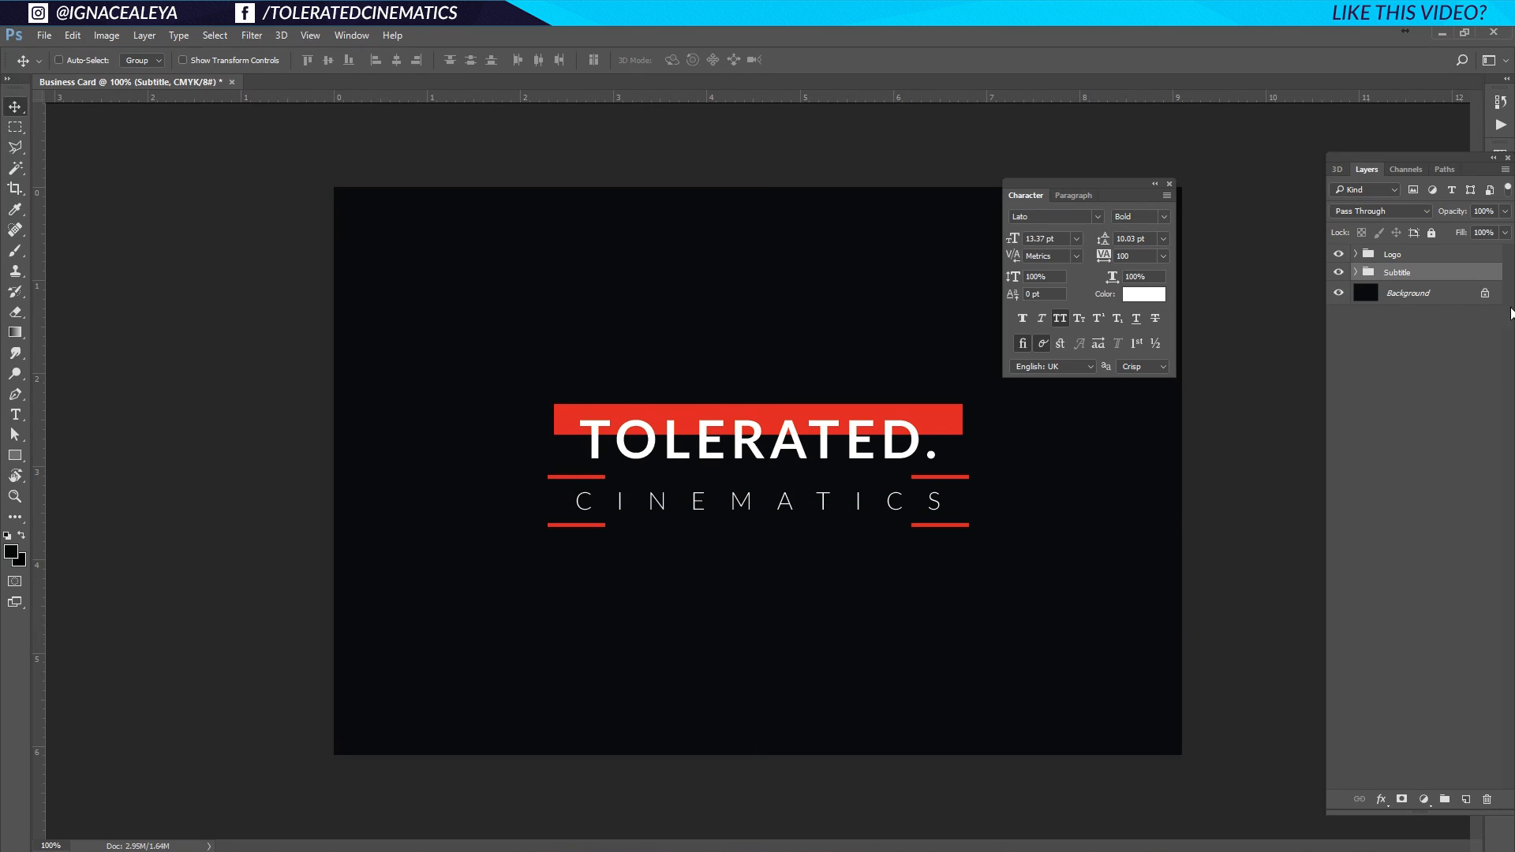
pyautogui.click(1432, 255)
pyautogui.keyDown('shift'); pyautogui.click(1429, 270); pyautogui.keyUp('shift')
pyautogui.moveTo(1414, 258); pyautogui.dragTo(1444, 800)
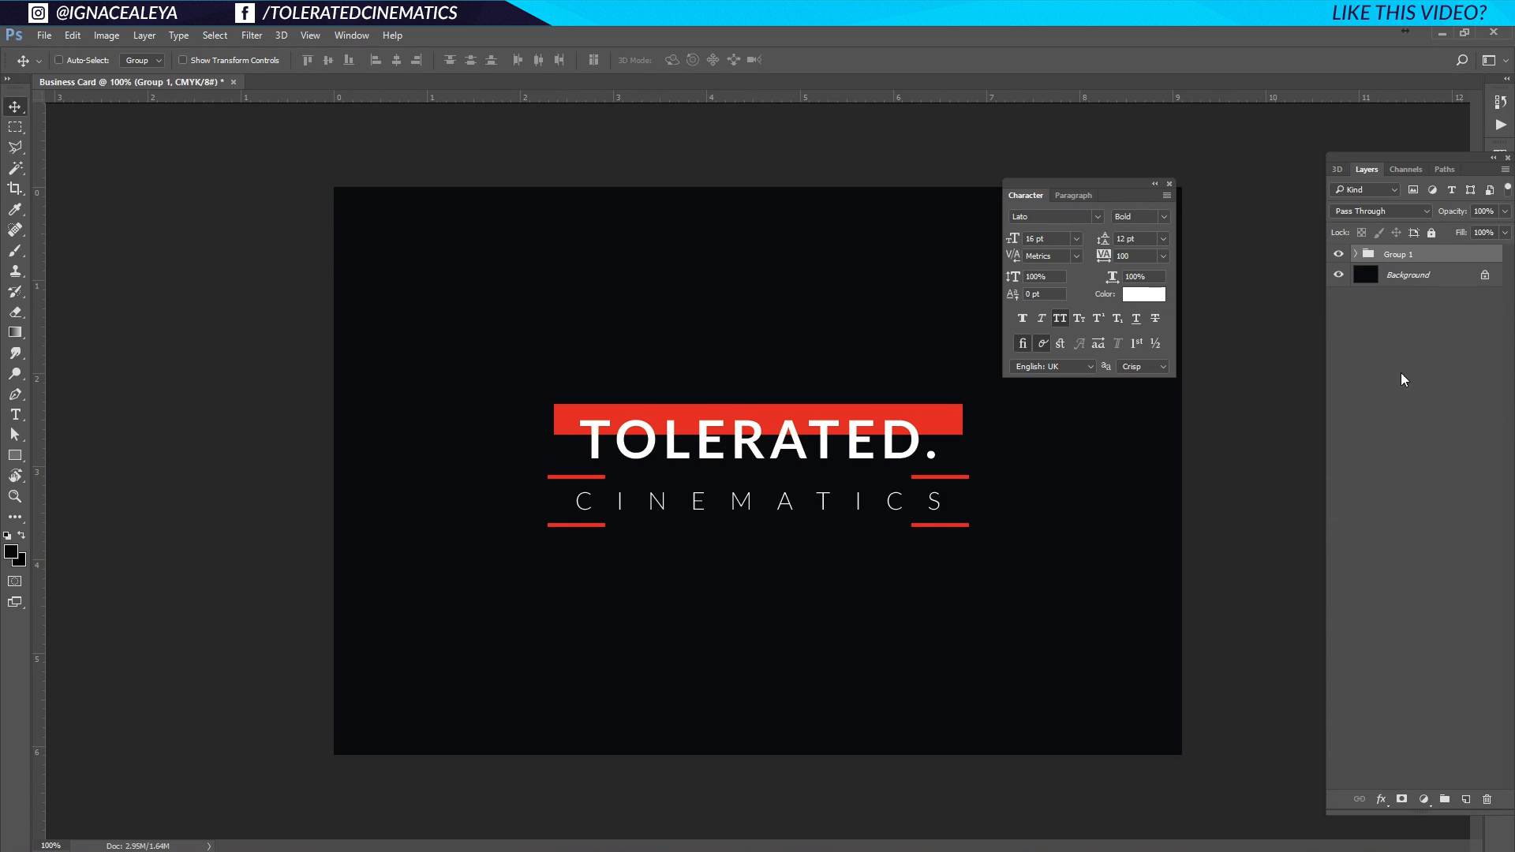
pyautogui.doubleClick(1397, 254)
pyautogui.write('Logo')
pyautogui.press('Return')
# Enlarge the inner TOLERATED logo group slightly and nudge it a pixel or two into place.
pyautogui.click(1356, 254)
pyautogui.click(1414, 282)
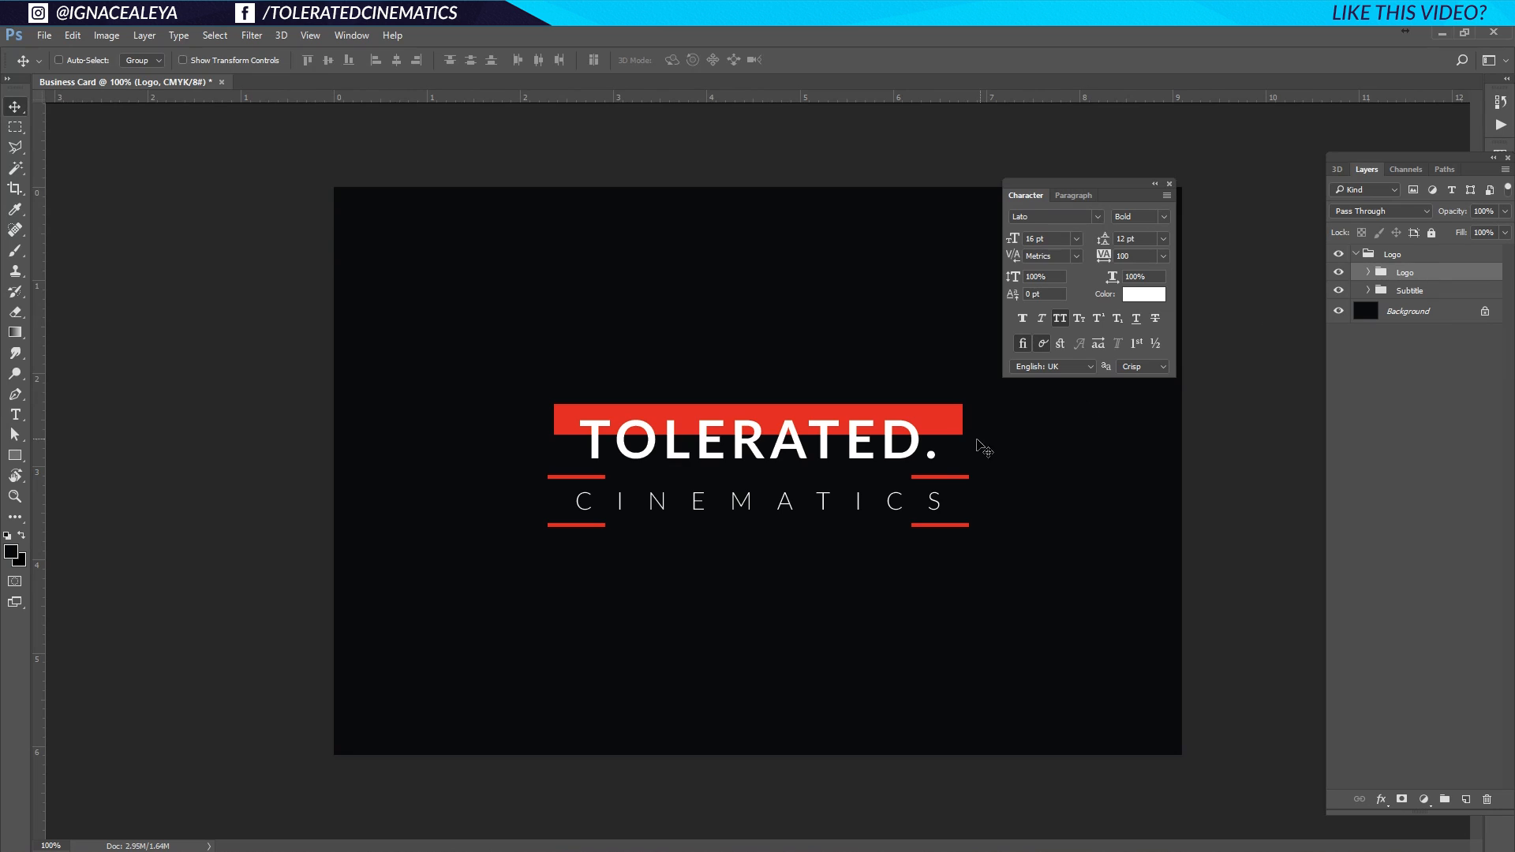
pyautogui.hotkey('ctrl', 't')
pyautogui.moveTo(962, 403); pyautogui.dragTo(970, 403)
pyautogui.press('Return')
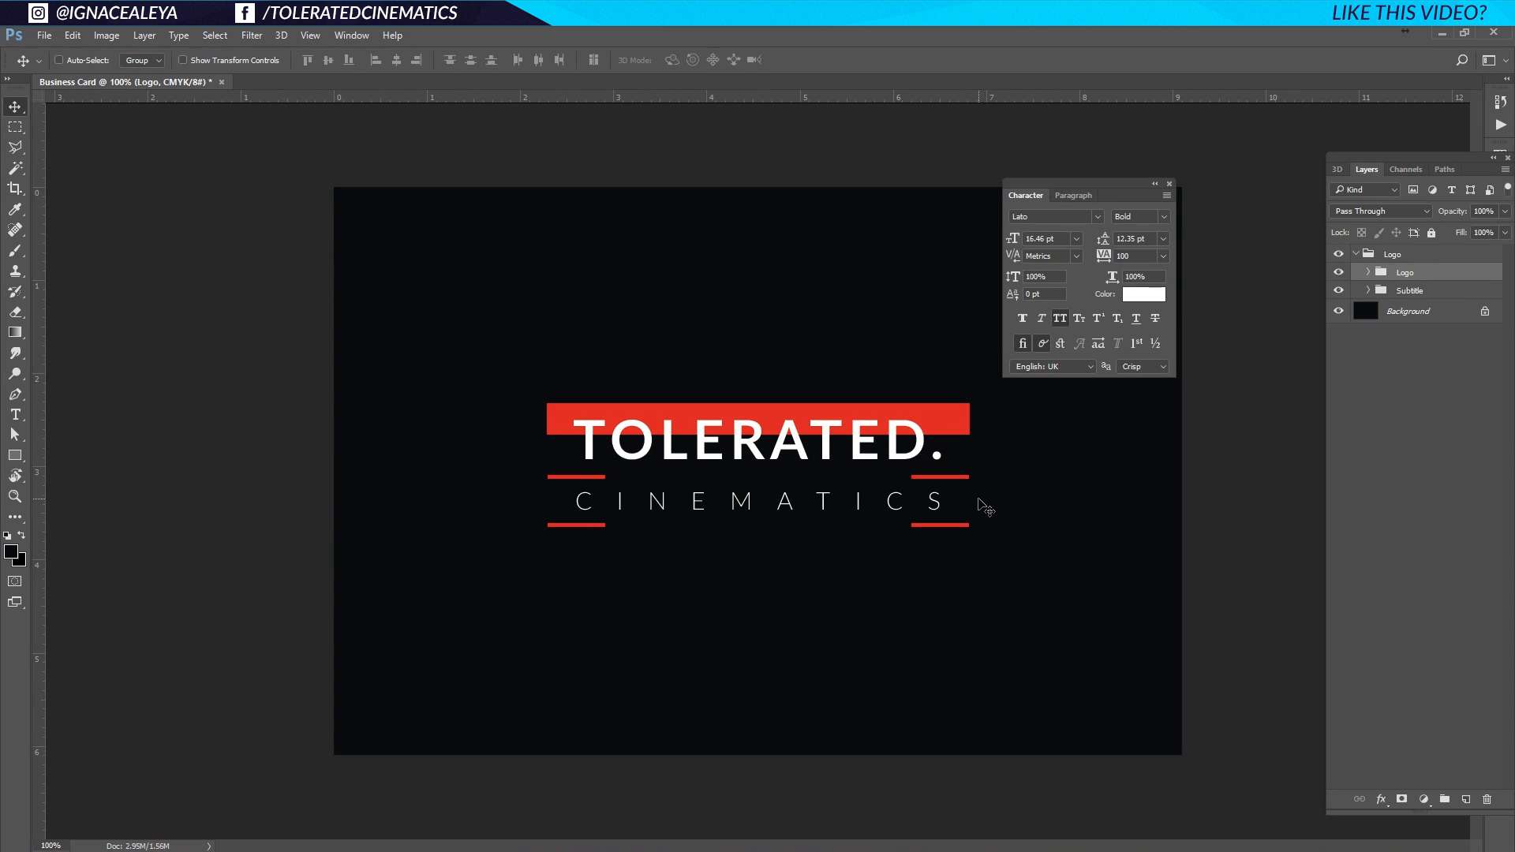
pyautogui.press('Up')
pyautogui.press('Up')
pyautogui.press('Up')
pyautogui.press('Up')
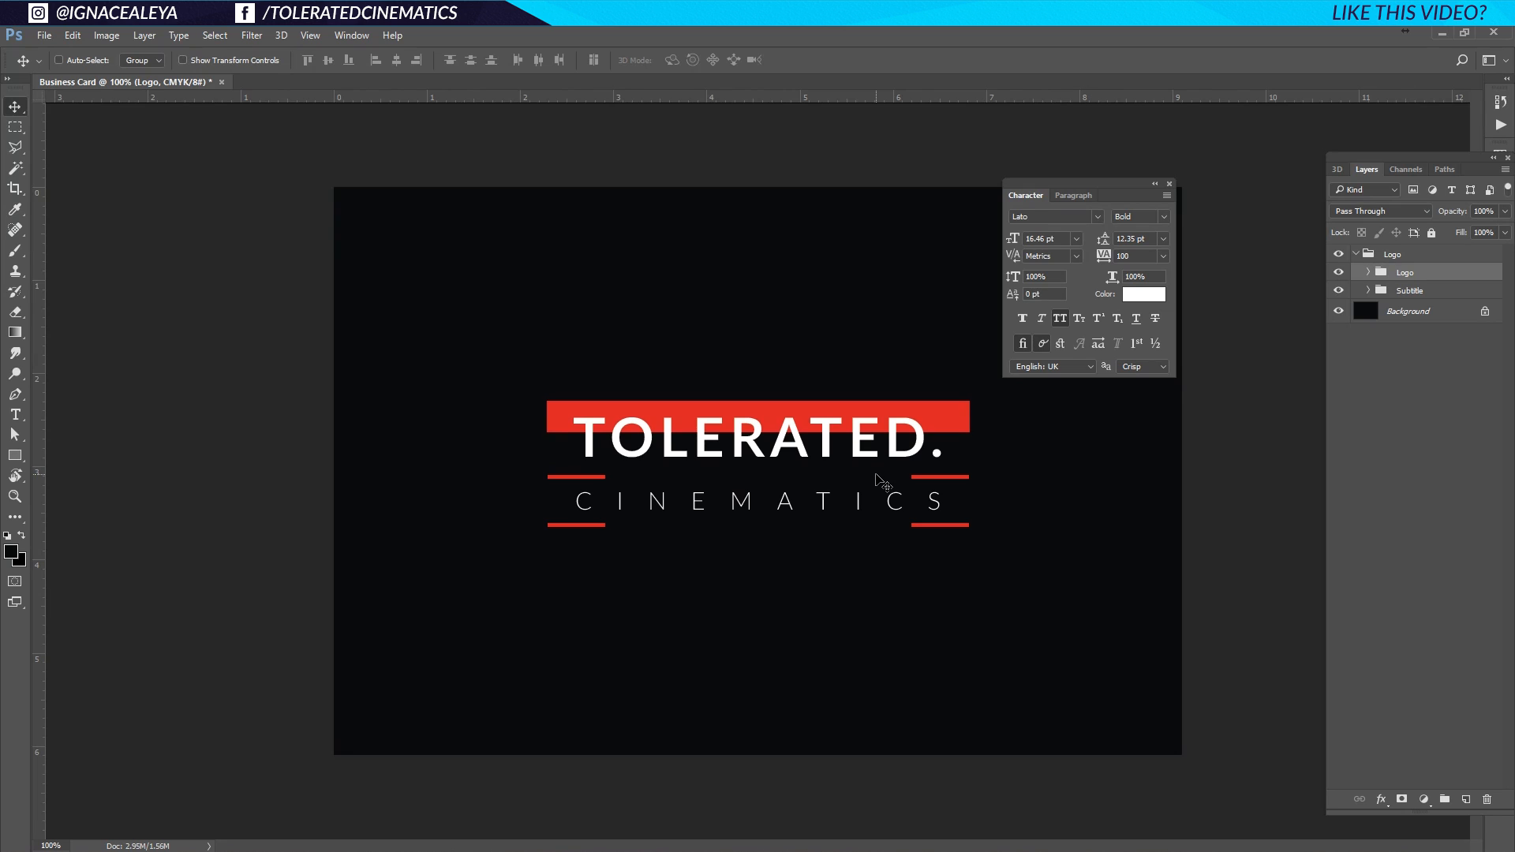
pyautogui.press('Down')
# Close the Character panel and collapse the Logo group, toggling its visibility to compare.
pyautogui.click(1170, 183)
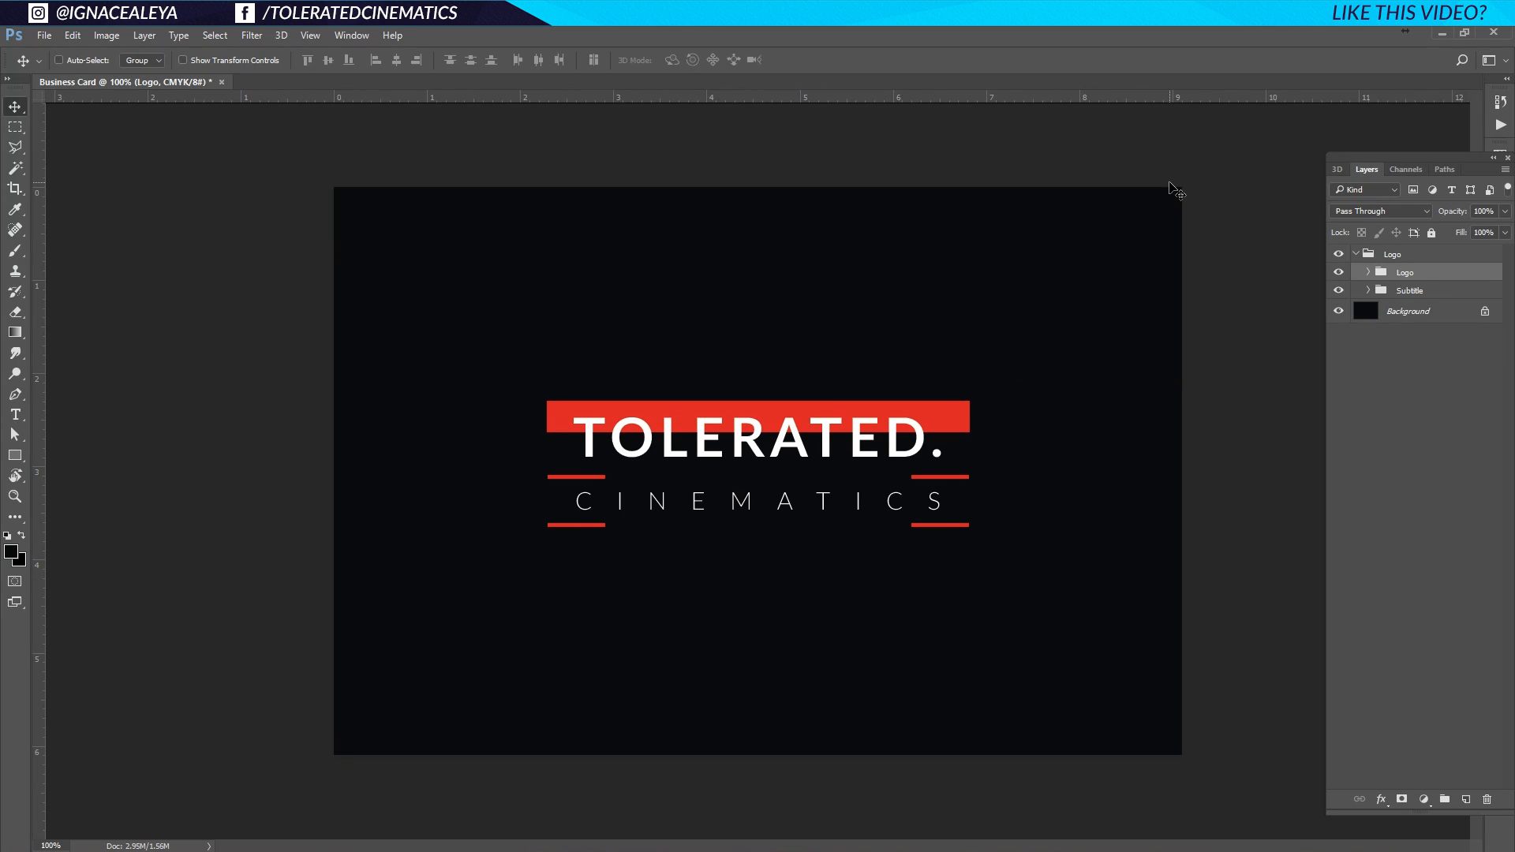
pyautogui.click(1405, 255)
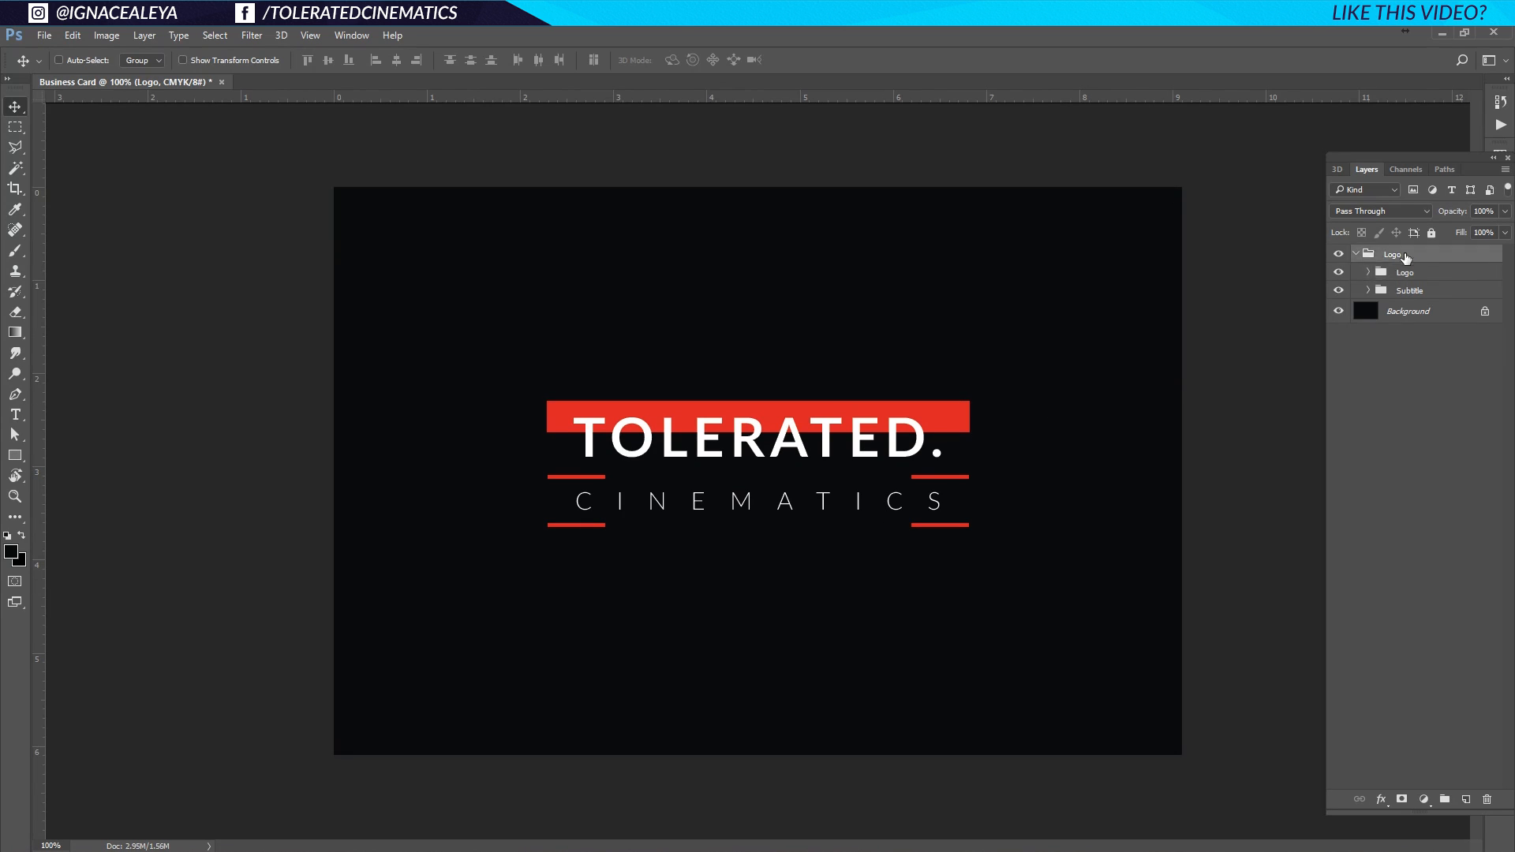
pyautogui.click(1356, 255)
pyautogui.click(1339, 254)
pyautogui.click(1338, 254)
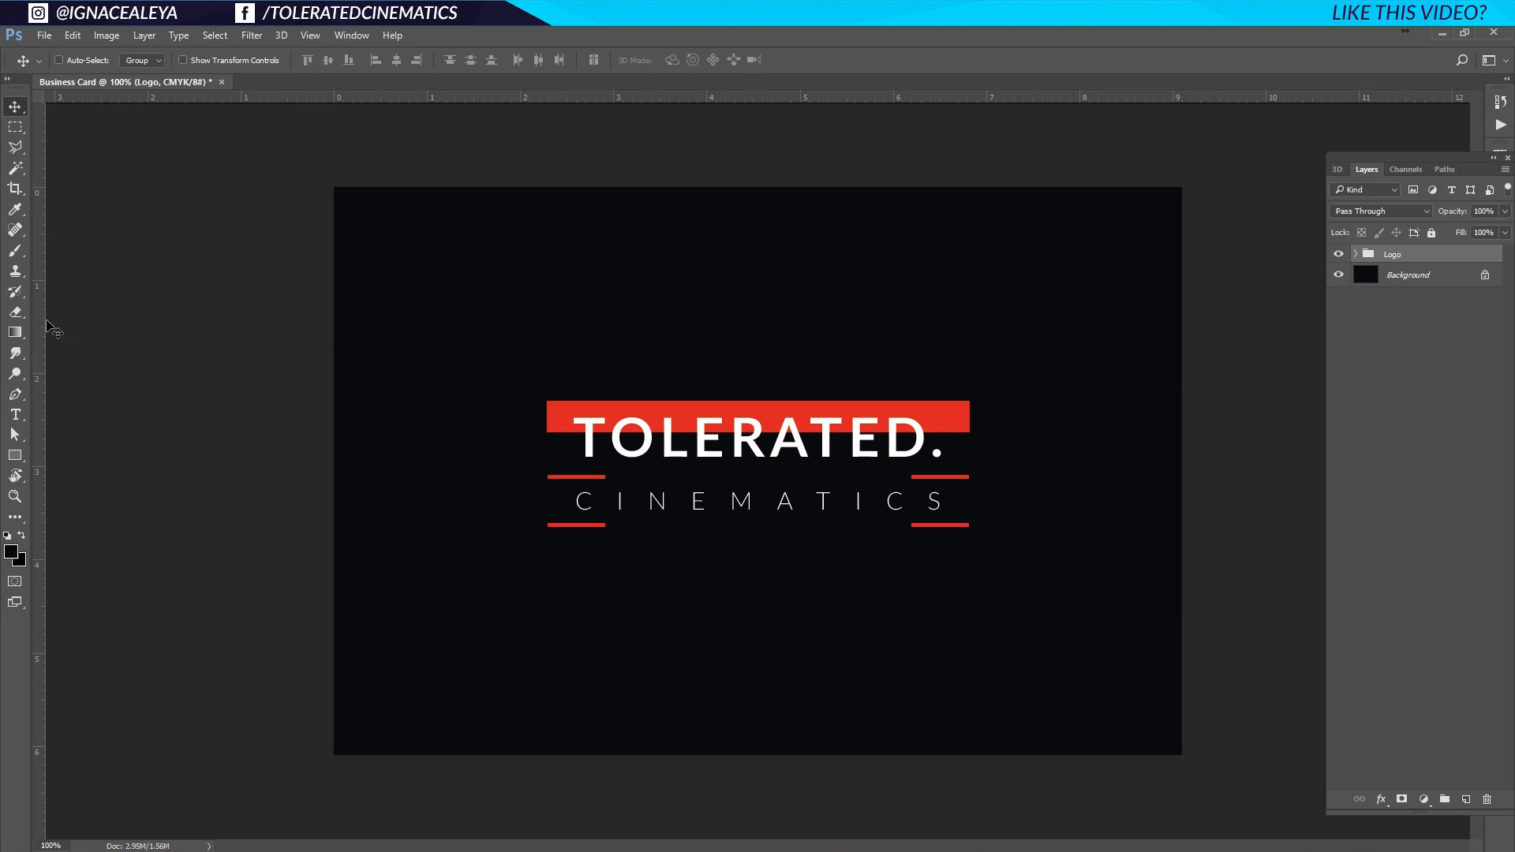
# Set the brush tip spacing to 10% in the Brush panel, then switch to the Pen tool.
pyautogui.click(15, 251)
pyautogui.click(351, 36)
pyautogui.click(361, 172)
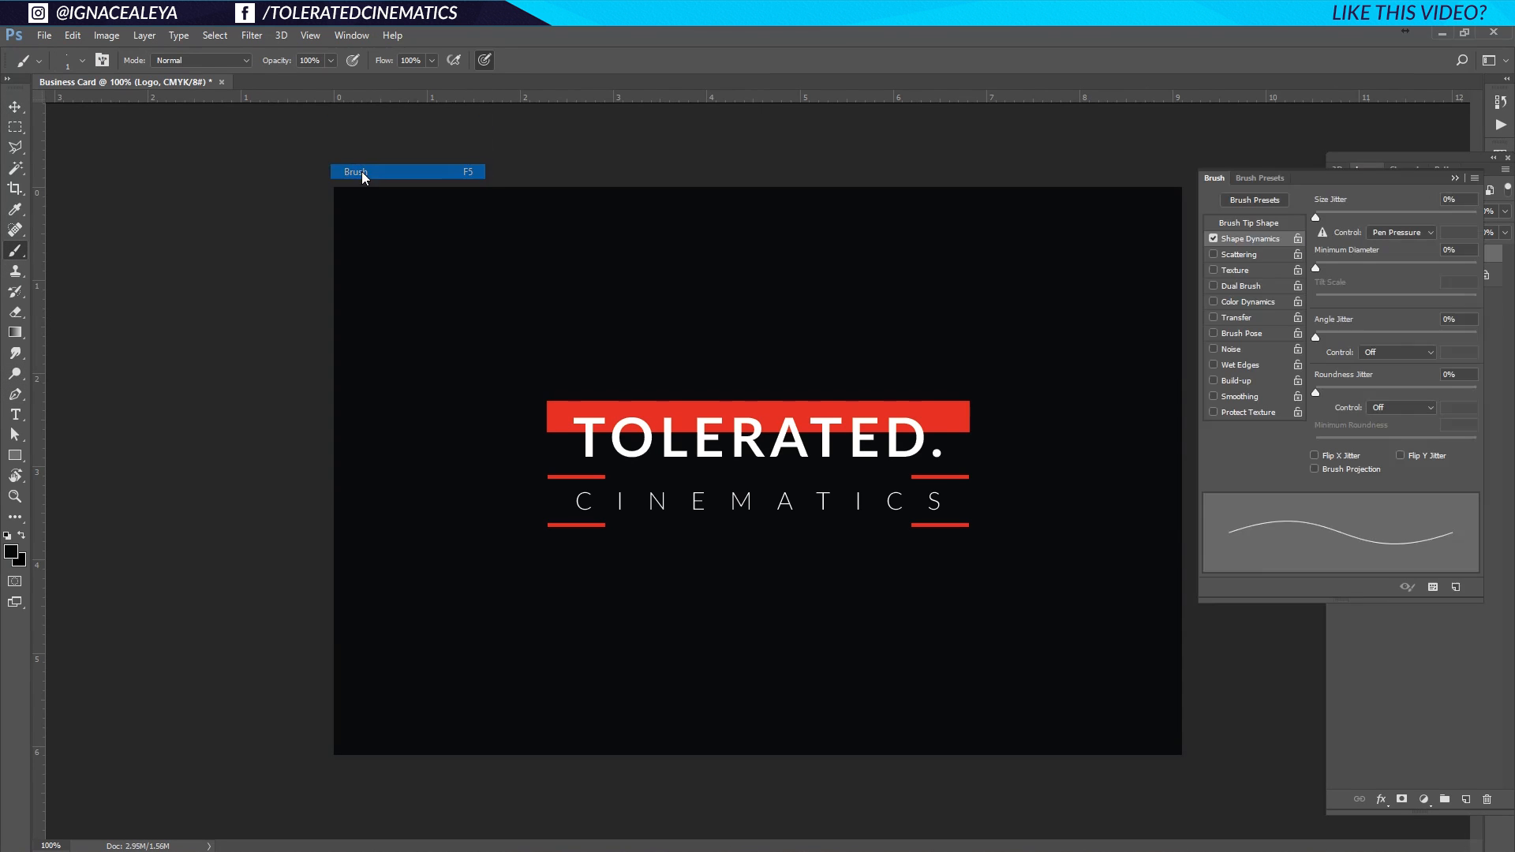
pyautogui.click(1252, 224)
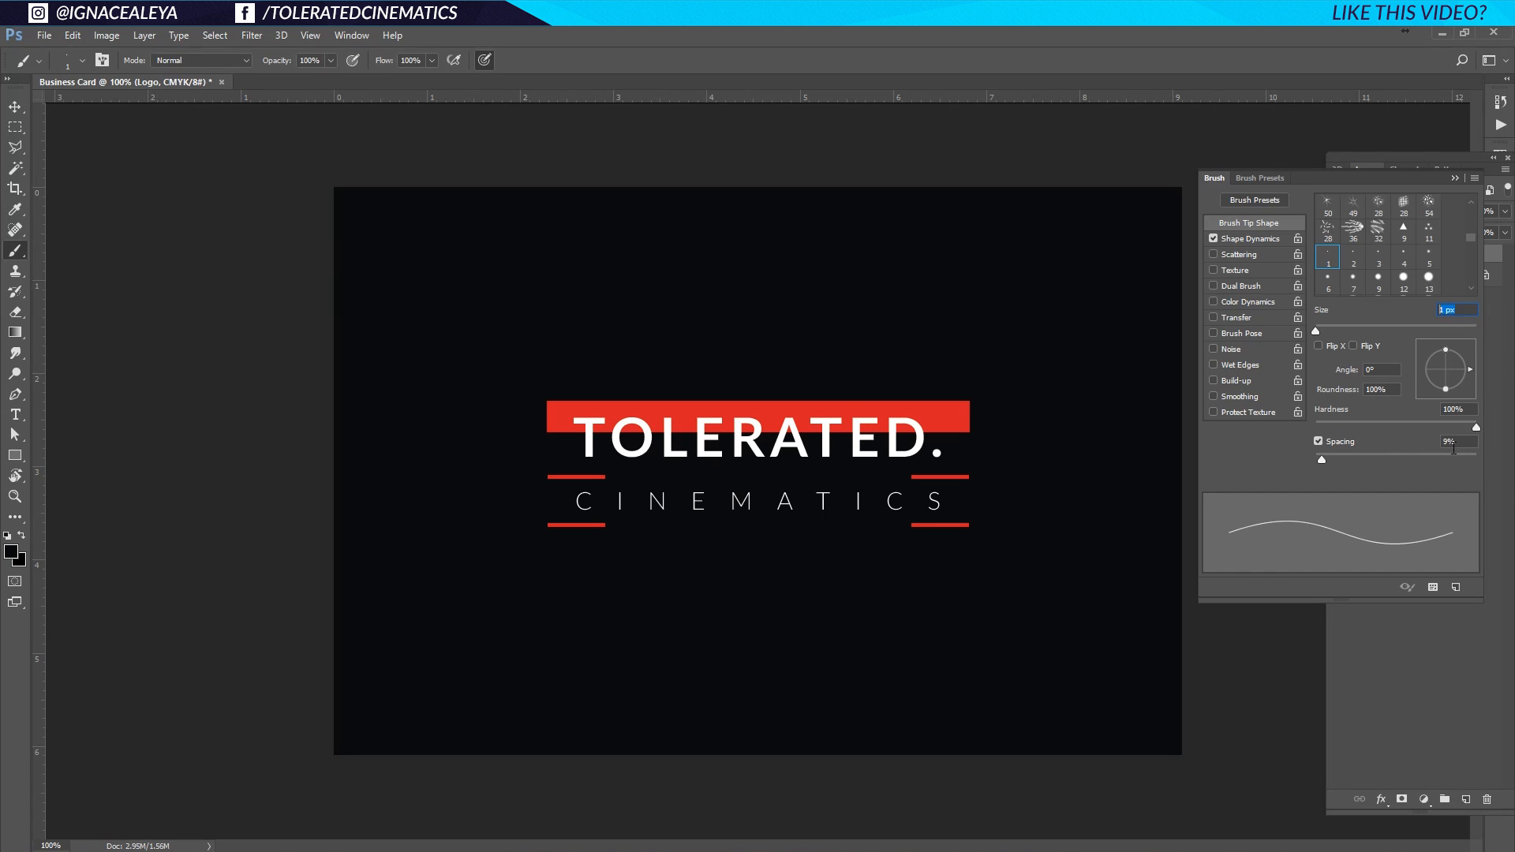
pyautogui.moveTo(1459, 444); pyautogui.dragTo(1384, 439)
pyautogui.write('10')
pyautogui.click(1455, 411)
pyautogui.click(15, 394)
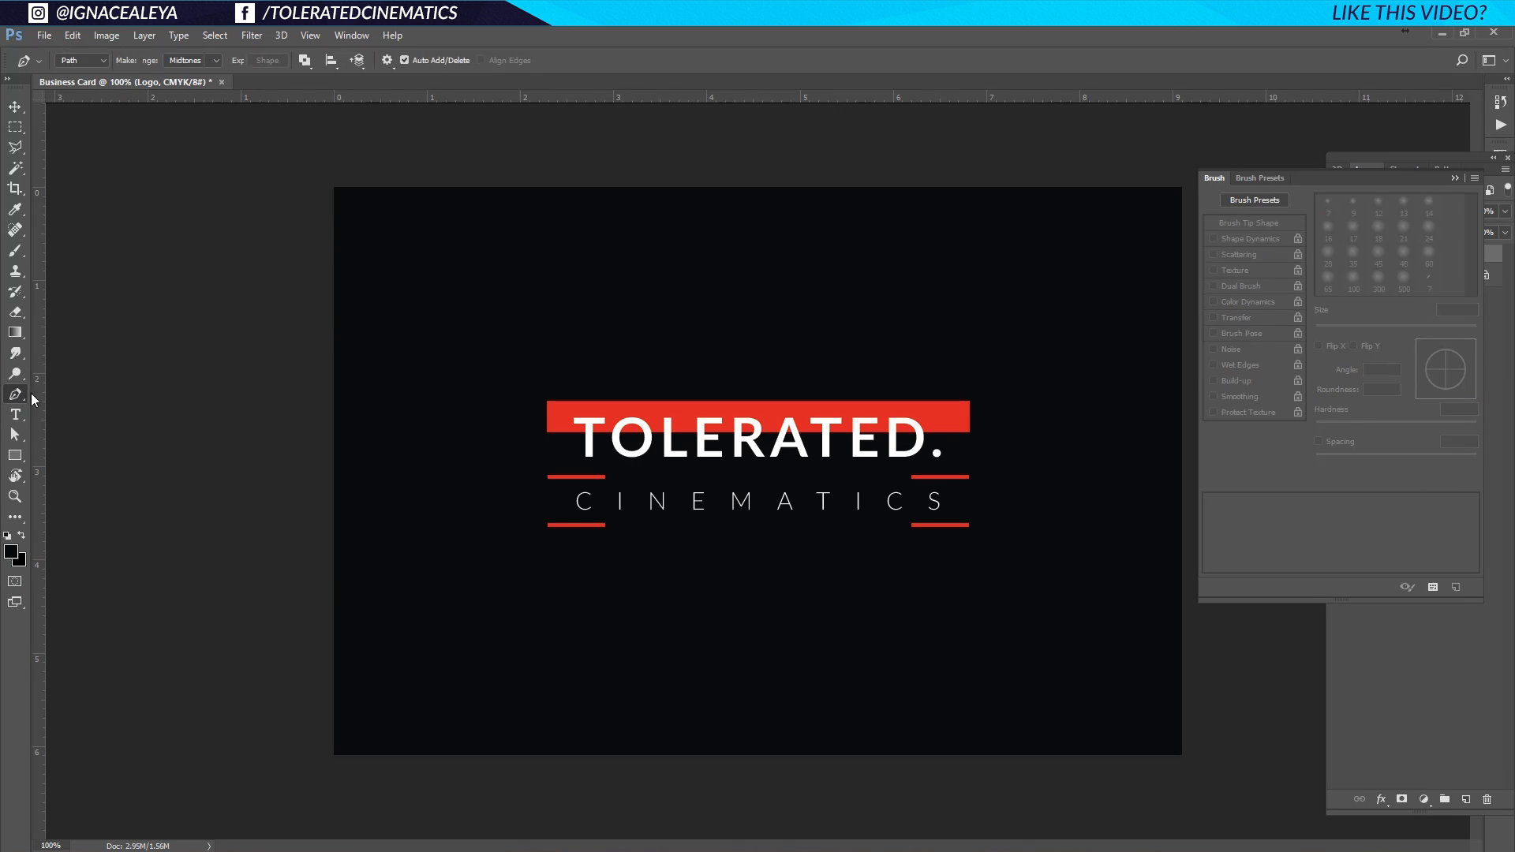
pyautogui.click(1455, 178)
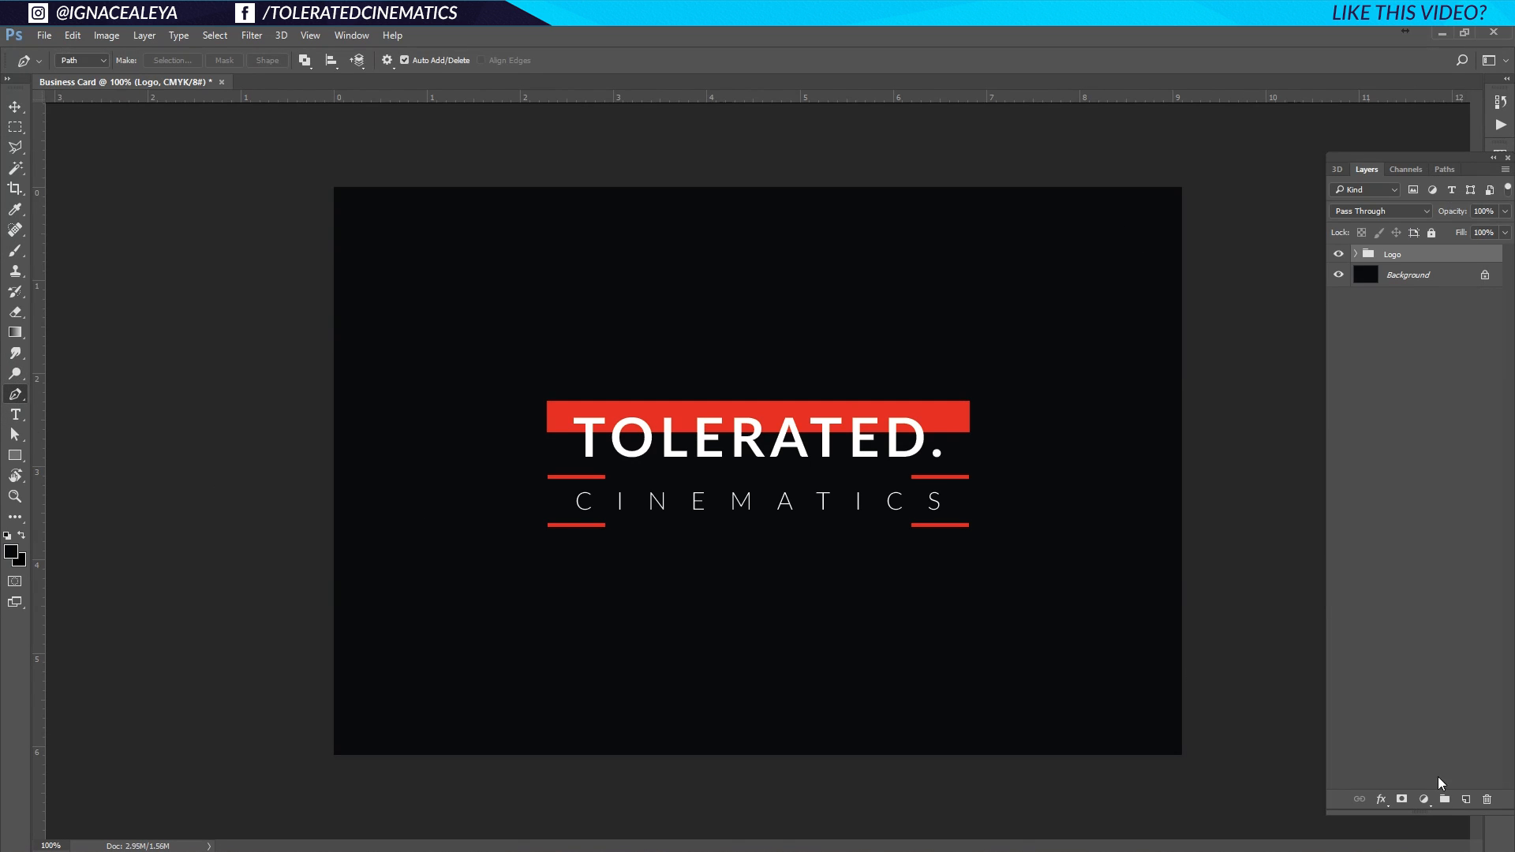
# Add a new empty layer named Stripes.
pyautogui.click(1465, 800)
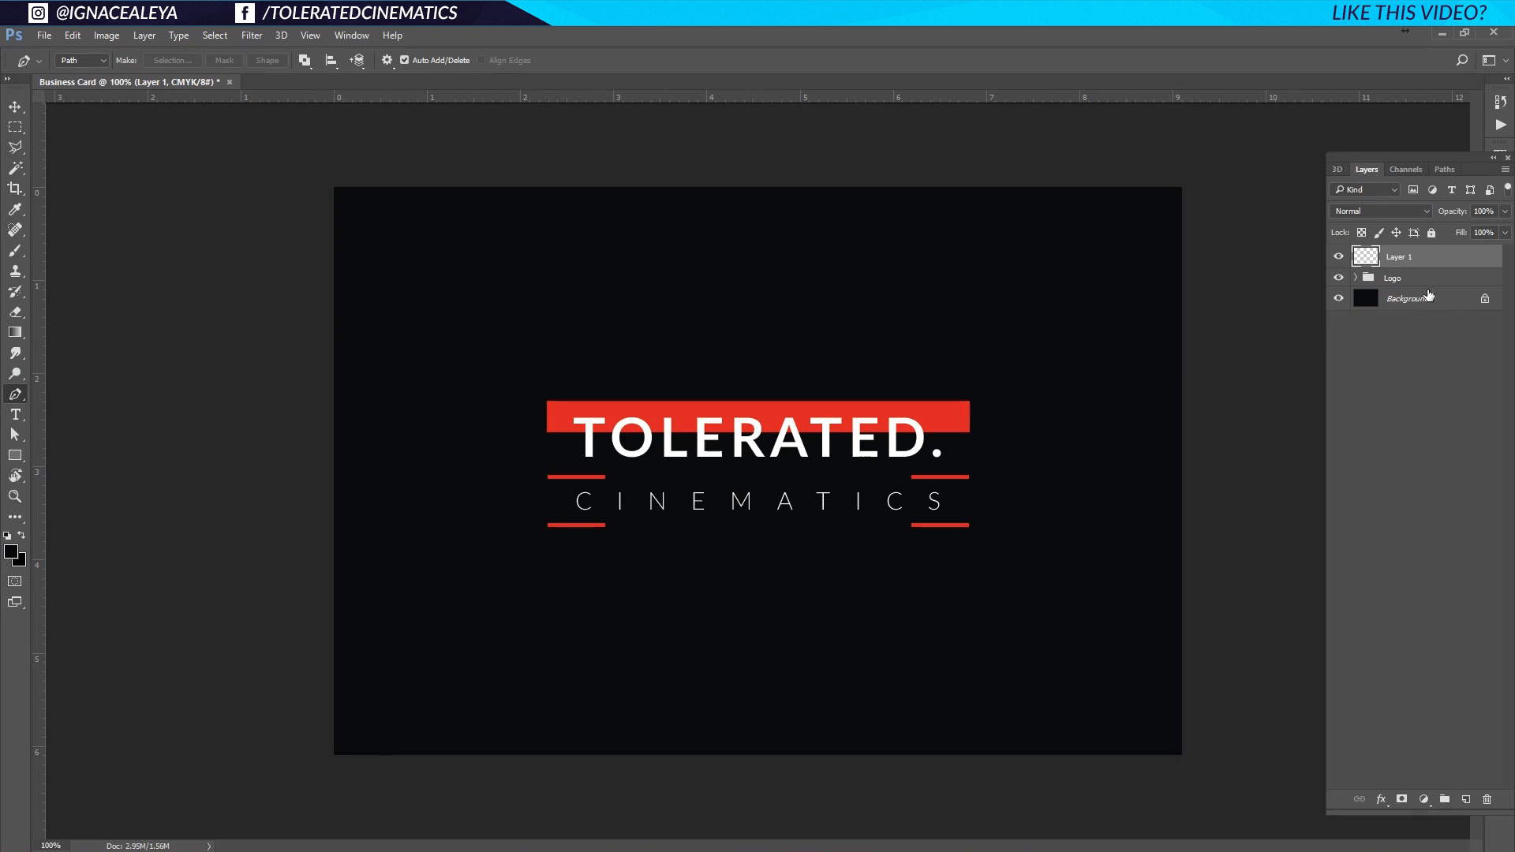
pyautogui.doubleClick(1390, 259)
pyautogui.write('Stripes')
pyautogui.press('Return')
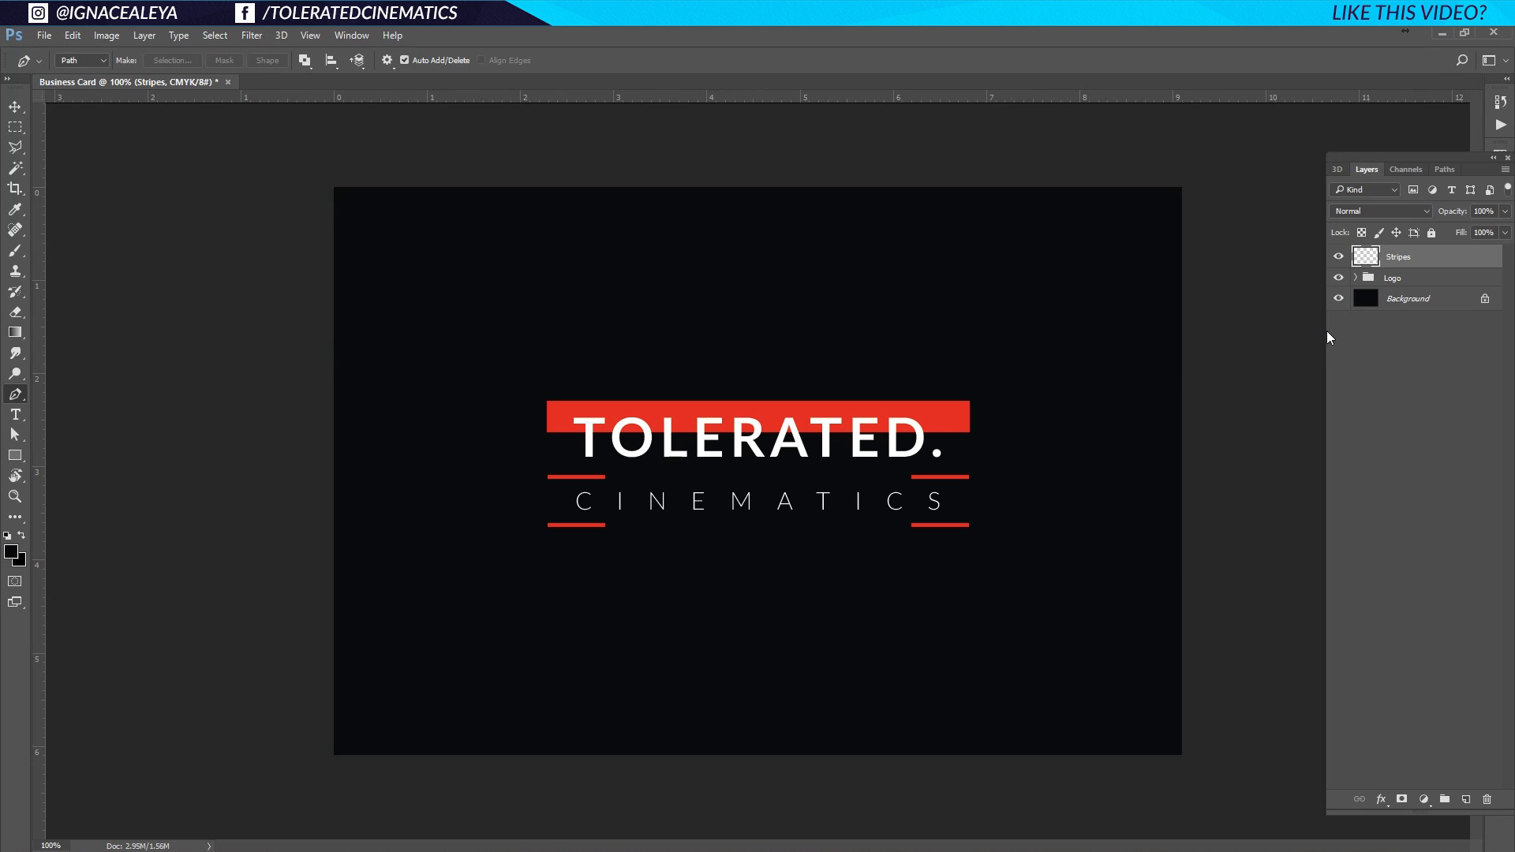
# Draw one long pen path of straight lines criss-crossing the card and beyond its edges.
pyautogui.click(1244, 303)
pyautogui.click(1072, 170)
pyautogui.click(218, 427)
pyautogui.click(520, 783)
pyautogui.click(538, 173)
pyautogui.click(270, 245)
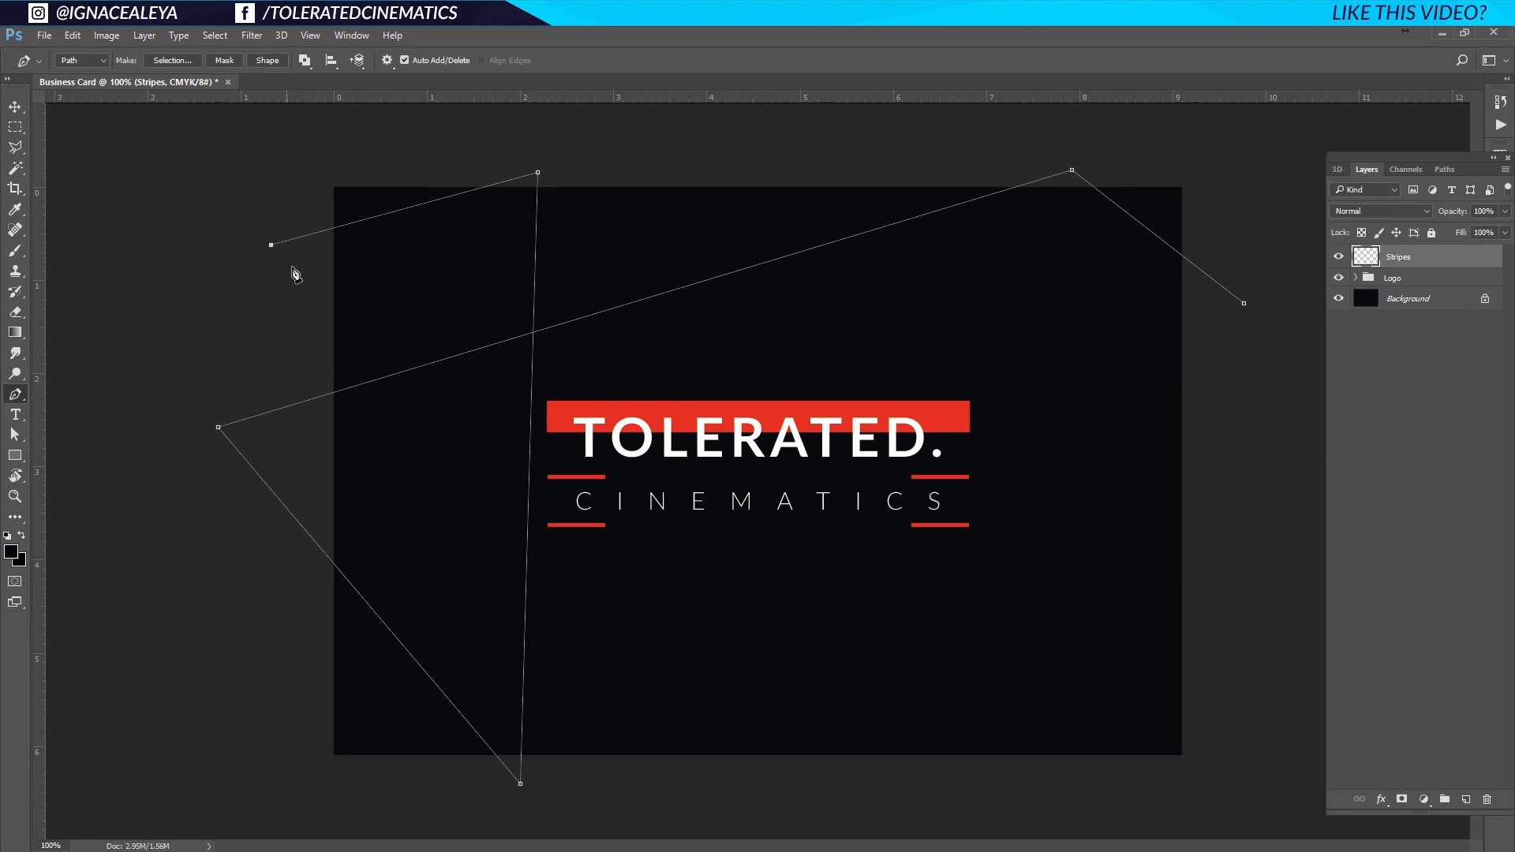
pyautogui.click(1237, 422)
pyautogui.click(1217, 218)
pyautogui.click(908, 181)
pyautogui.click(1208, 652)
pyautogui.hotkey('ctrl', 'z')
pyautogui.click(1230, 640)
pyautogui.click(621, 795)
pyautogui.click(145, 636)
pyautogui.click(1247, 536)
pyautogui.click(829, 149)
pyautogui.click(281, 340)
pyautogui.click(701, 811)
pyautogui.click(670, 165)
pyautogui.click(375, 788)
pyautogui.click(279, 565)
pyautogui.click(1259, 365)
pyautogui.click(1015, 146)
pyautogui.click(1112, 789)
pyautogui.click(1231, 713)
pyautogui.click(748, 128)
pyautogui.click(794, 803)
pyautogui.click(1291, 325)
pyautogui.click(227, 280)
pyautogui.click(368, 144)
pyautogui.click(437, 807)
pyautogui.click(550, 802)
pyautogui.click(618, 153)
pyautogui.click(709, 144)
pyautogui.click(248, 536)
pyautogui.click(1291, 460)
pyautogui.click(1013, 785)
pyautogui.click(182, 576)
pyautogui.click(215, 466)
pyautogui.click(1290, 286)
pyautogui.click(238, 320)
pyautogui.click(477, 146)
pyautogui.click(730, 810)
pyautogui.click(875, 135)
pyautogui.click(895, 798)
pyautogui.click(1170, 149)
pyautogui.click(1276, 218)
pyautogui.click(510, 121)
pyautogui.click(1098, 119)
pyautogui.click(724, 126)
pyautogui.click(330, 806)
pyautogui.click(548, 815)
pyautogui.click(393, 130)
pyautogui.click(151, 376)
pyautogui.click(211, 397)
pyautogui.click(304, 121)
pyautogui.click(654, 816)
pyautogui.click(608, 126)
pyautogui.click(866, 798)
pyautogui.click(804, 133)
pyautogui.click(1068, 781)
pyautogui.click(916, 126)
pyautogui.click(171, 691)
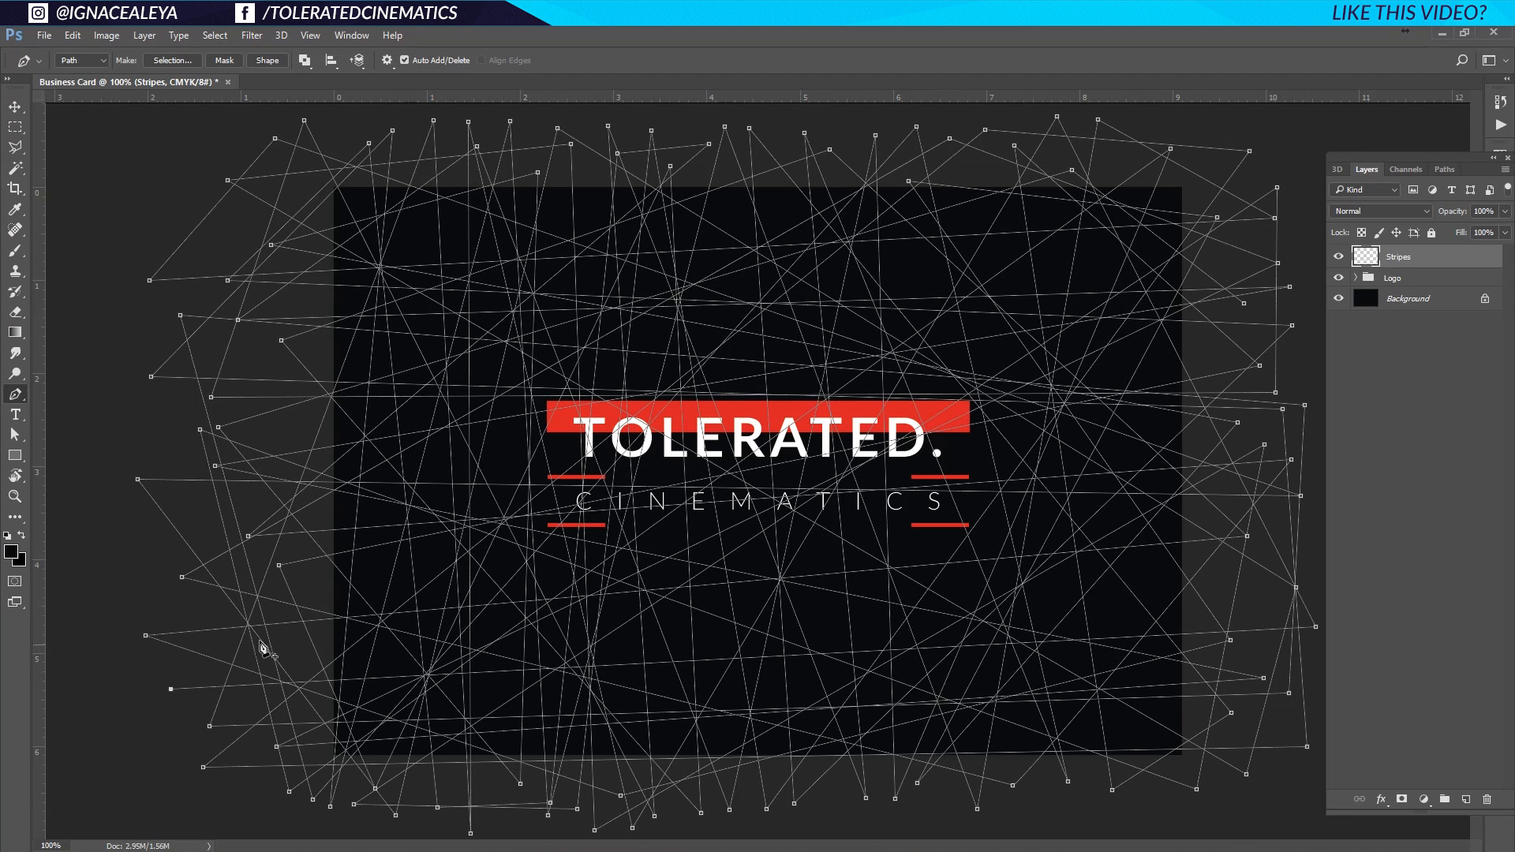
pyautogui.click(11, 553)
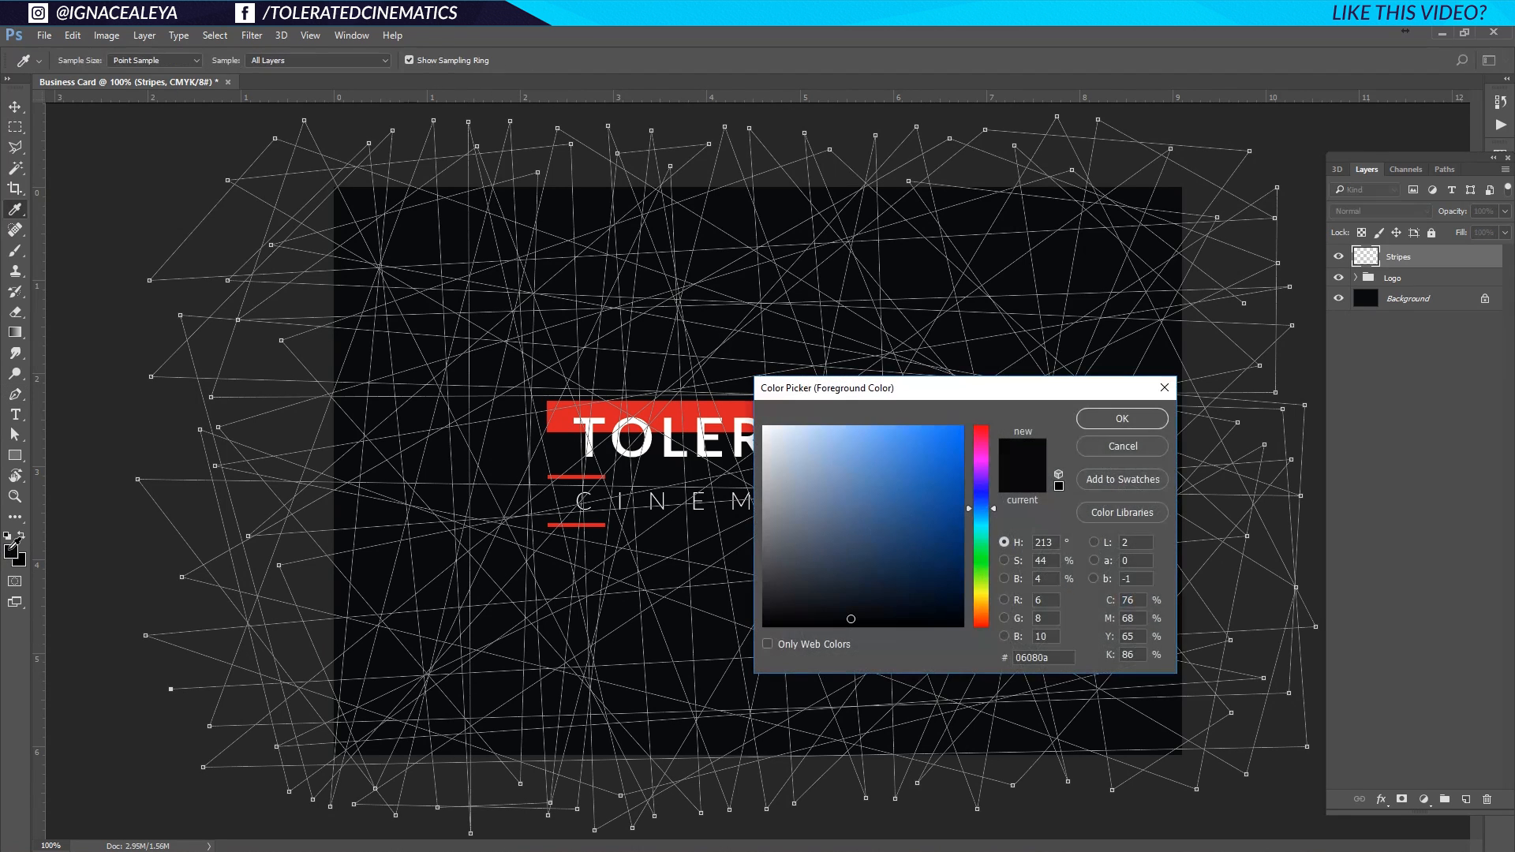
# Stroke the path with a white brush, then delete the path, keeping the painted lines.
pyautogui.moveTo(770, 464); pyautogui.dragTo(734, 410)
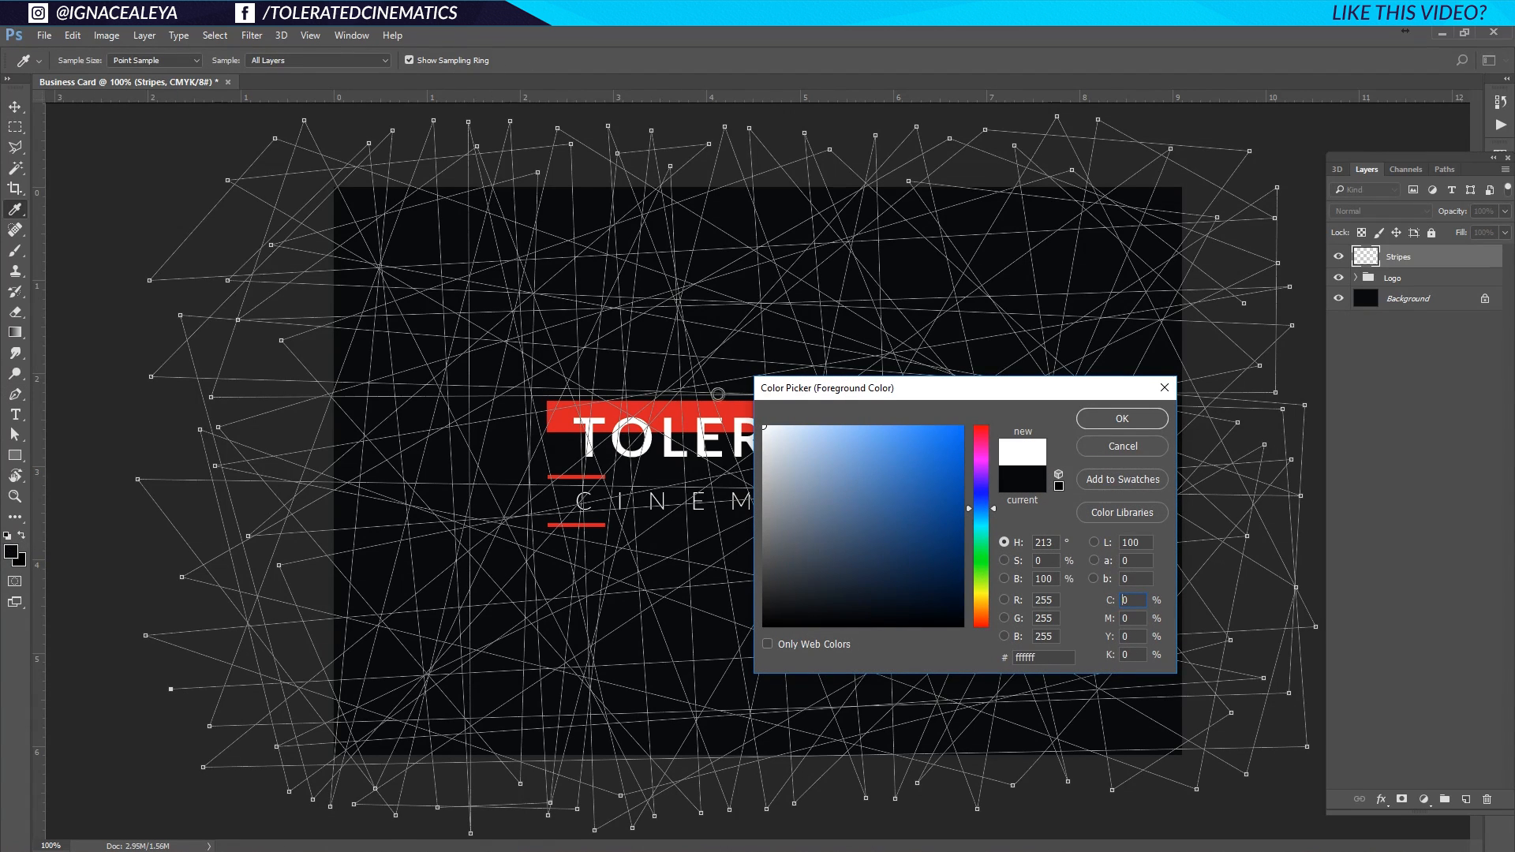
pyautogui.click(1123, 418)
pyautogui.rightClick(819, 419)
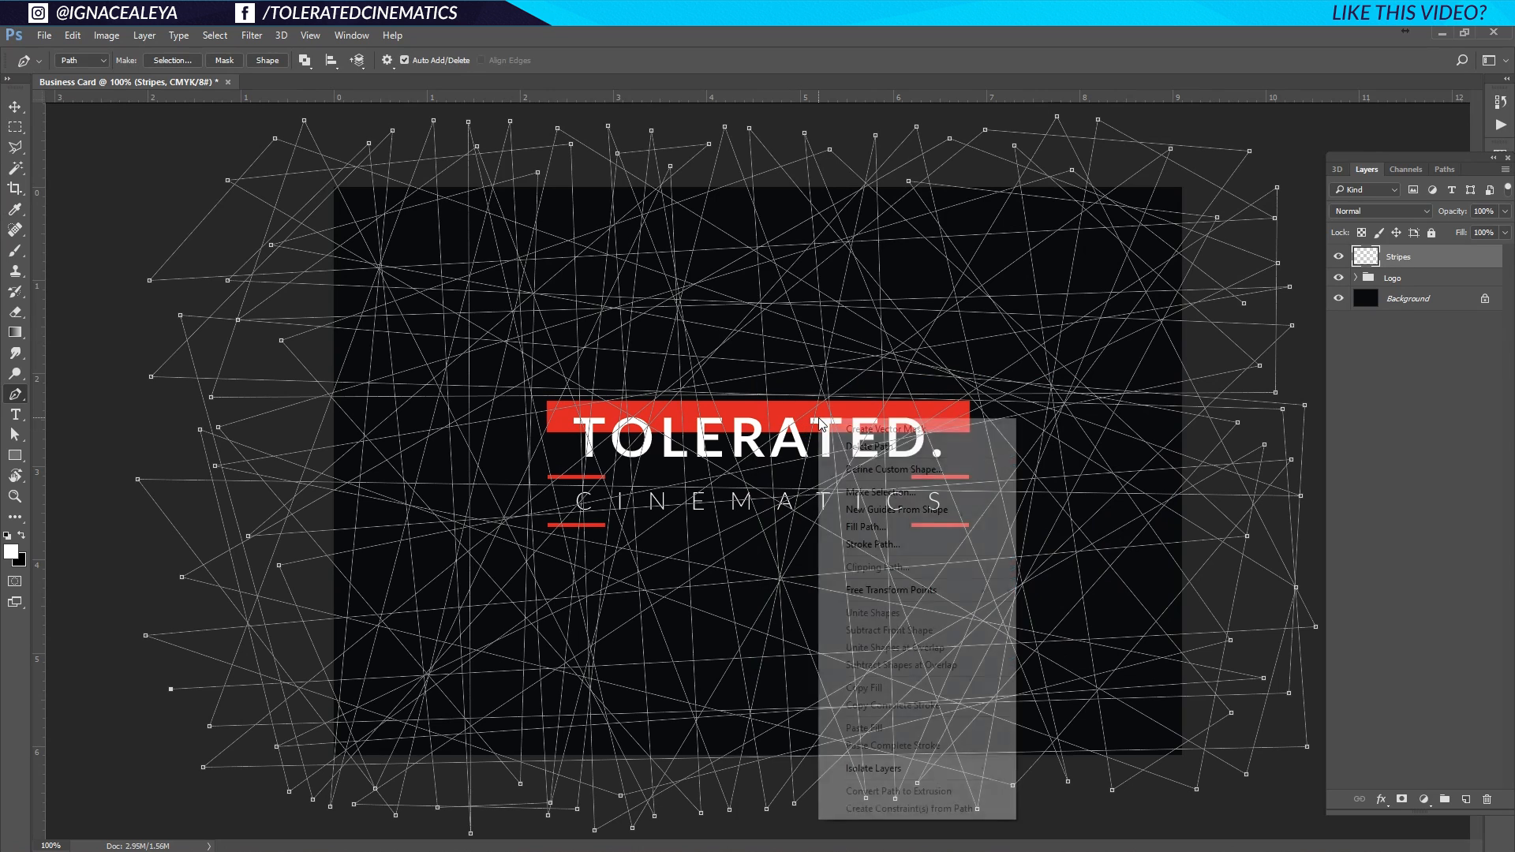
pyautogui.click(884, 544)
pyautogui.click(708, 306)
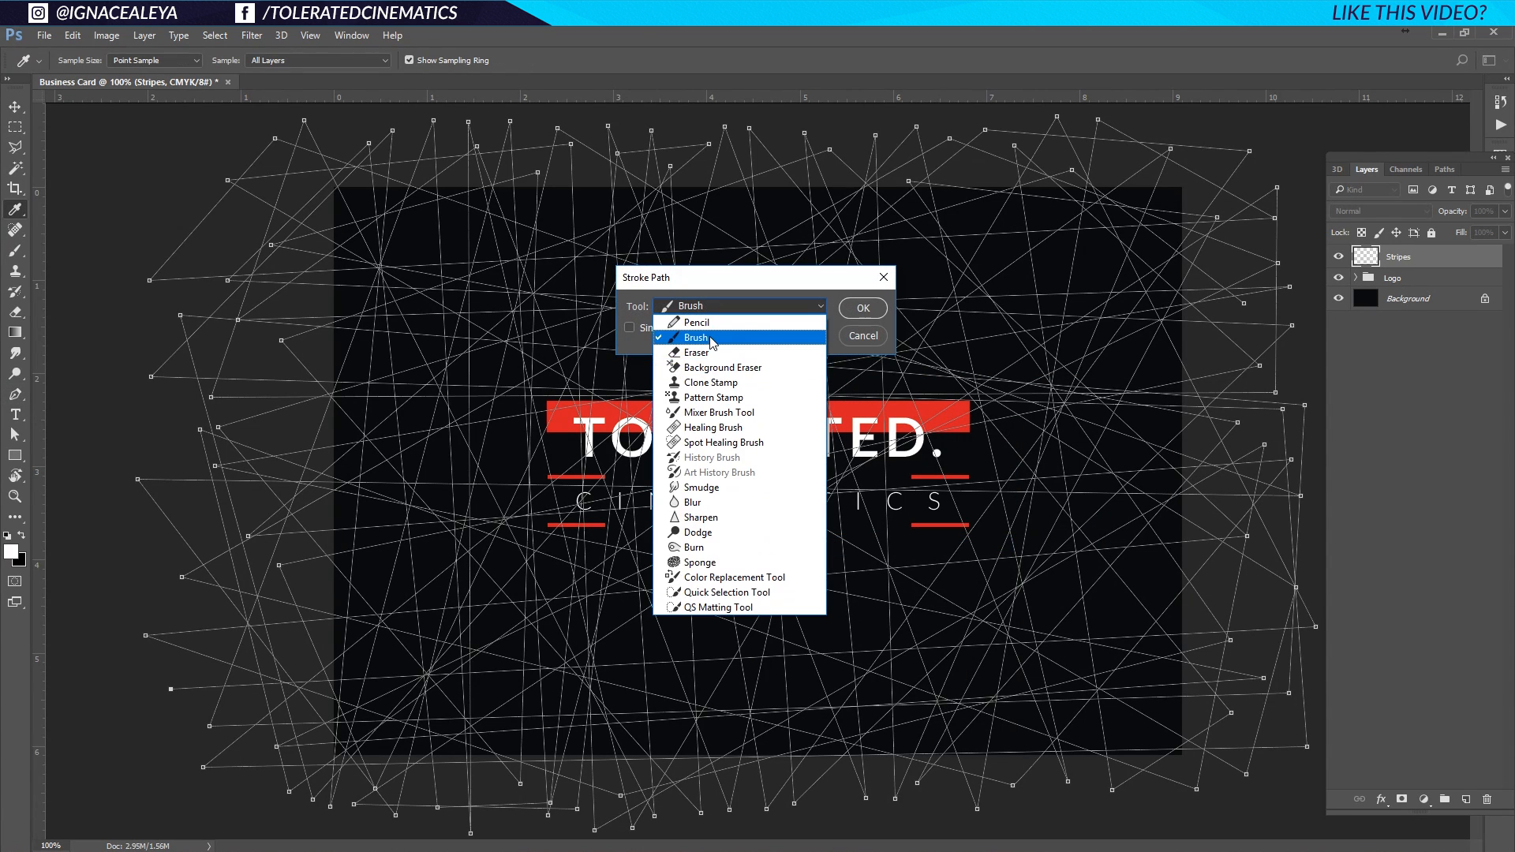
pyautogui.click(643, 329)
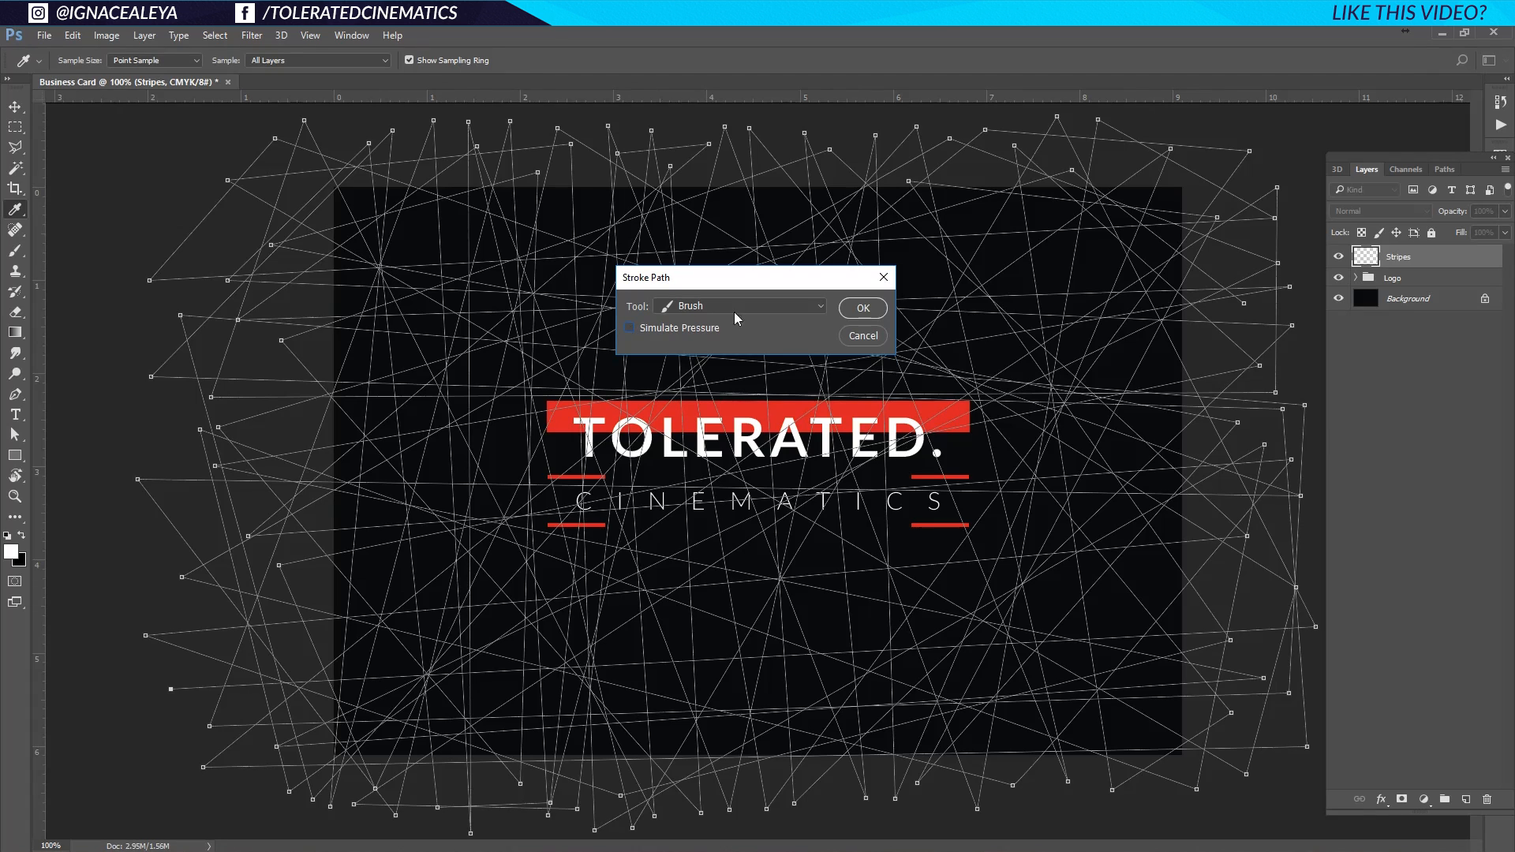
pyautogui.click(868, 308)
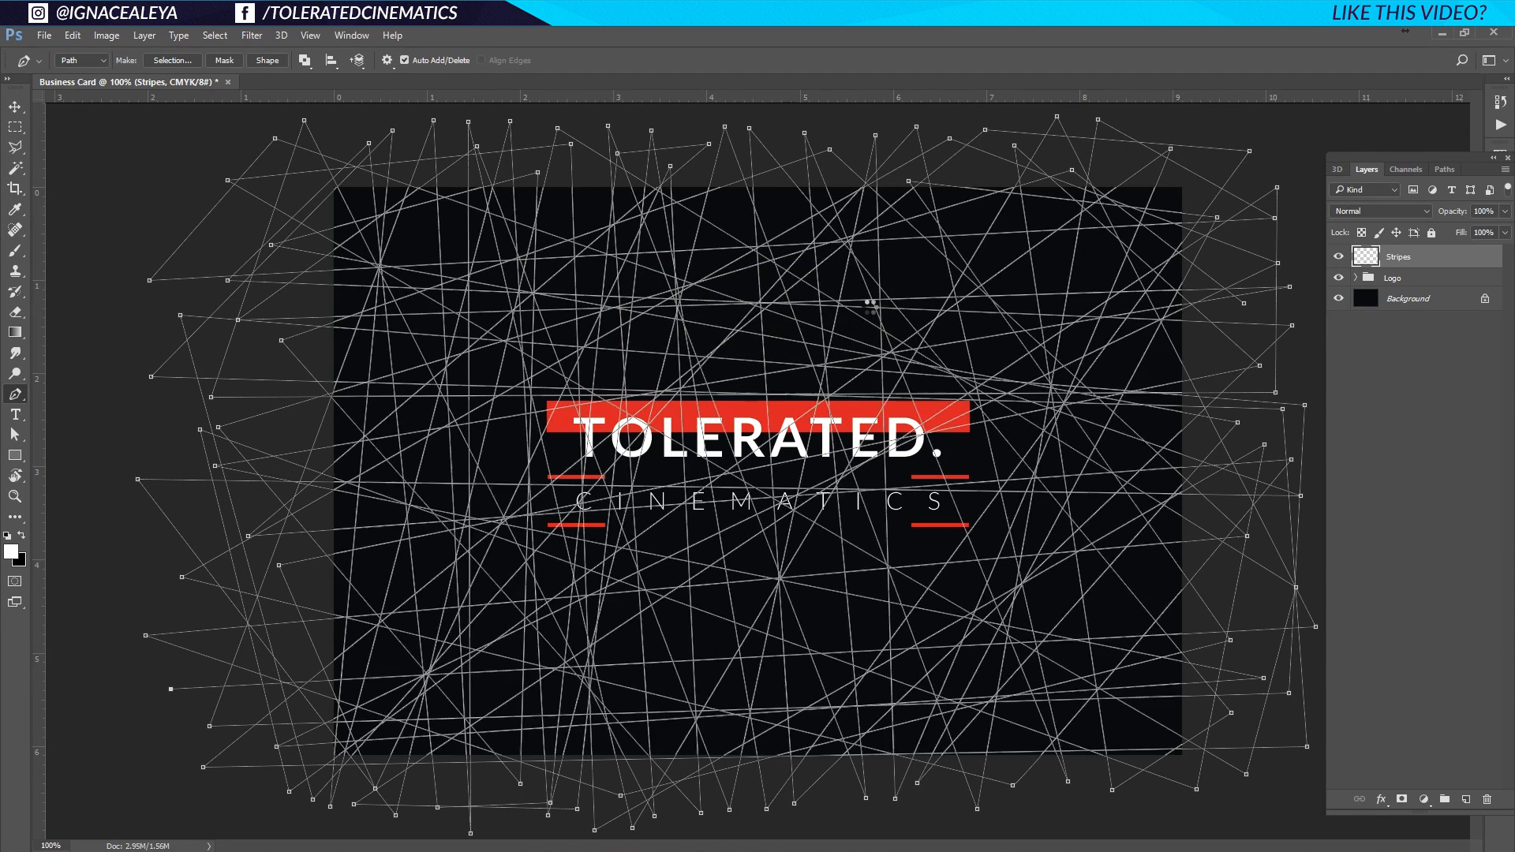
pyautogui.rightClick(871, 308)
pyautogui.click(1035, 359)
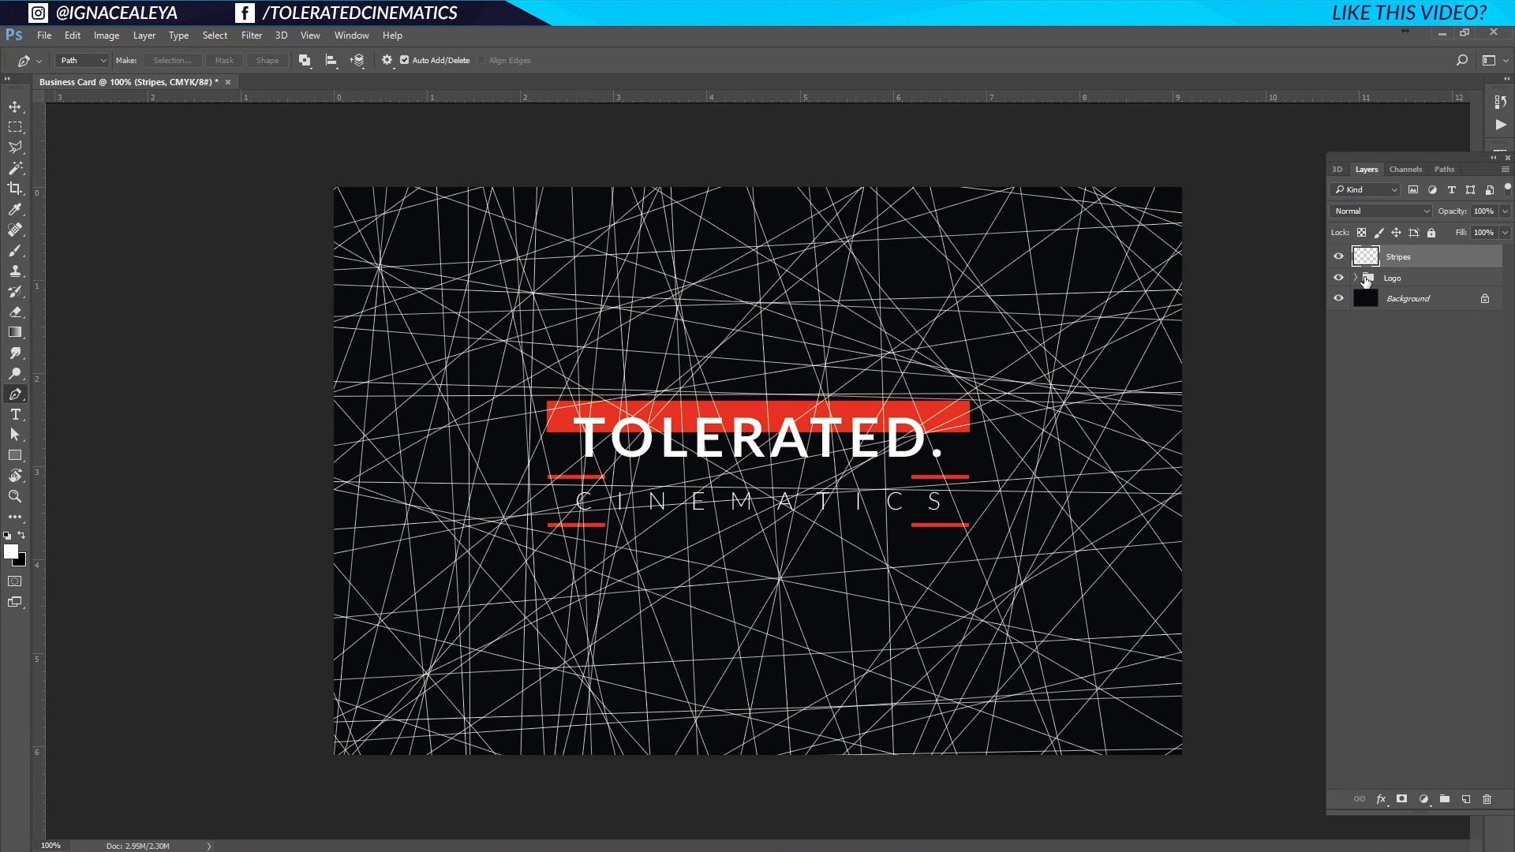
# Set the Stripes layer to 3% opacity and move it below the Logo group.
pyautogui.click(1491, 211)
pyautogui.write('3')
pyautogui.press('Return')
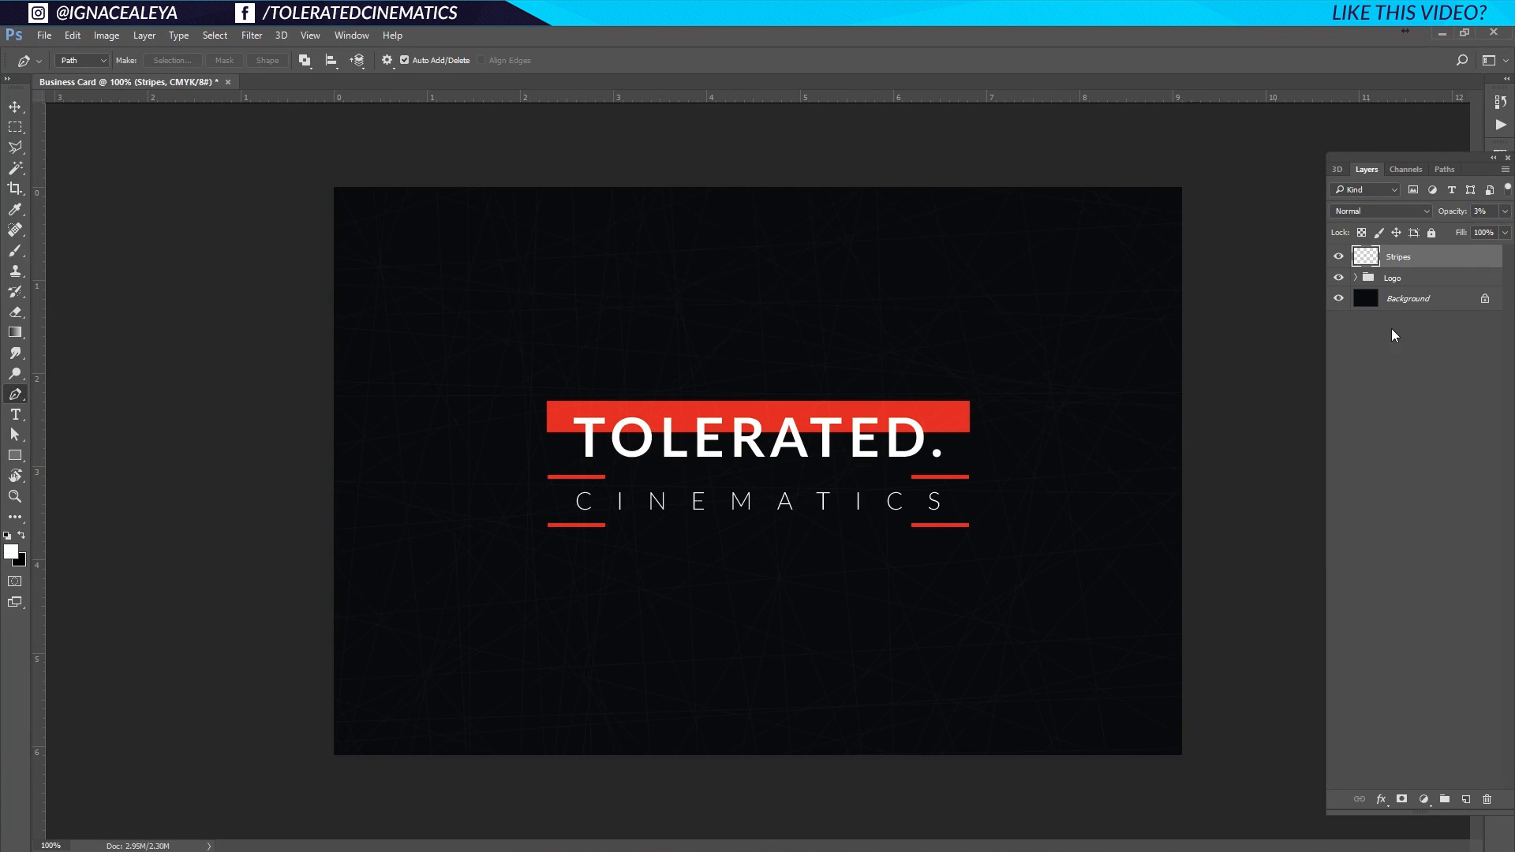
pyautogui.moveTo(1452, 267); pyautogui.dragTo(1422, 290)
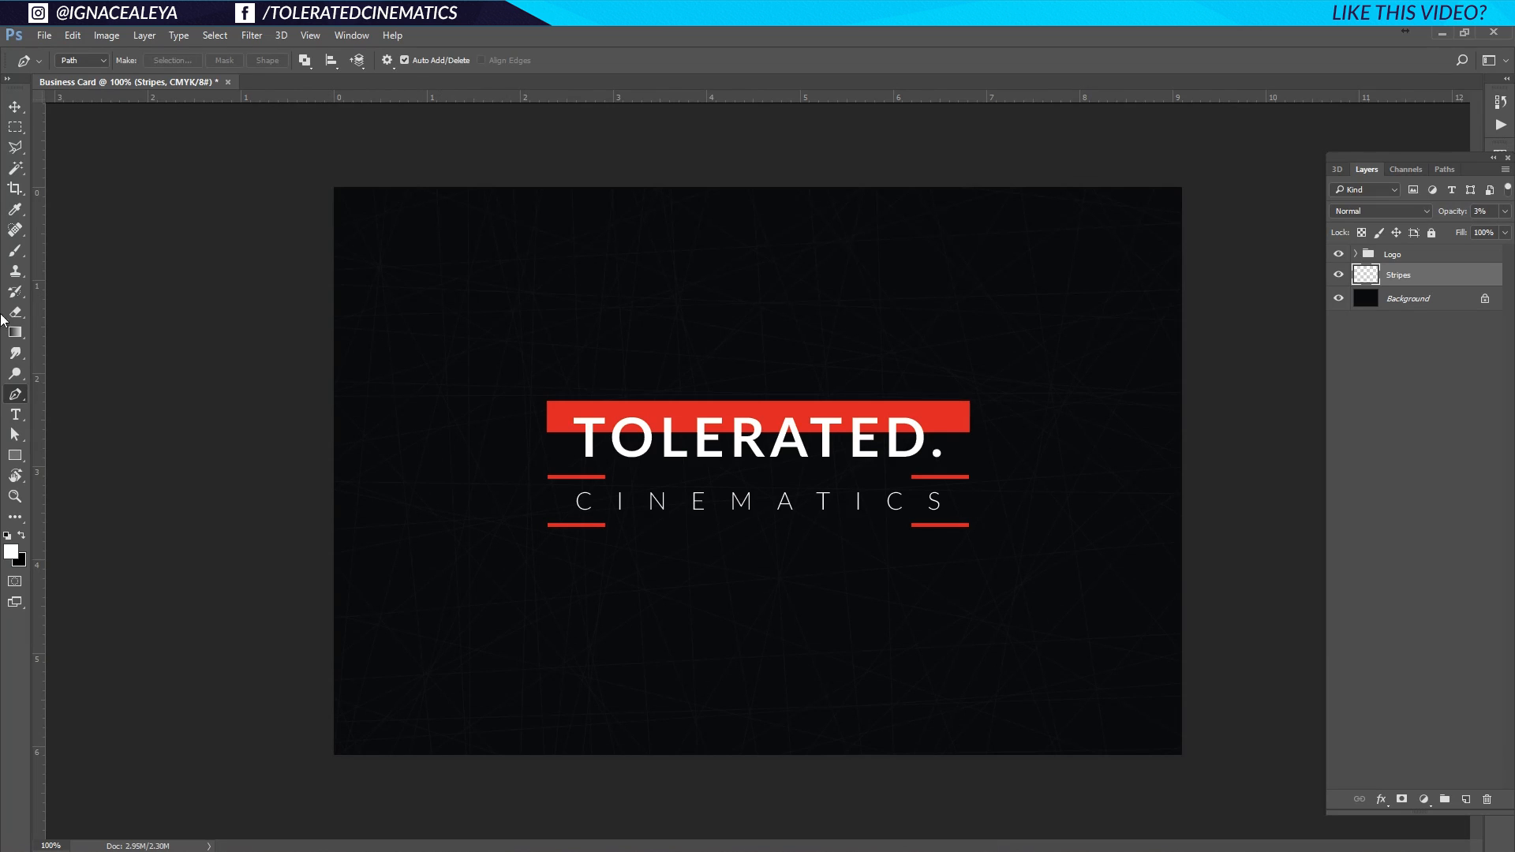
# Unlock the Background layer and group Logo, Stripes and Layer 0 into 'Front Part'.
pyautogui.click(13, 109)
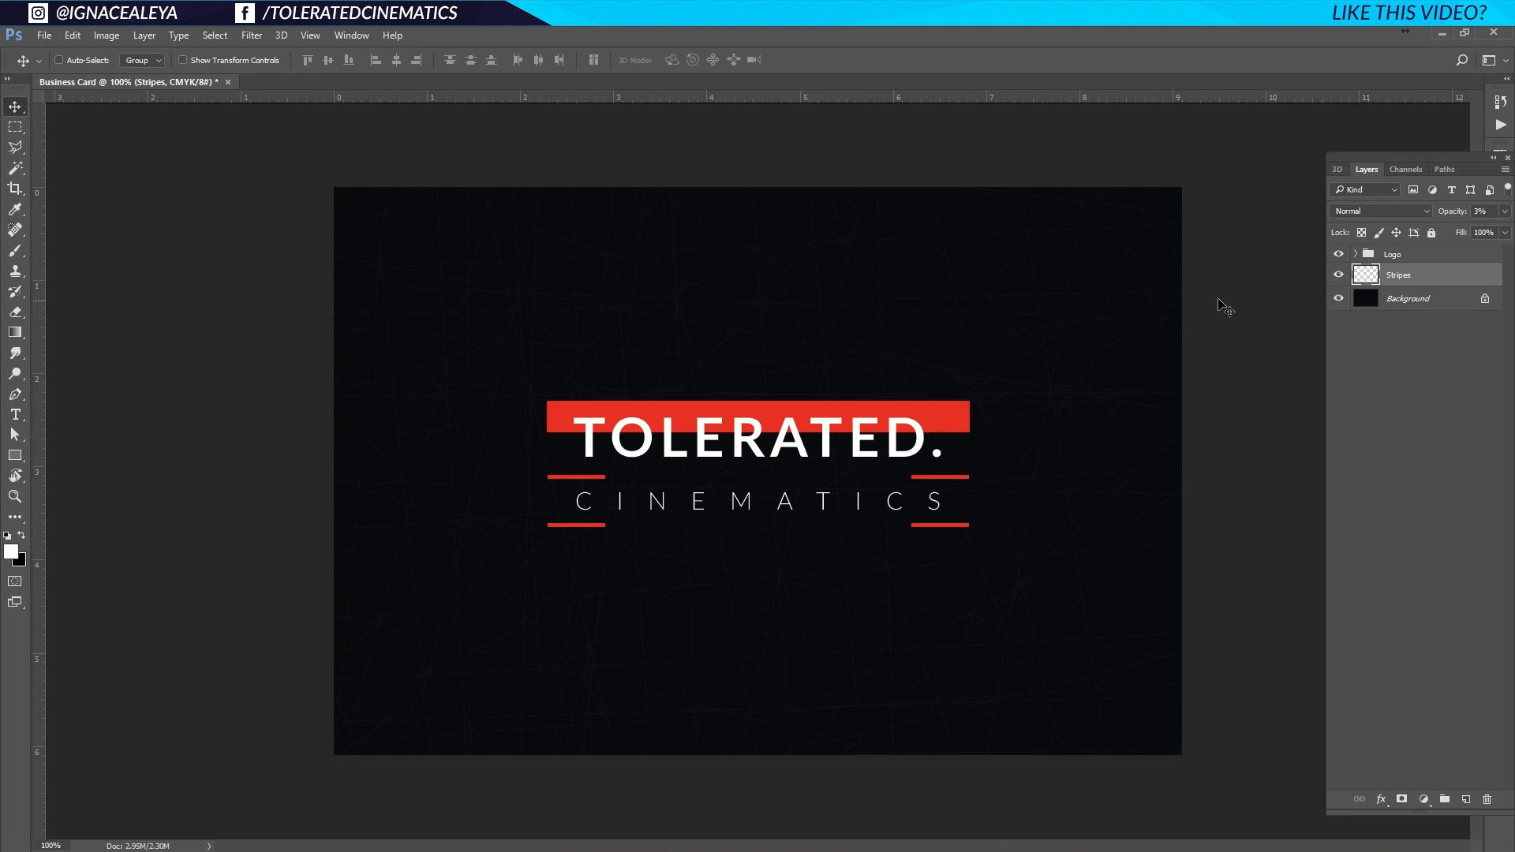
pyautogui.click(1408, 254)
pyautogui.doubleClick(1438, 300)
pyautogui.press('Return')
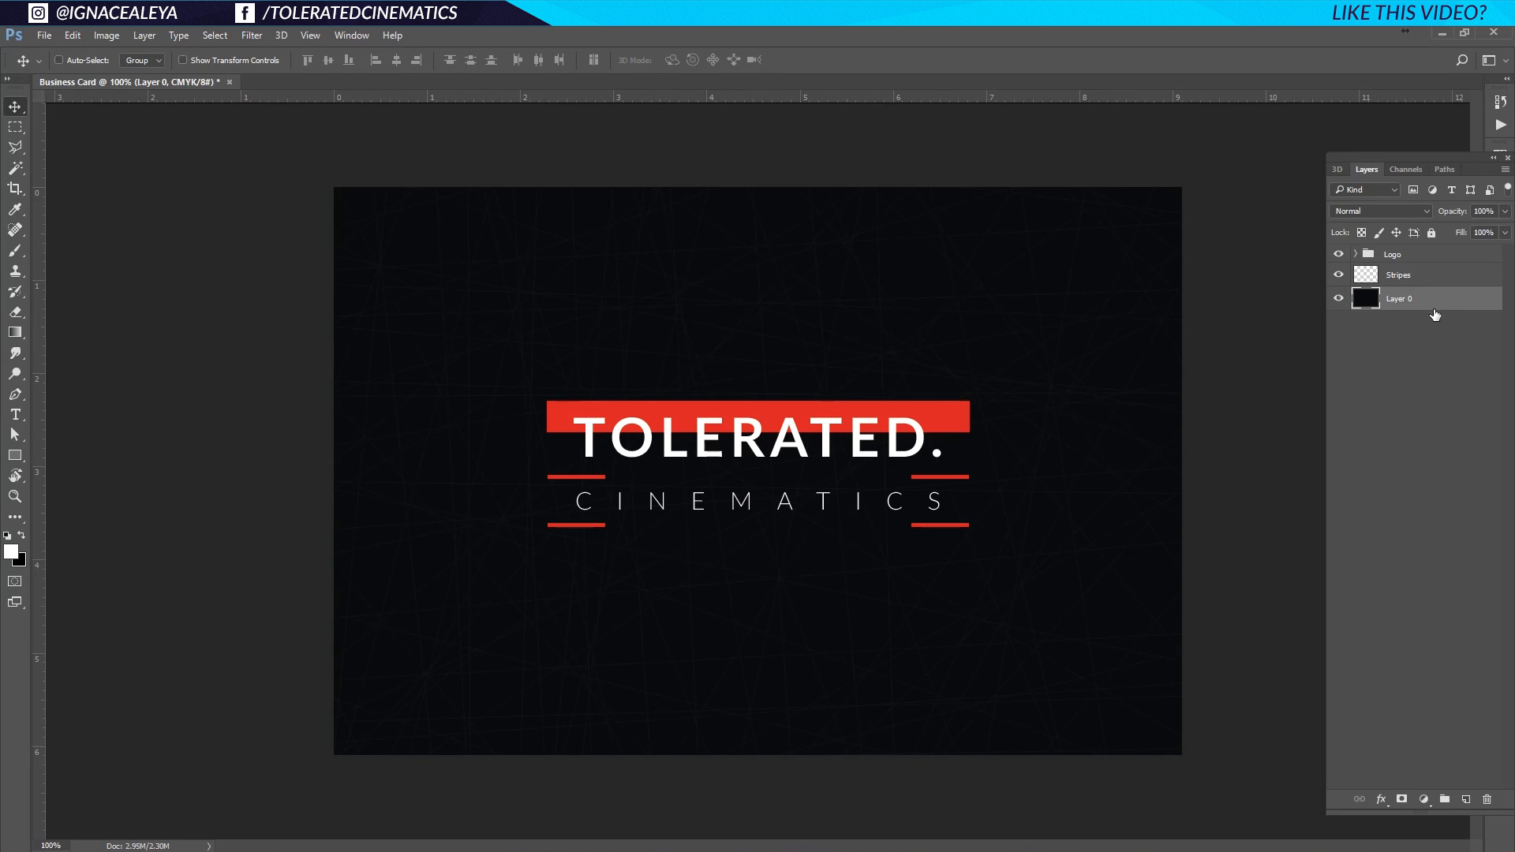
pyautogui.keyDown('shift'); pyautogui.click(1432, 254); pyautogui.keyUp('shift')
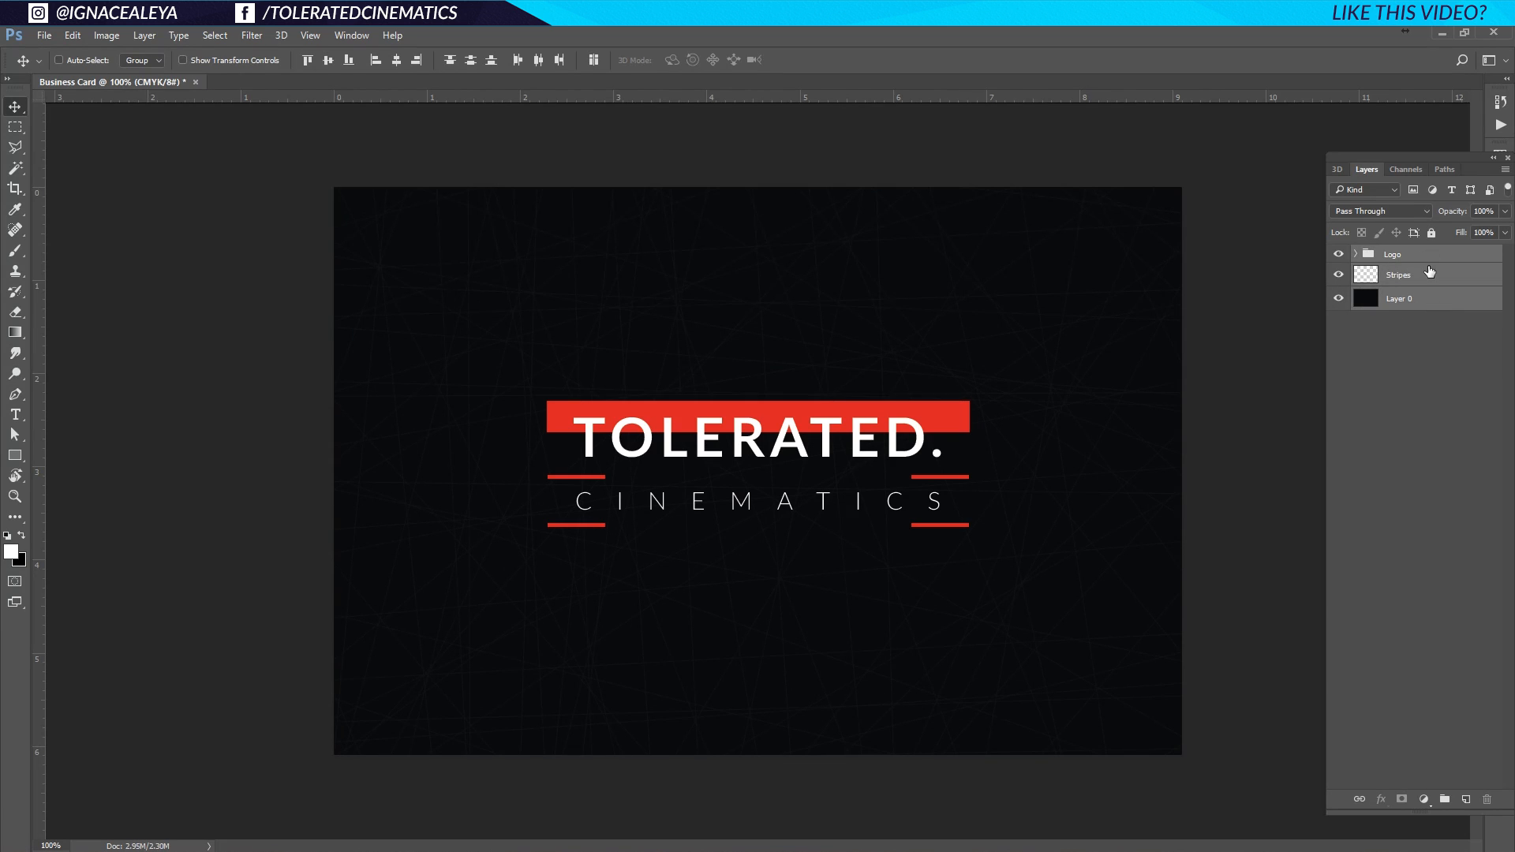
pyautogui.moveTo(1432, 279); pyautogui.dragTo(1445, 801)
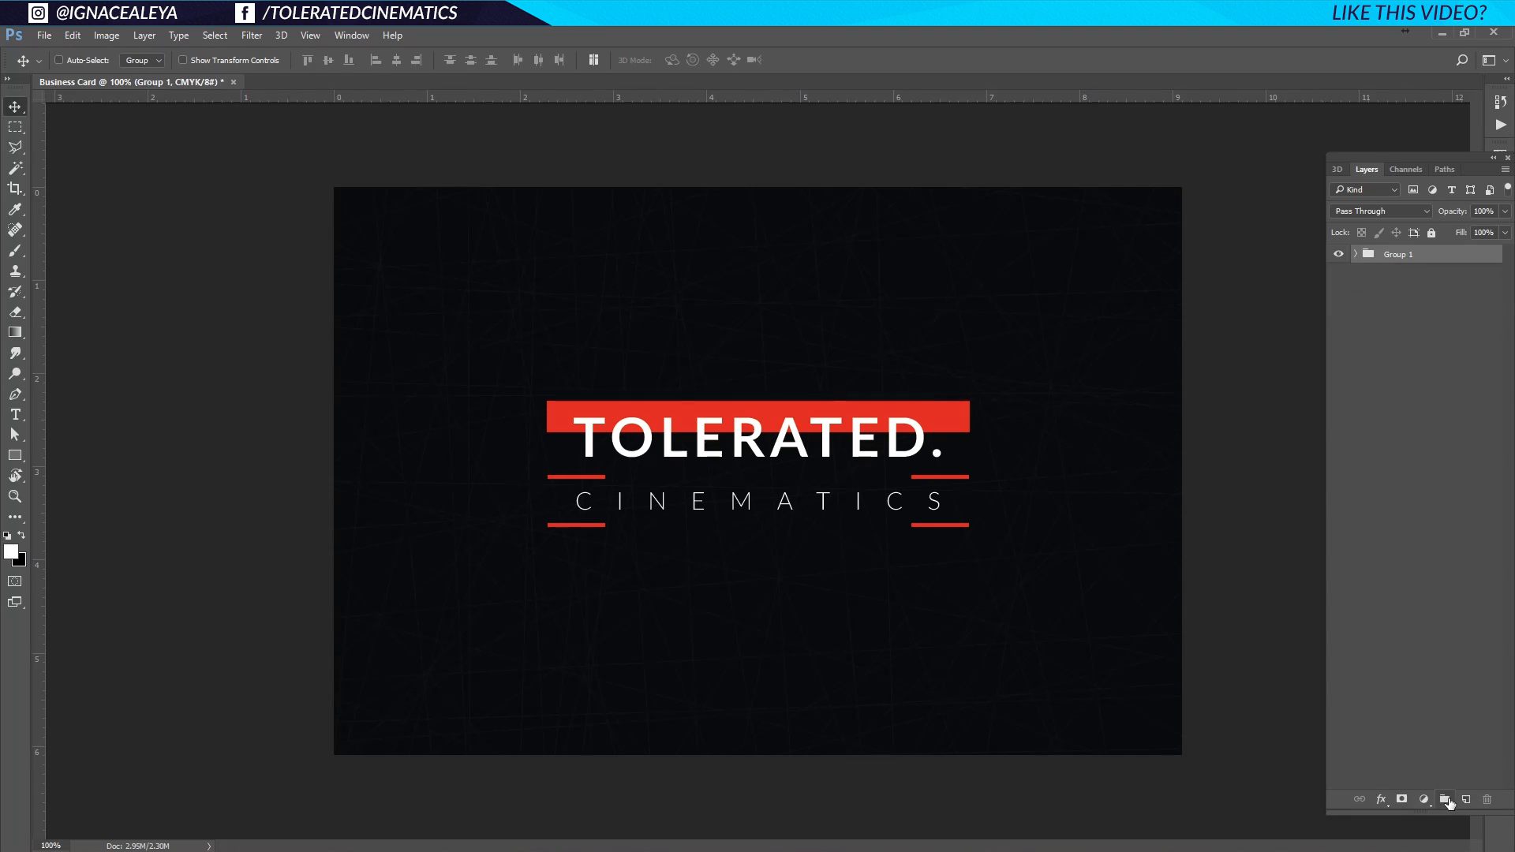
pyautogui.doubleClick(1404, 256)
pyautogui.write('Front Part')
pyautogui.press('Return')
# Add an empty layer named Background above the Front Part group.
pyautogui.click(1465, 800)
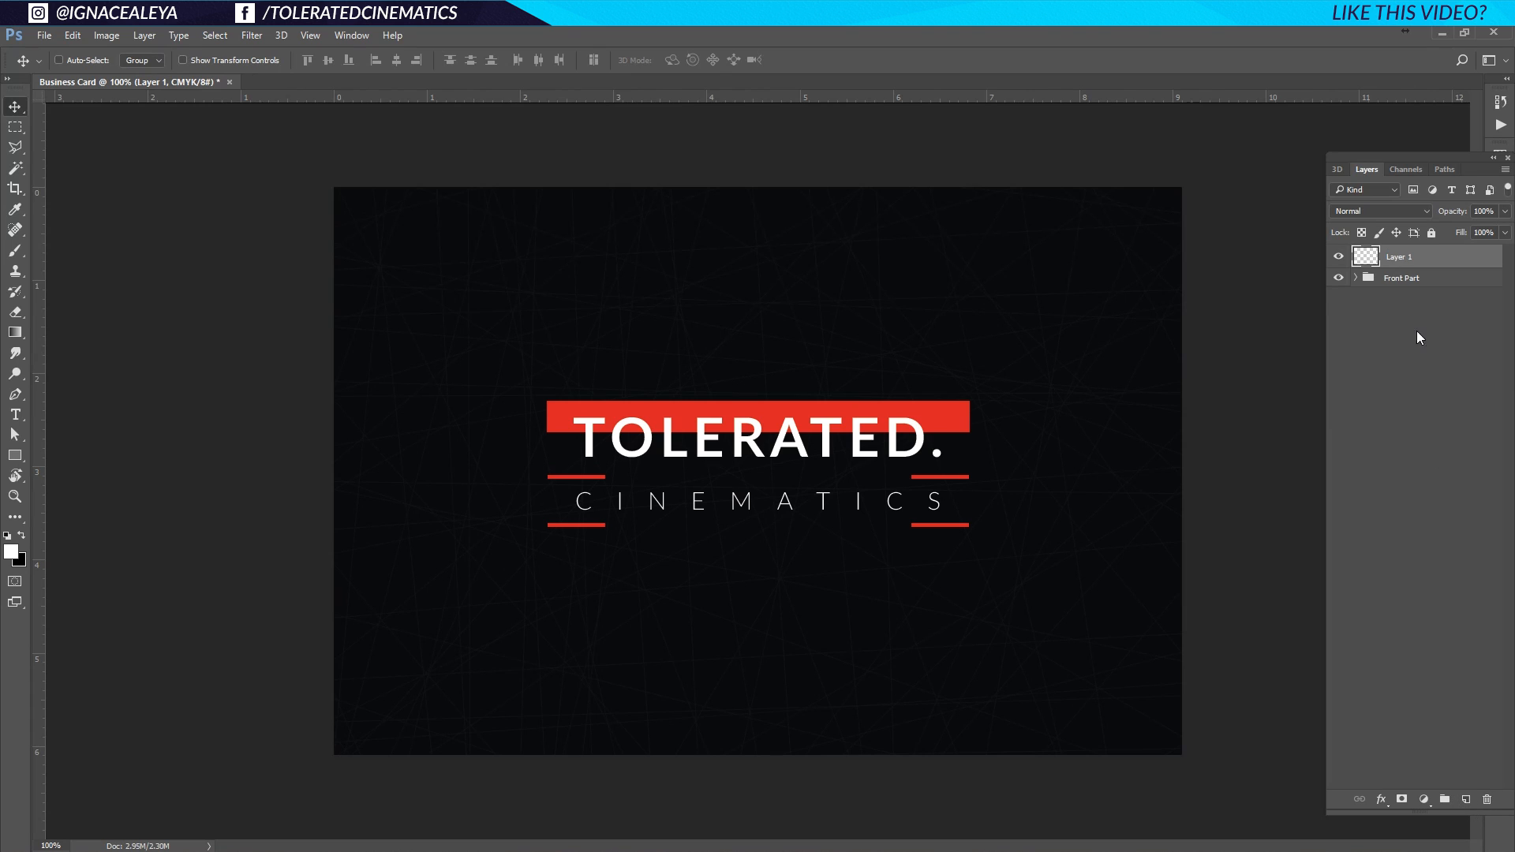
pyautogui.doubleClick(1405, 257)
pyautogui.write('Background')
pyautogui.press('Return')
# Fill the Background layer with light grey #f1f1f1 using the foreground colour.
pyautogui.click(11, 552)
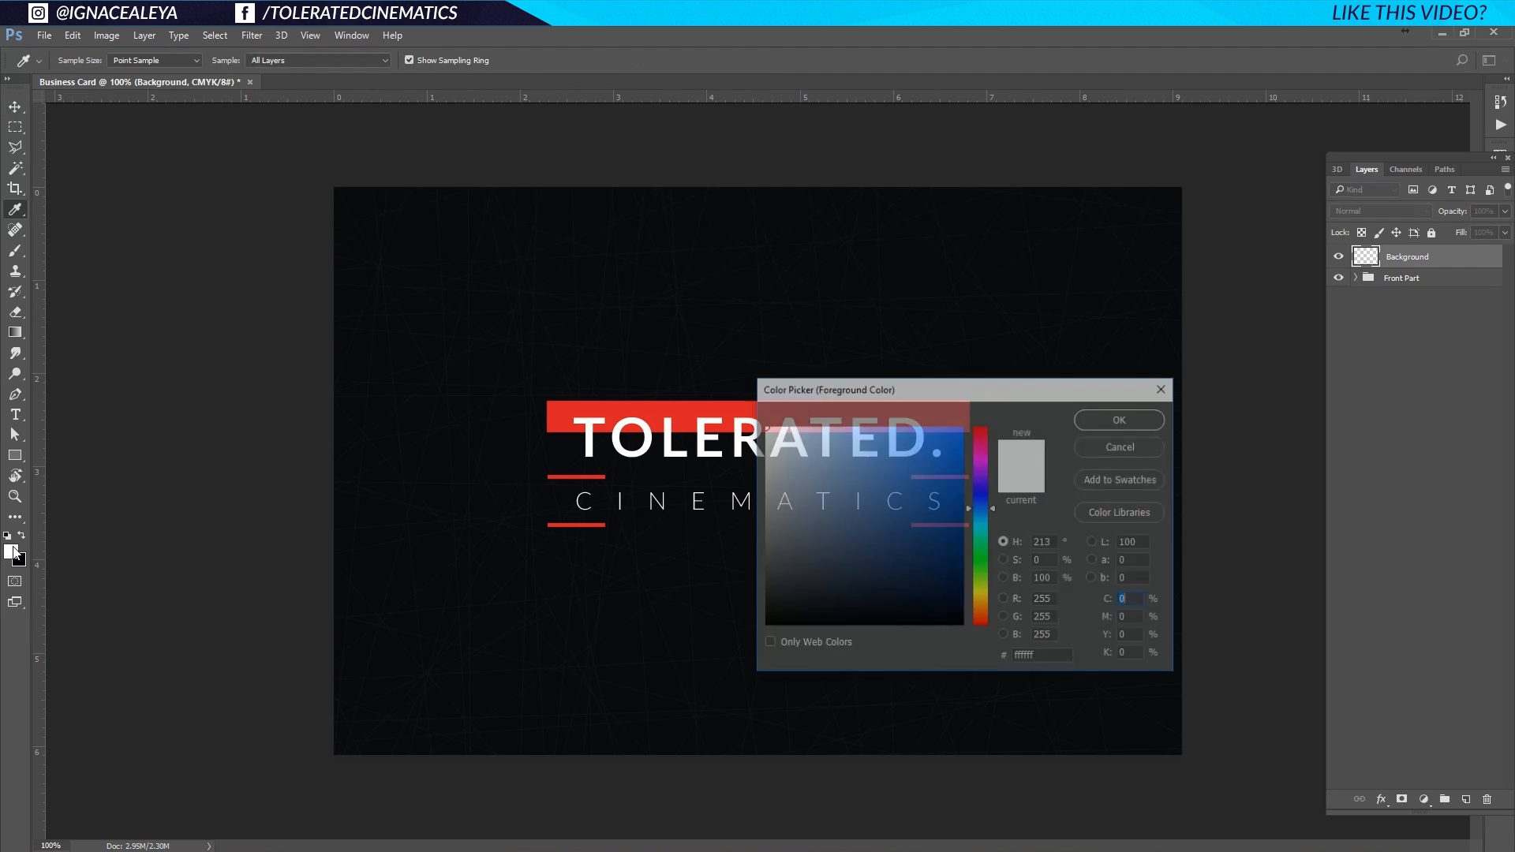
pyautogui.click(763, 436)
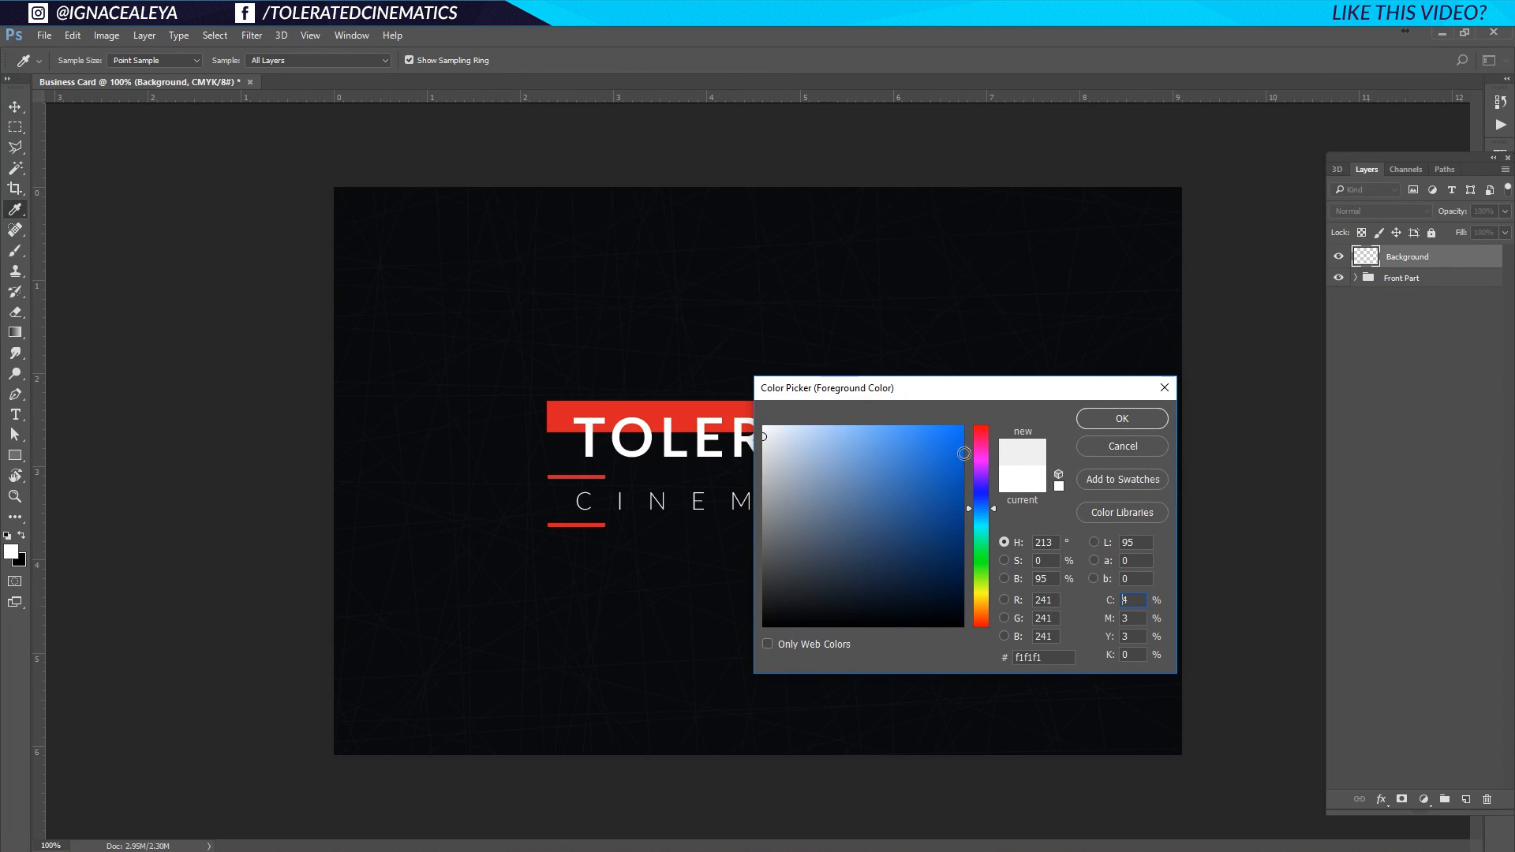
pyautogui.click(1137, 420)
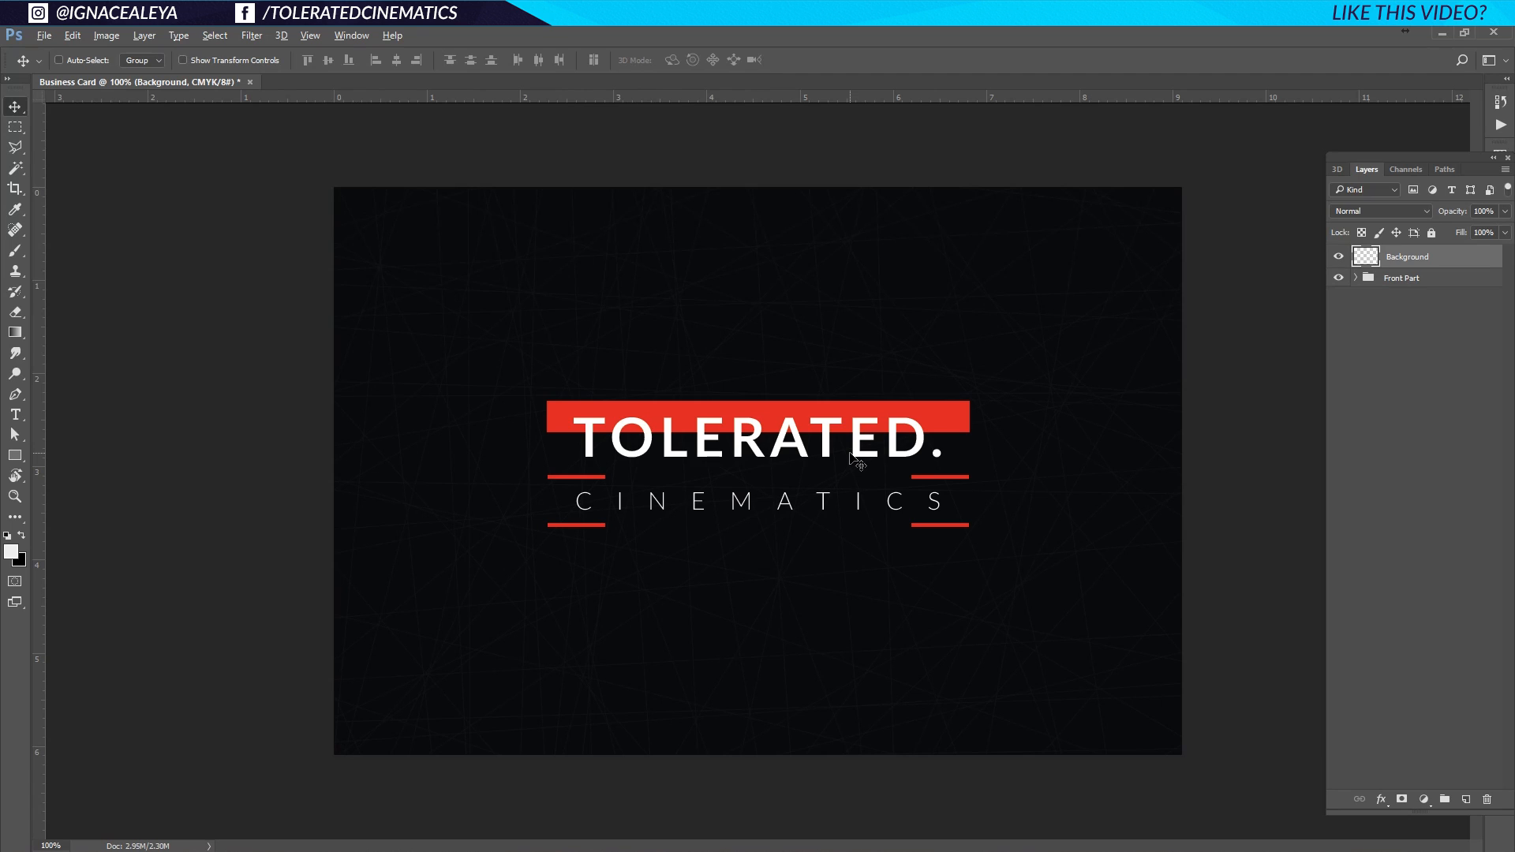
pyautogui.hotkey('alt', 'BackSpace')
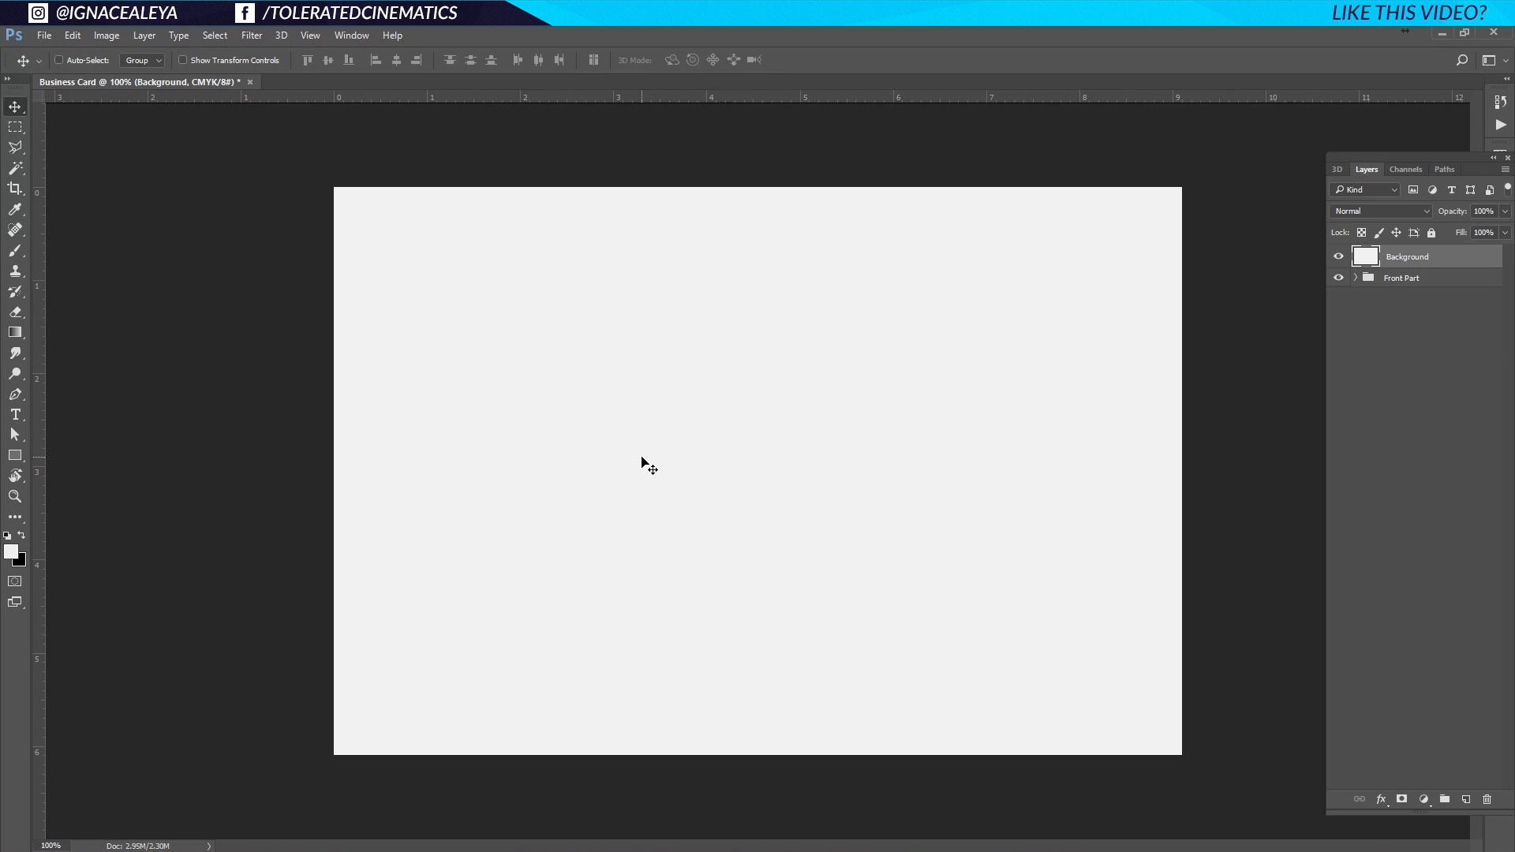
# Type the cardholder's name on the card with the Type tool and select it.
pyautogui.click(17, 416)
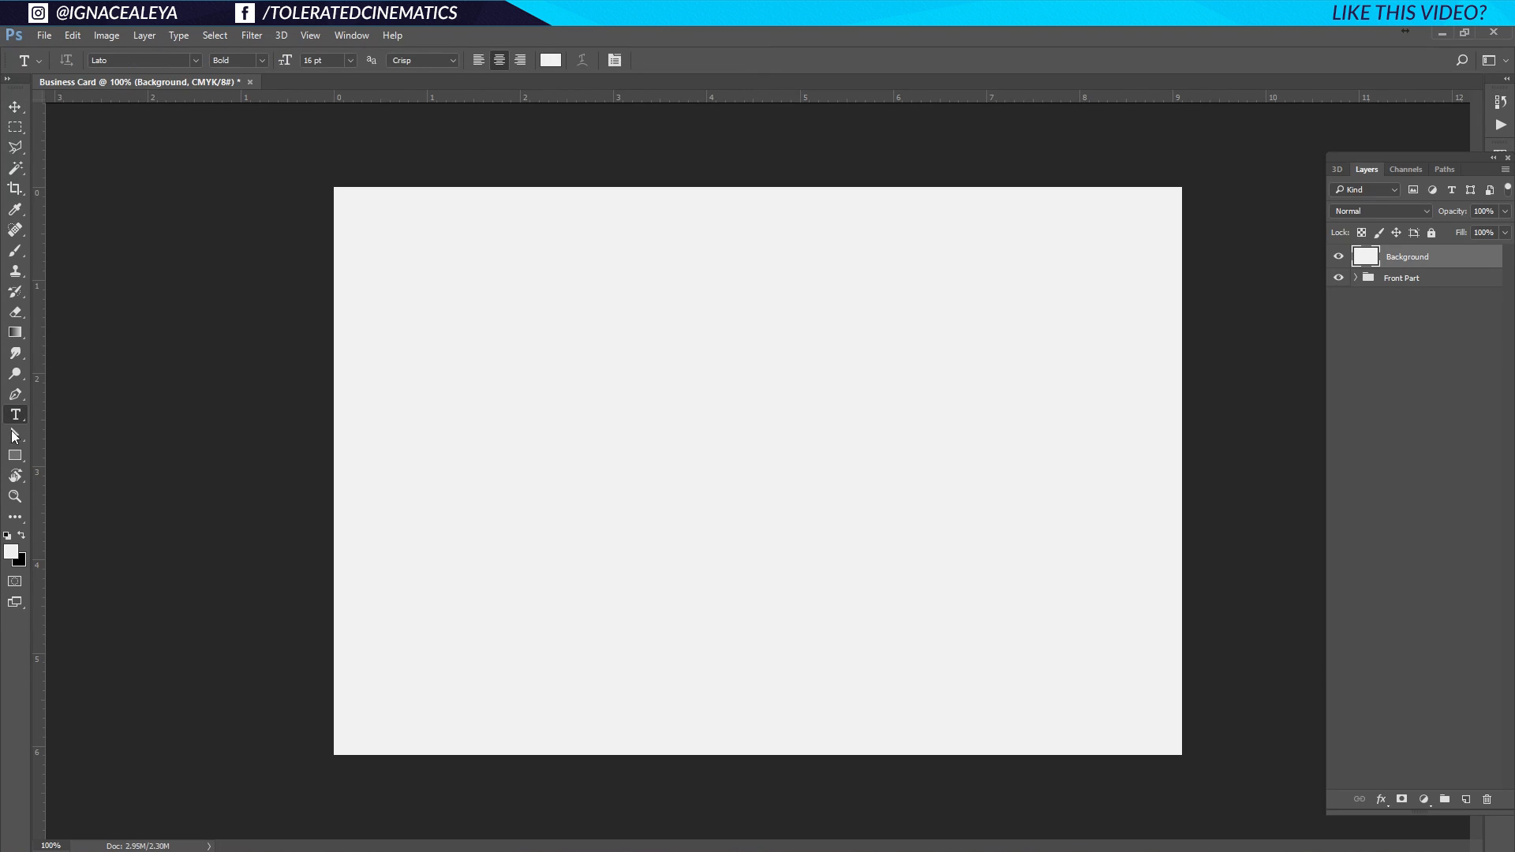
pyautogui.click(644, 327)
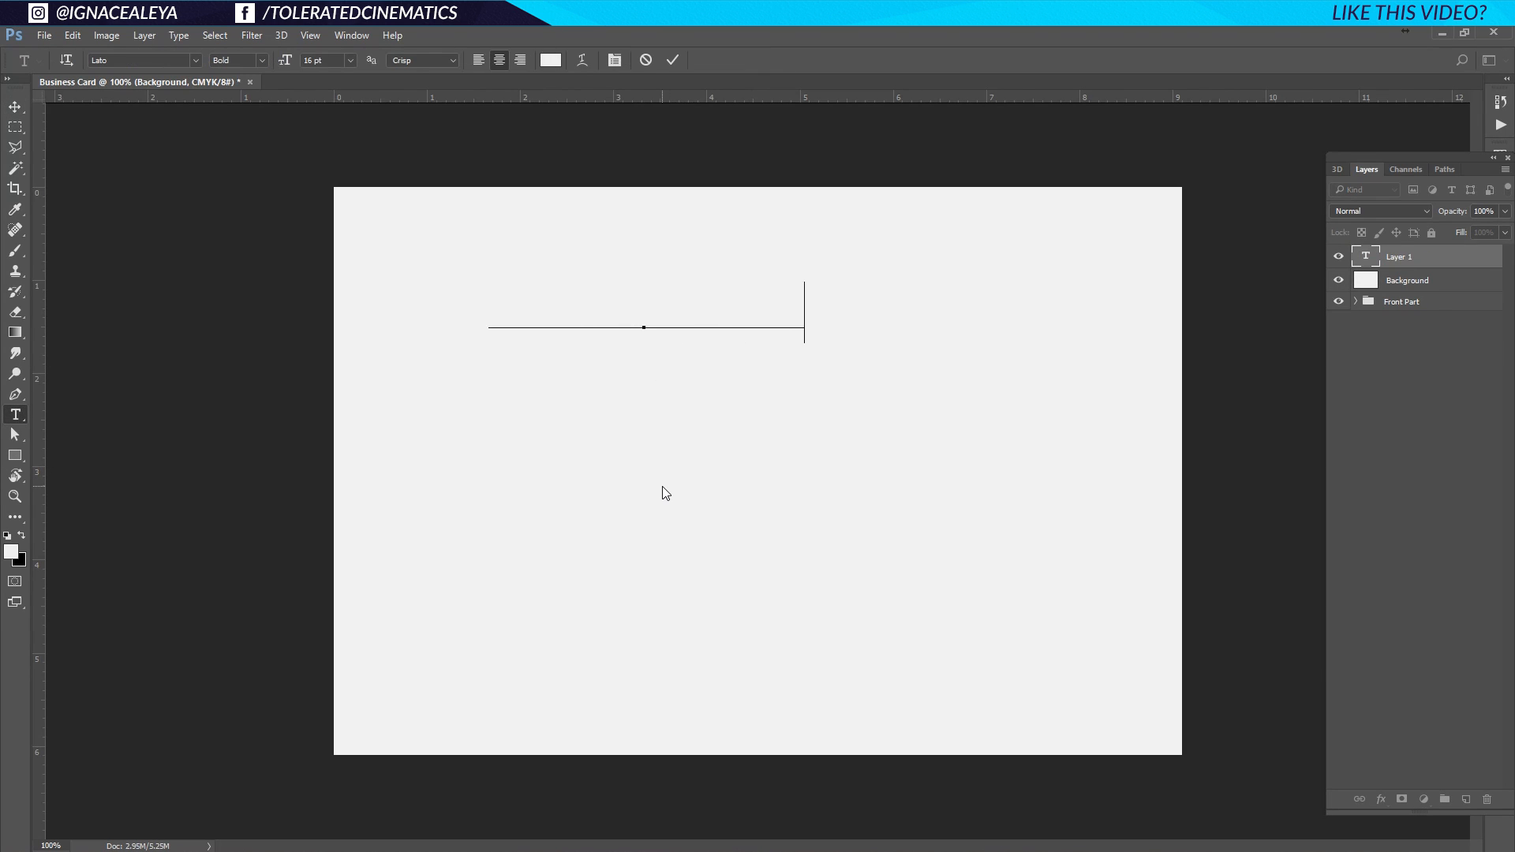
pyautogui.hotkey('ctrl', 'a')
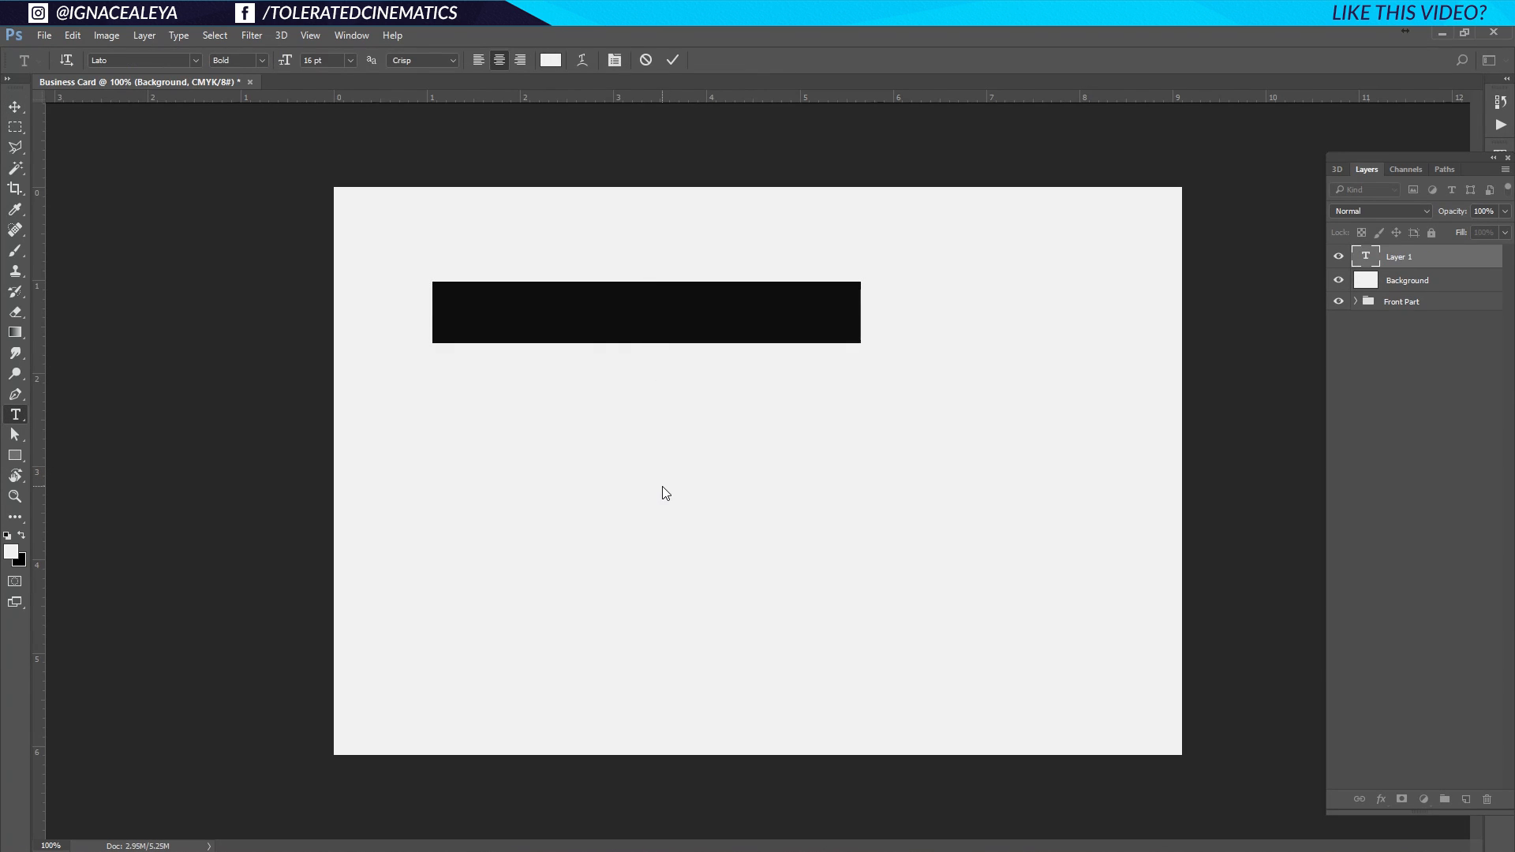
# Colour the name red from the Swatches panel, commit it, and nudge it up and right.
pyautogui.click(551, 60)
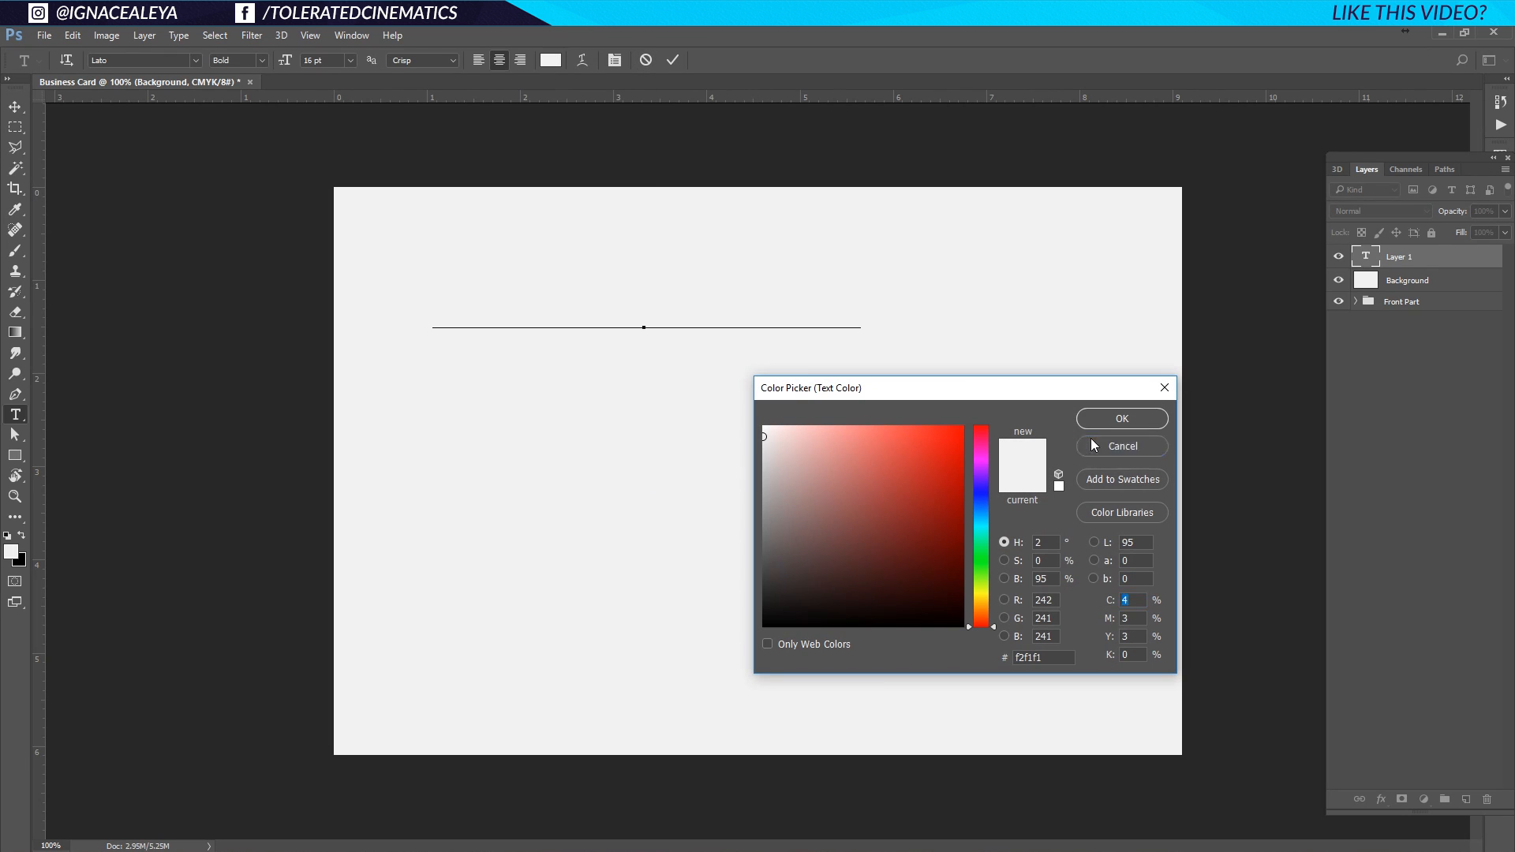
pyautogui.click(1122, 446)
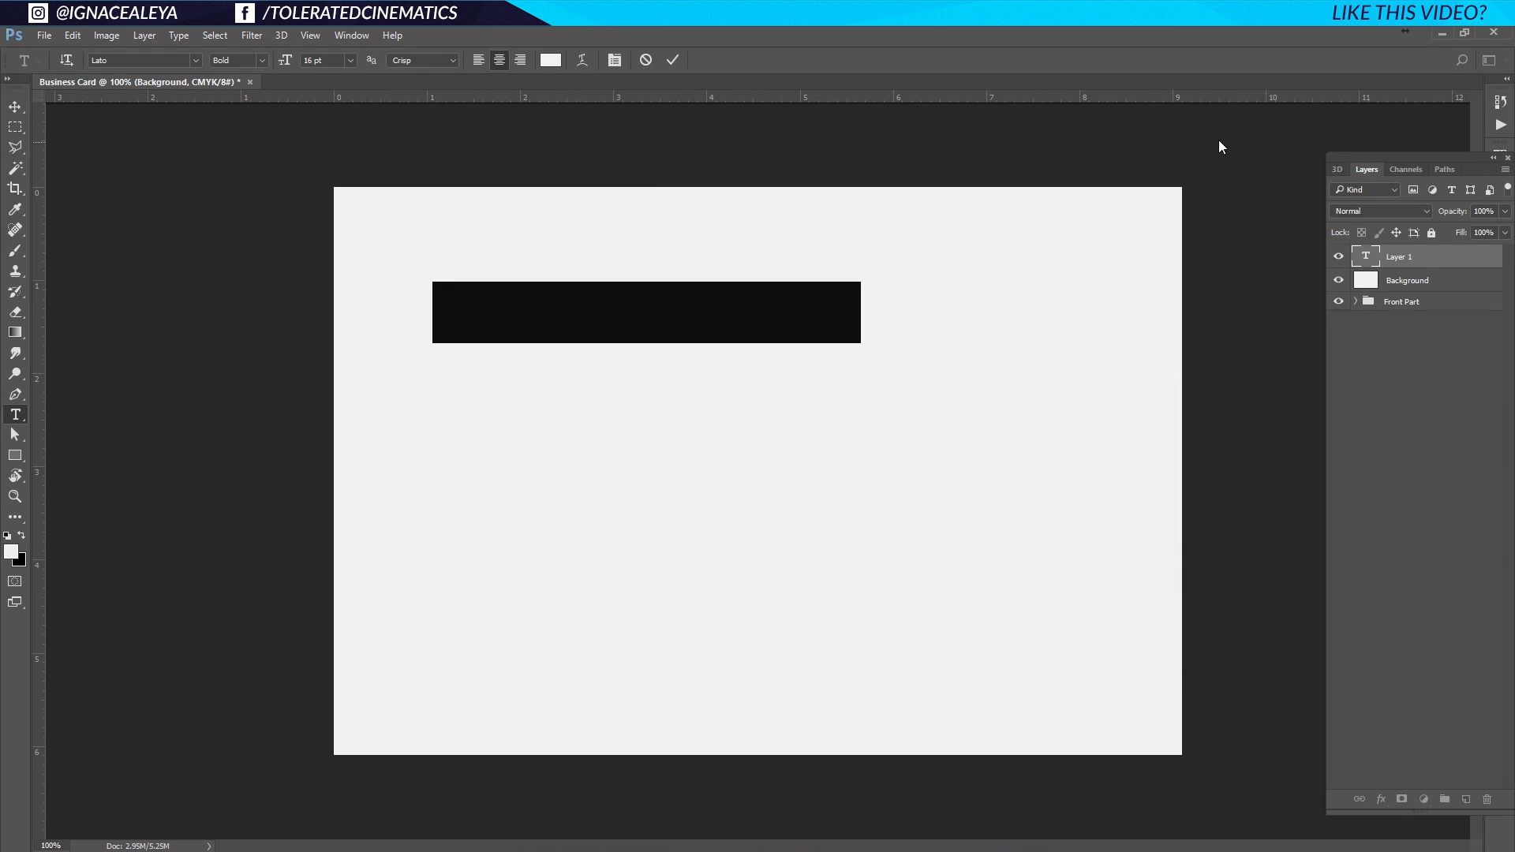
pyautogui.click(351, 36)
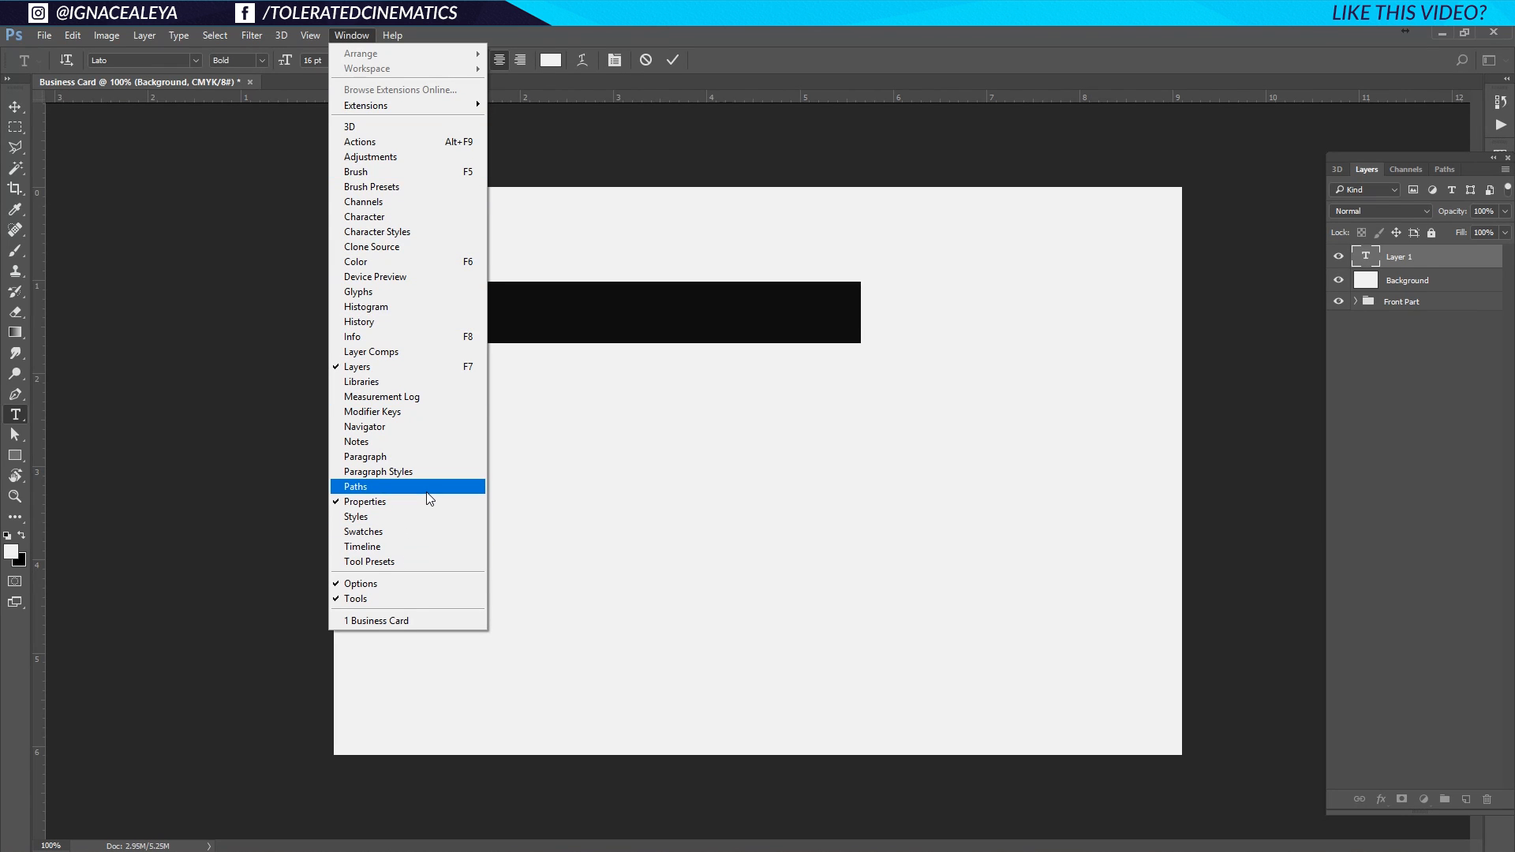
pyautogui.click(371, 531)
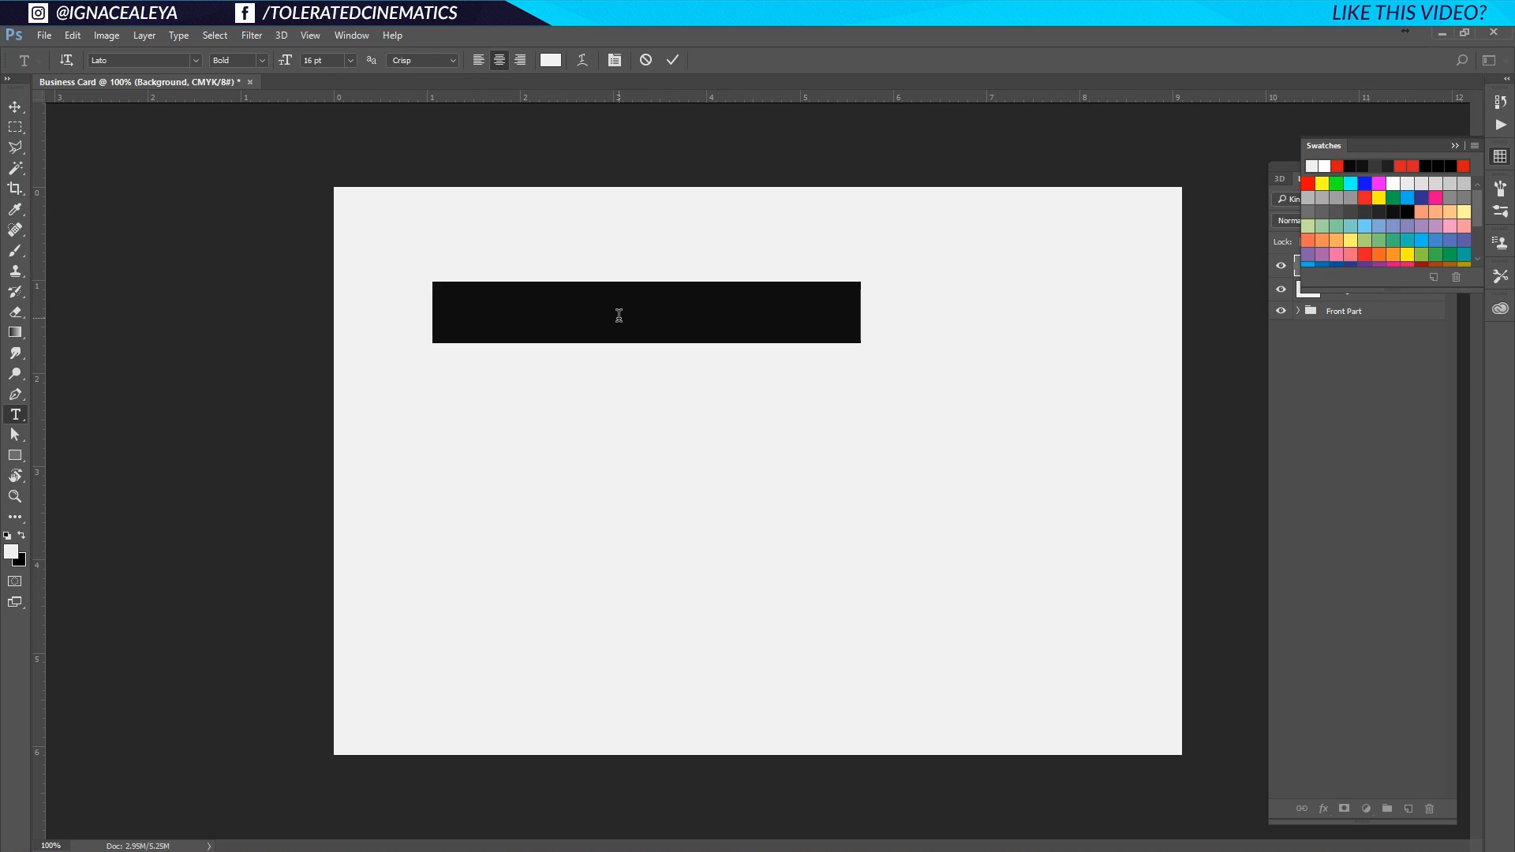
pyautogui.click(1339, 165)
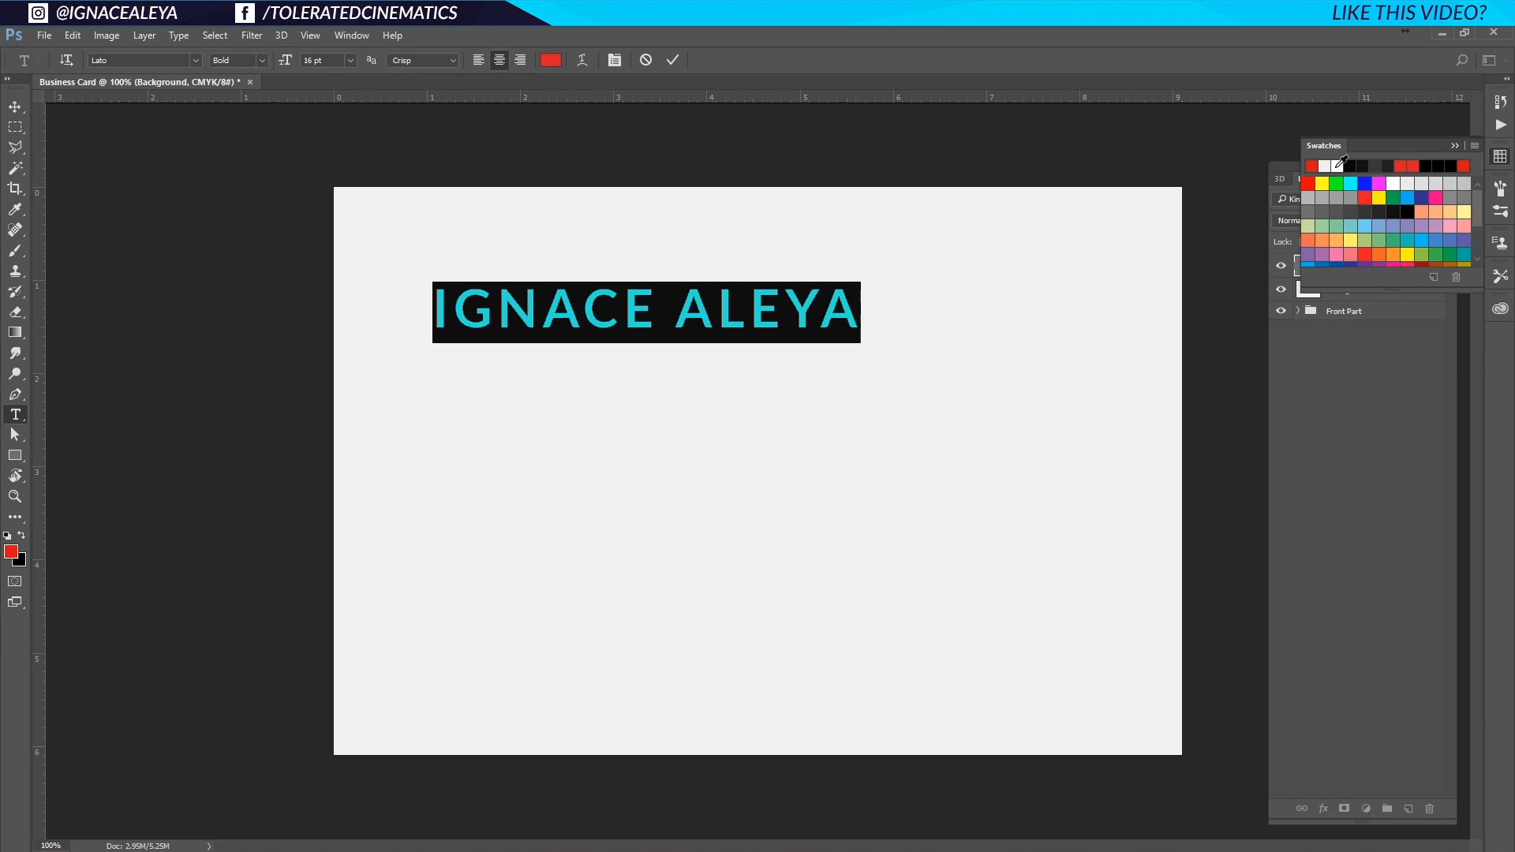
pyautogui.click(15, 105)
pyautogui.moveTo(551, 329); pyautogui.dragTo(608, 331)
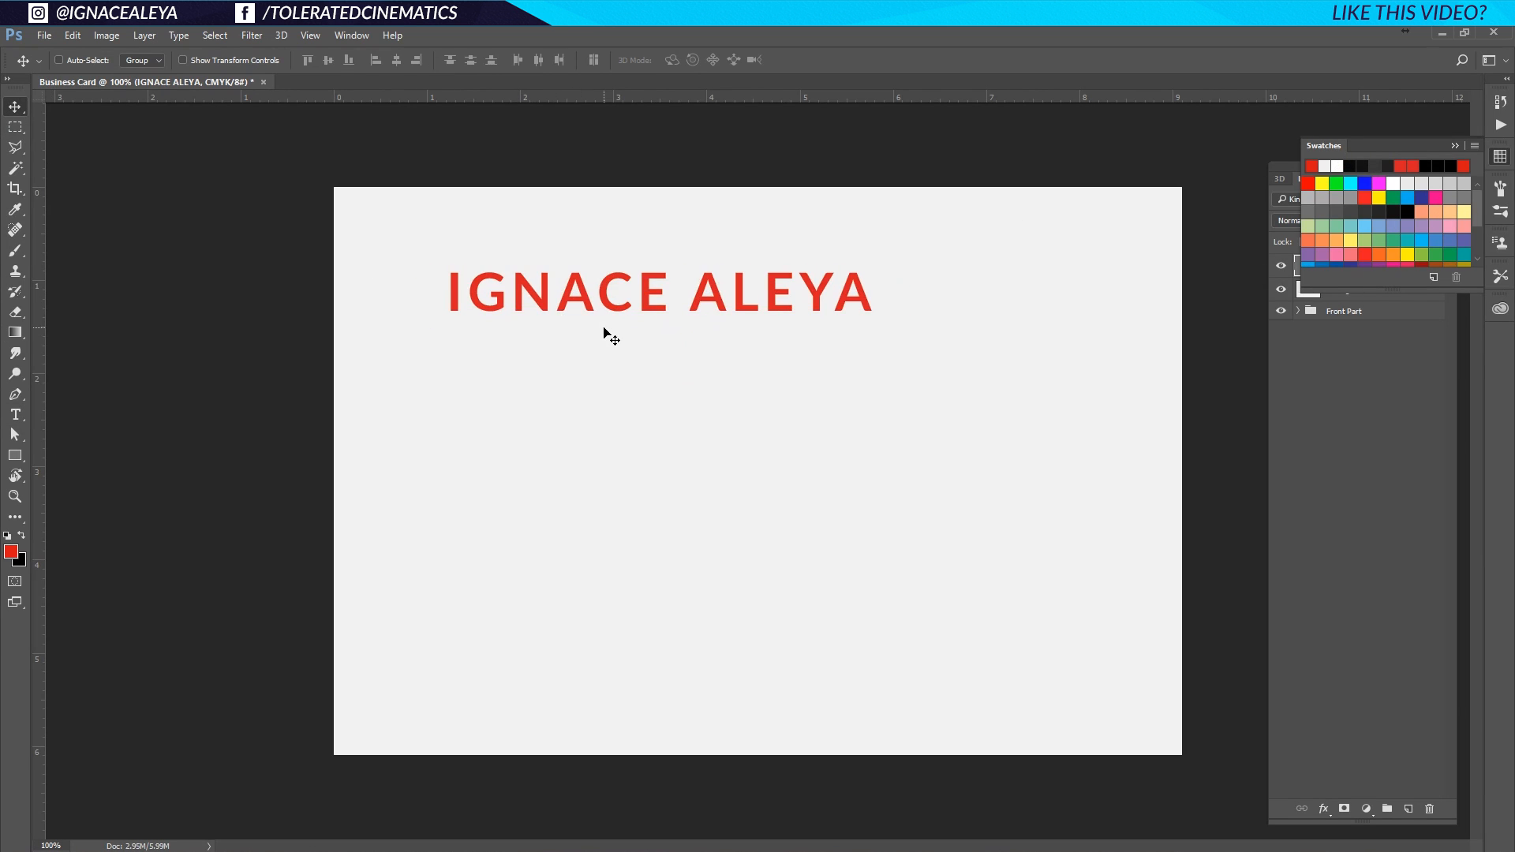
# Reselect the whole name line to edit its character settings.
pyautogui.press('t')
pyautogui.click(626, 291)
pyautogui.hotkey('ctrl', 'a')
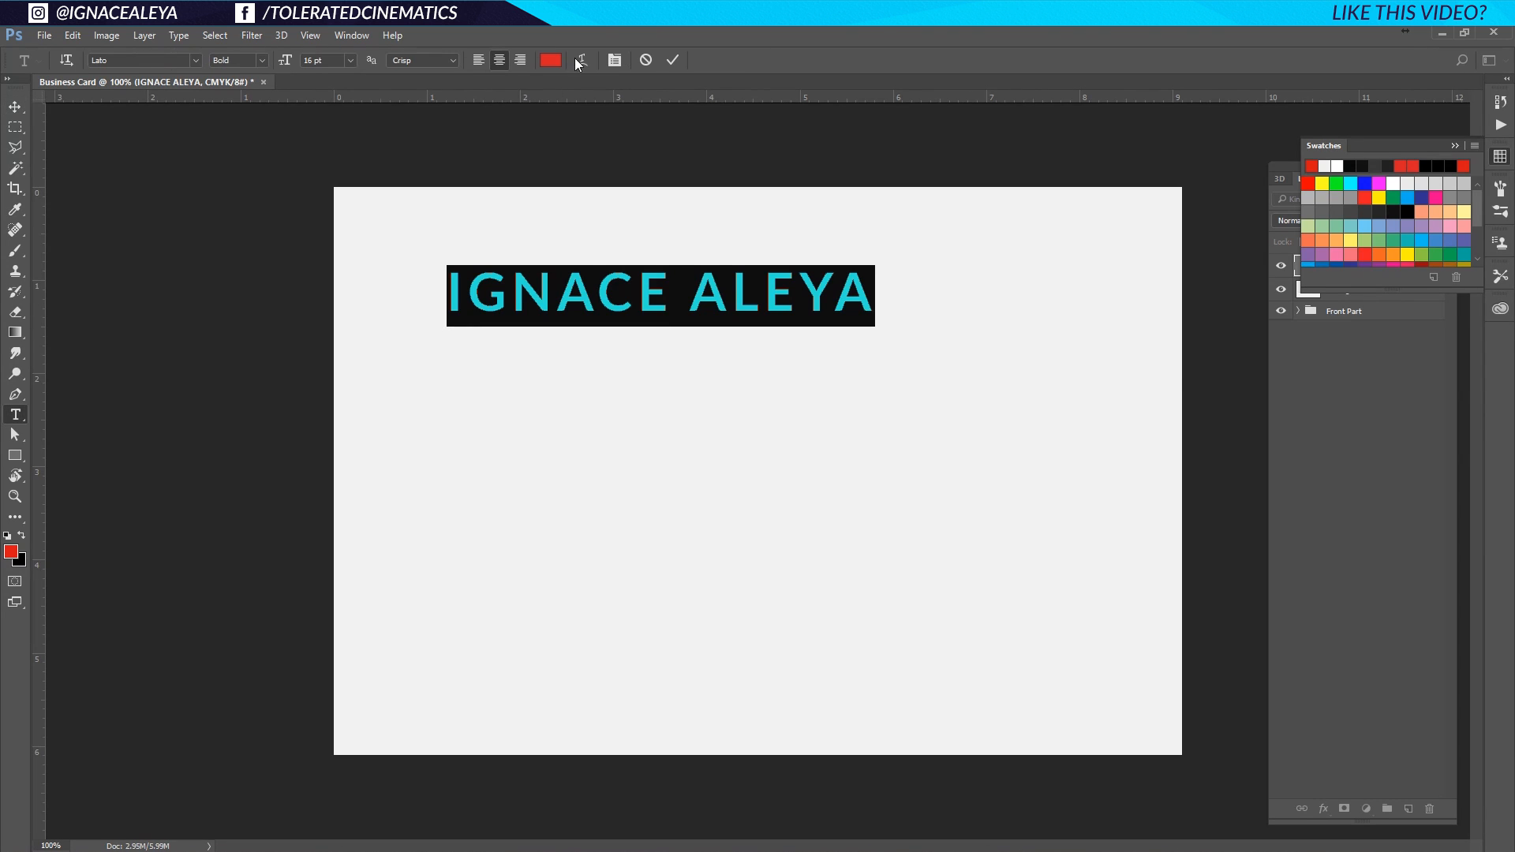
pyautogui.click(614, 60)
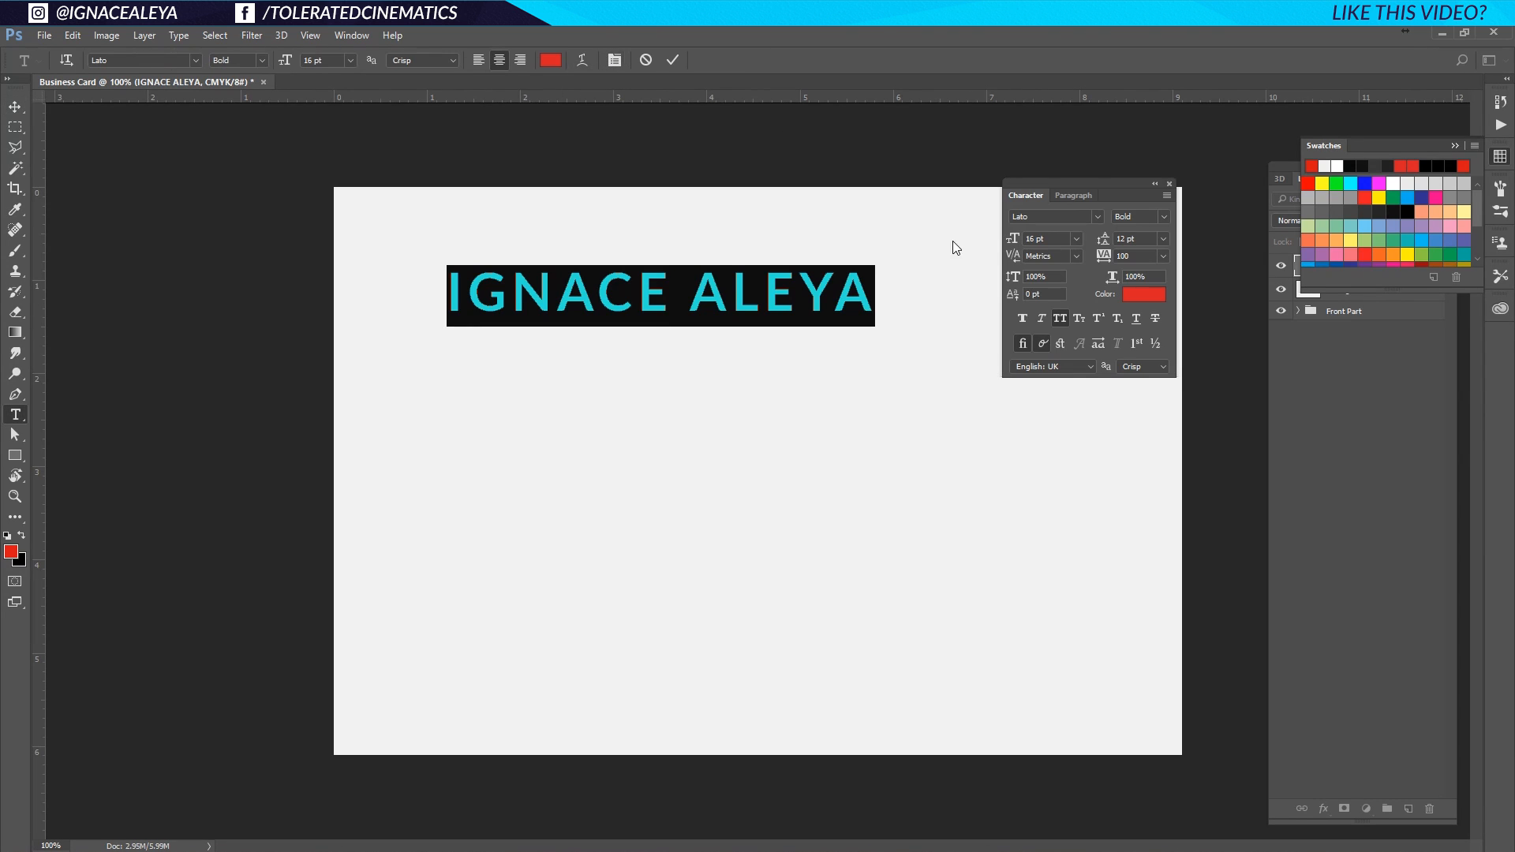
# Set the name's font size to 12 pt and its tracking to 0.
pyautogui.click(1075, 238)
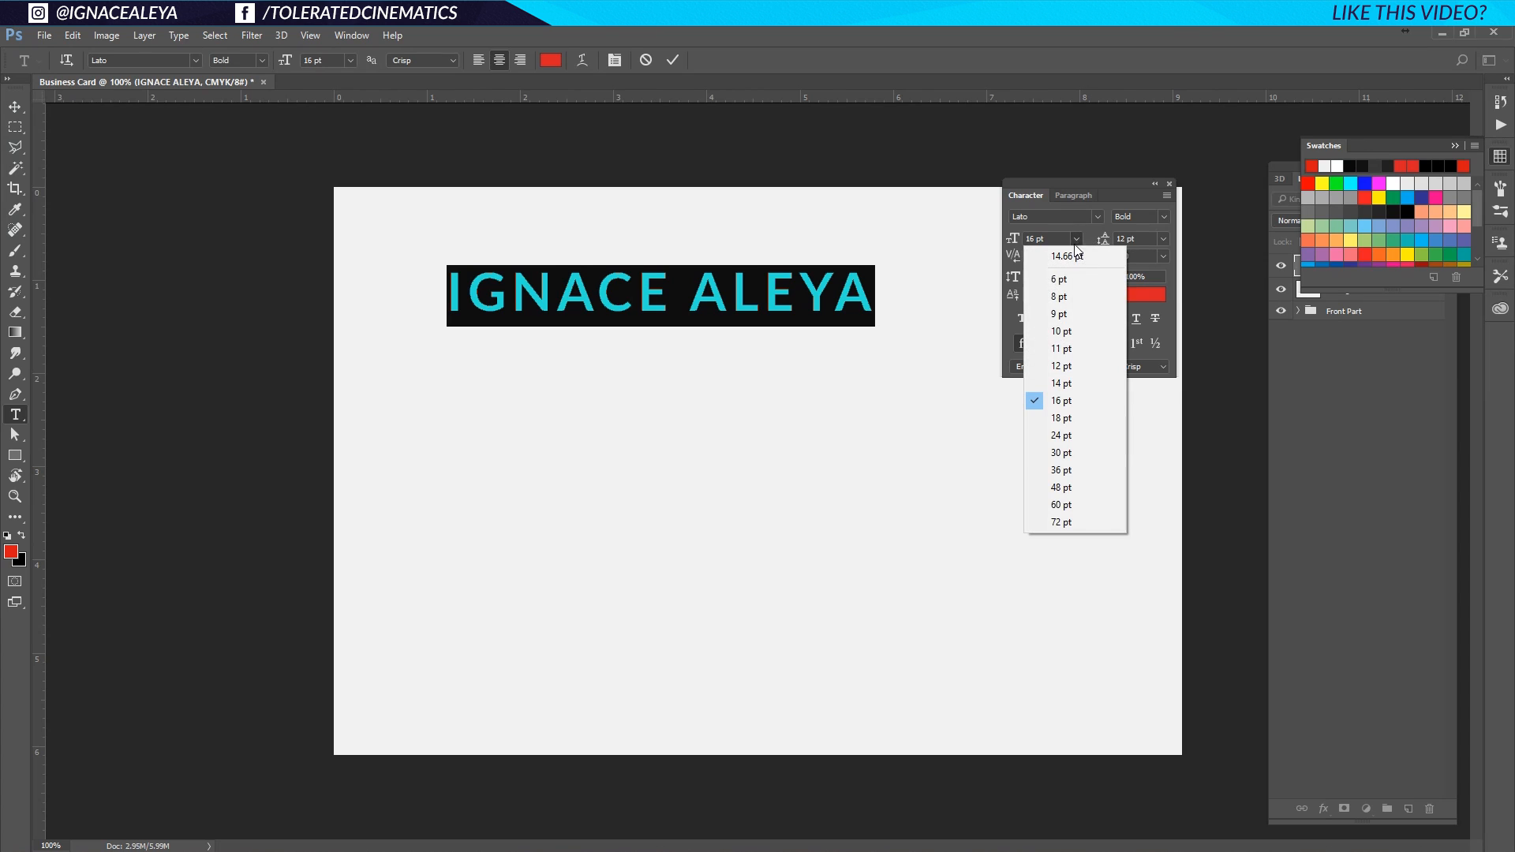
pyautogui.click(1074, 238)
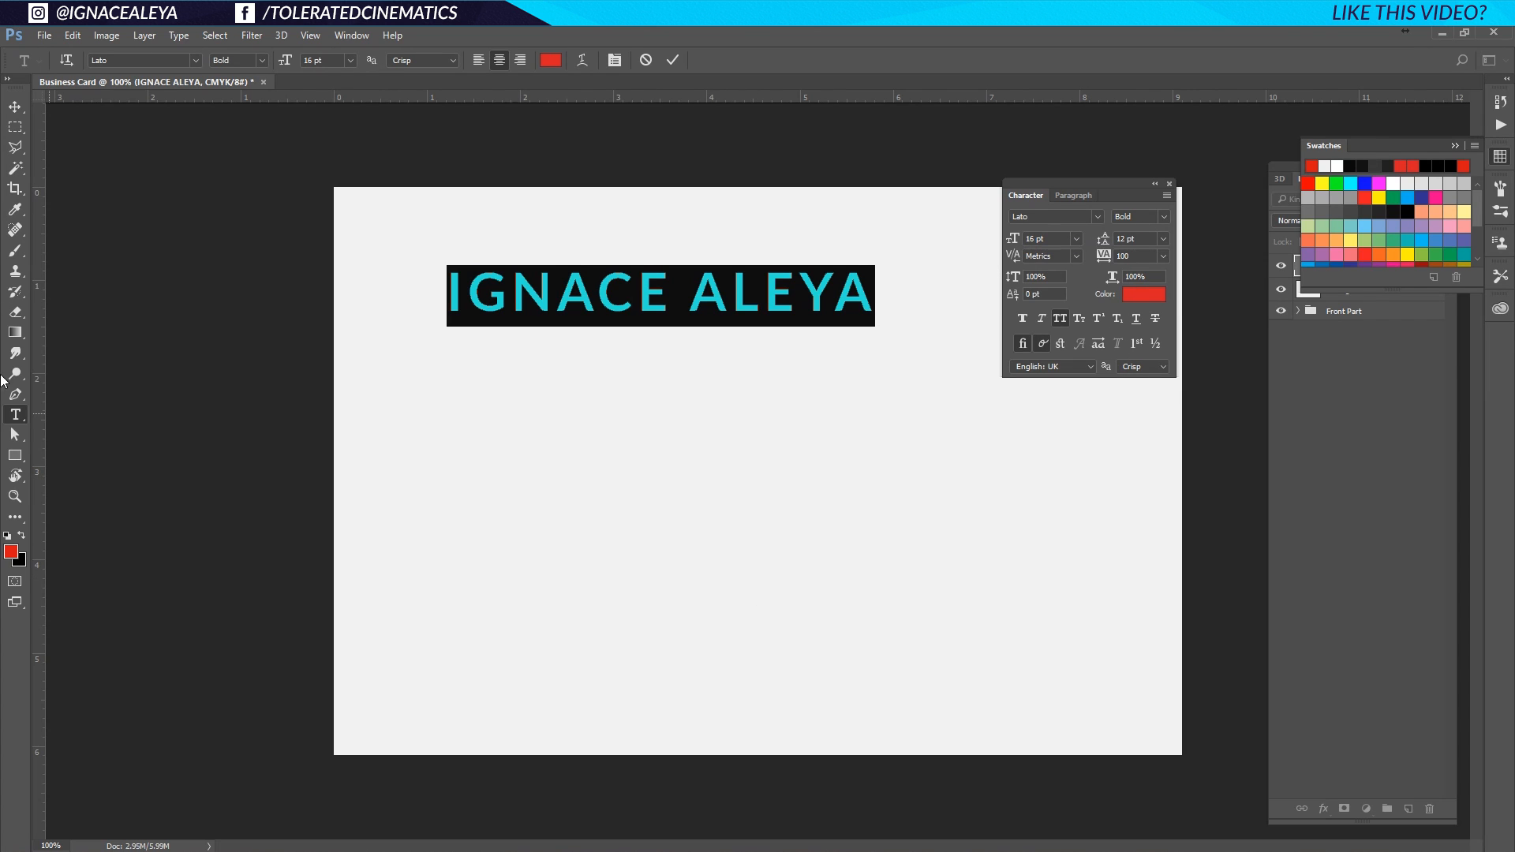
pyautogui.click(15, 106)
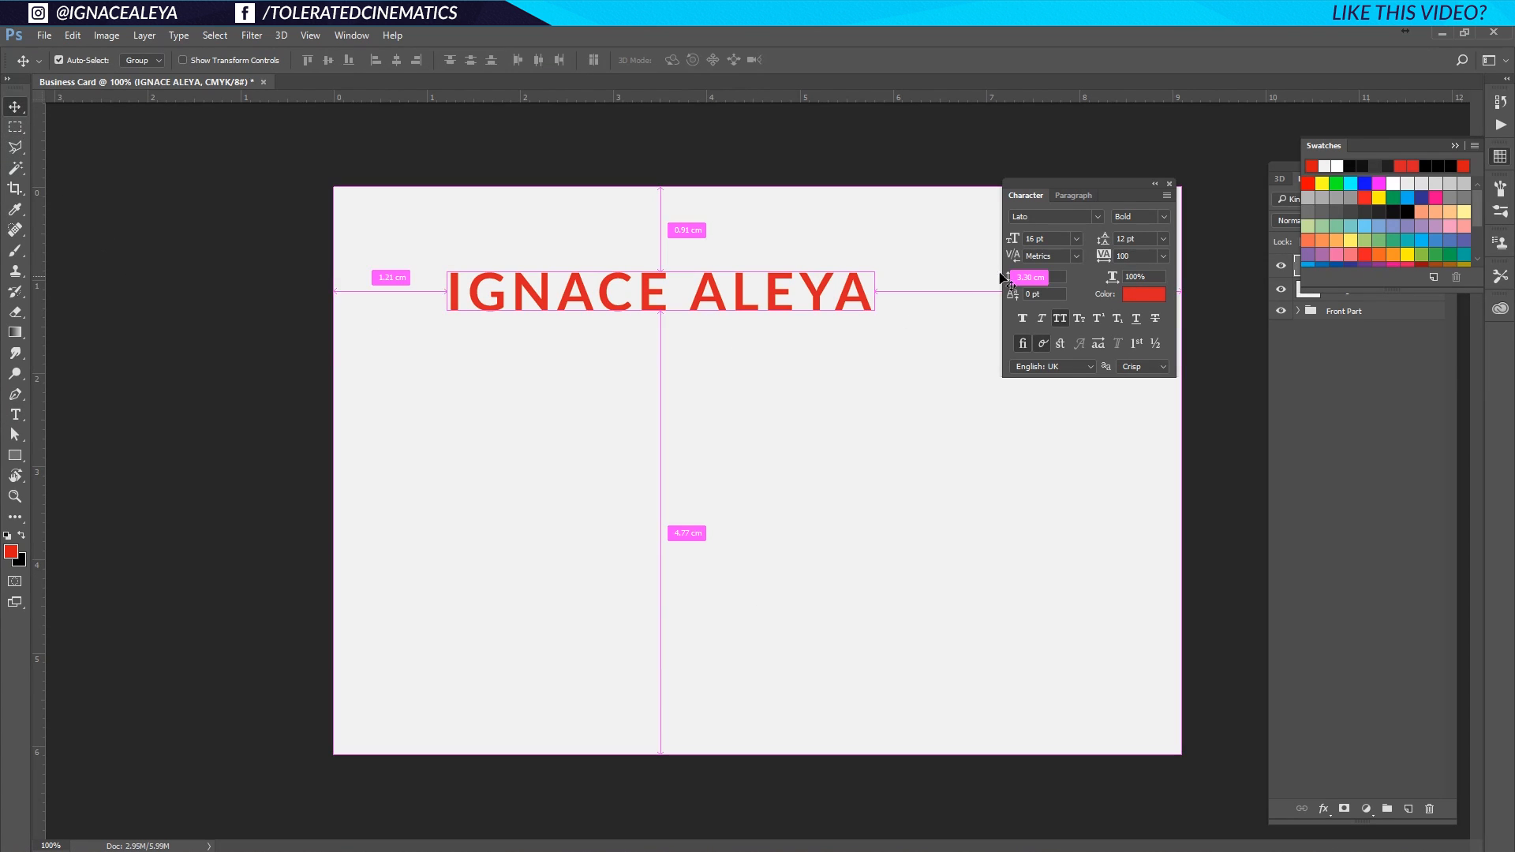
pyautogui.doubleClick(745, 306)
pyautogui.click(1076, 239)
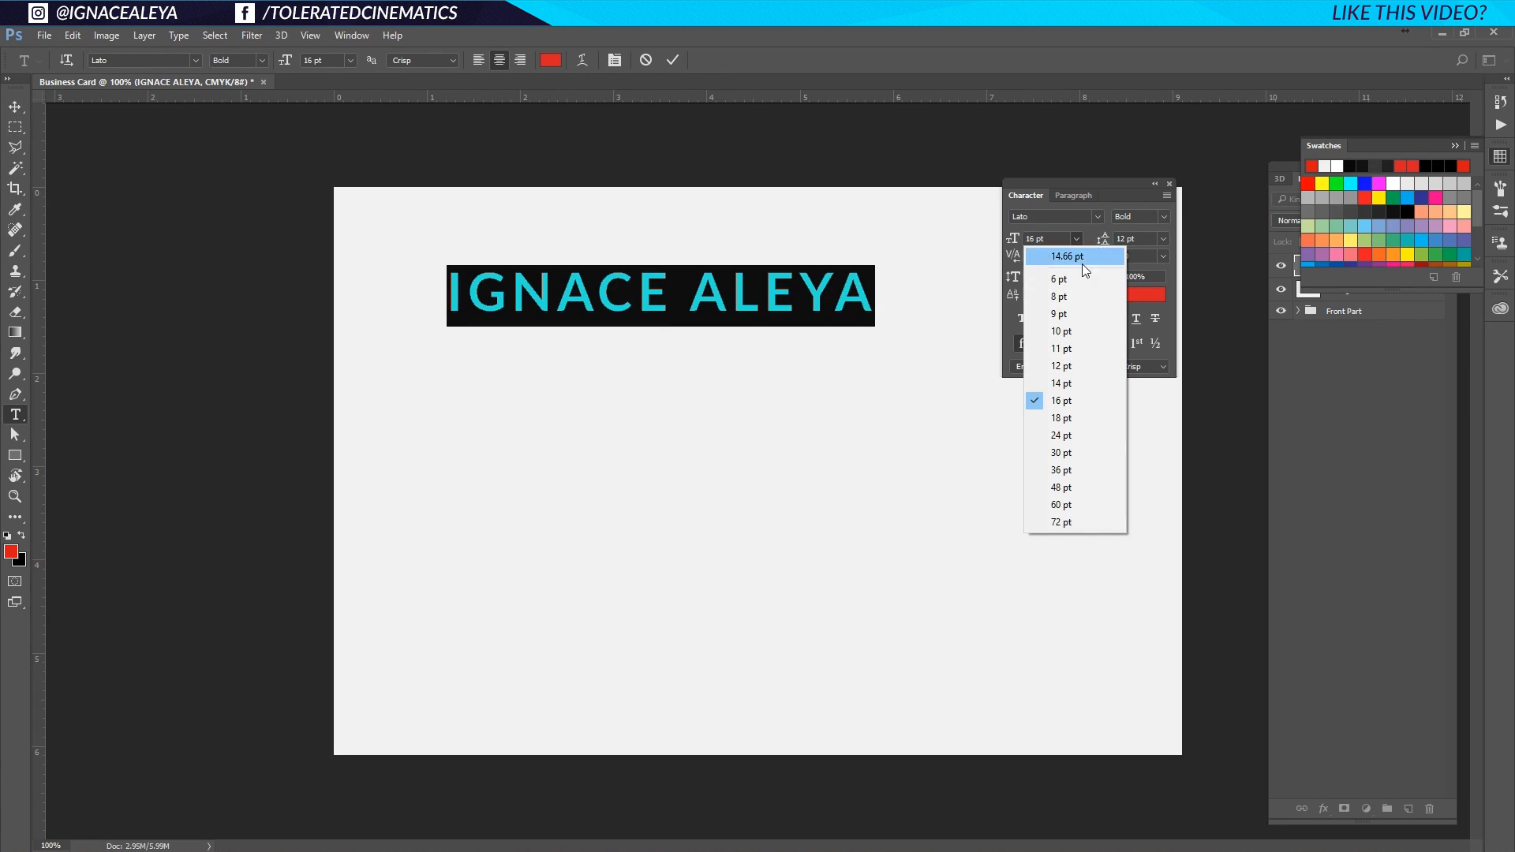
pyautogui.click(1072, 366)
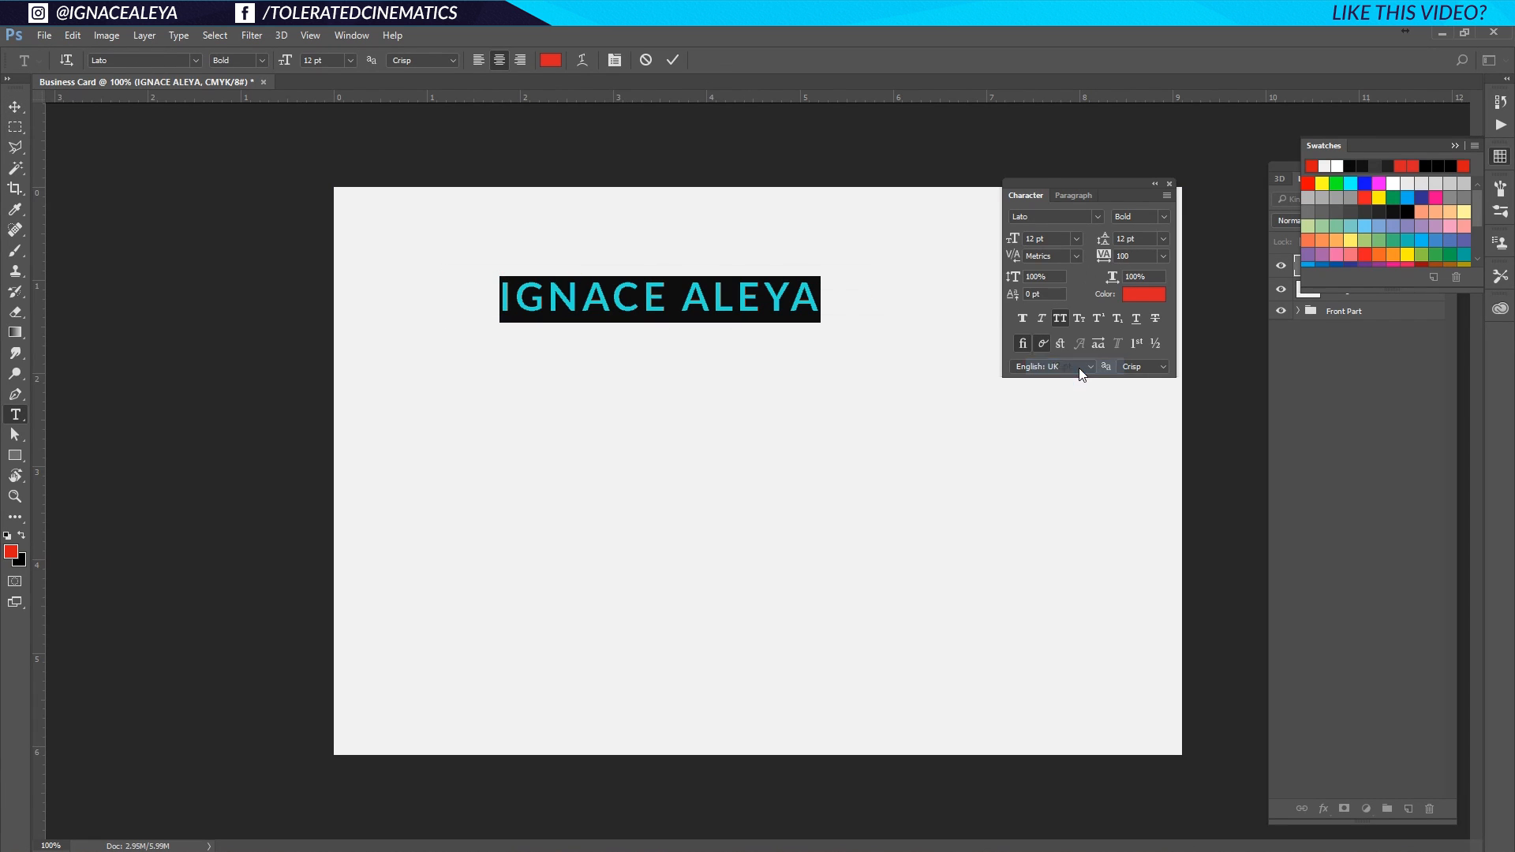
pyautogui.click(1158, 257)
pyautogui.click(1148, 390)
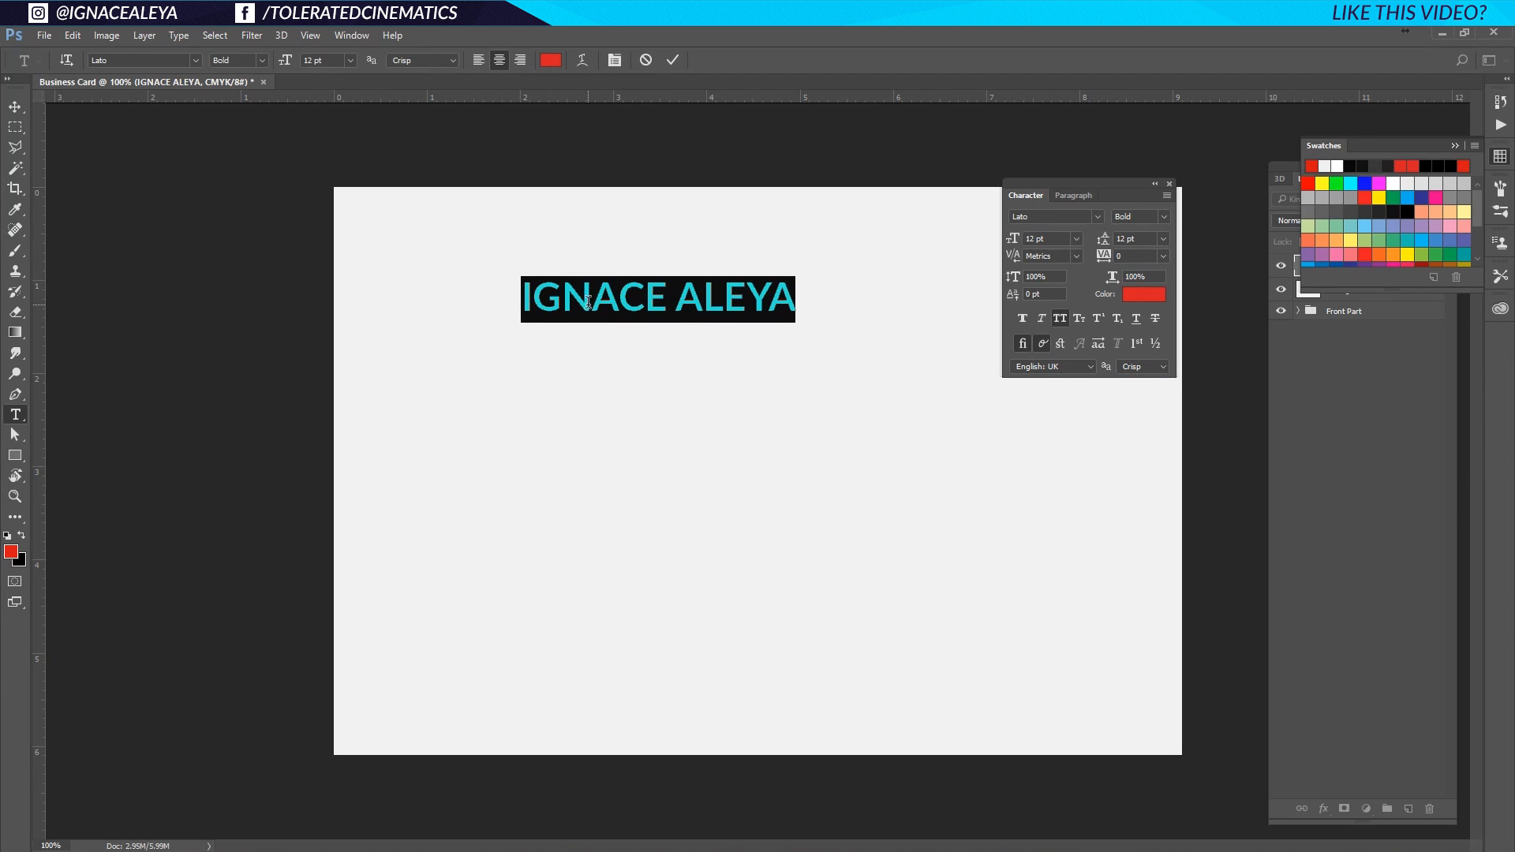
pyautogui.click(588, 301)
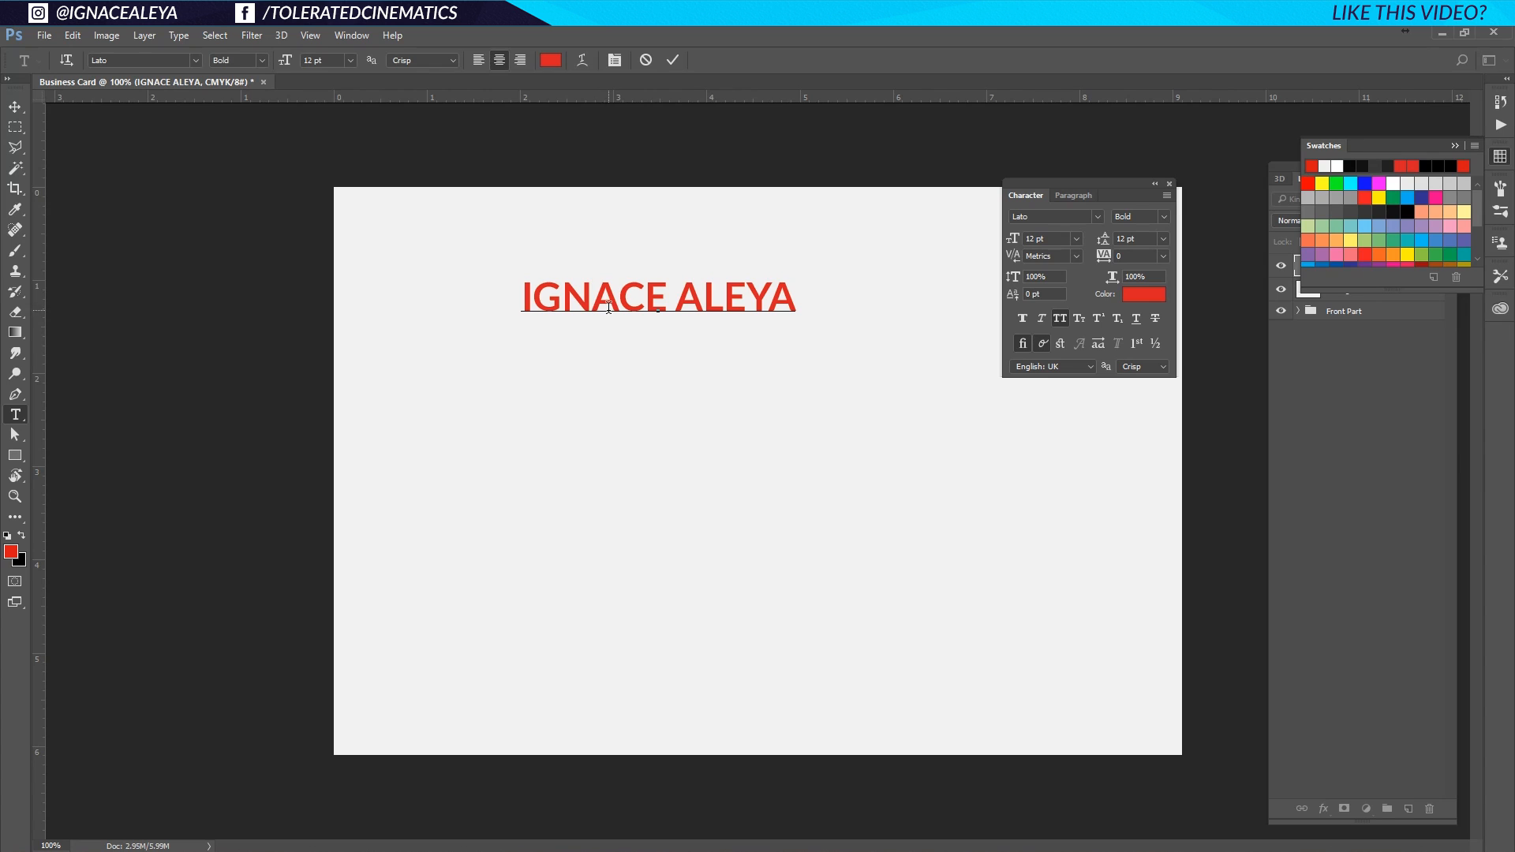
# Commit the name and move it toward the top of the card with guides shown.
pyautogui.hotkey('ctrl', 'Return')
pyautogui.press('v')
pyautogui.moveTo(613, 304); pyautogui.dragTo(506, 262)
pyautogui.hotkey('ctrl', ';')
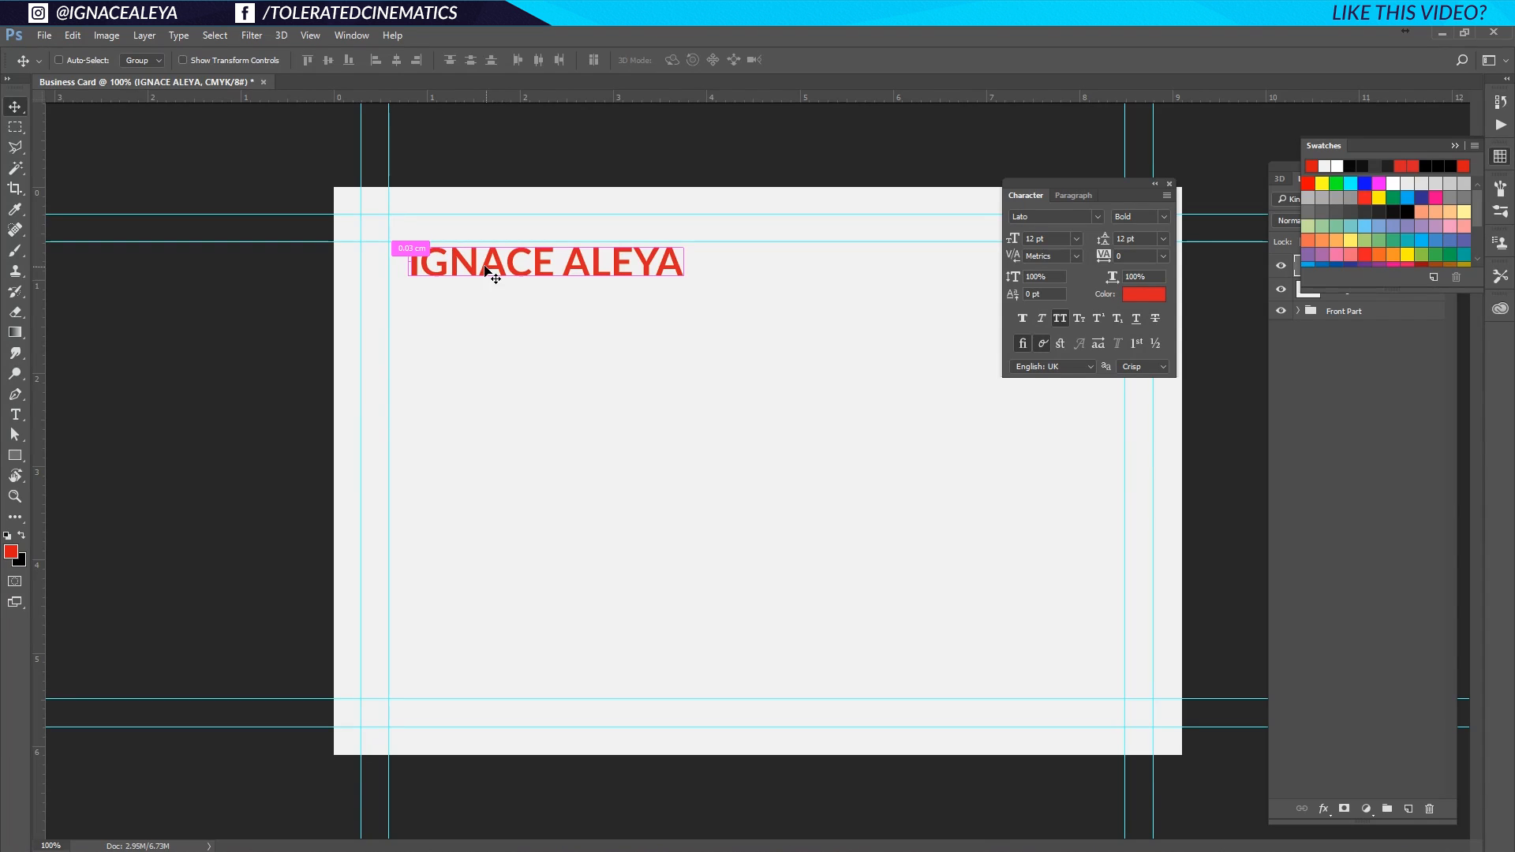
pyautogui.moveTo(459, 260); pyautogui.dragTo(621, 266)
# Centre the name horizontally, raise it slightly, hide guides, and duplicate its layer.
pyautogui.hotkey('ctrl', 'a')
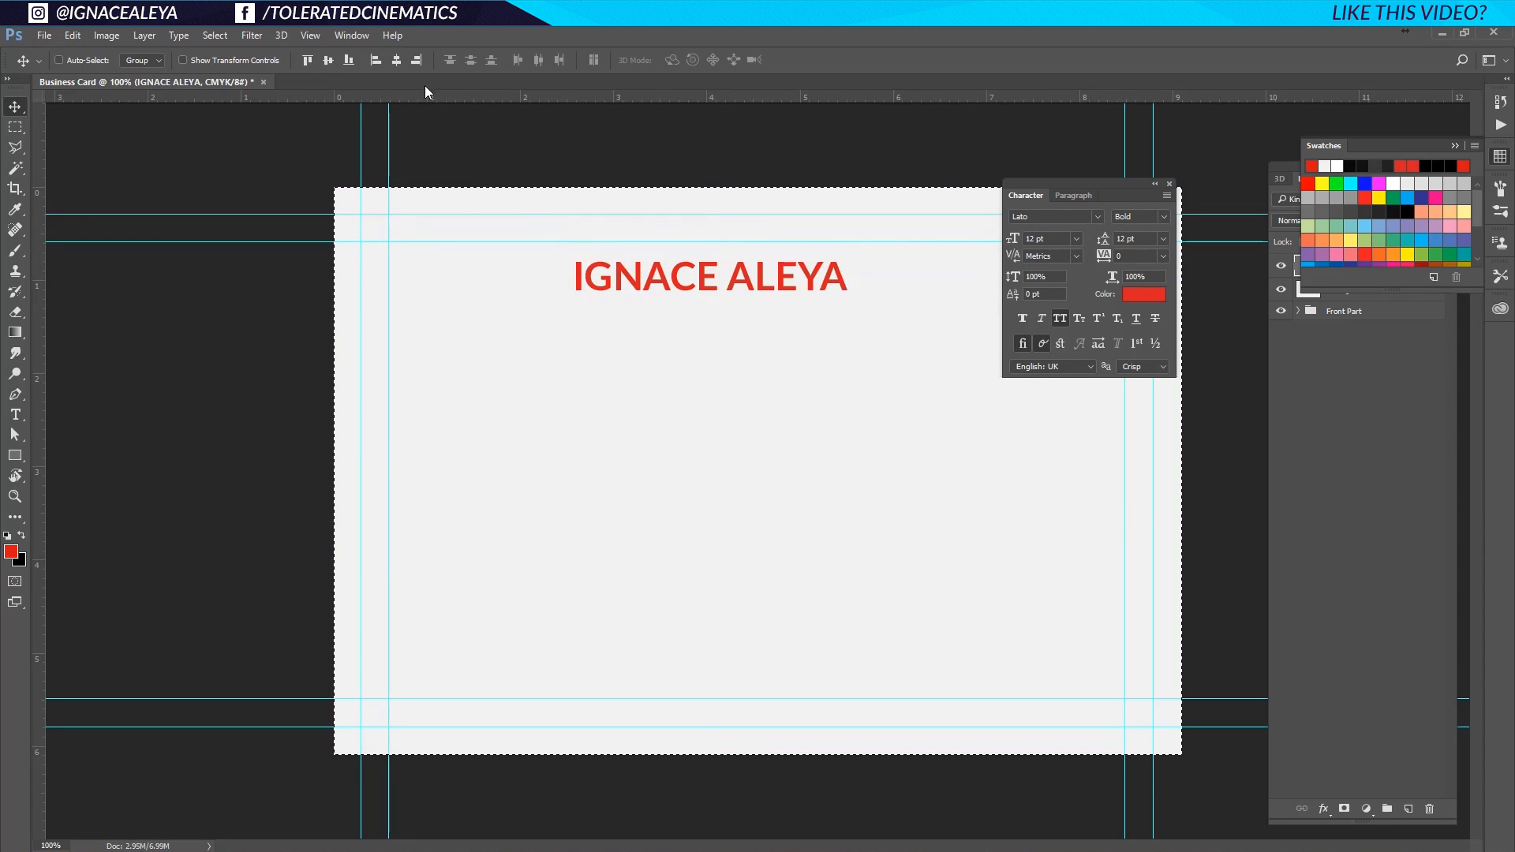
pyautogui.click(397, 60)
pyautogui.hotkey('ctrl', 'd')
pyautogui.moveTo(752, 282); pyautogui.dragTo(752, 274)
pyautogui.press('ctrl')
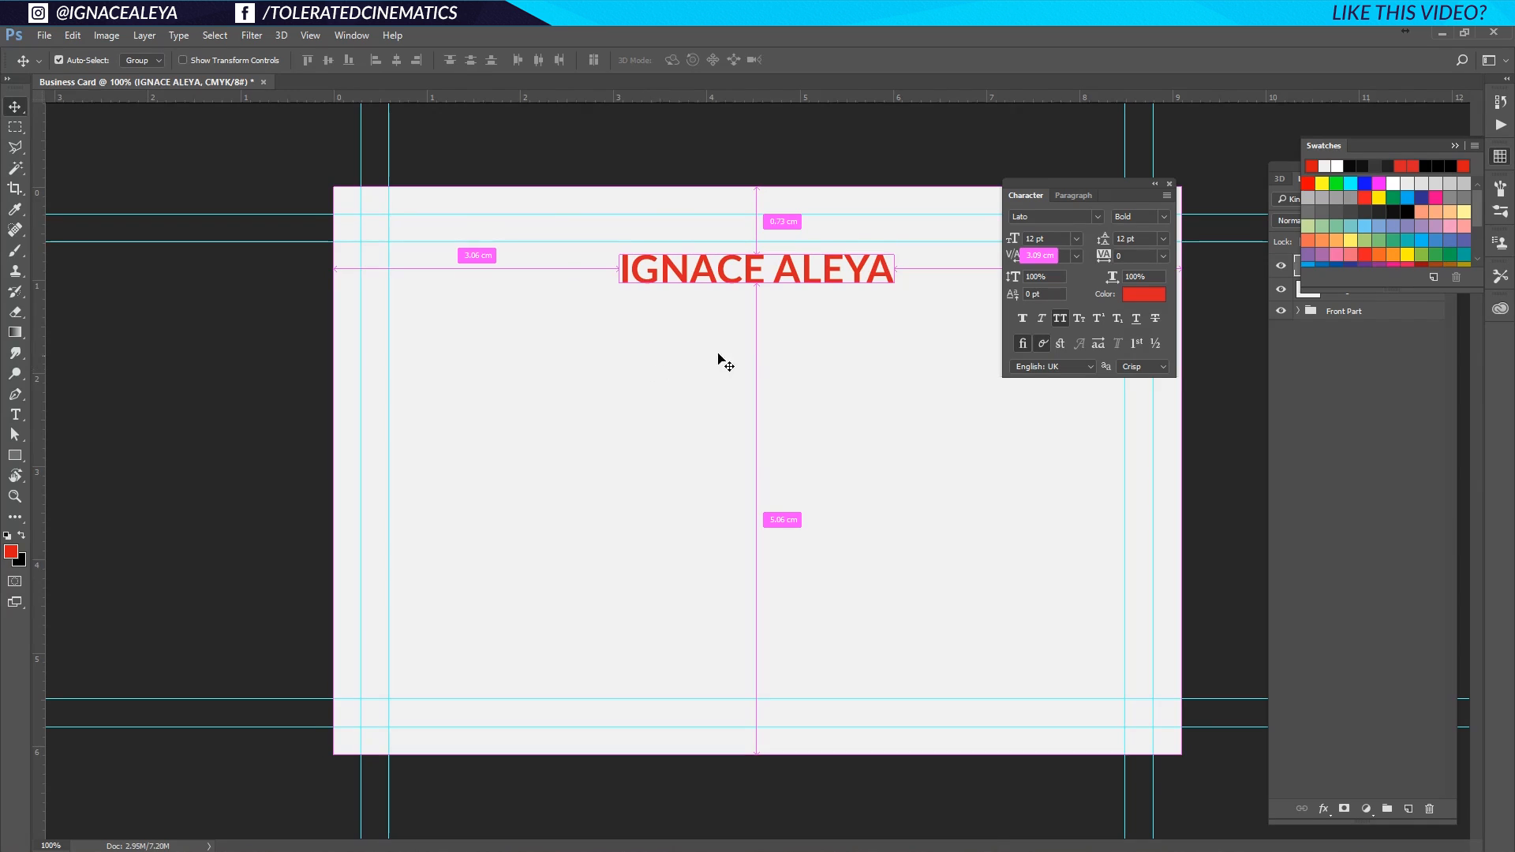
pyautogui.hotkey('ctrl', ';')
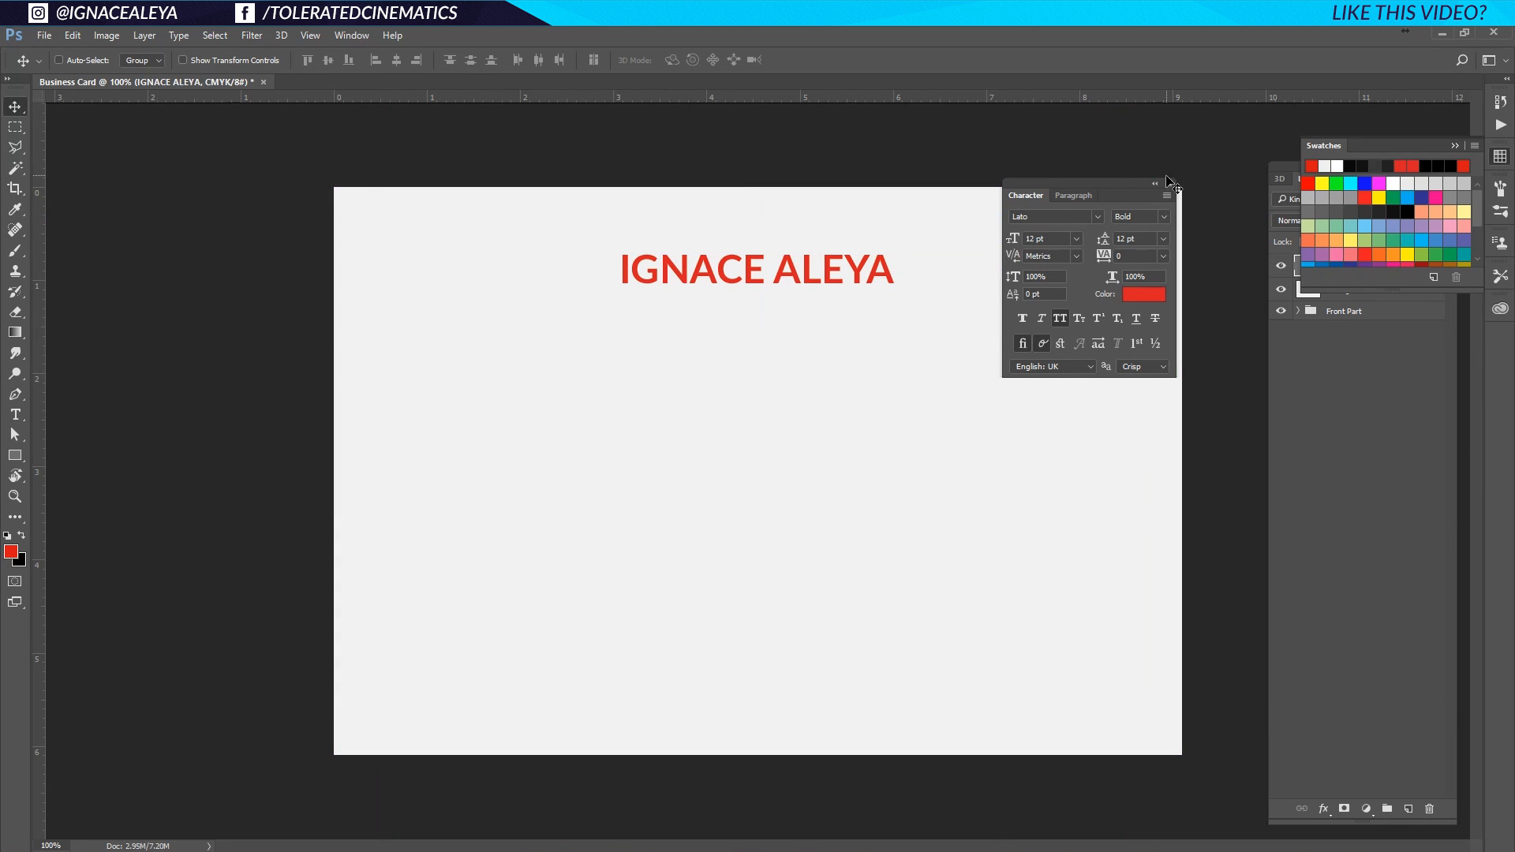
pyautogui.moveTo(1105, 186); pyautogui.dragTo(1172, 169)
pyautogui.press('ctrl')
pyautogui.hotkey('ctrl', 'j')
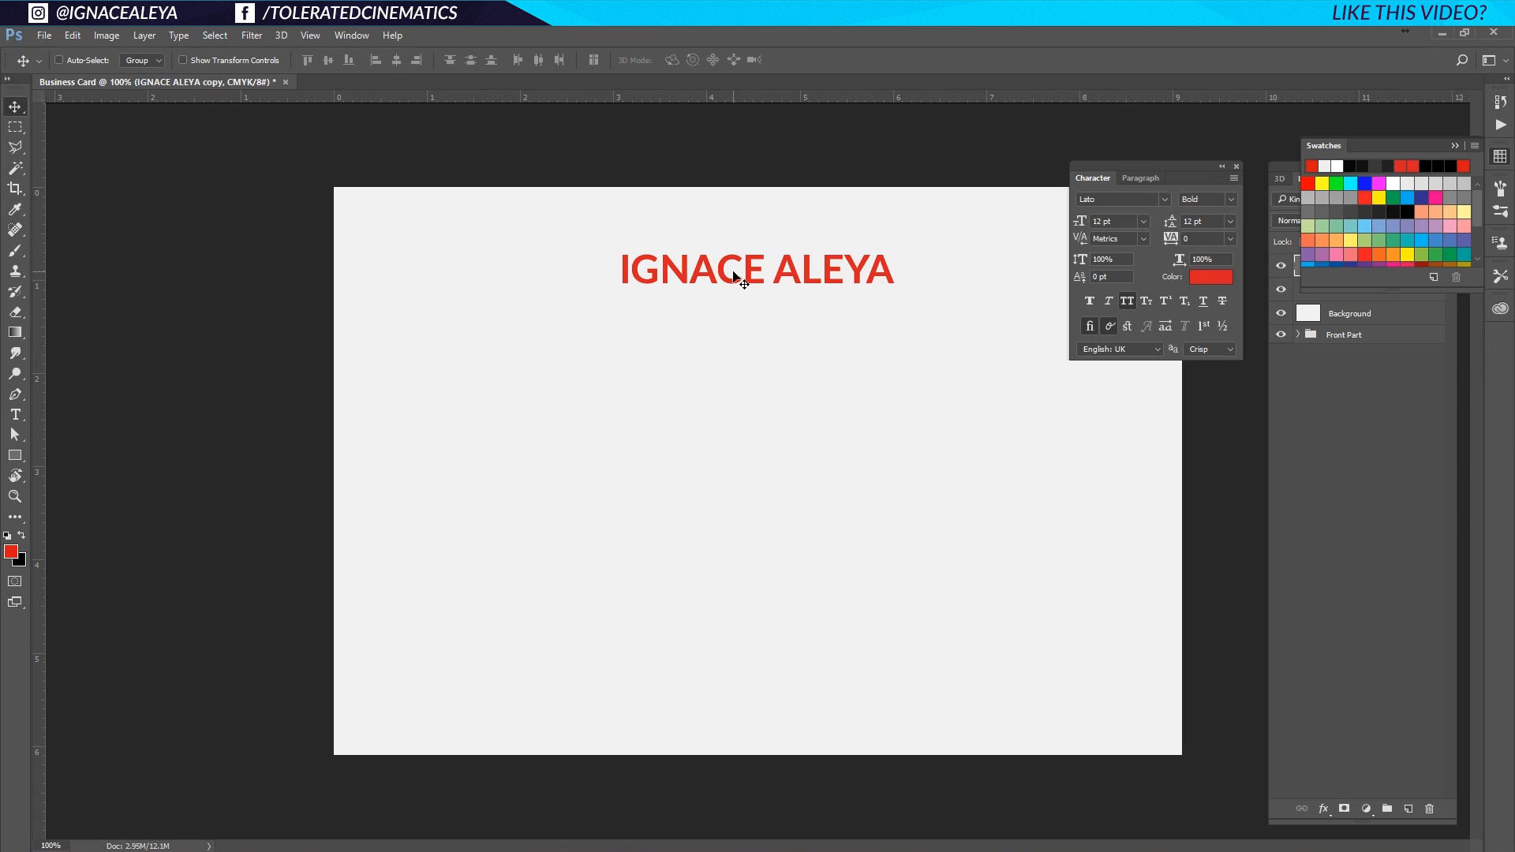
# Move the copied name just below the original and retype it as 'FOUNDER & PROJECT MANAGER'.
pyautogui.click(1455, 146)
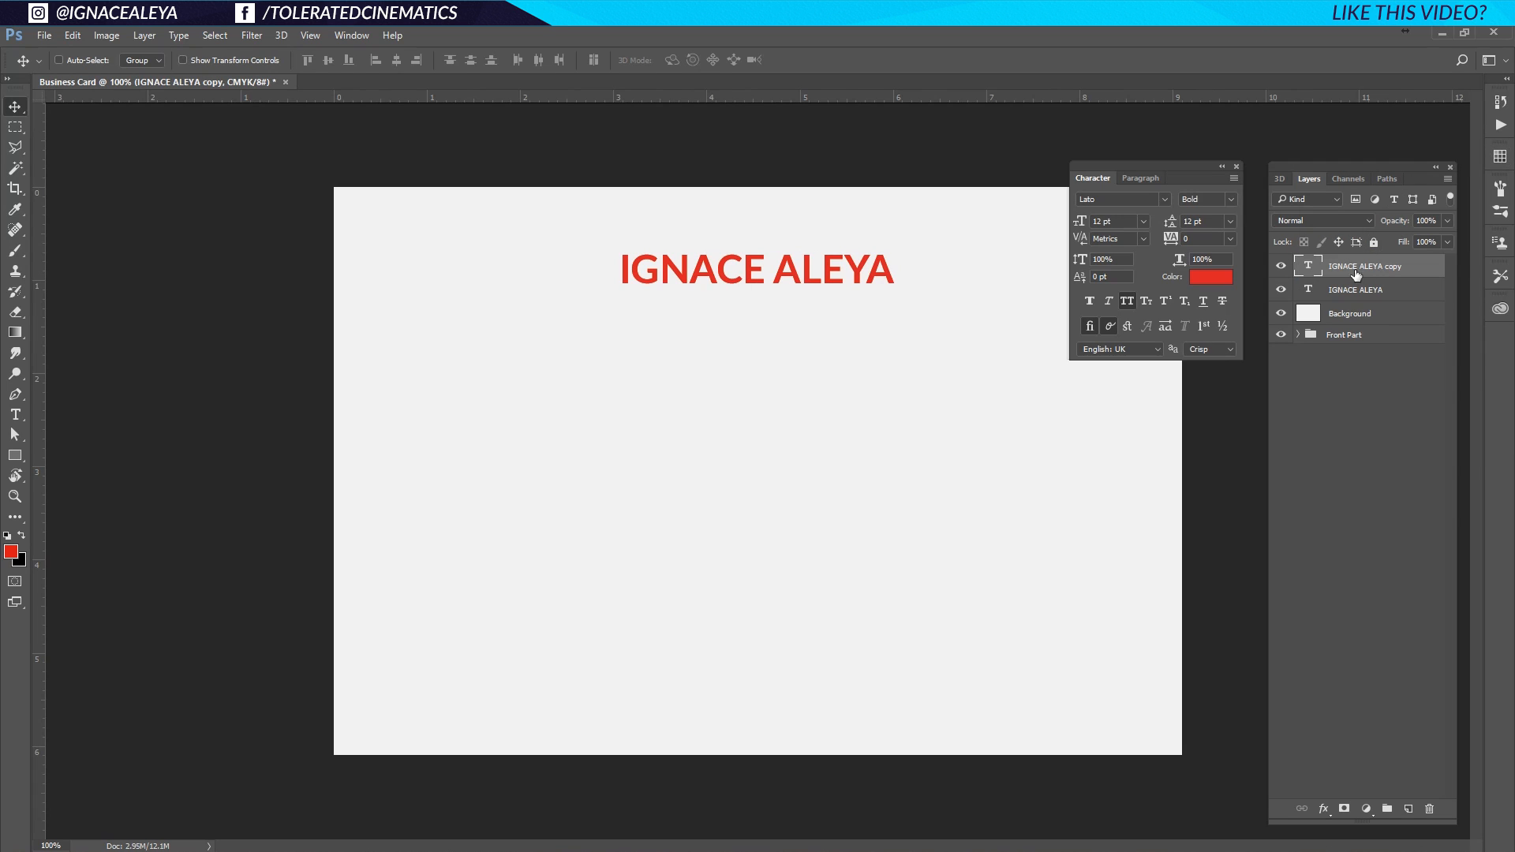
pyautogui.moveTo(748, 277); pyautogui.dragTo(748, 314)
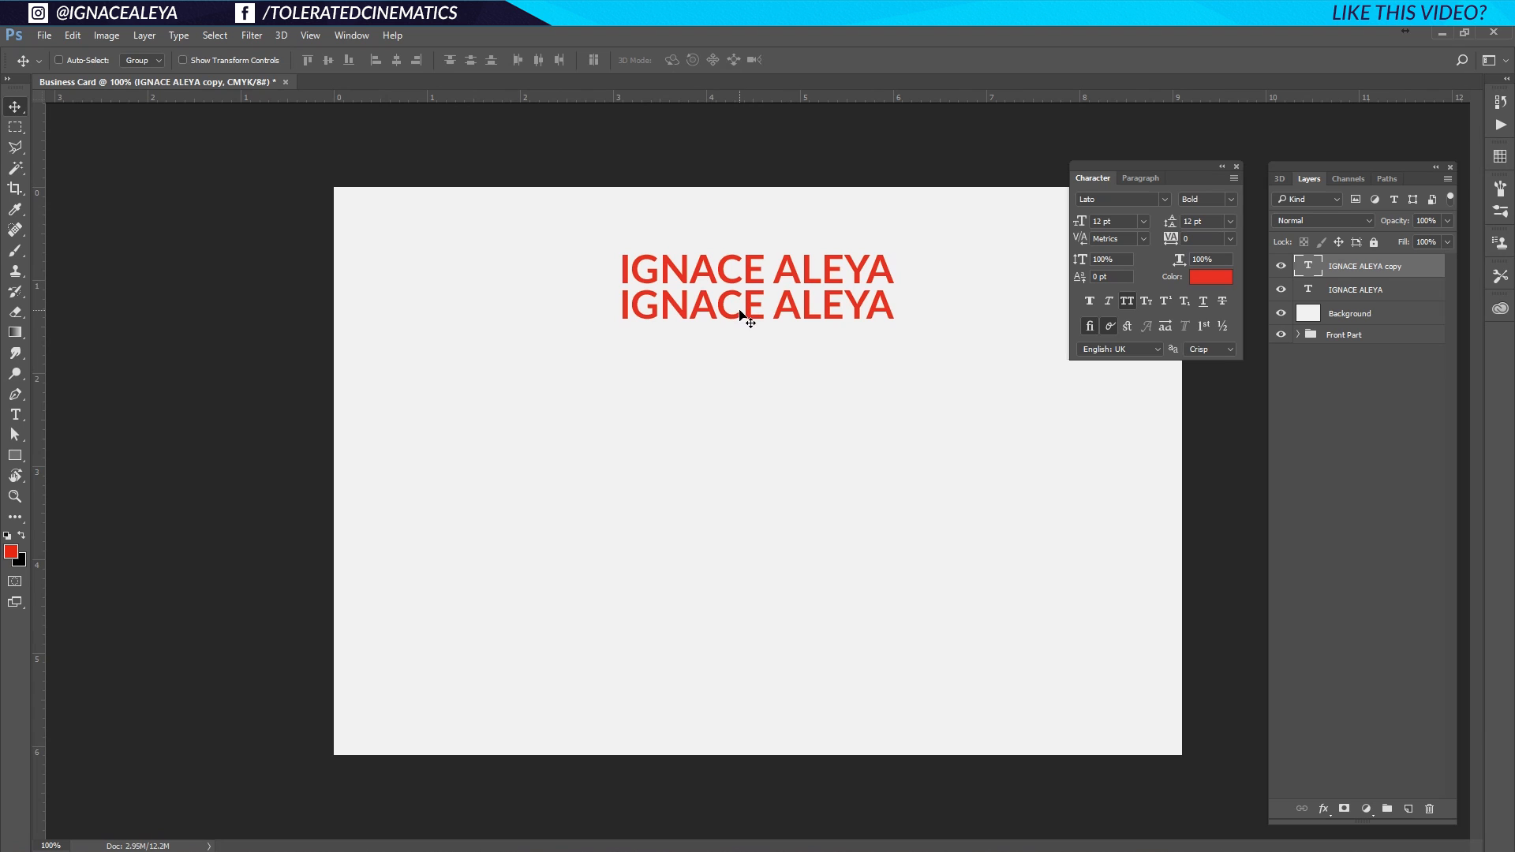
pyautogui.press('t')
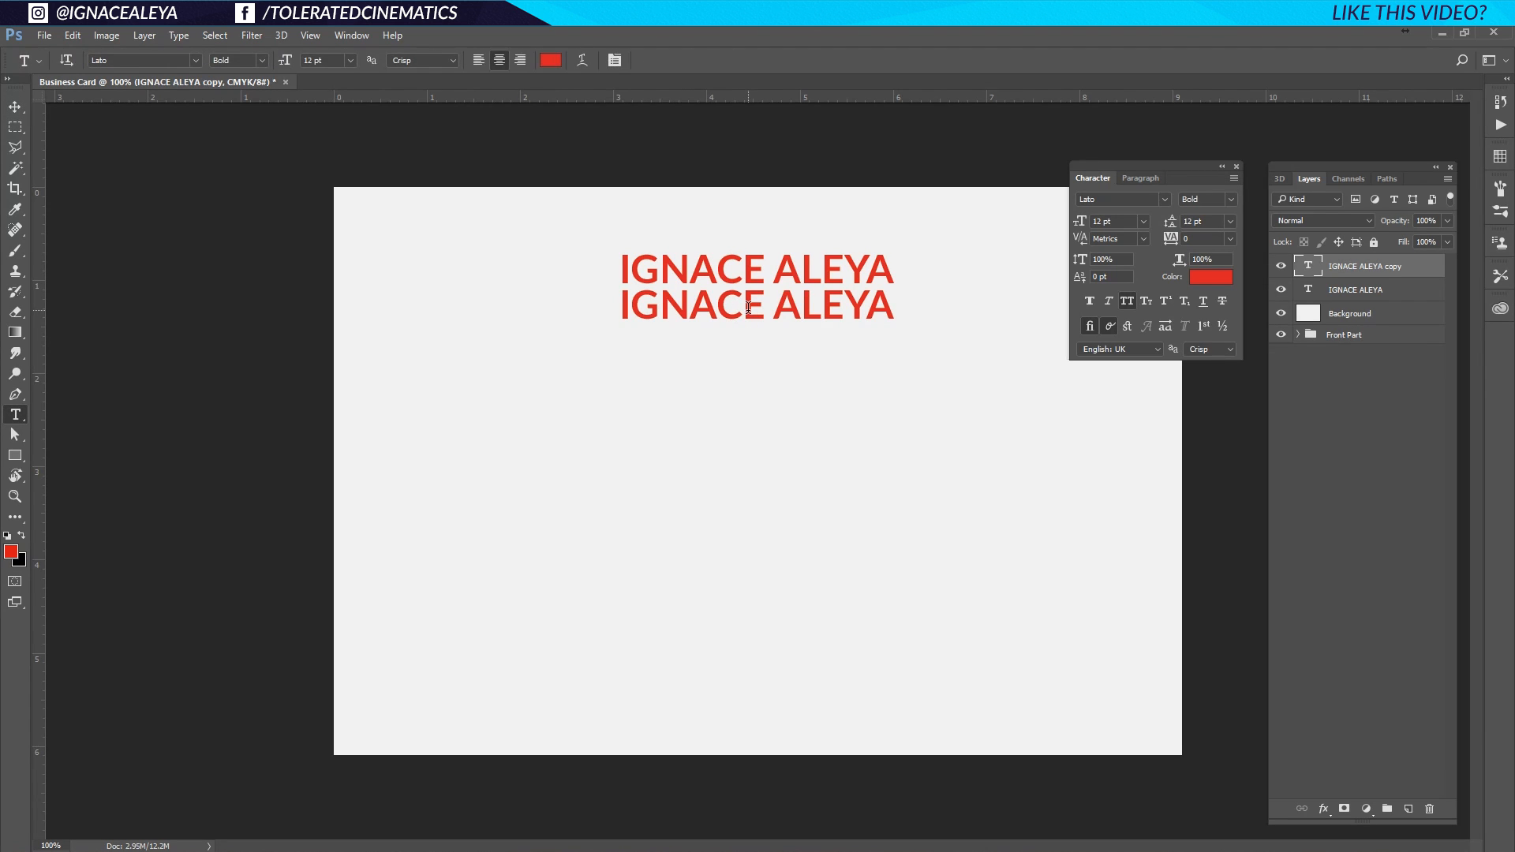
pyautogui.tripleClick(755, 301)
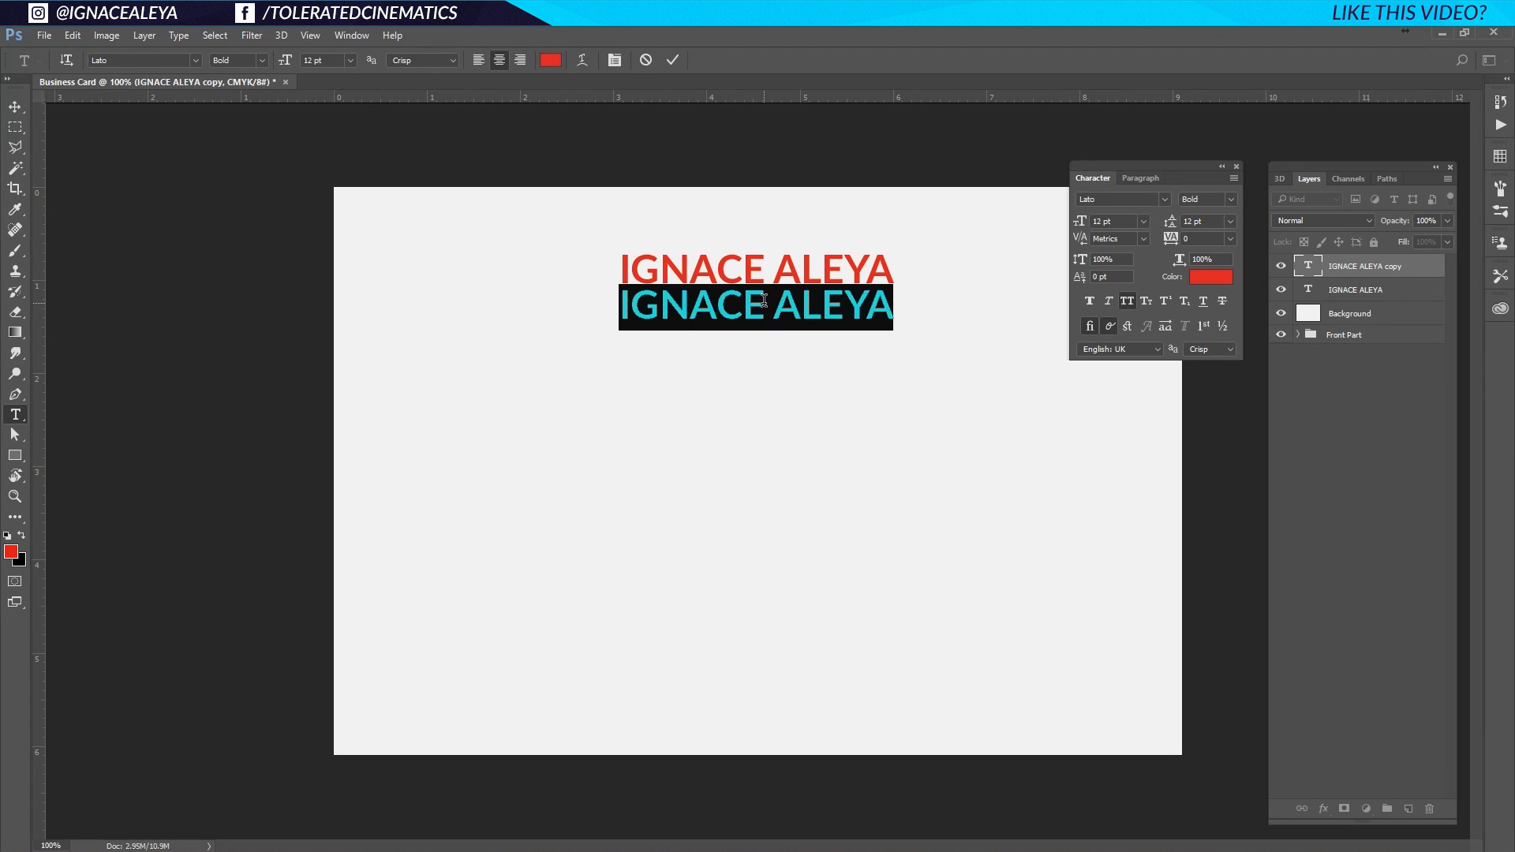
pyautogui.write('FOUNDE')
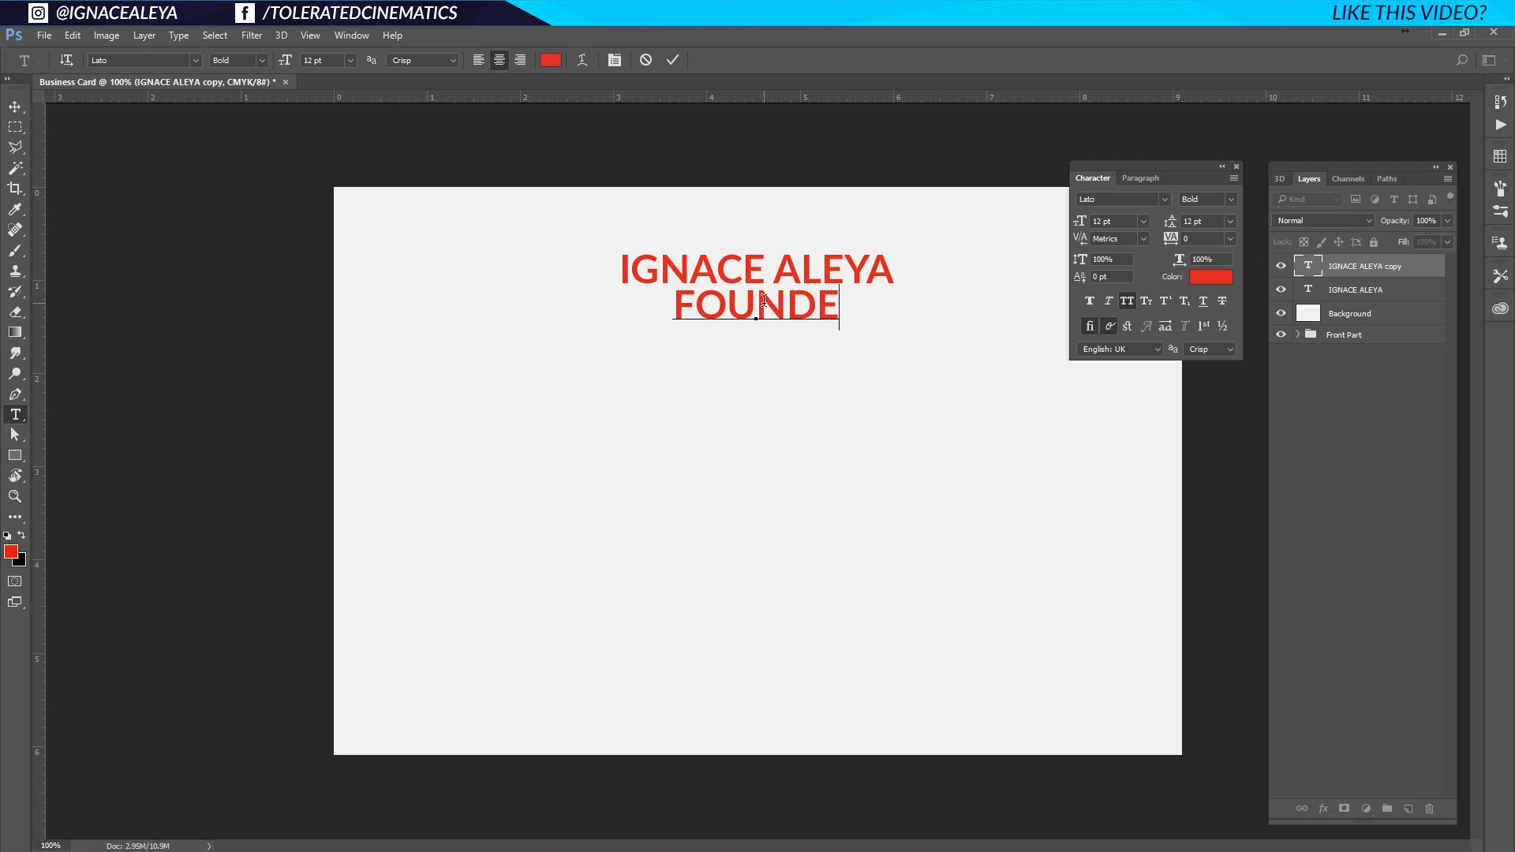
pyautogui.write('R & PROJECT MANAG')
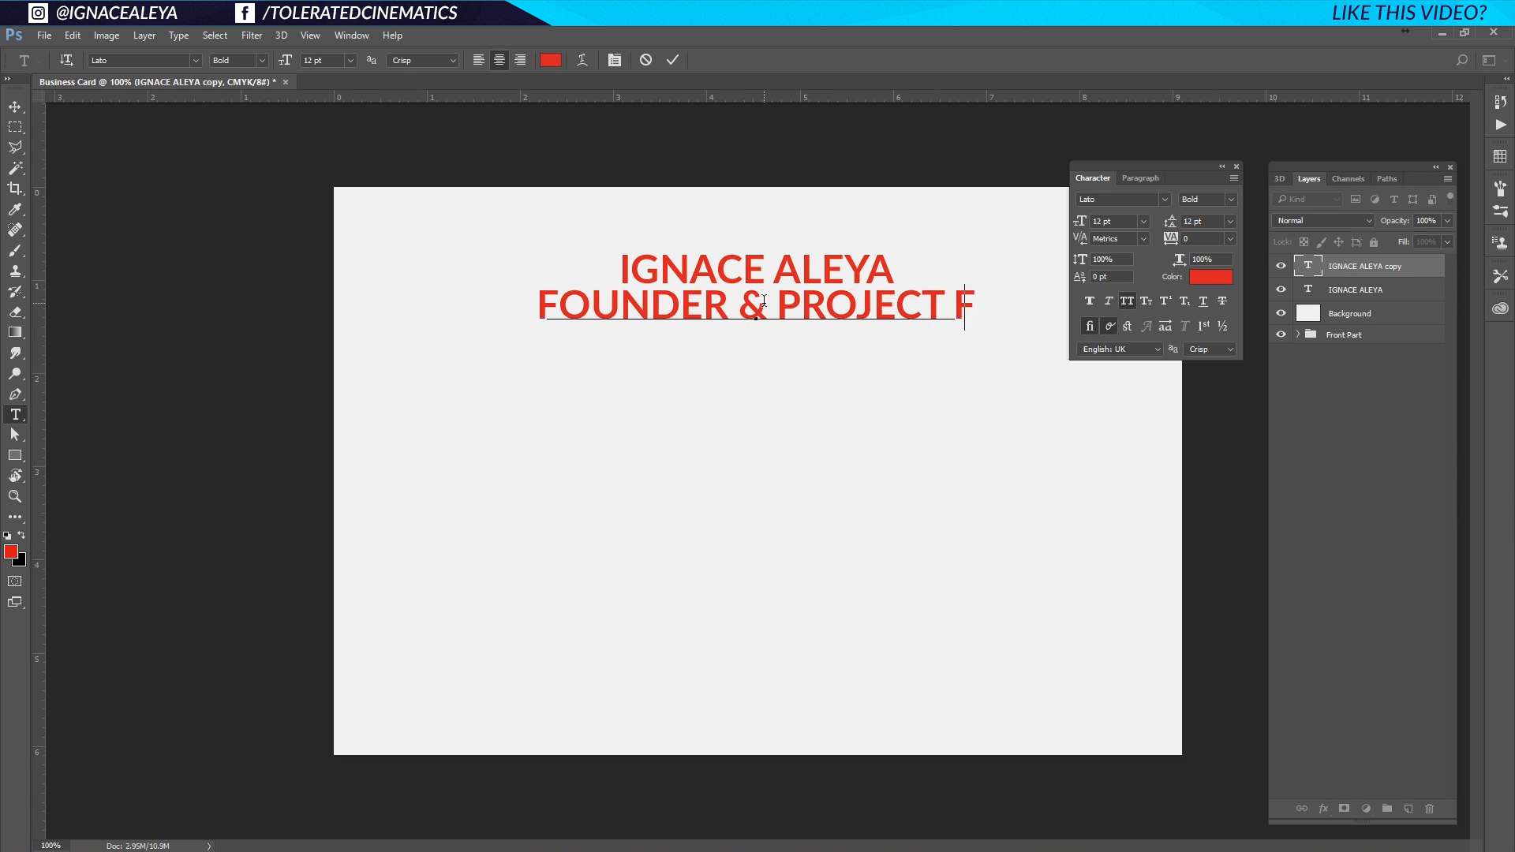
pyautogui.write('ER')
pyautogui.hotkey('ctrl', 'a')
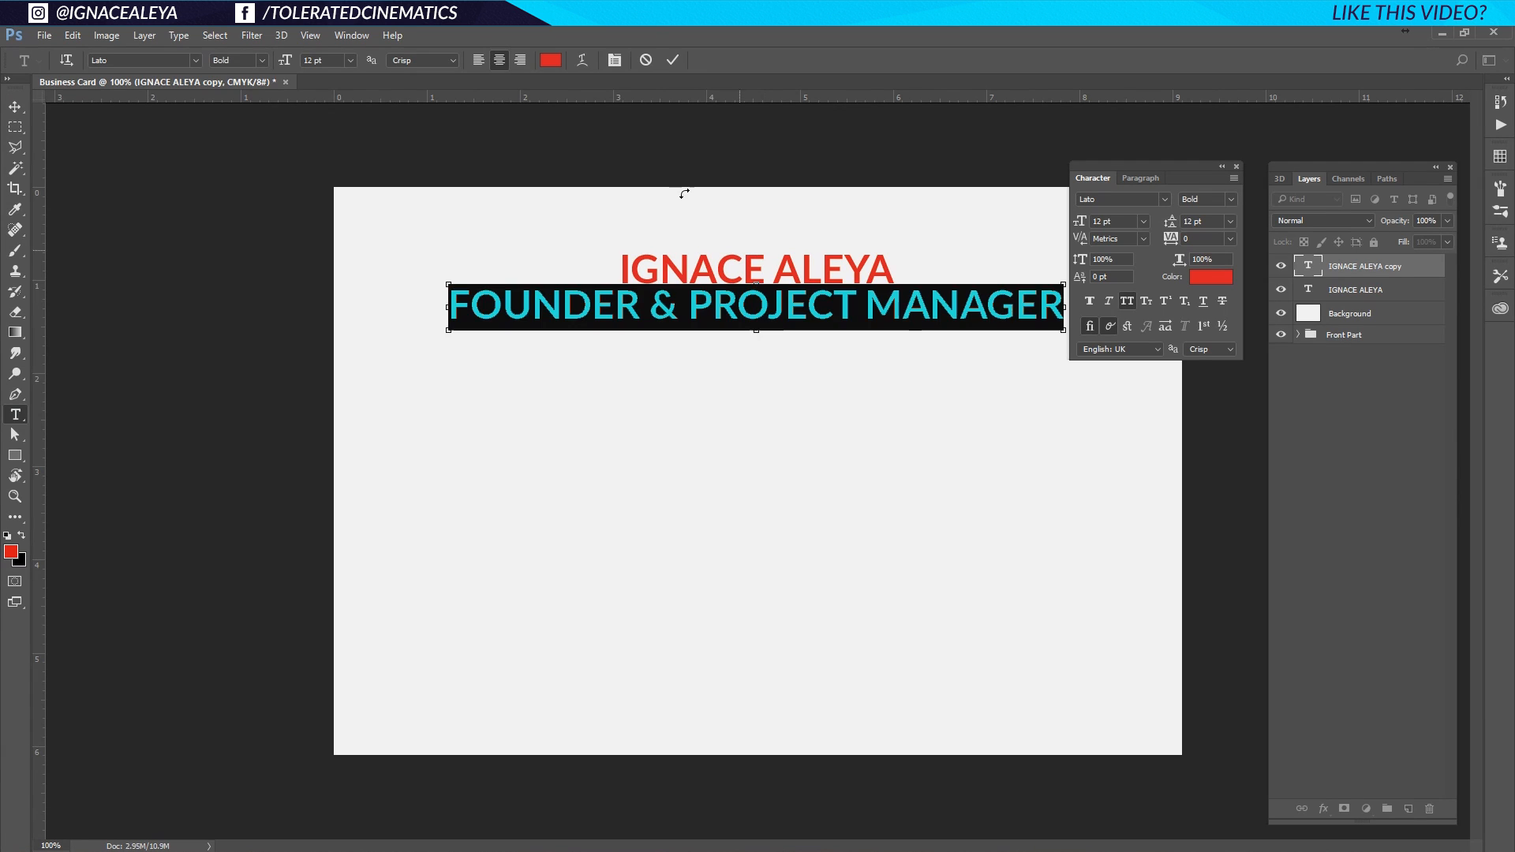
# Set the subtitle to 8 pt with tracking 100.
pyautogui.click(1144, 221)
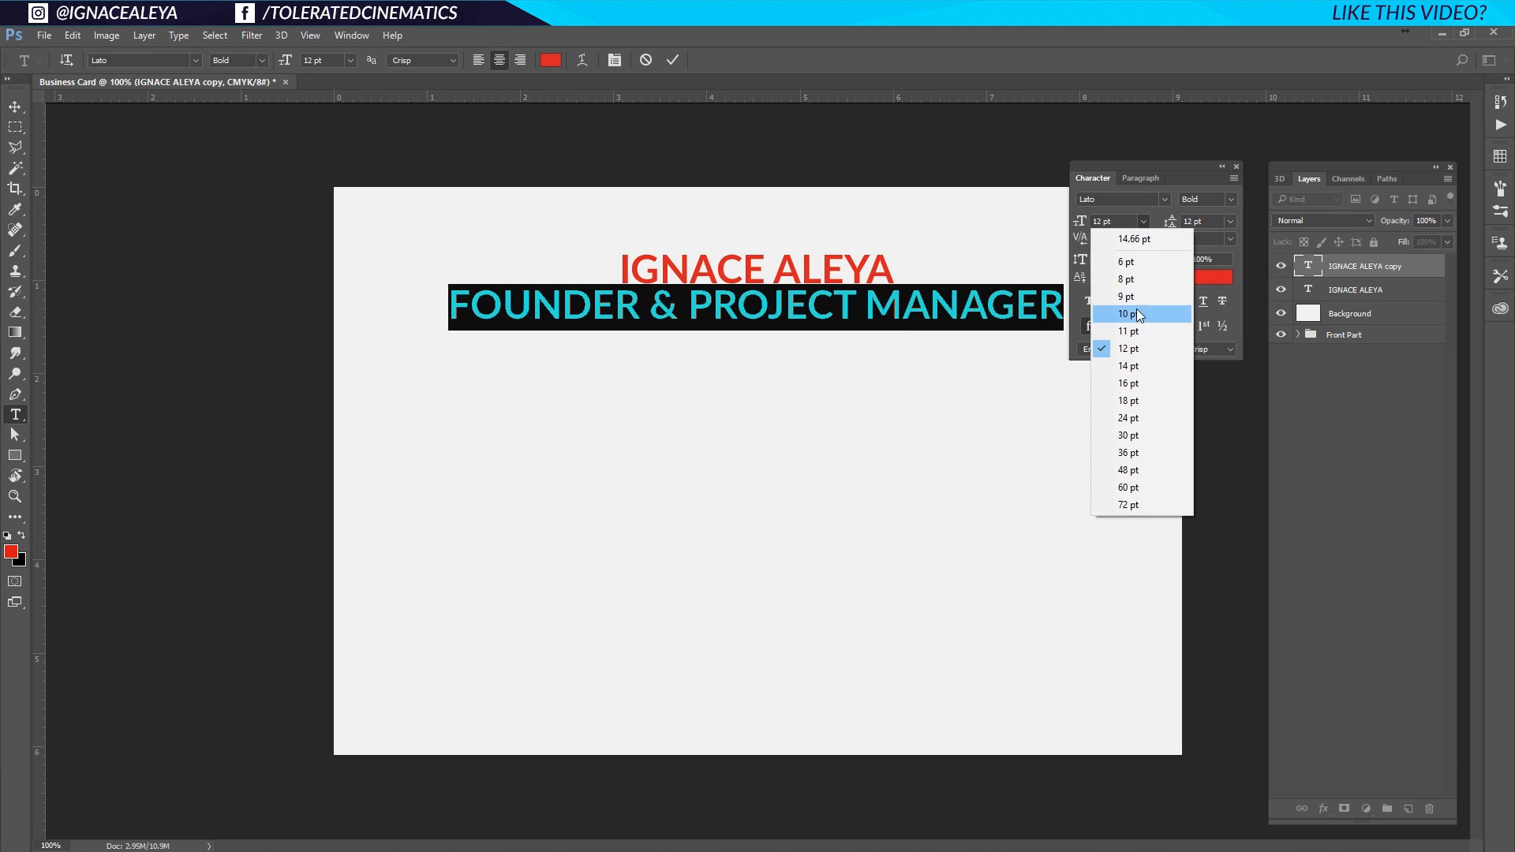
pyautogui.click(1148, 281)
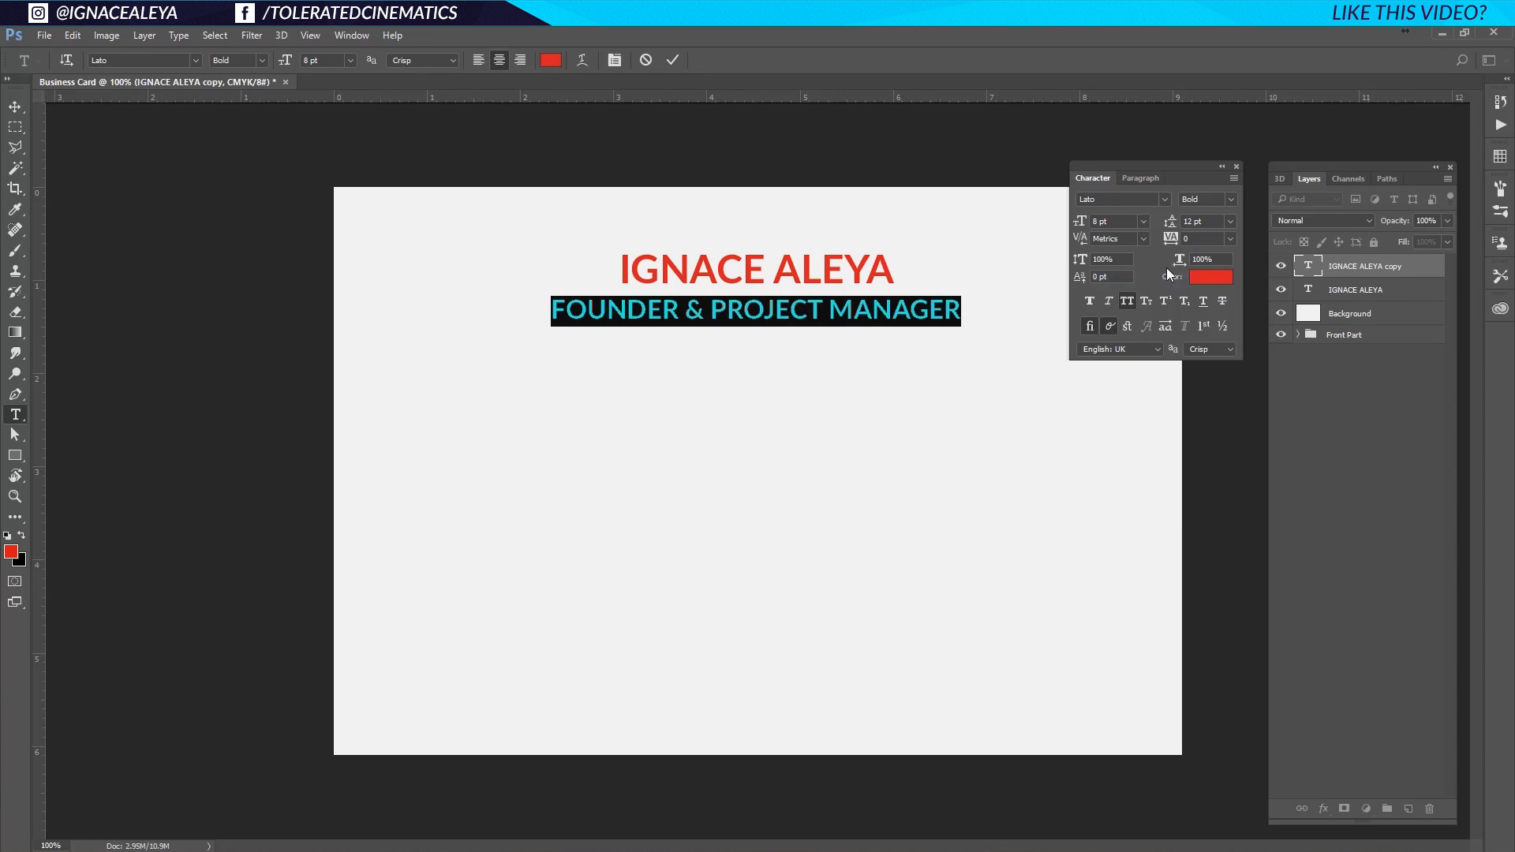
pyautogui.click(1228, 237)
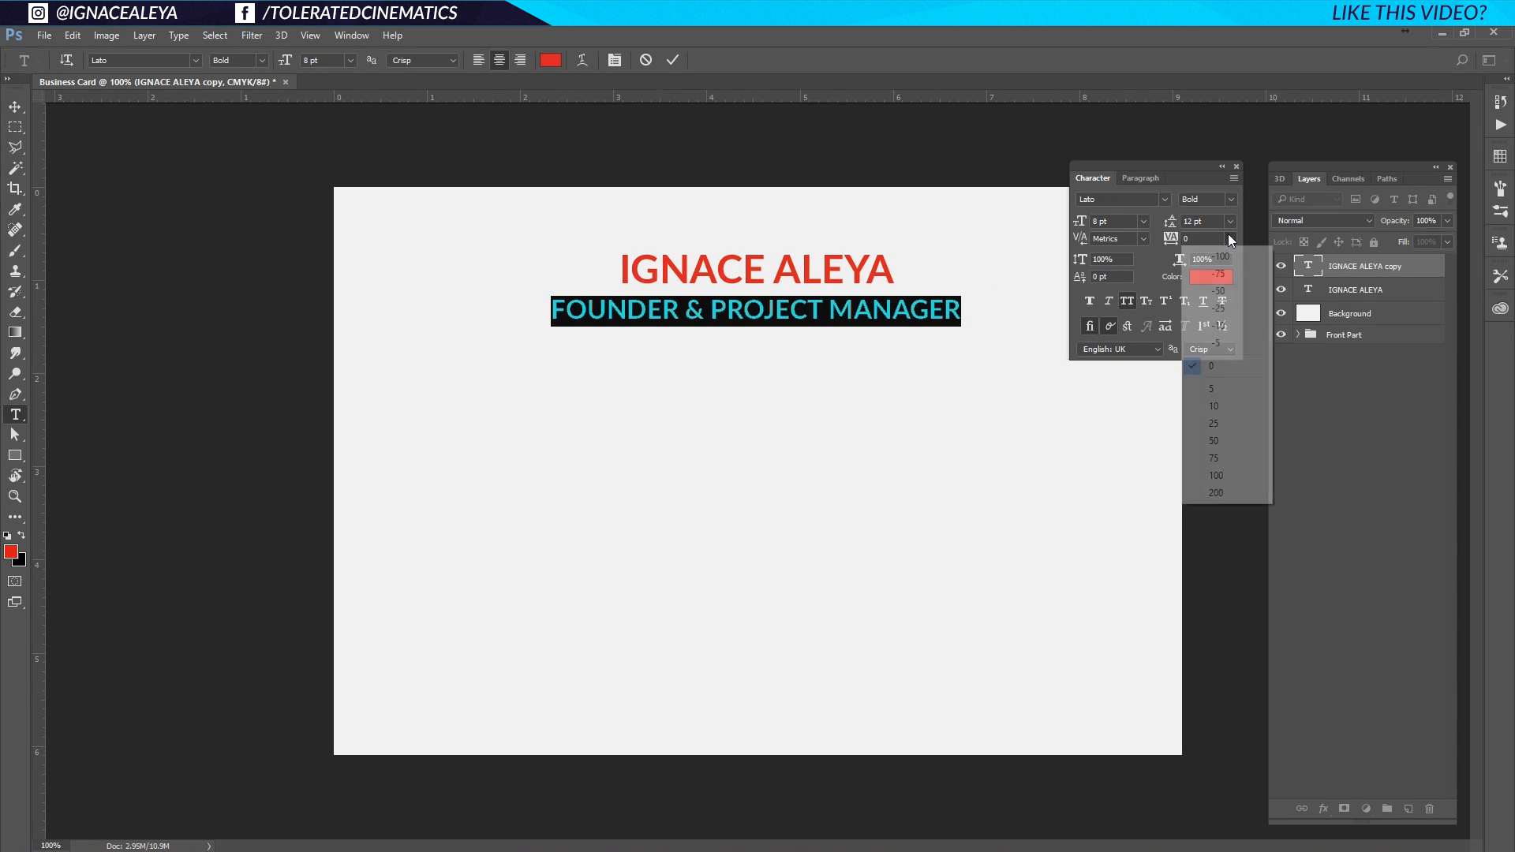
pyautogui.click(1223, 475)
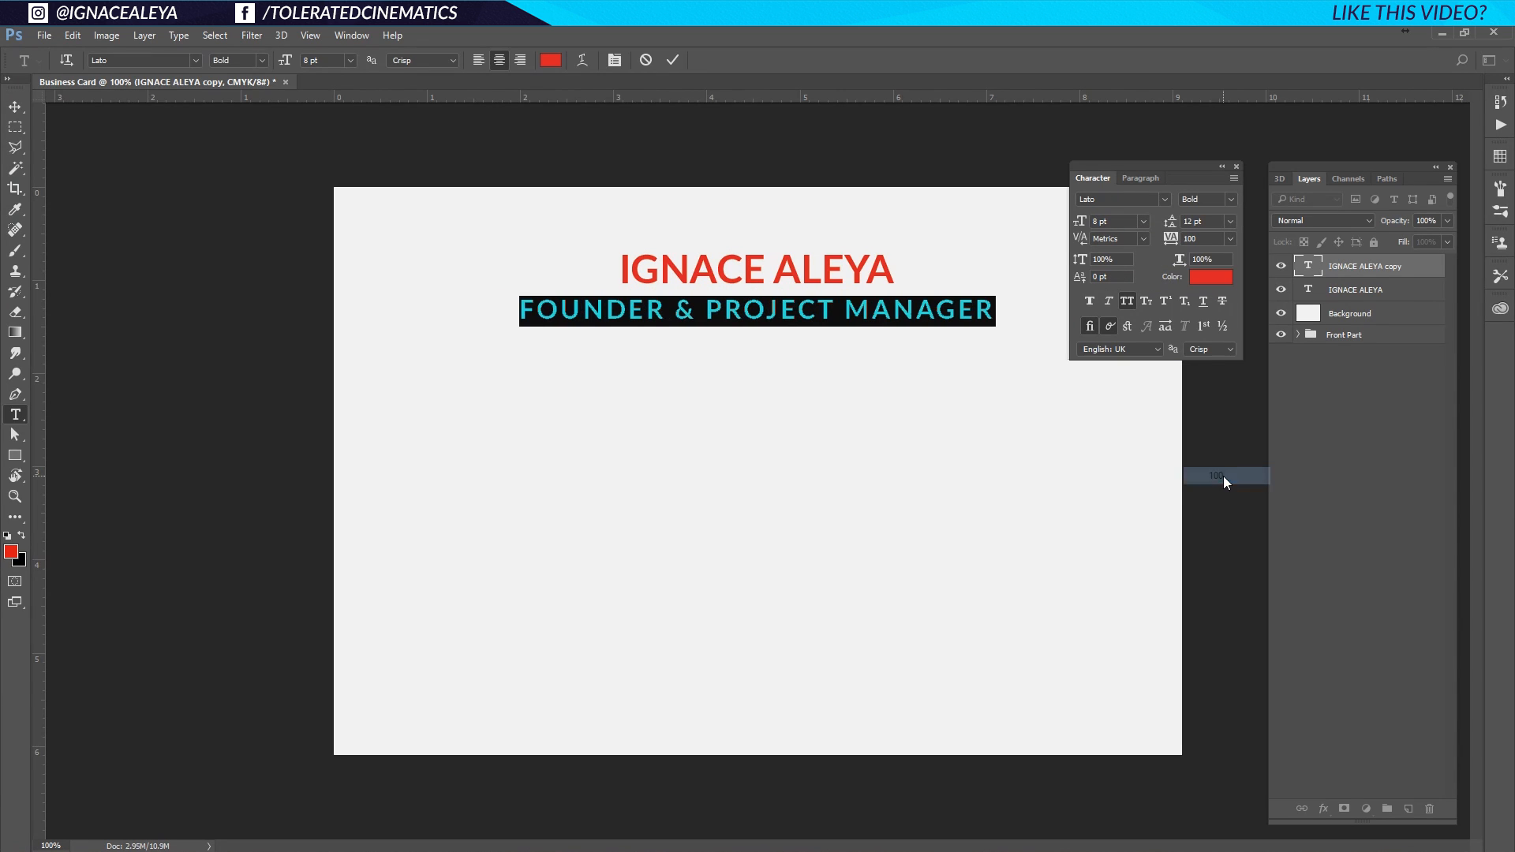
# Colour the subtitle near-black #080a0e, switch it to Regular weight, and commit.
pyautogui.click(1210, 285)
pyautogui.click(829, 613)
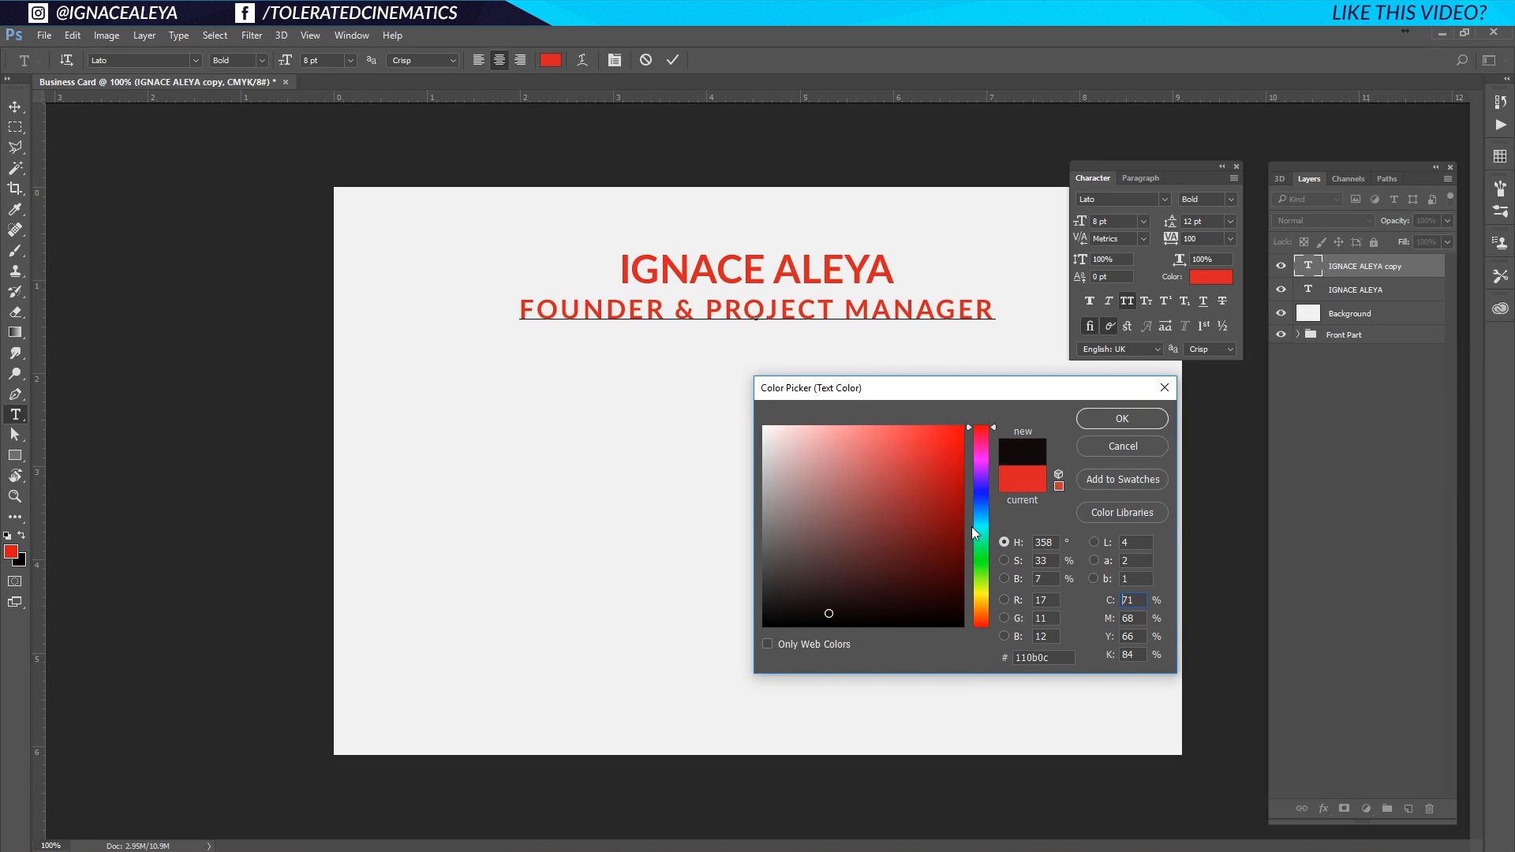
pyautogui.click(981, 506)
pyautogui.moveTo(867, 616); pyautogui.dragTo(851, 616)
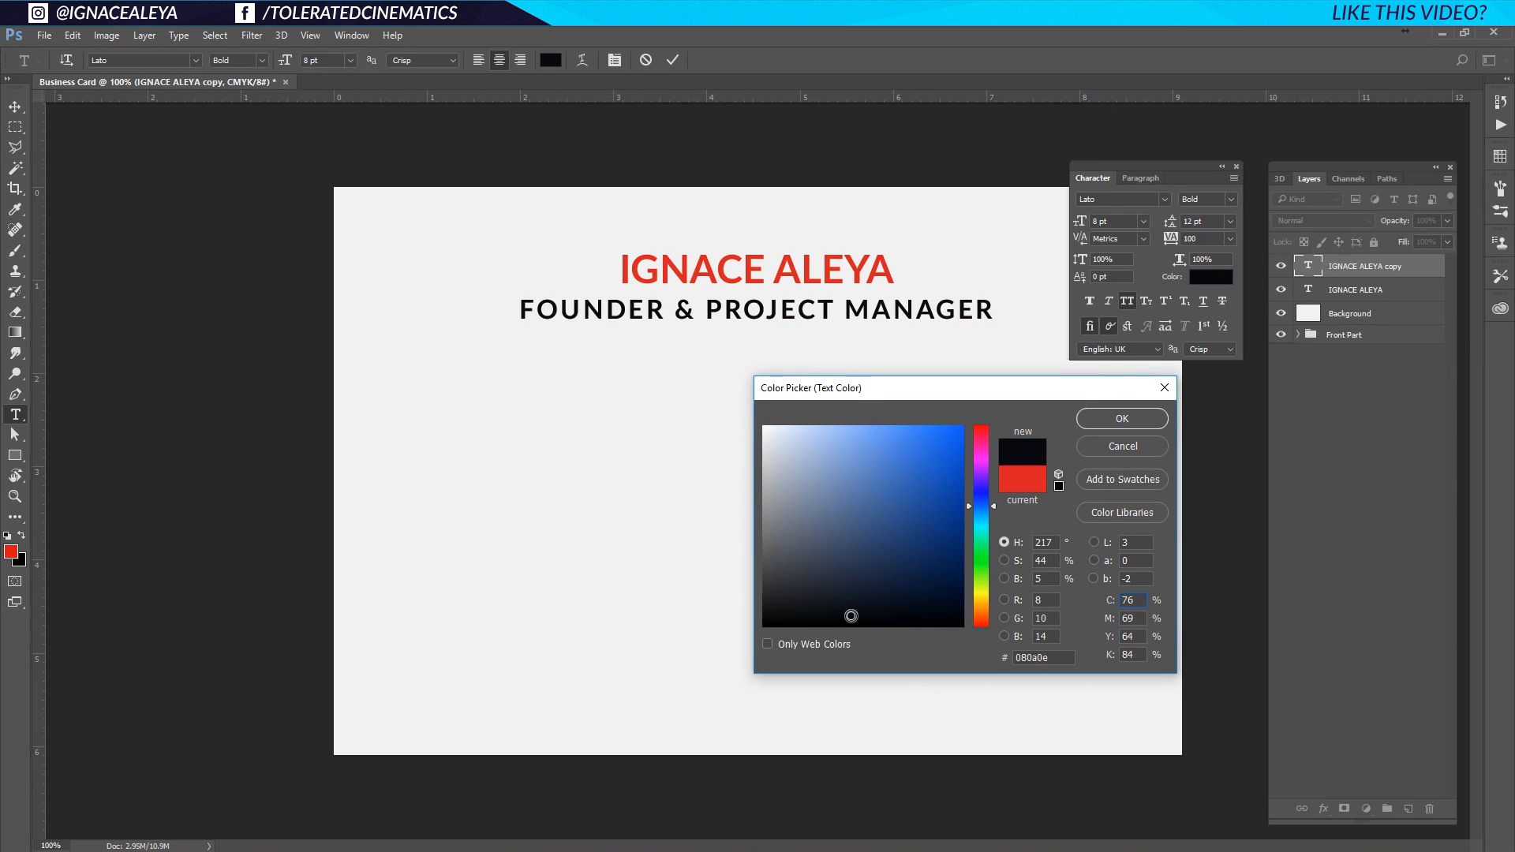
pyautogui.click(1110, 420)
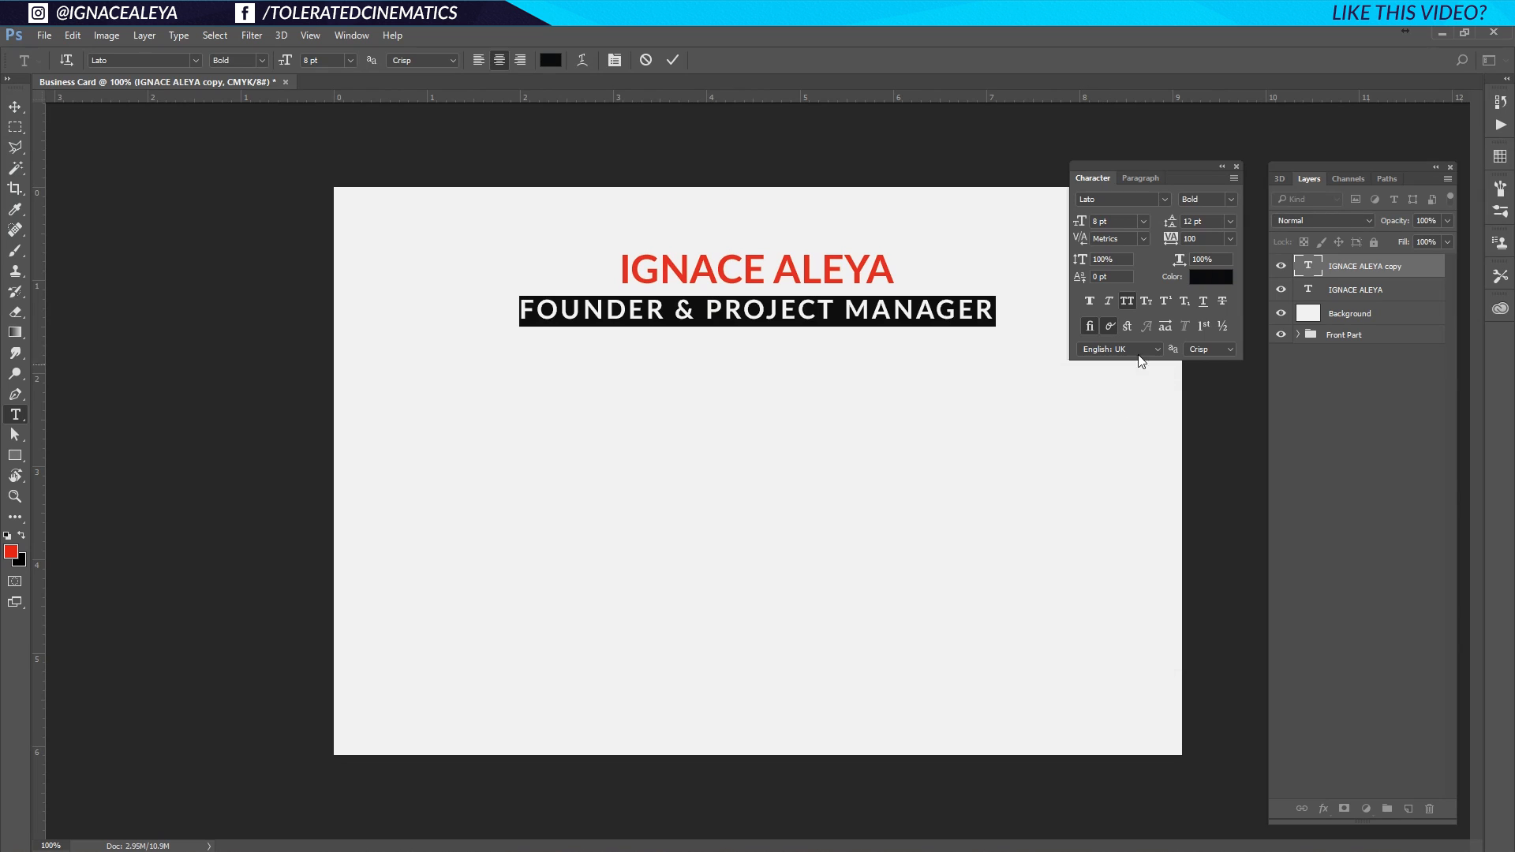
pyautogui.click(1219, 200)
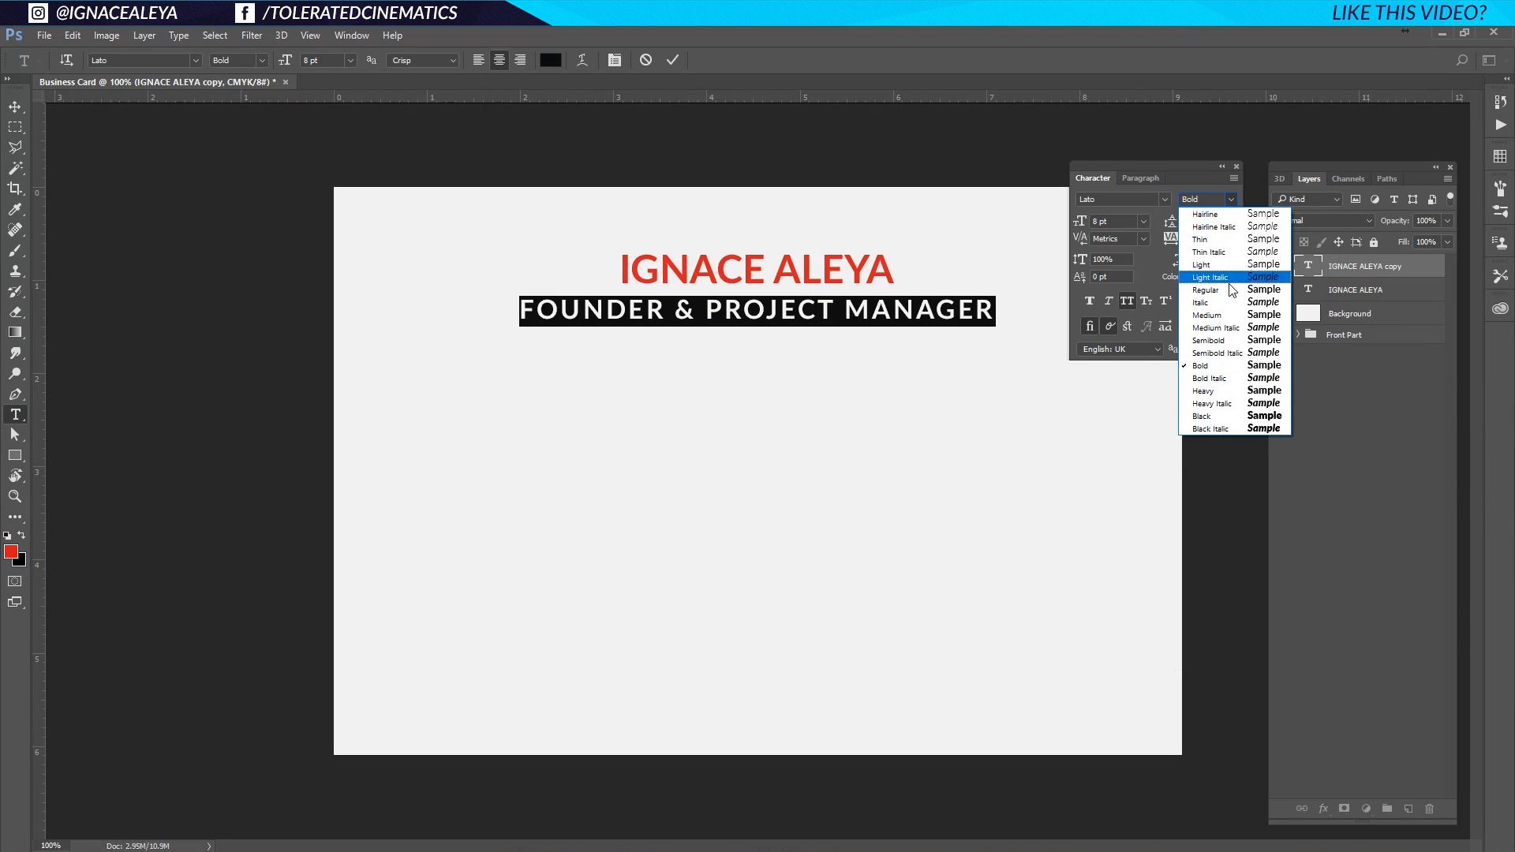
pyautogui.click(1231, 291)
pyautogui.click(889, 316)
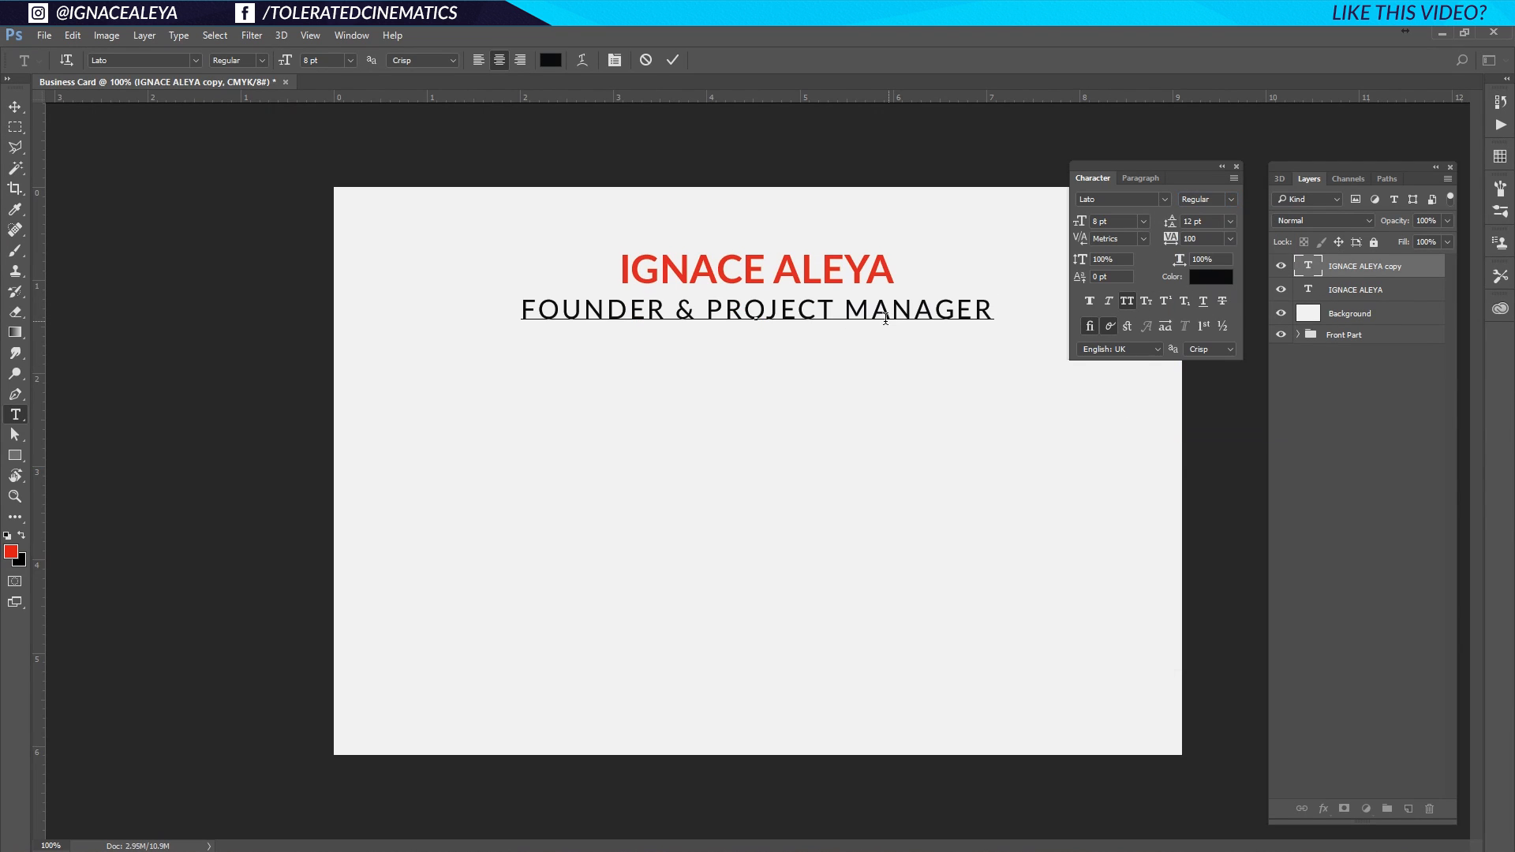
pyautogui.click(24, 110)
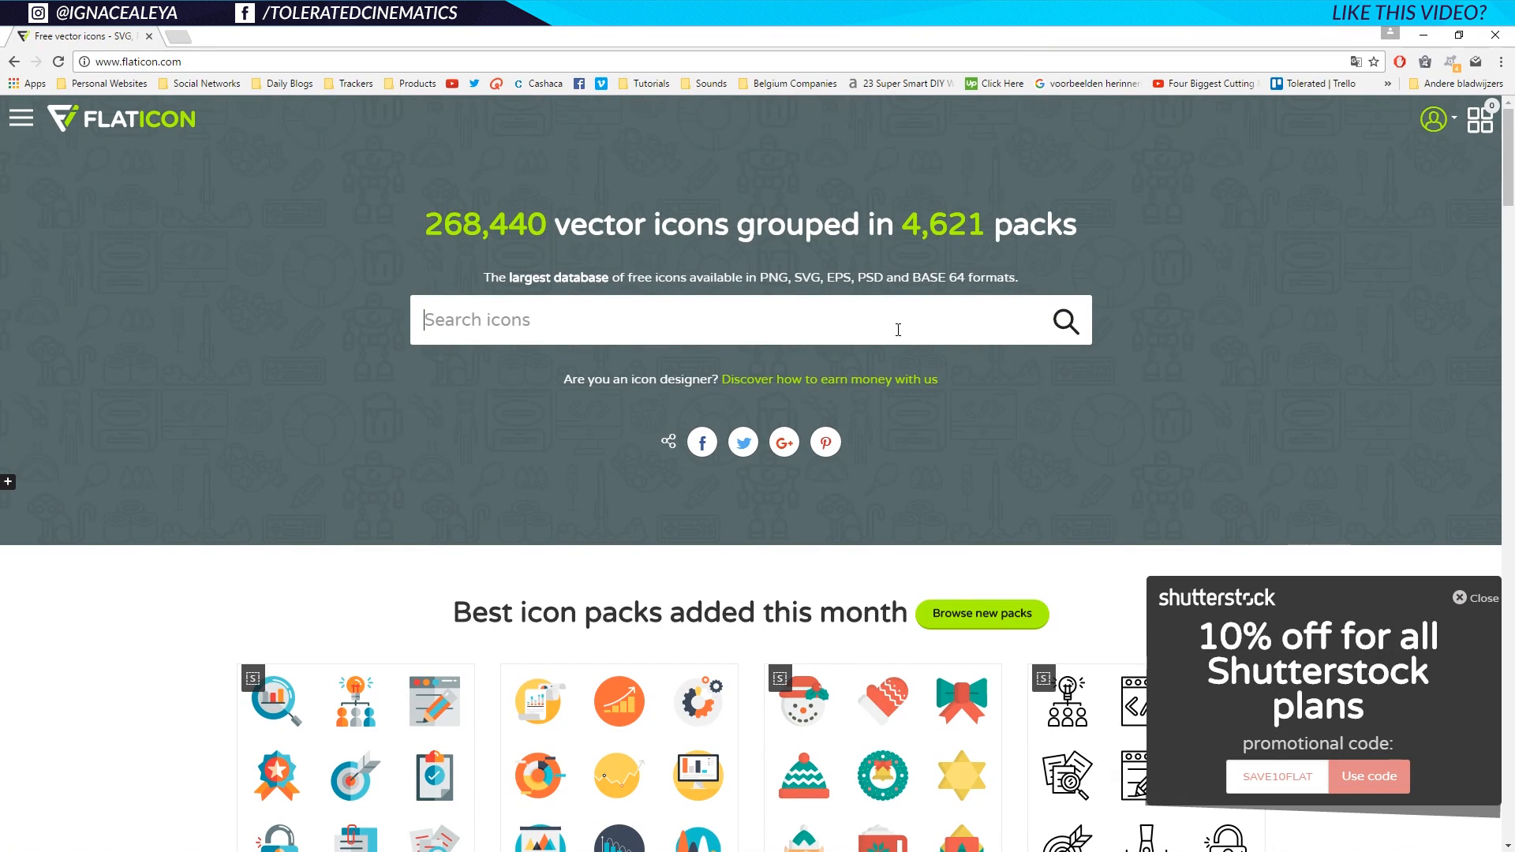
# Search Flaticon for 'hyperlink' and download the Chain links icon as a white SVG.
pyautogui.write('hyperlink')
pyautogui.press('Return')
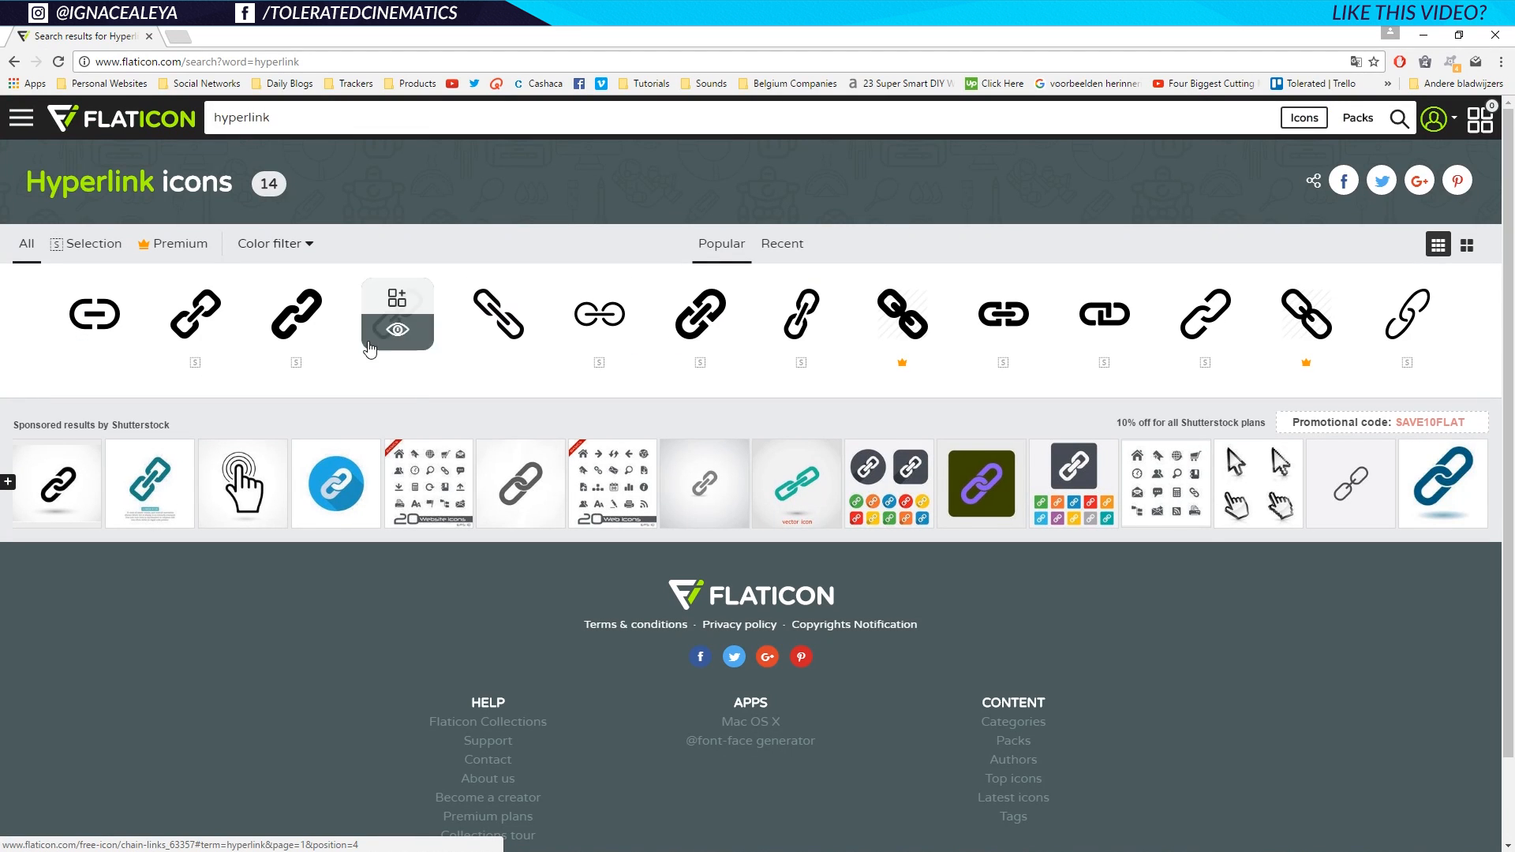
pyautogui.click(194, 334)
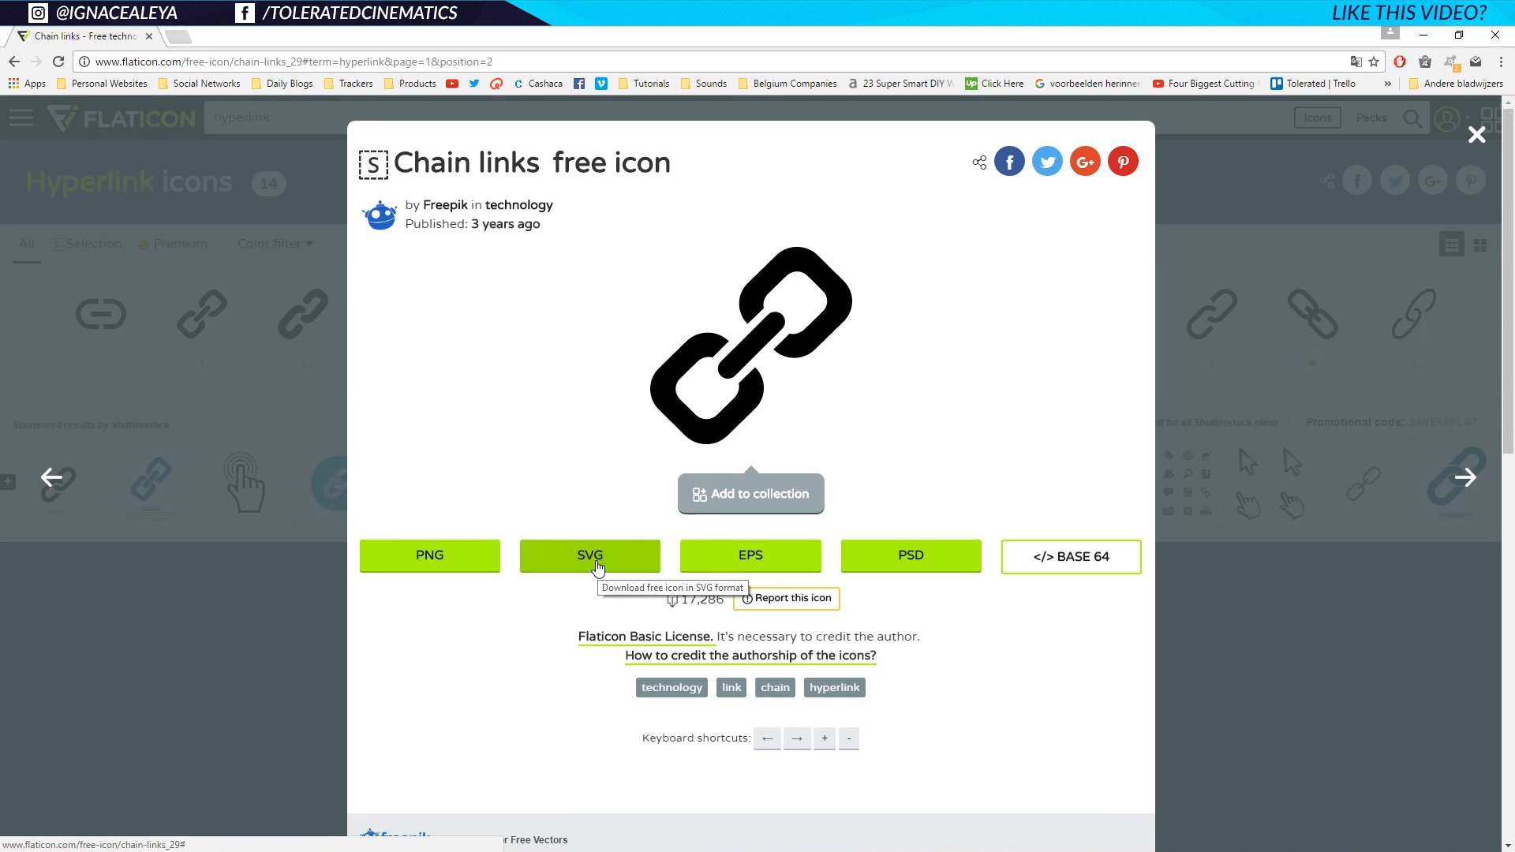
pyautogui.click(598, 568)
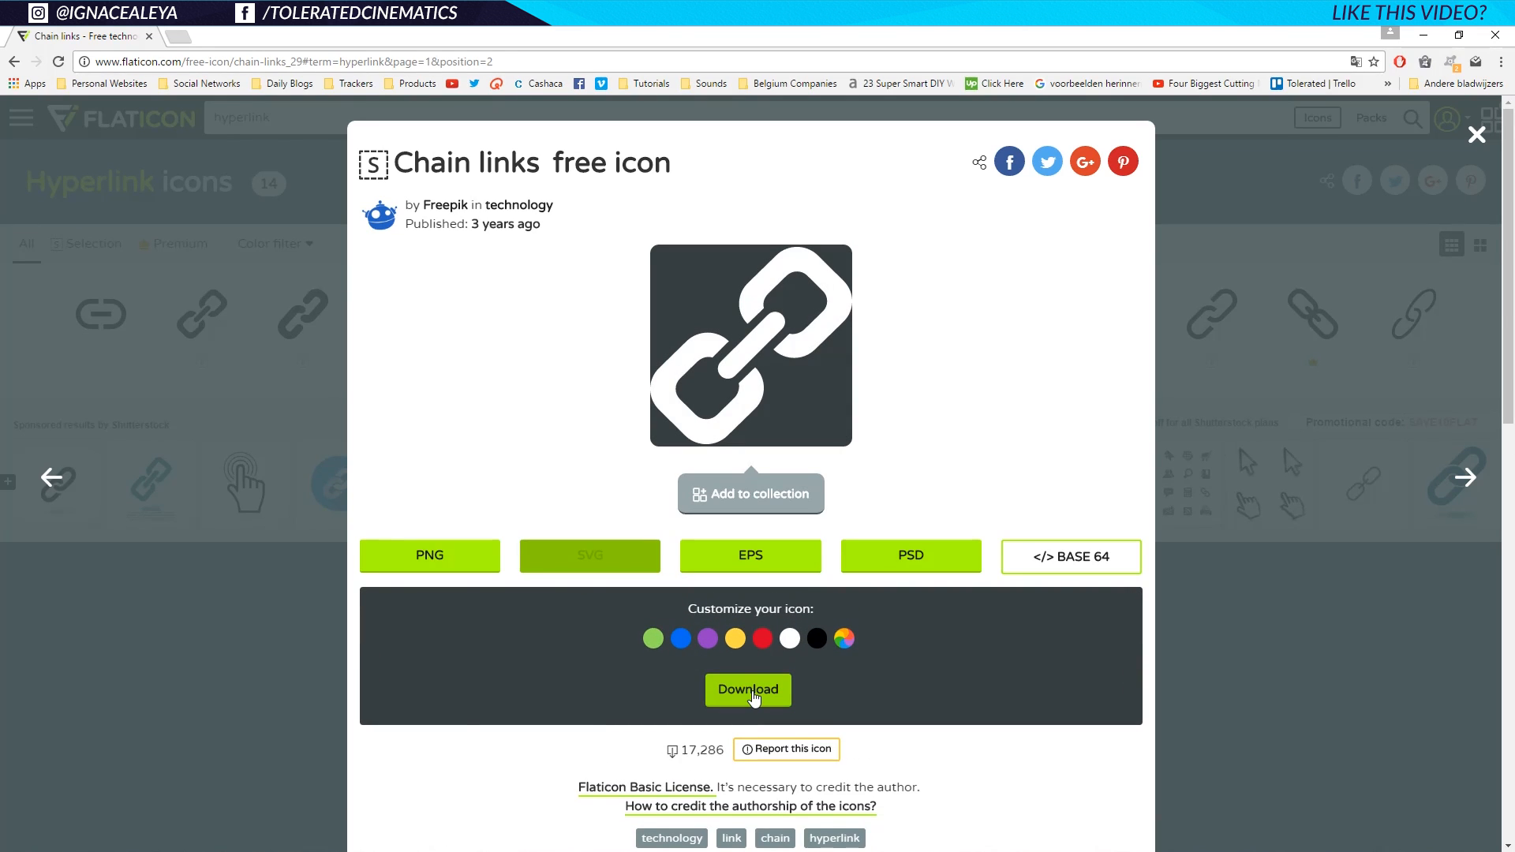
pyautogui.click(789, 638)
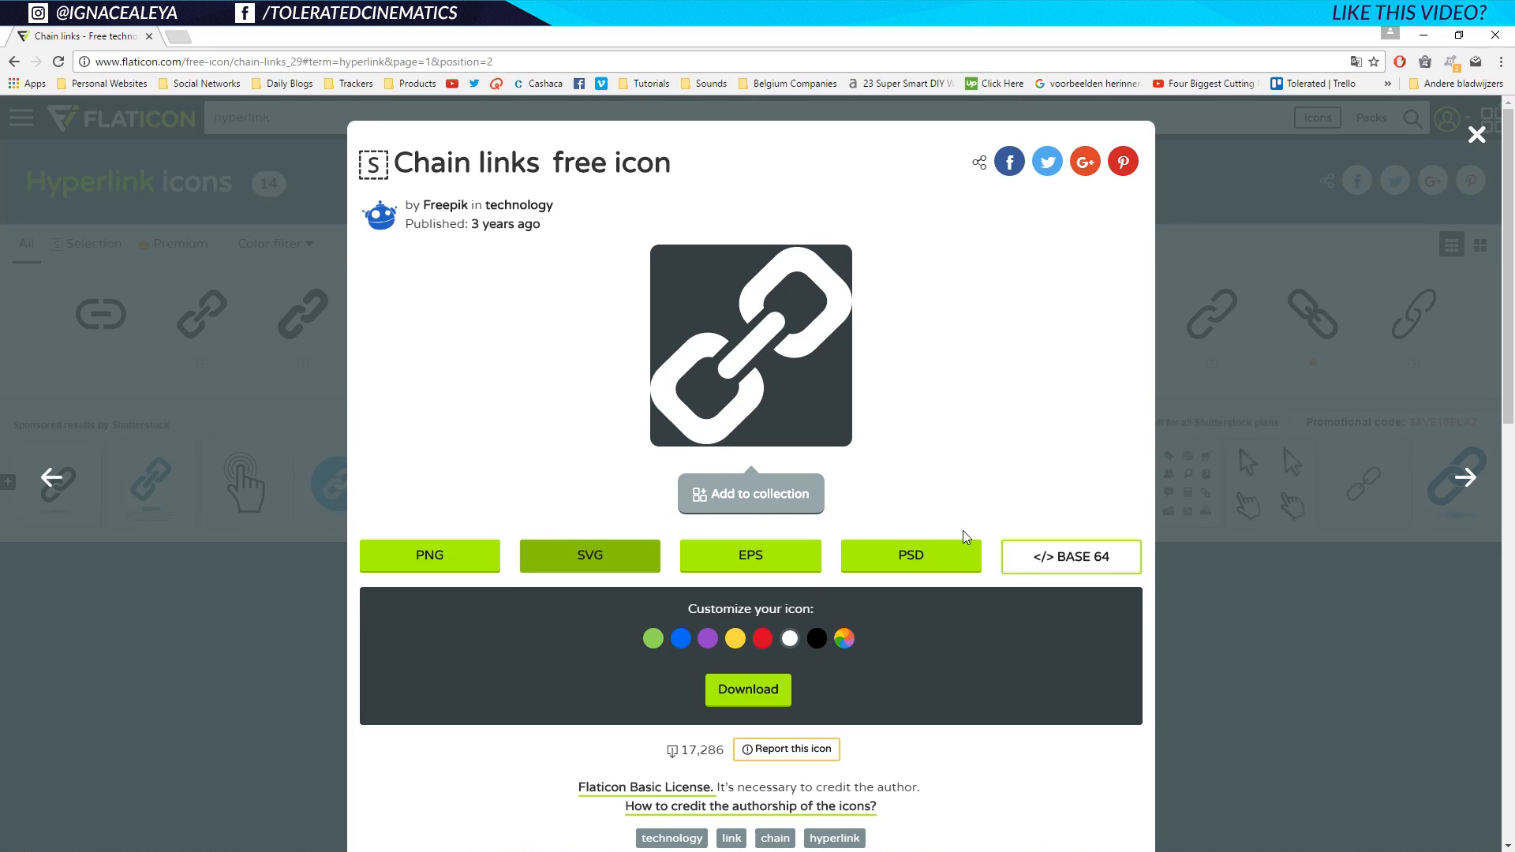
pyautogui.scroll(-1, 947, 553)
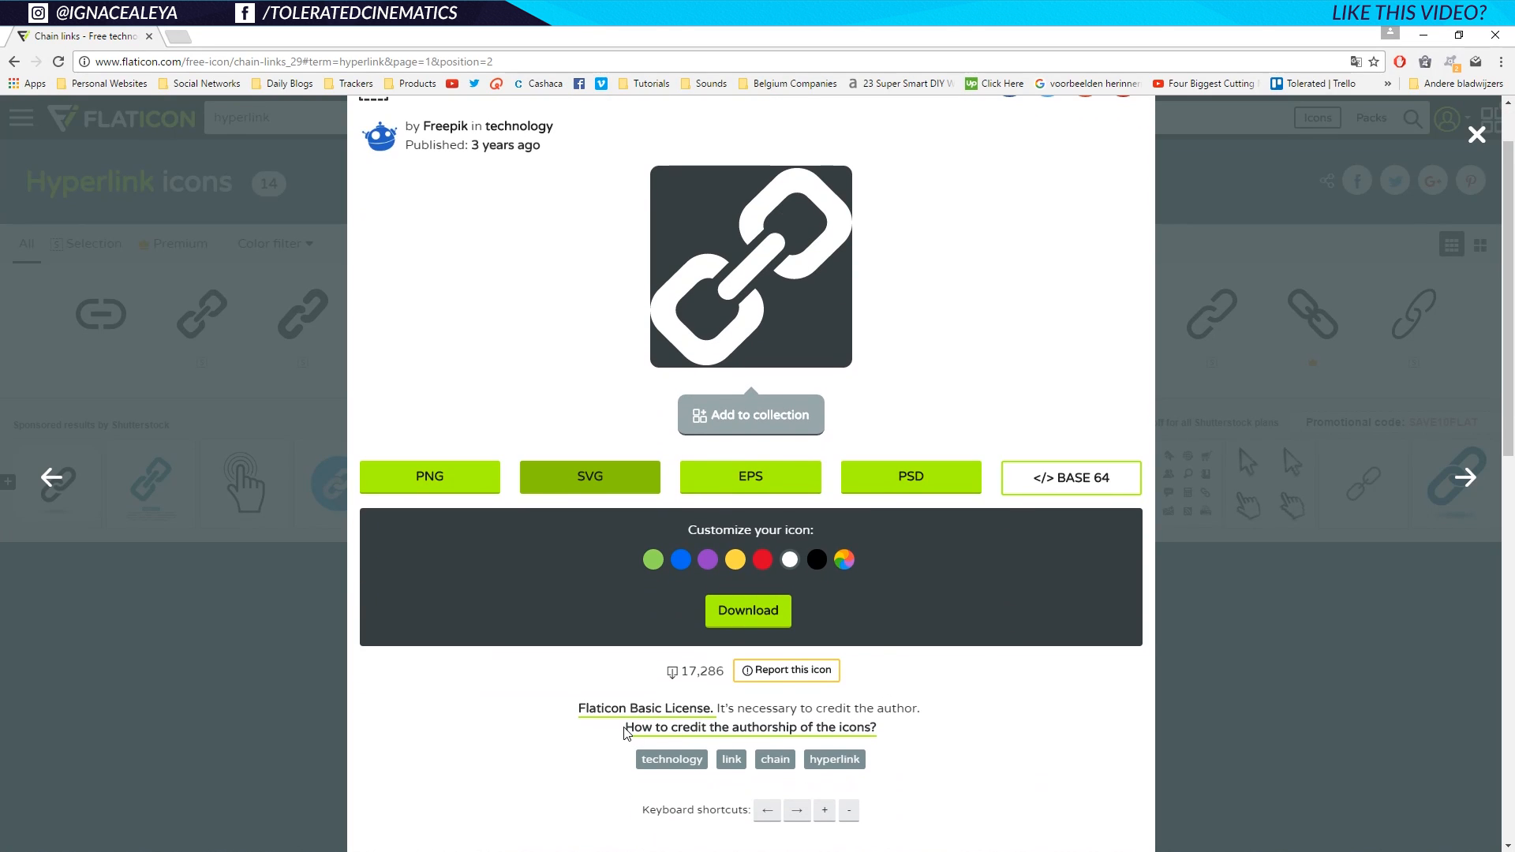
pyautogui.scroll(1, 615, 710)
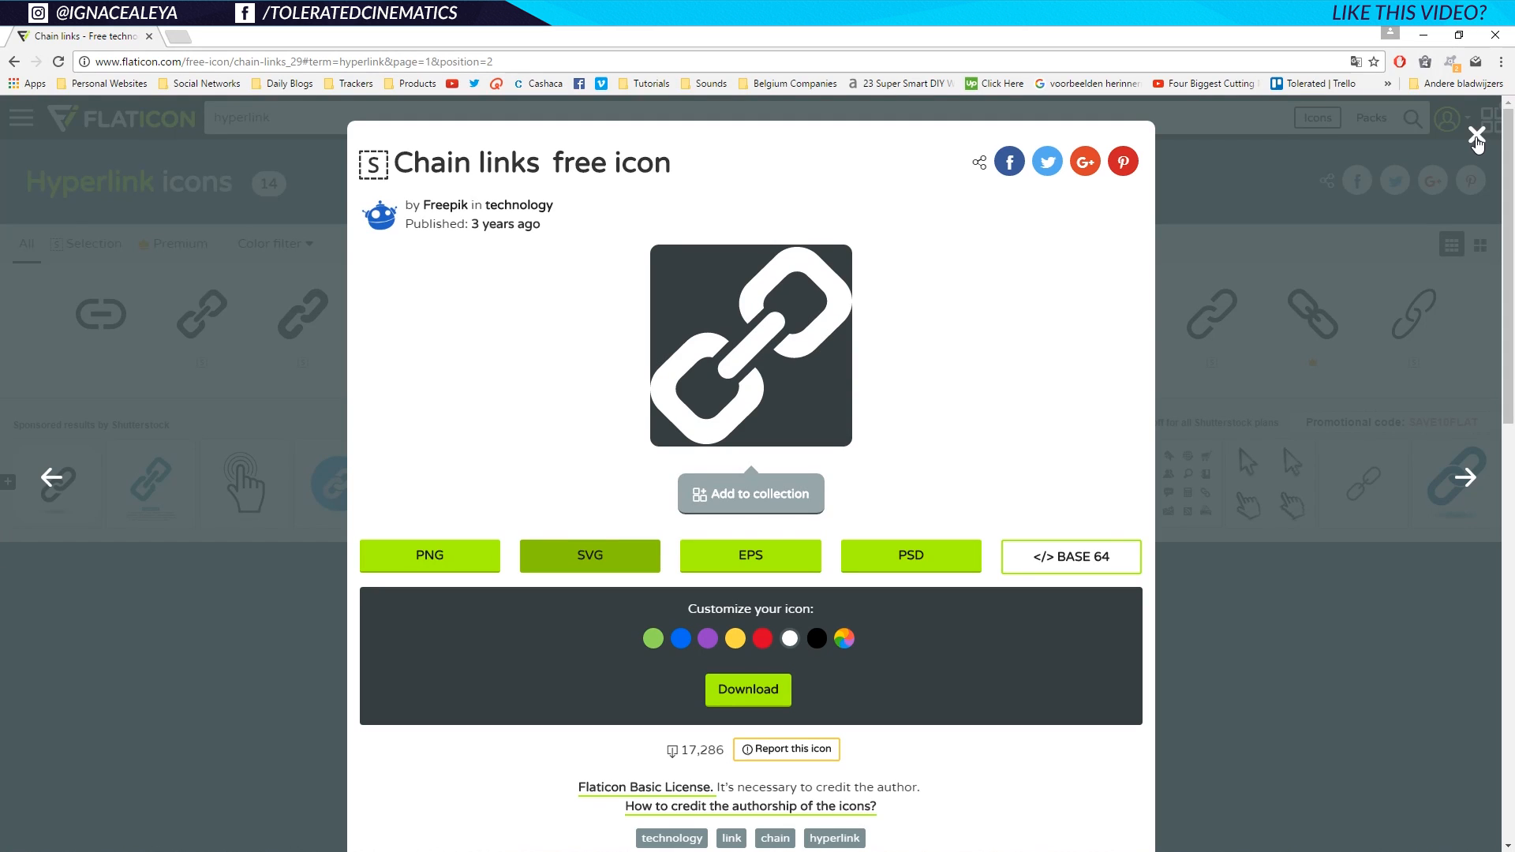
pyautogui.click(1476, 136)
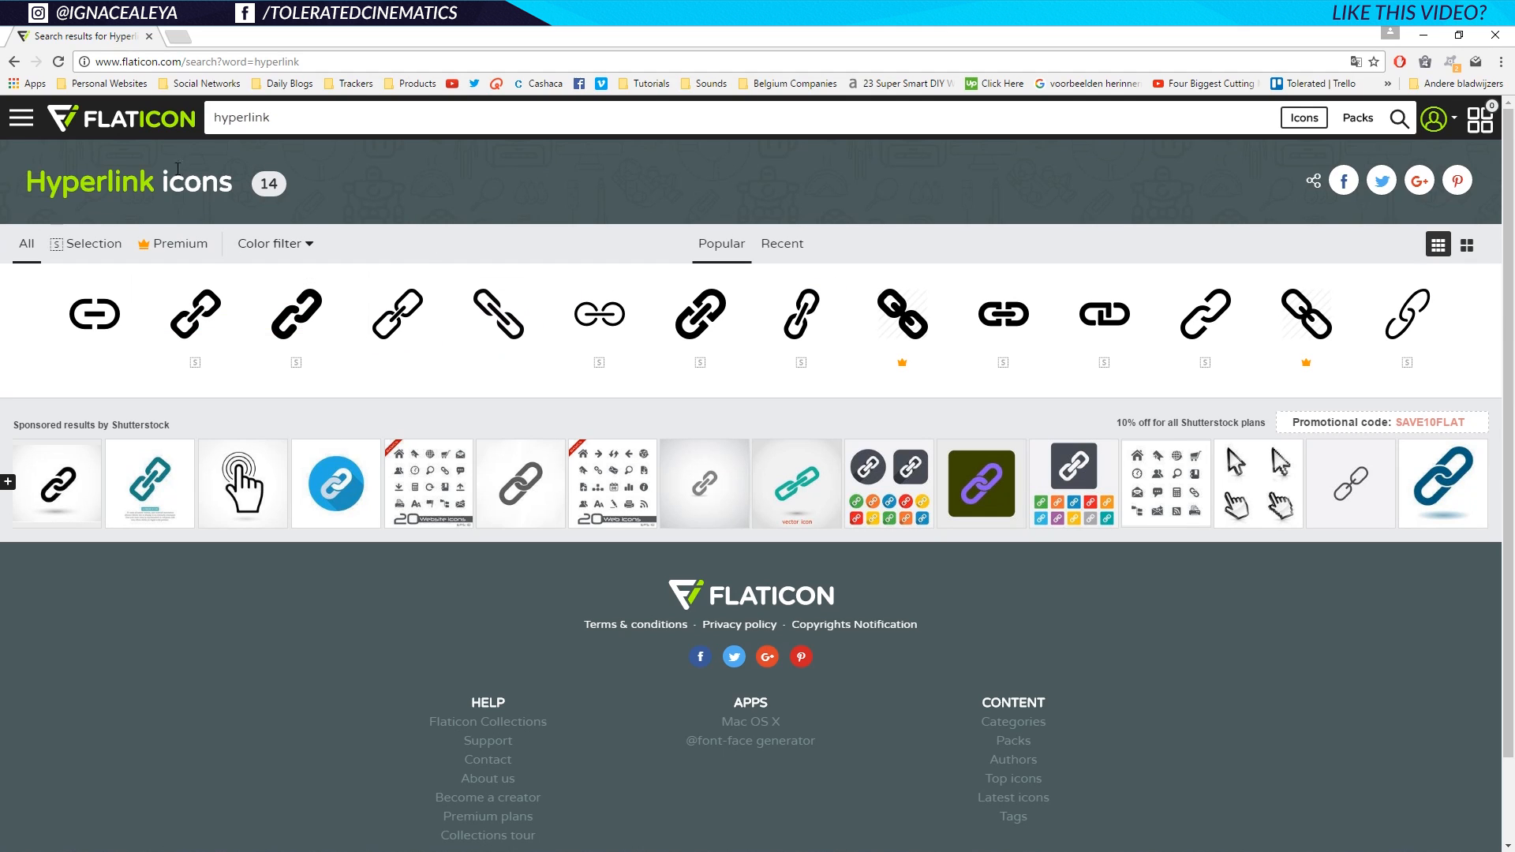
# Search Flaticon for 'phone' and open the Phone receiver icon.
pyautogui.click(637, 120)
pyautogui.hotkey('ctrl', 'a')
pyautogui.write('phone')
pyautogui.press('Return')
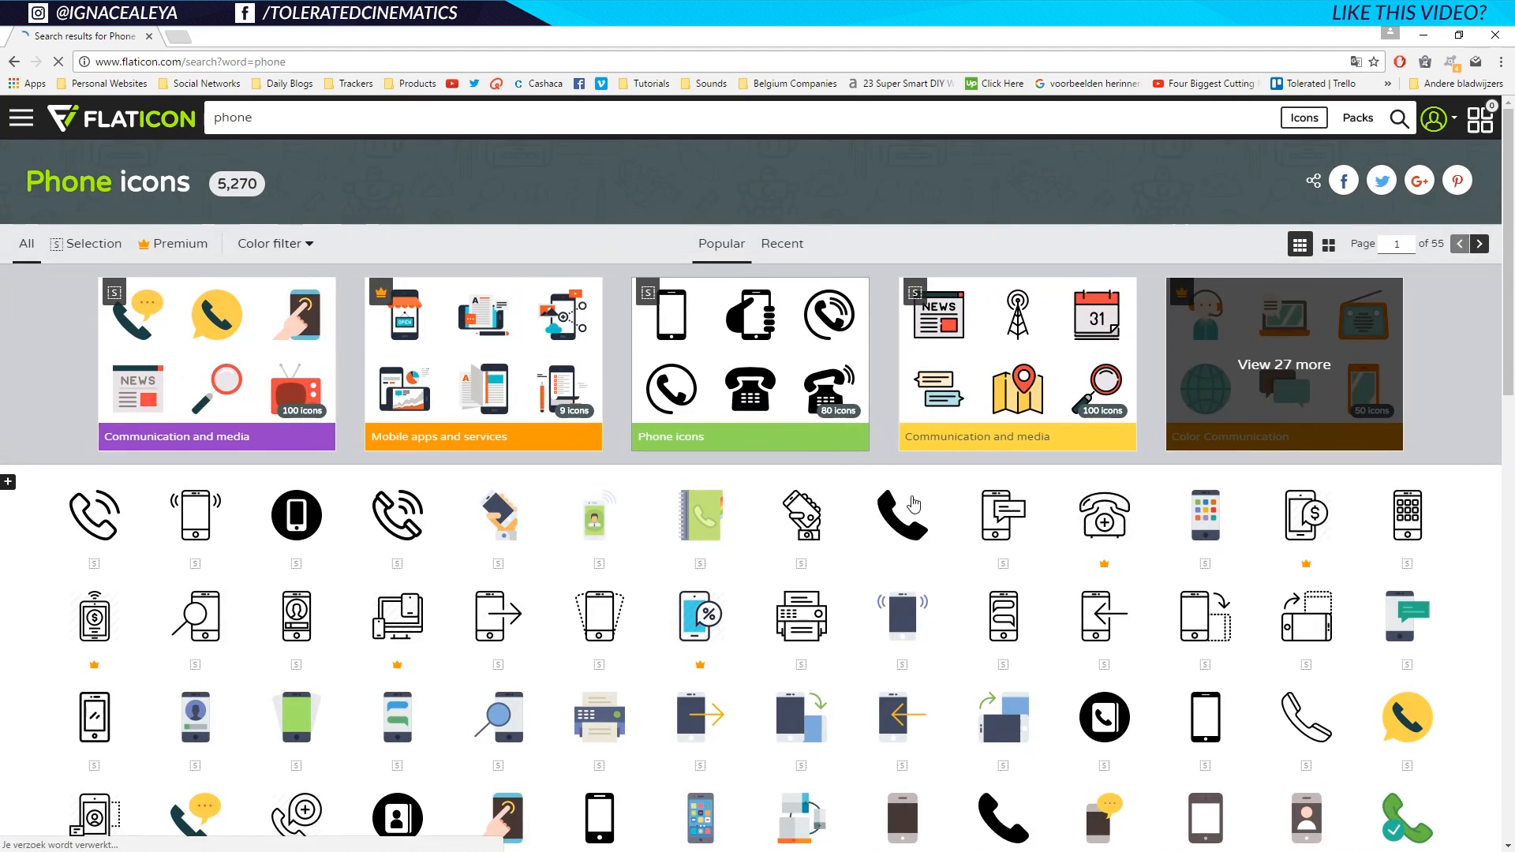
pyautogui.click(903, 525)
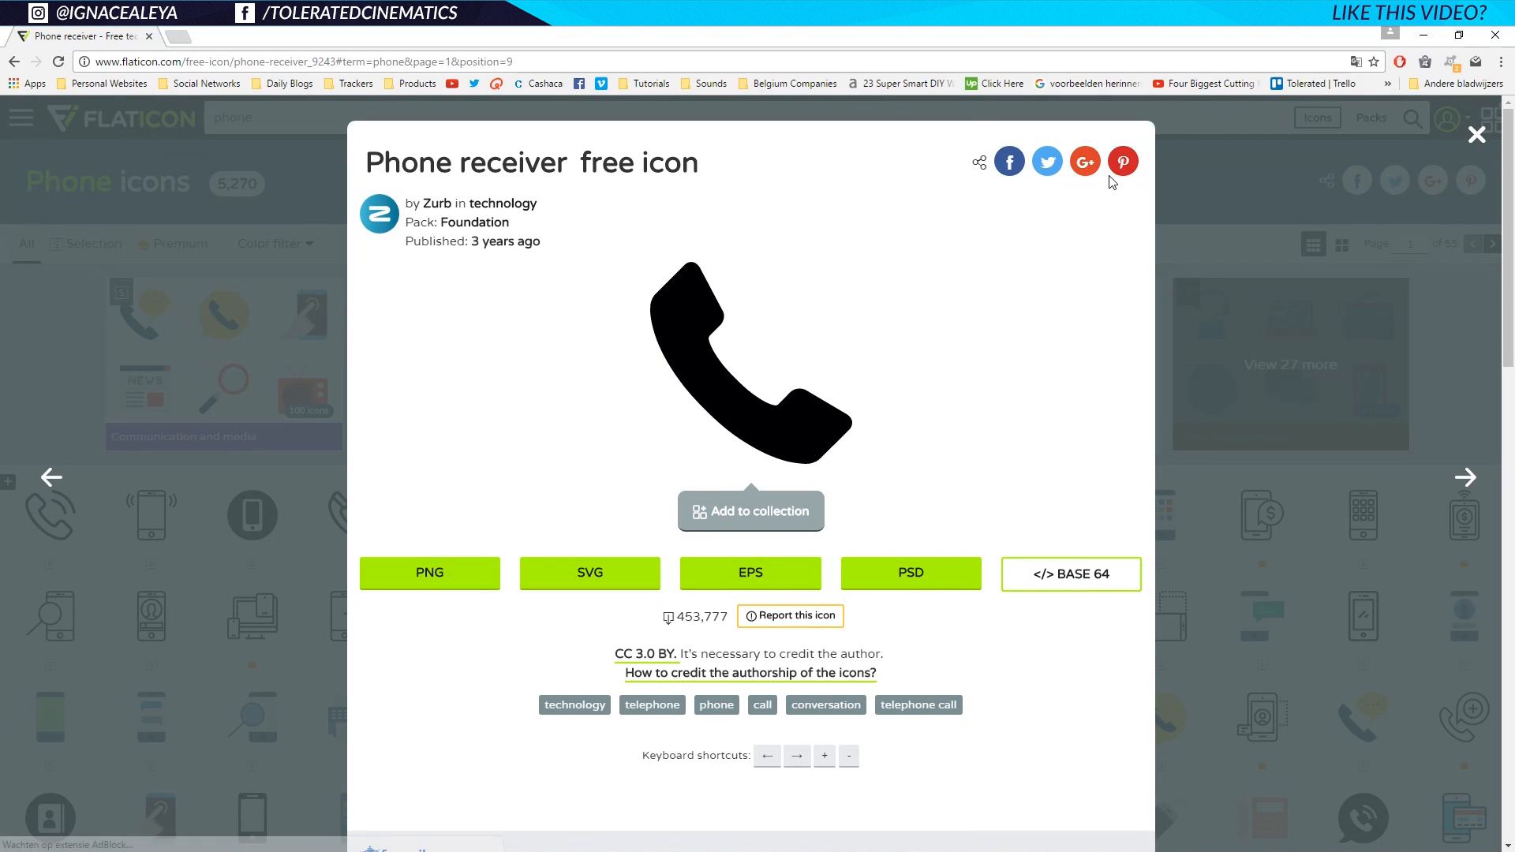
pyautogui.click(1475, 136)
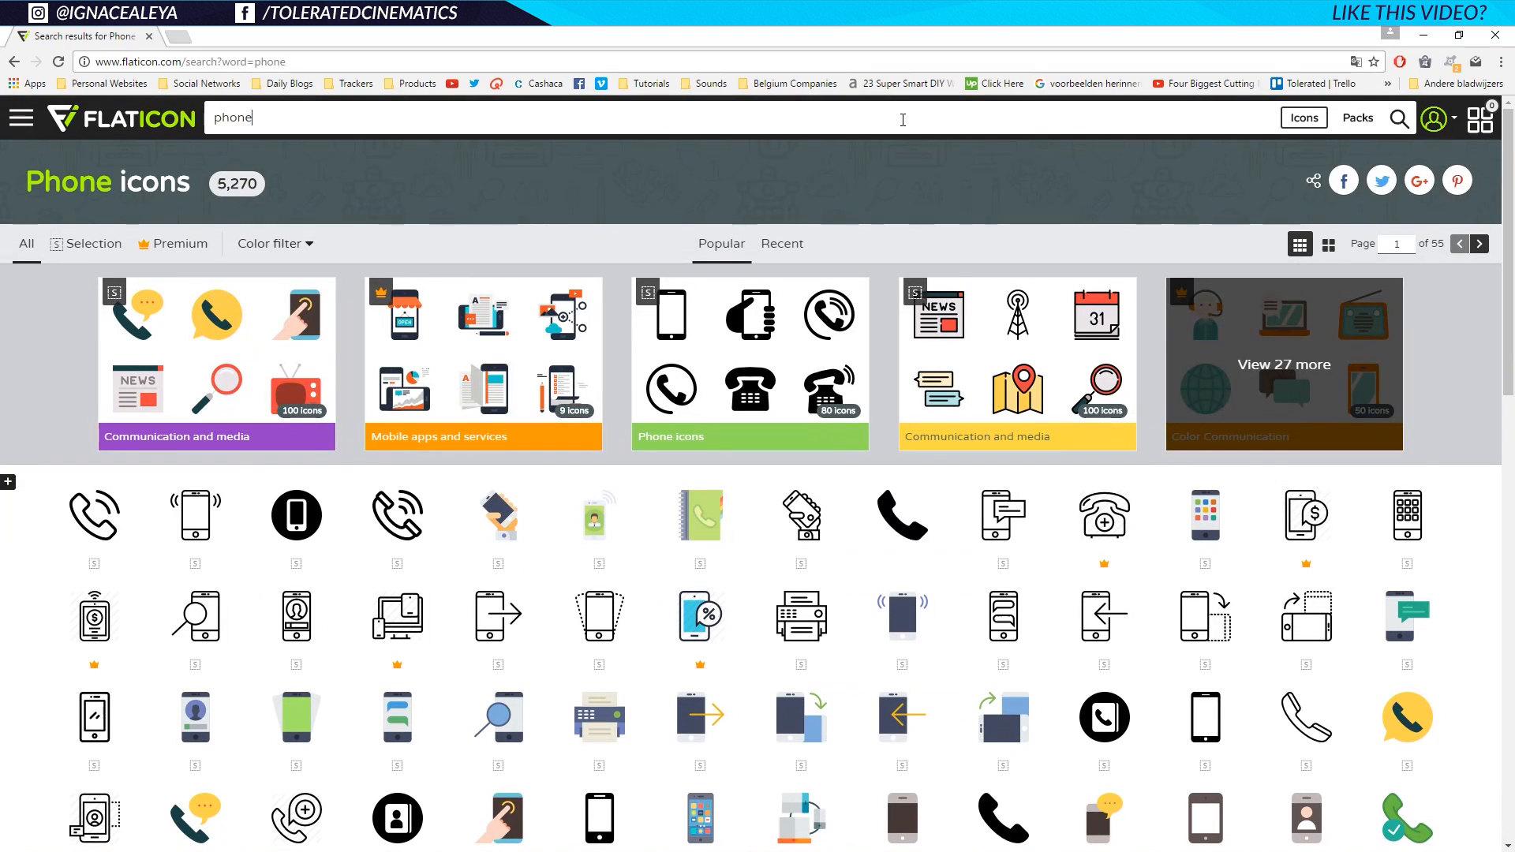
# Search 'email', open the close-envelope icon, and place the phone receiver icon onto the card.
pyautogui.click(903, 124)
pyautogui.hotkey('ctrl', 'a')
pyautogui.write('mail')
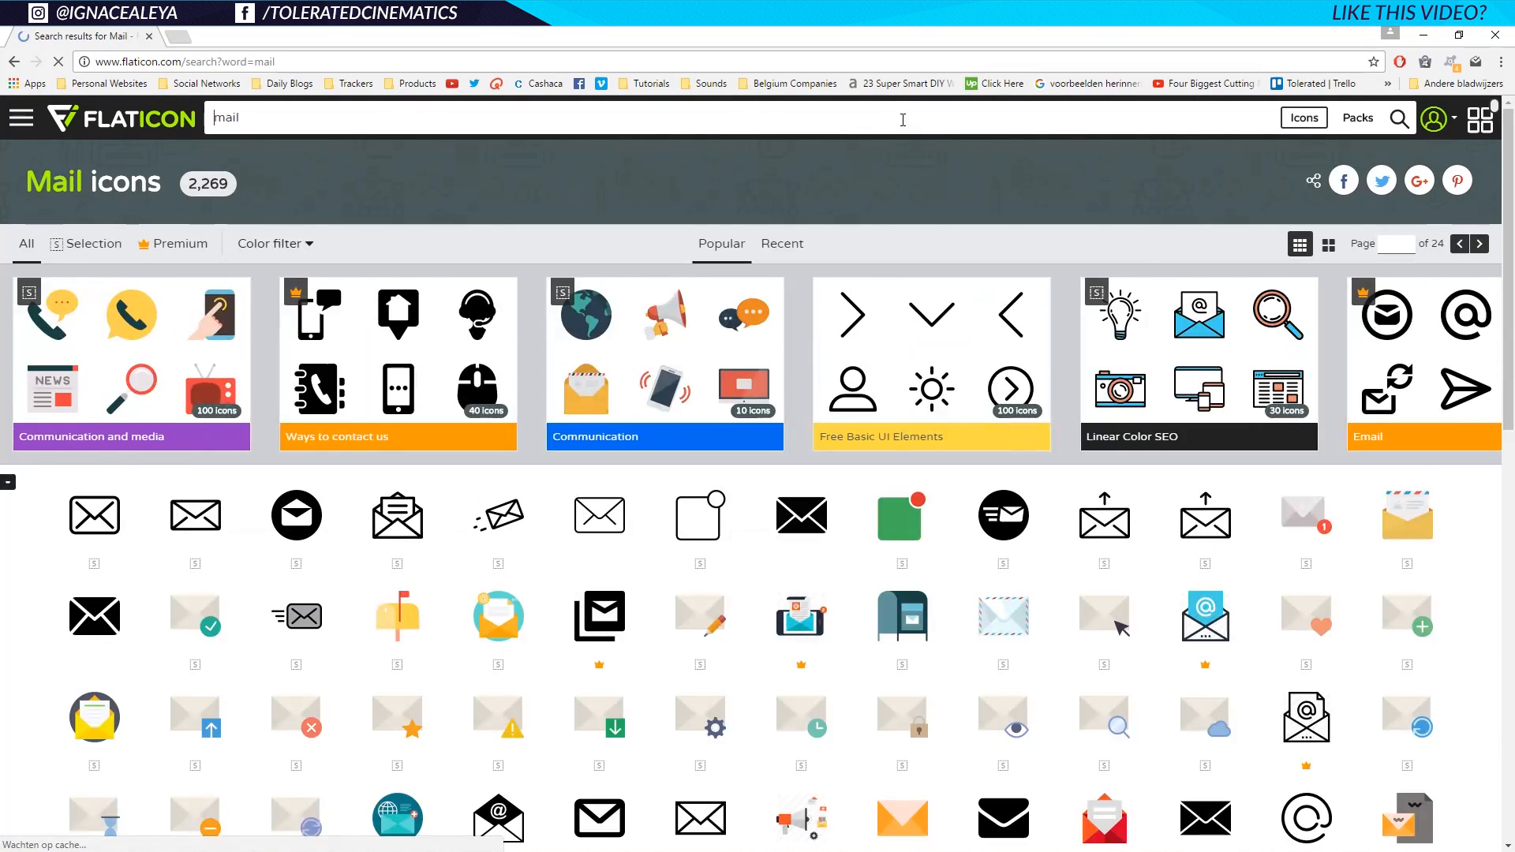
pyautogui.click(905, 122)
pyautogui.hotkey('ctrl', 'a')
pyautogui.write('email')
pyautogui.press('Return')
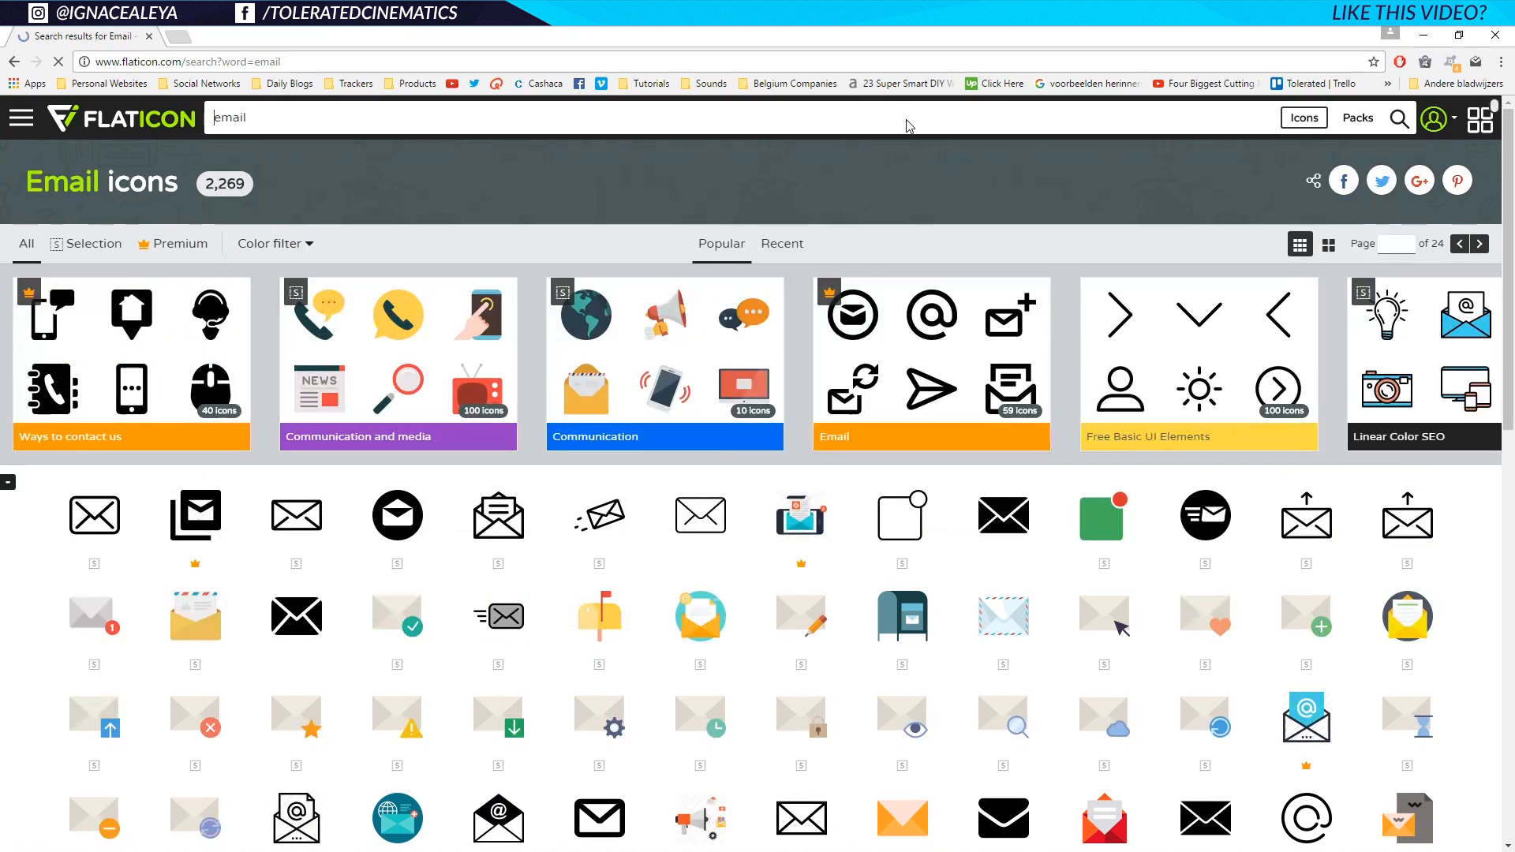
pyautogui.click(1010, 533)
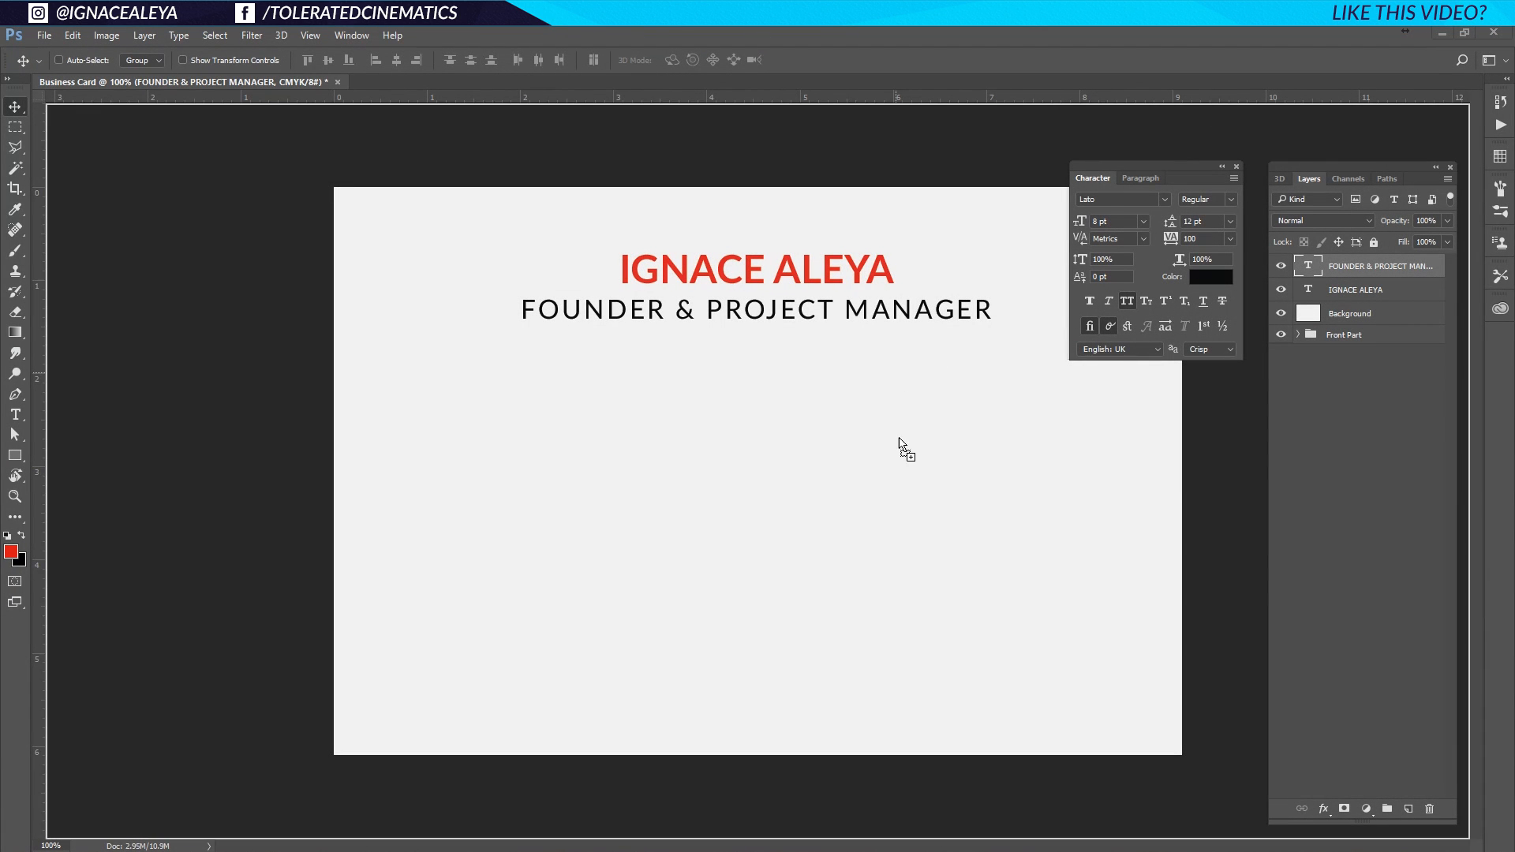
pyautogui.moveTo(901, 440); pyautogui.dragTo(806, 449)
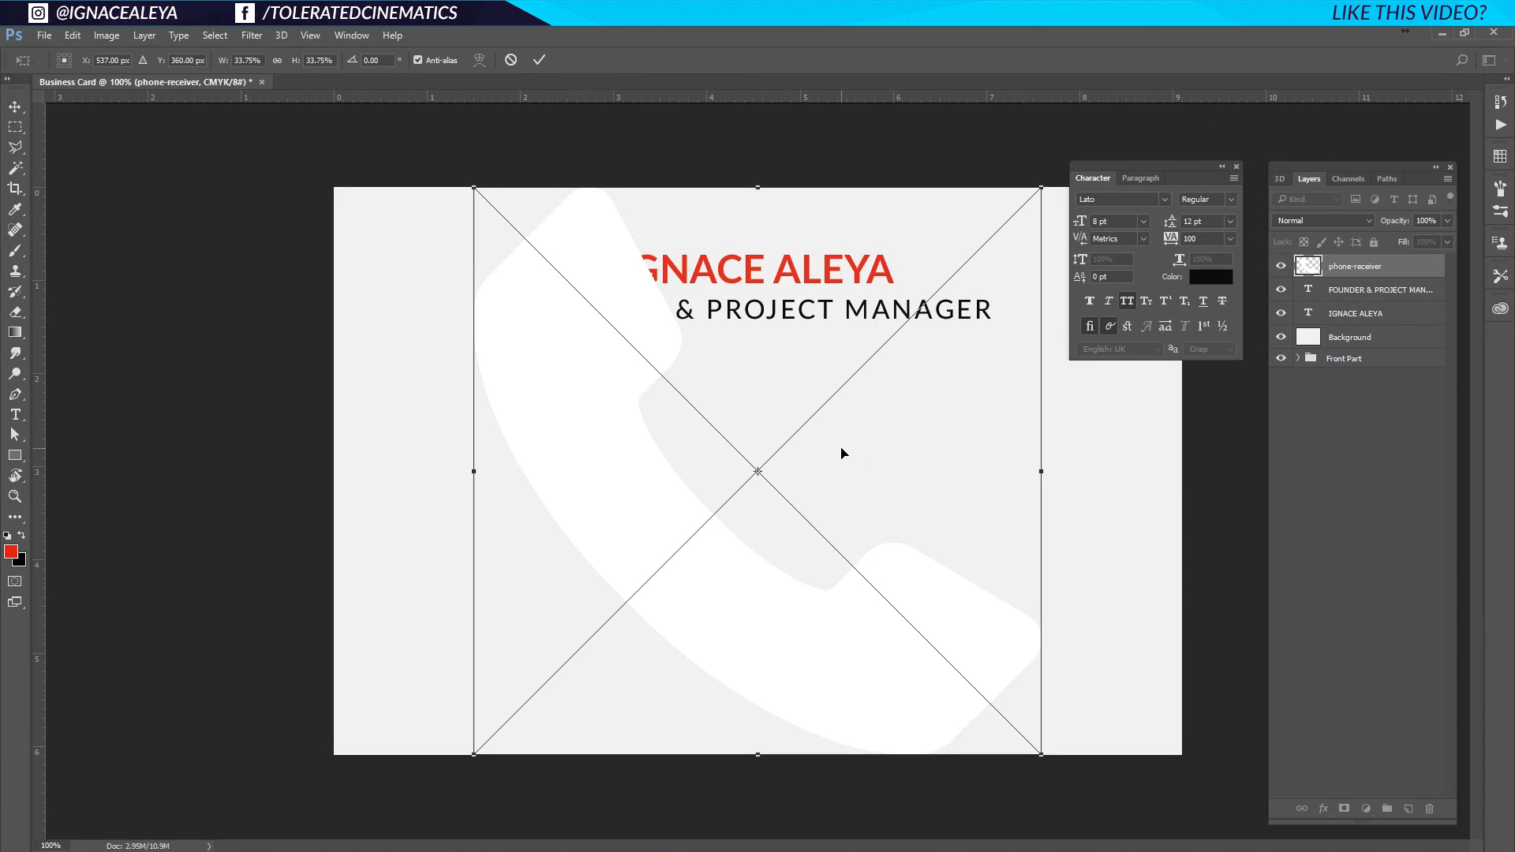
# Confirm the placed icons and scale all three icon layers together down to 7.5%.
pyautogui.press('Return')
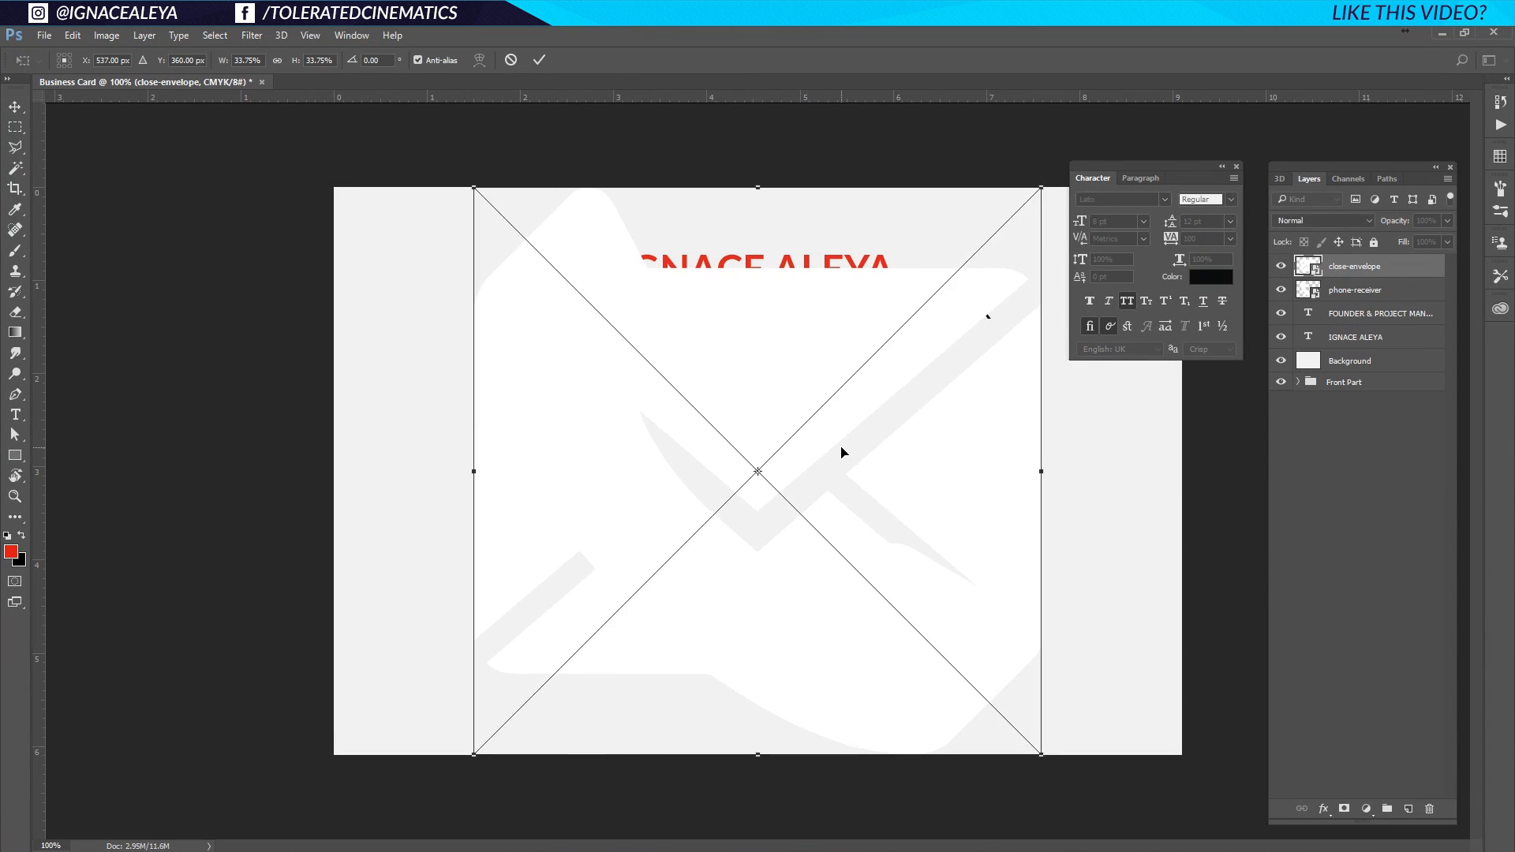
pyautogui.press('Return')
pyautogui.press('Return')
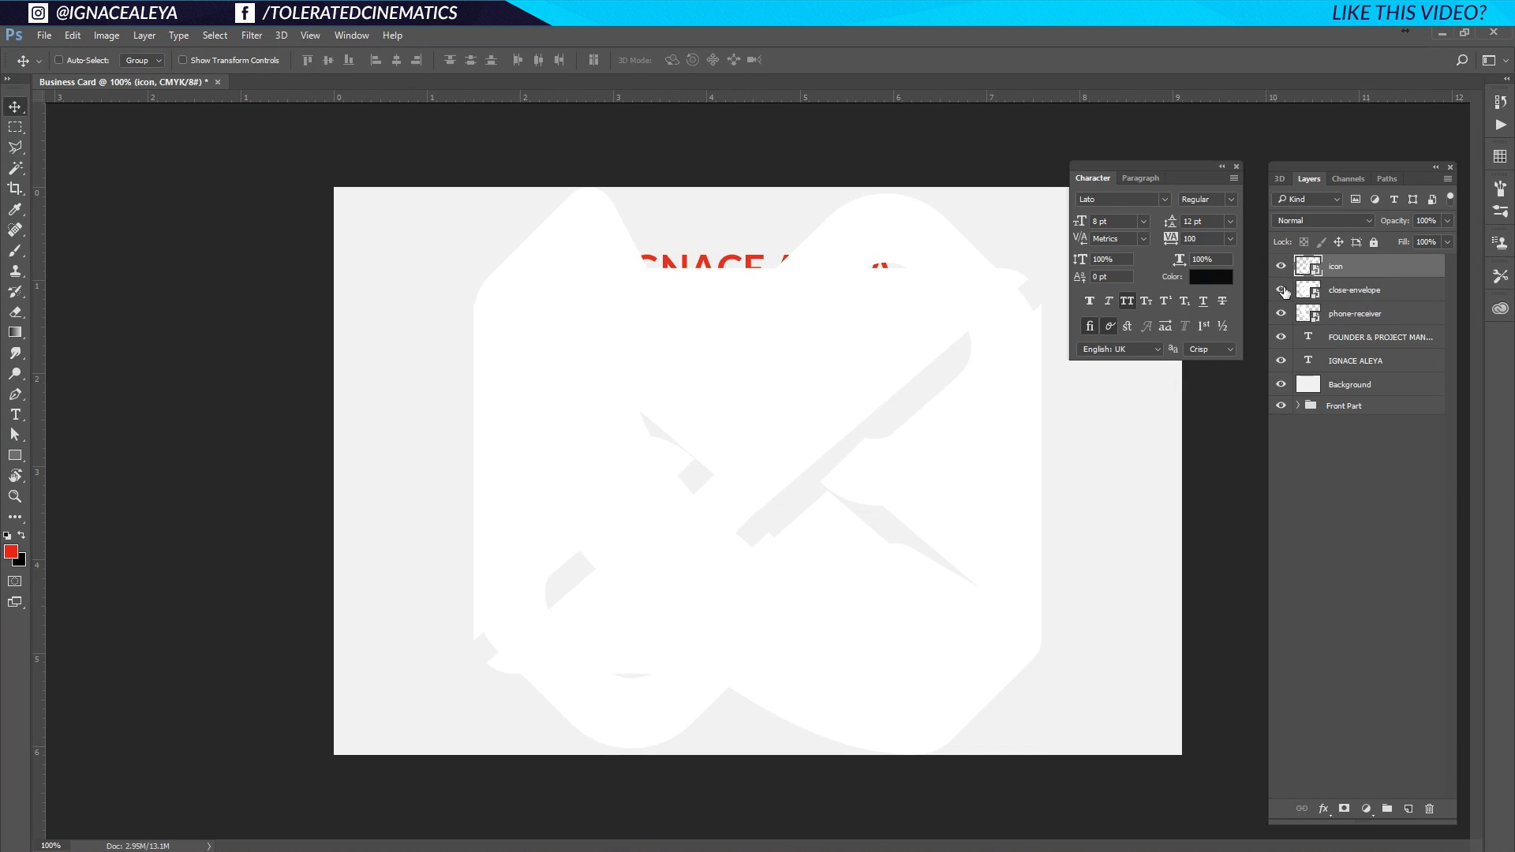
pyautogui.click(1372, 315)
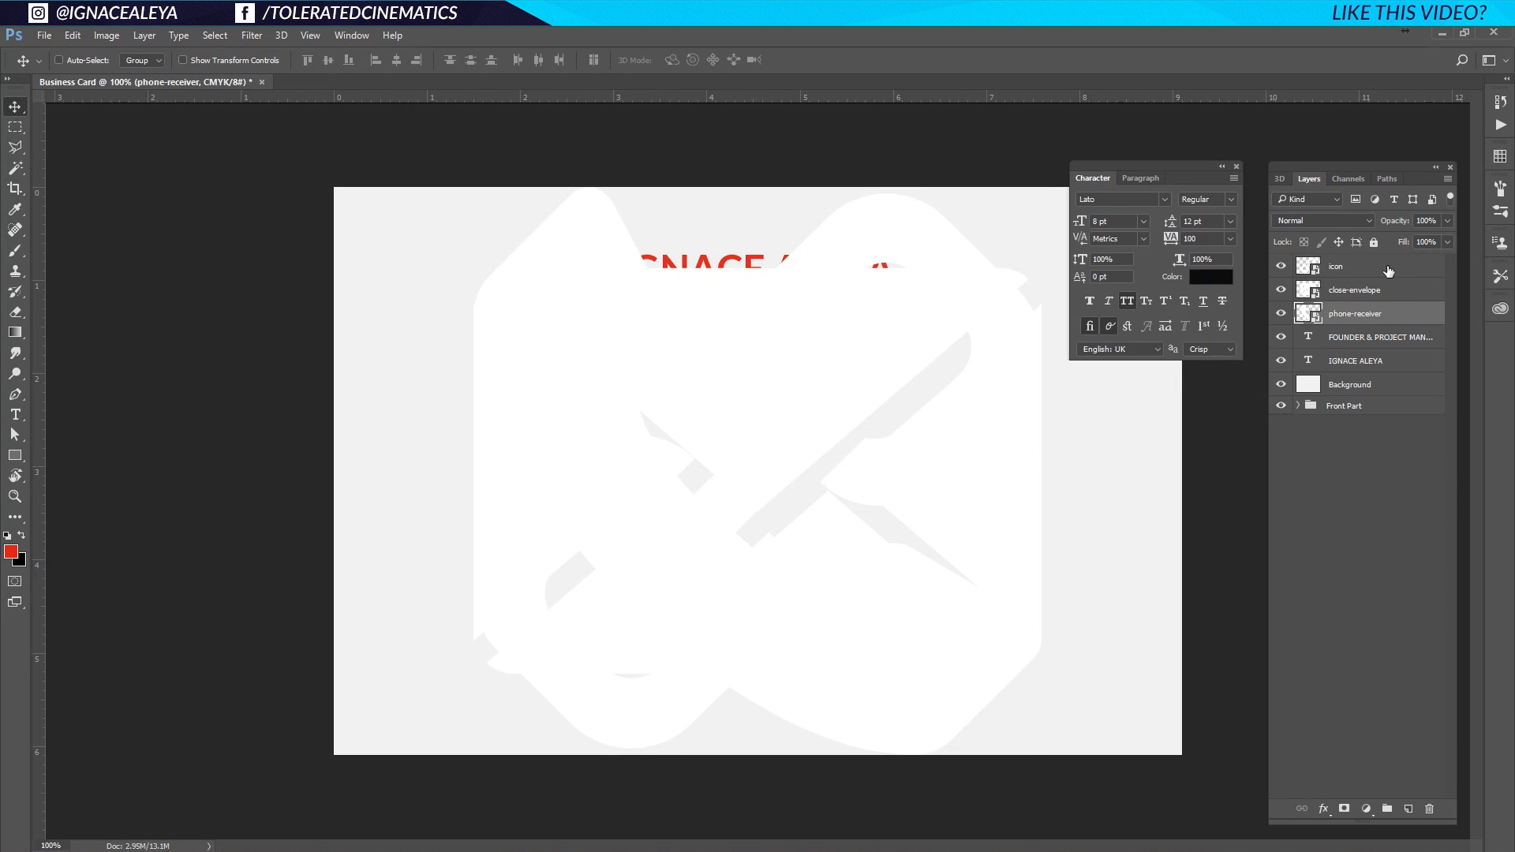
pyautogui.keyDown('shift'); pyautogui.click(1389, 271); pyautogui.keyUp('shift')
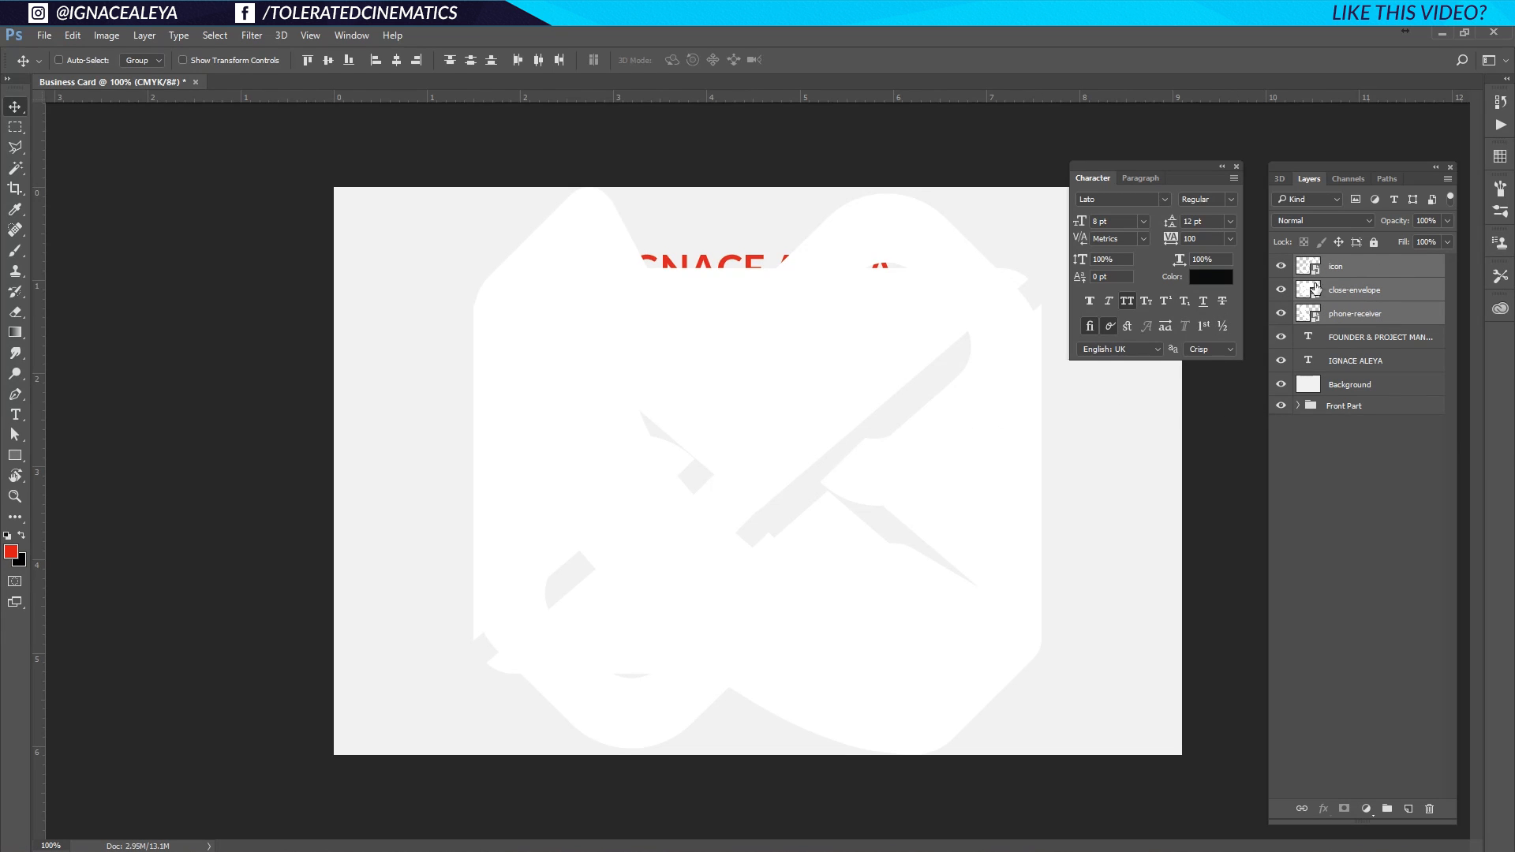
pyautogui.press('ctrl')
pyautogui.hotkey('ctrl', 't')
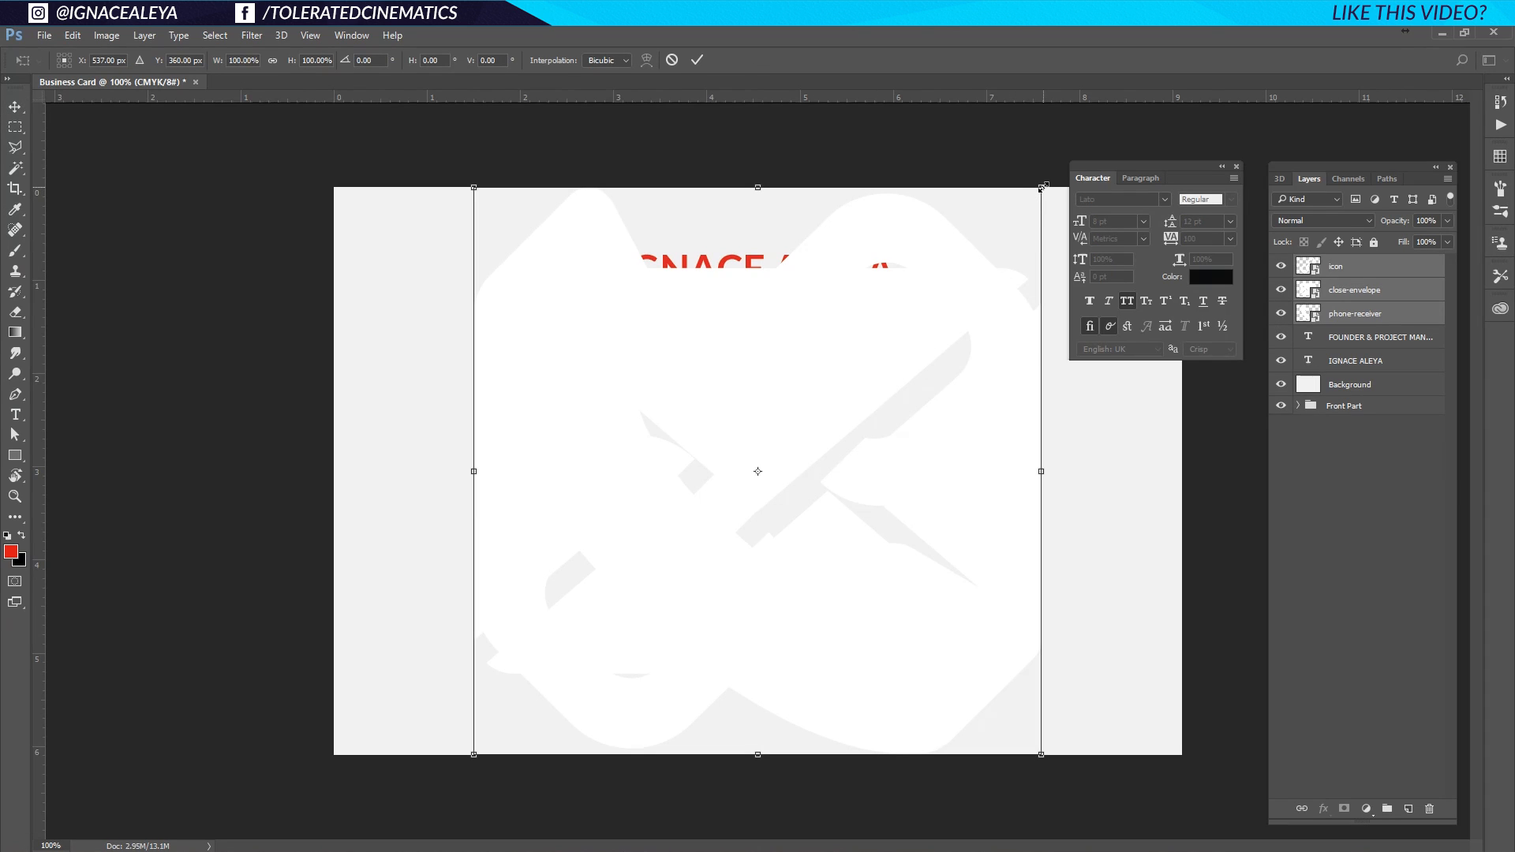
pyautogui.moveTo(1041, 187); pyautogui.dragTo(805, 475)
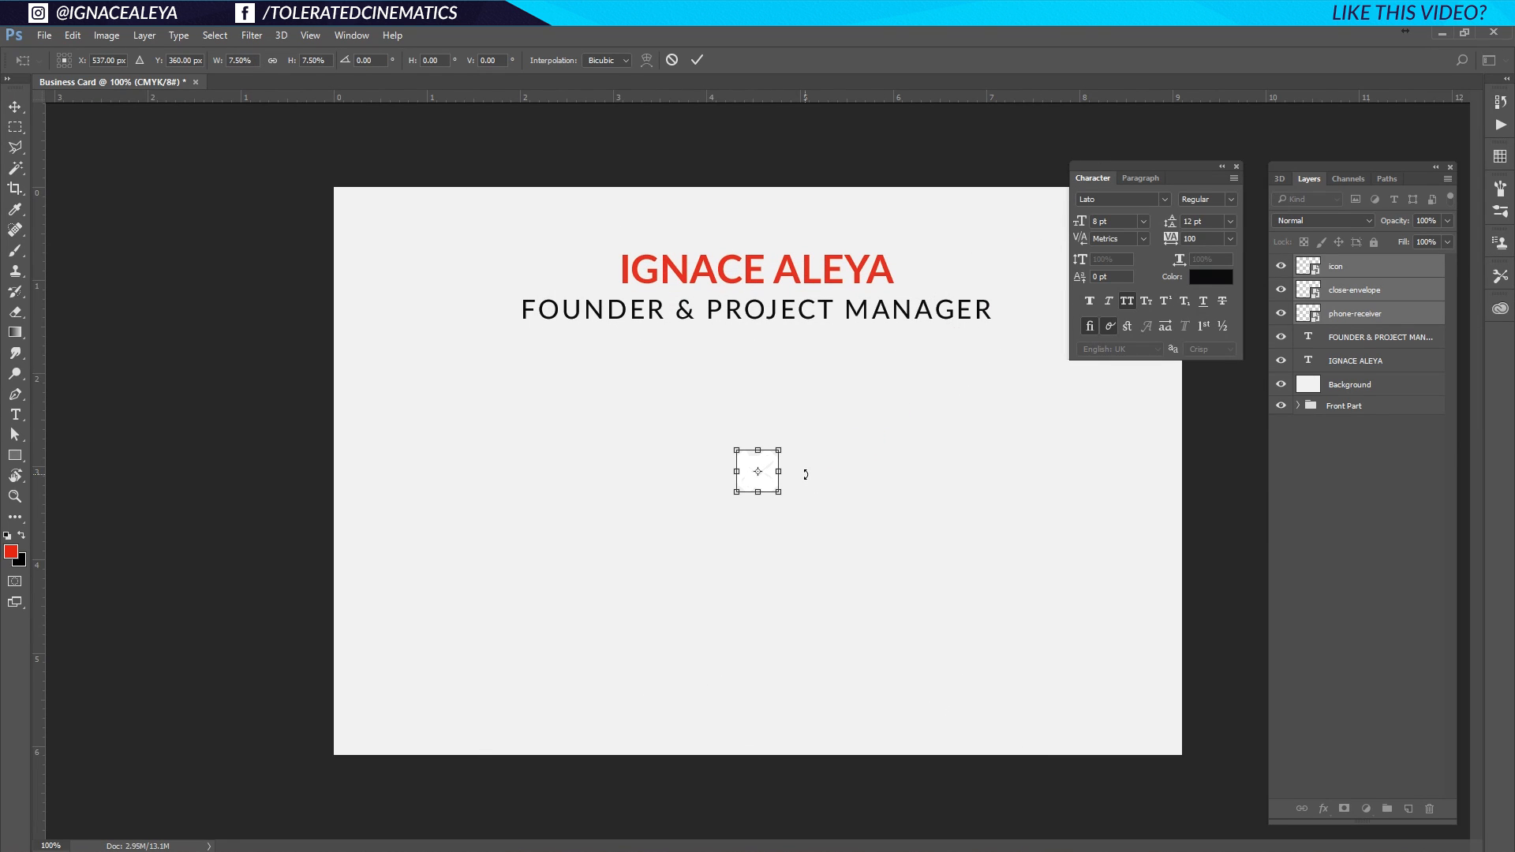
pyautogui.press('Return')
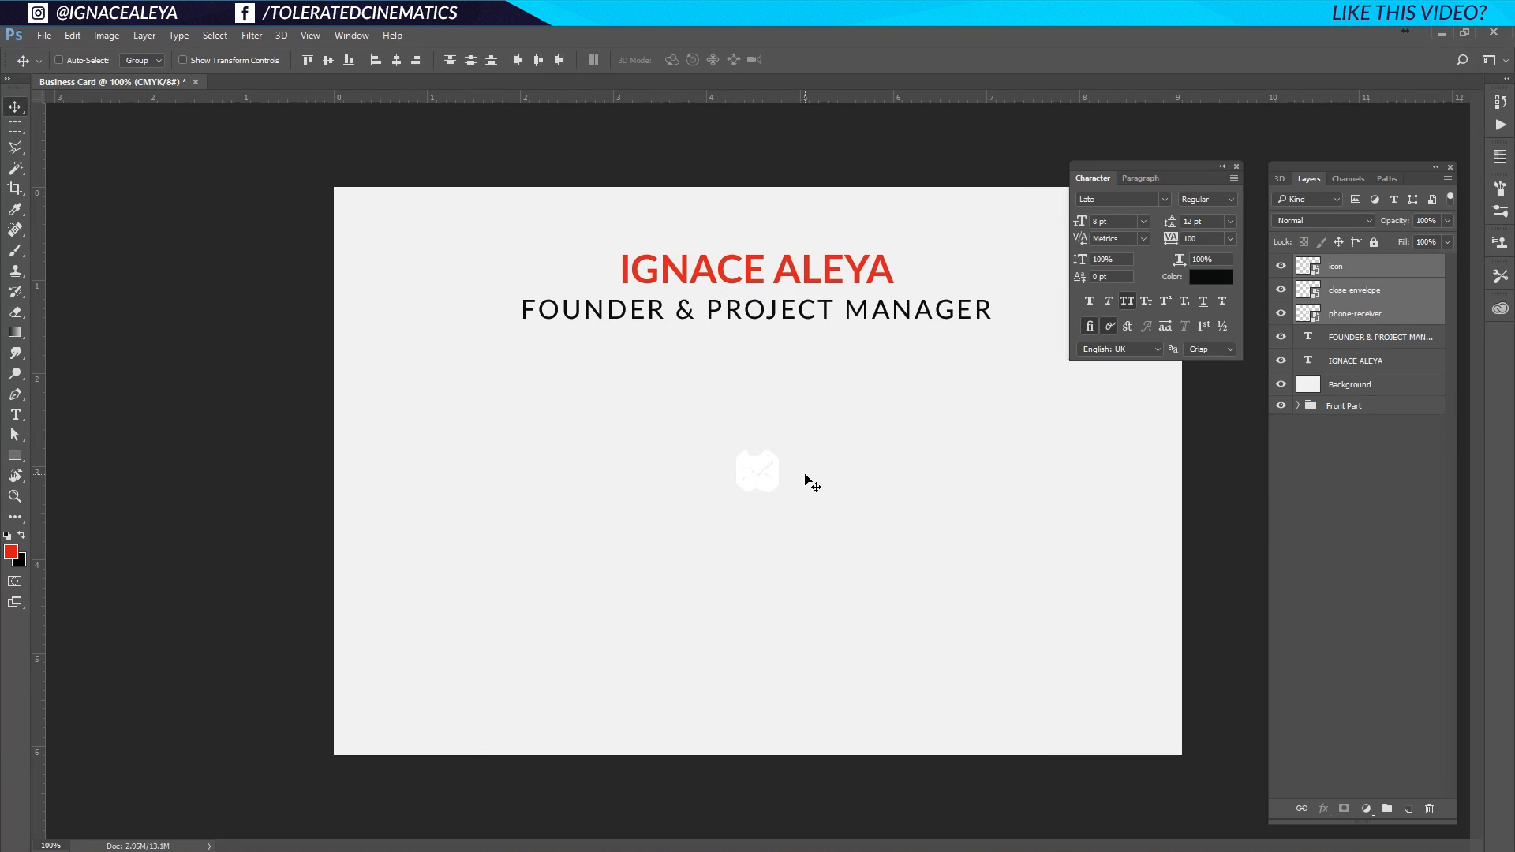
pyautogui.click(16, 456)
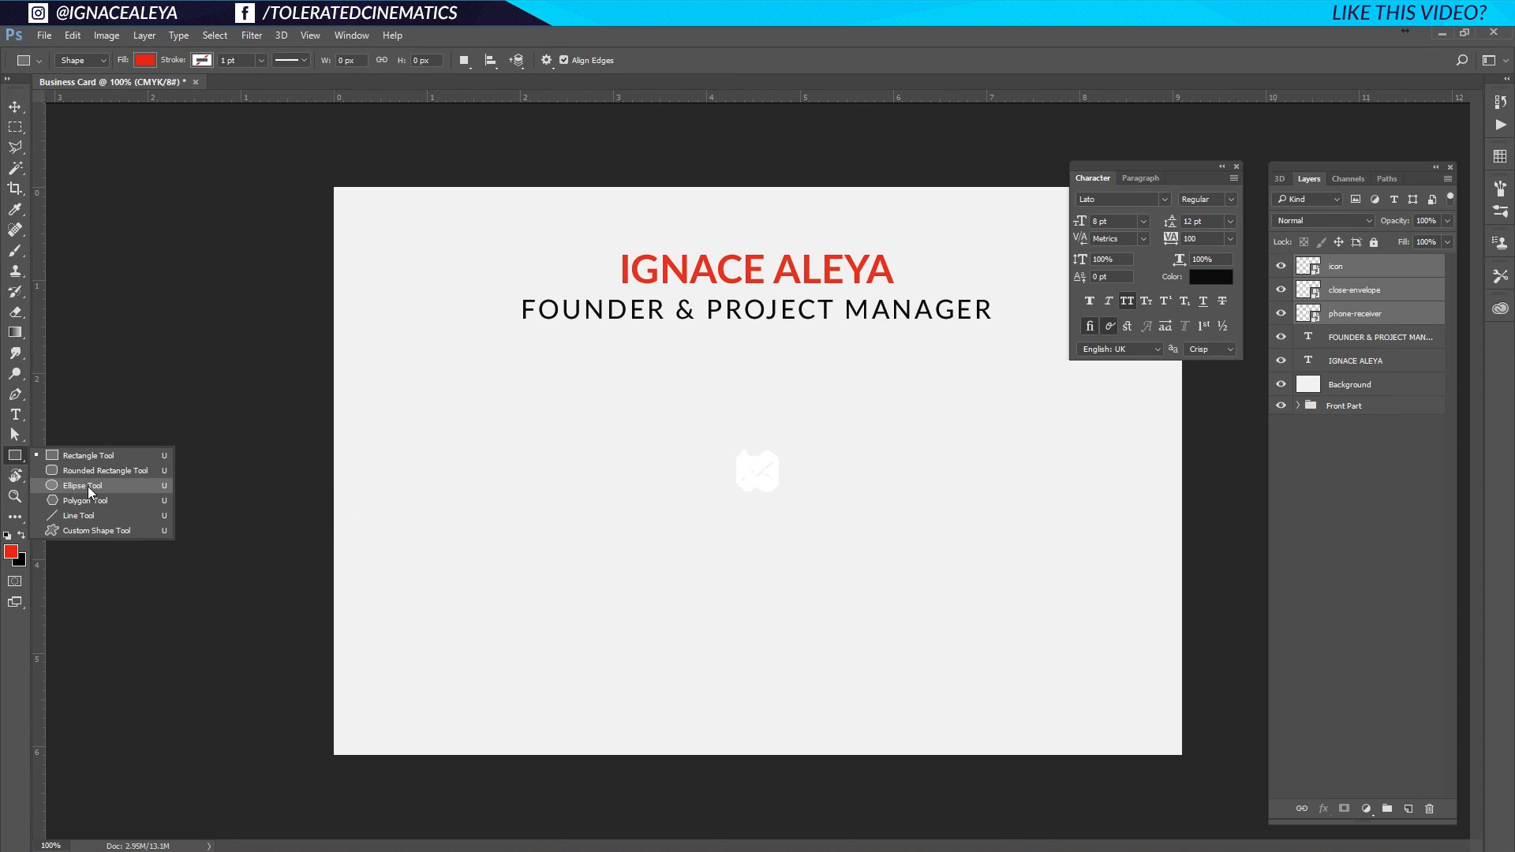
# Draw a red circle on the card's left side and duplicate it twice.
pyautogui.click(87, 486)
pyautogui.moveTo(459, 416); pyautogui.dragTo(517, 502)
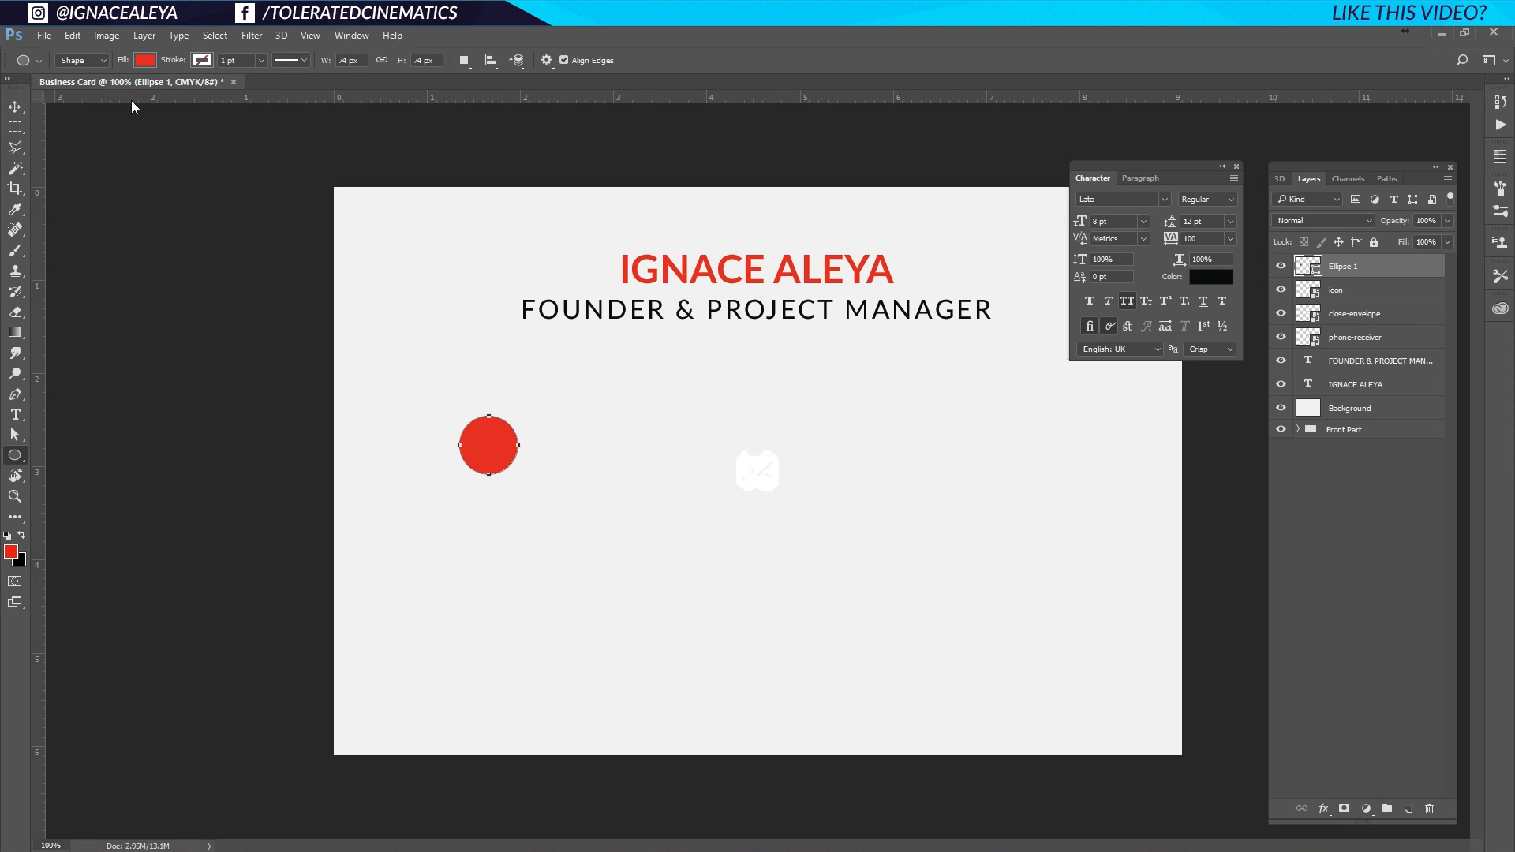
pyautogui.click(14, 106)
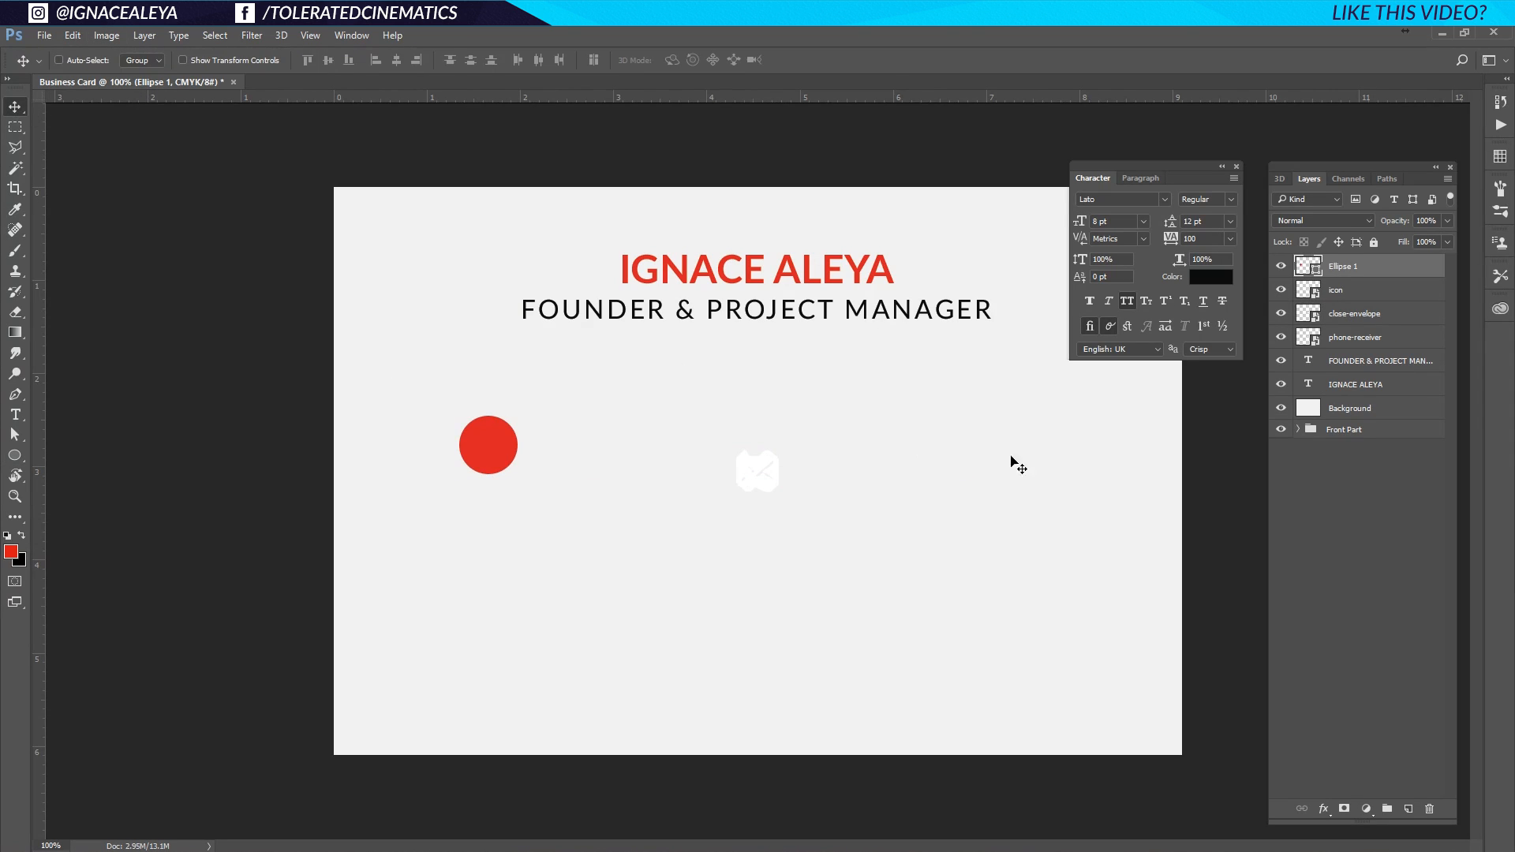
pyautogui.hotkey('ctrl', 'j')
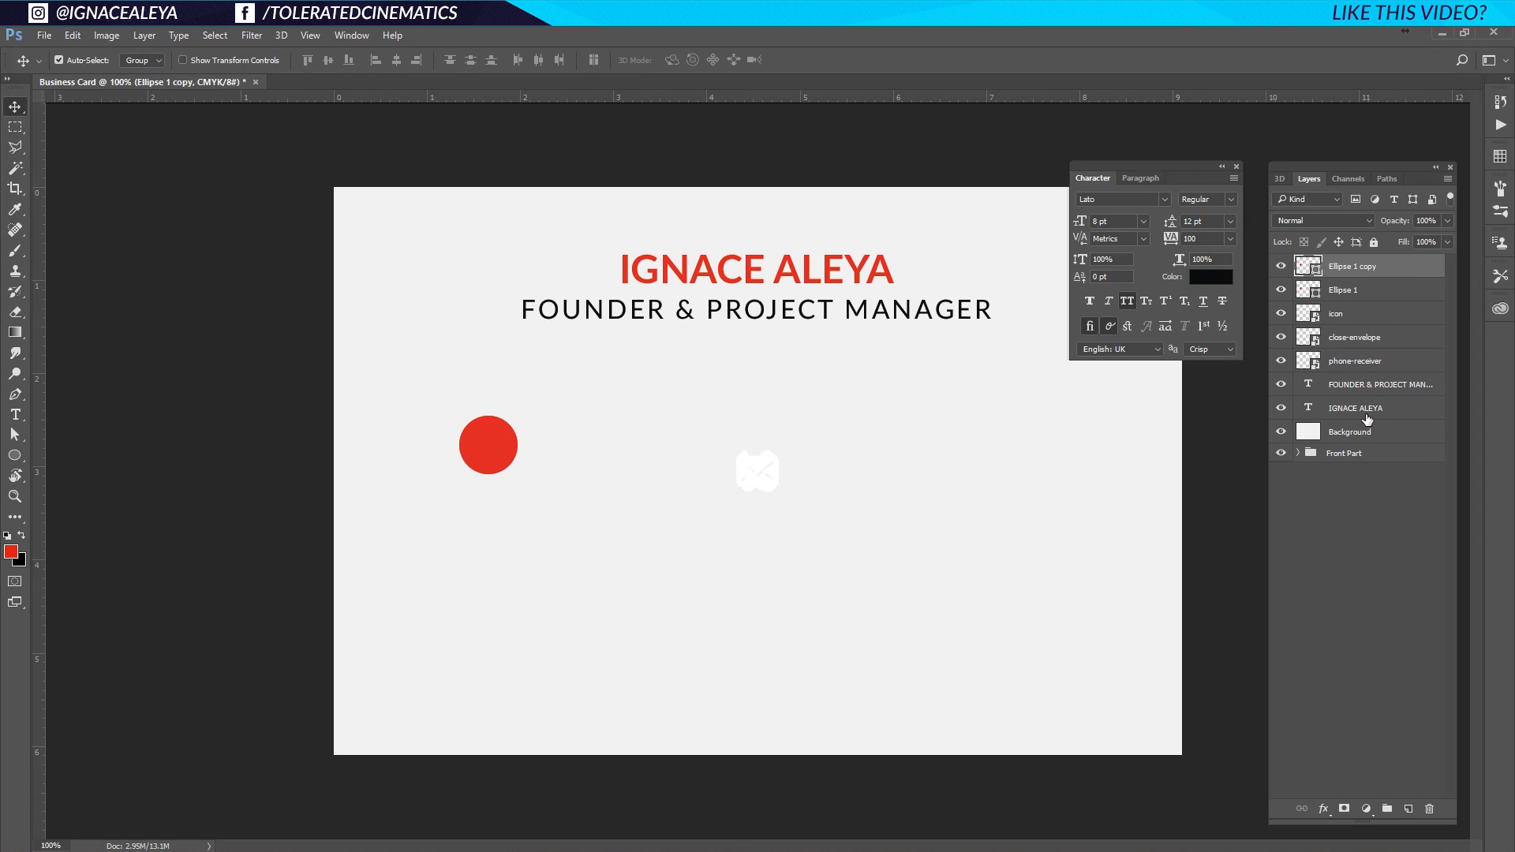
pyautogui.hotkey('ctrl', 'j')
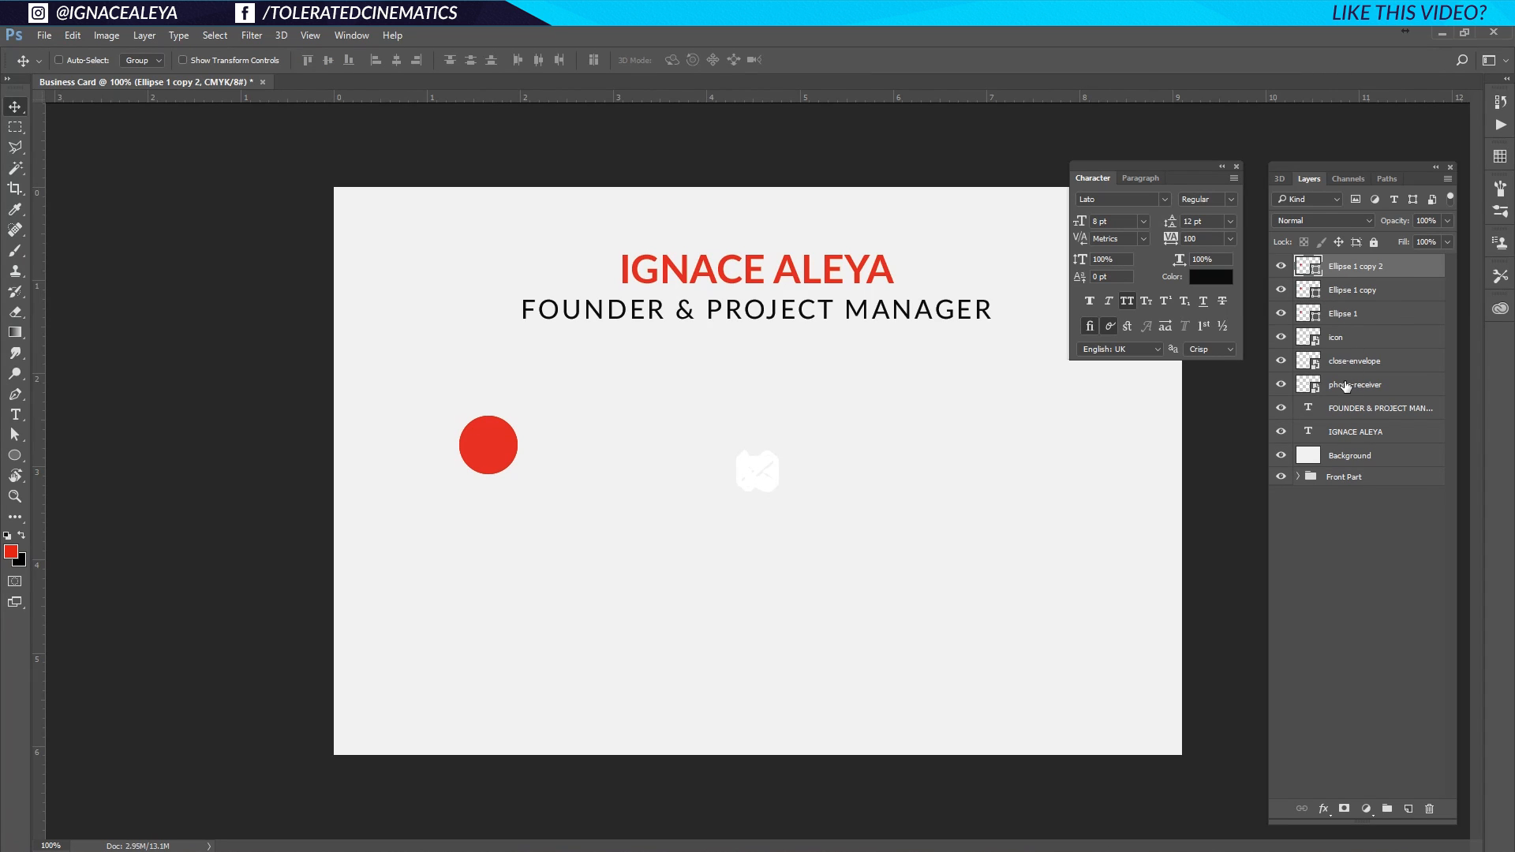
# Stack phone-receiver, close-envelope and the link icon each above its own ellipse layer.
pyautogui.moveTo(1345, 386); pyautogui.dragTo(1366, 310)
pyautogui.moveTo(1342, 390); pyautogui.dragTo(1347, 282)
pyautogui.moveTo(1364, 385); pyautogui.dragTo(1361, 259)
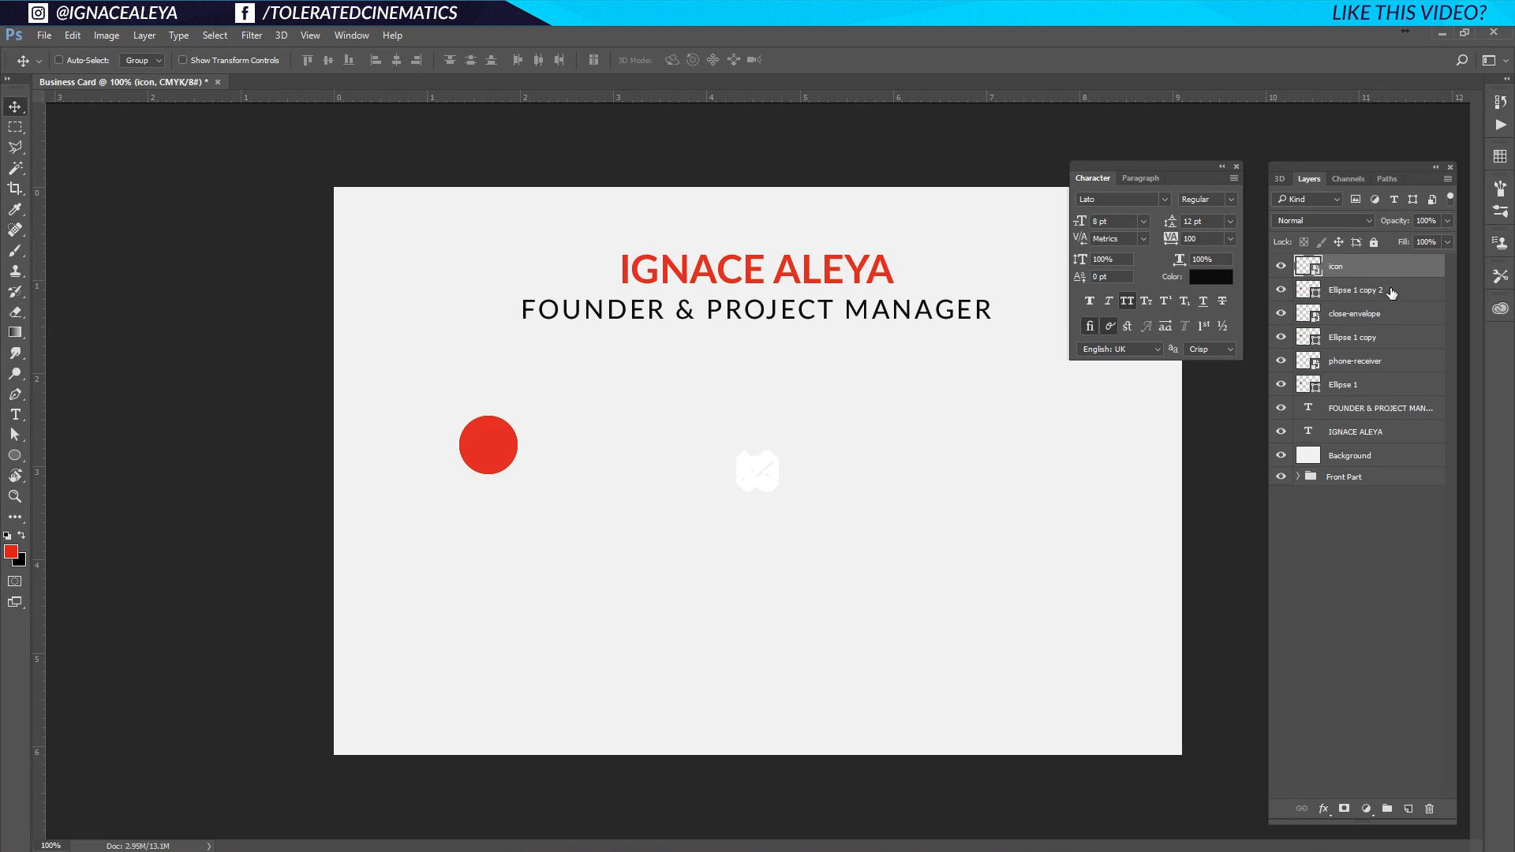
pyautogui.click(1352, 391)
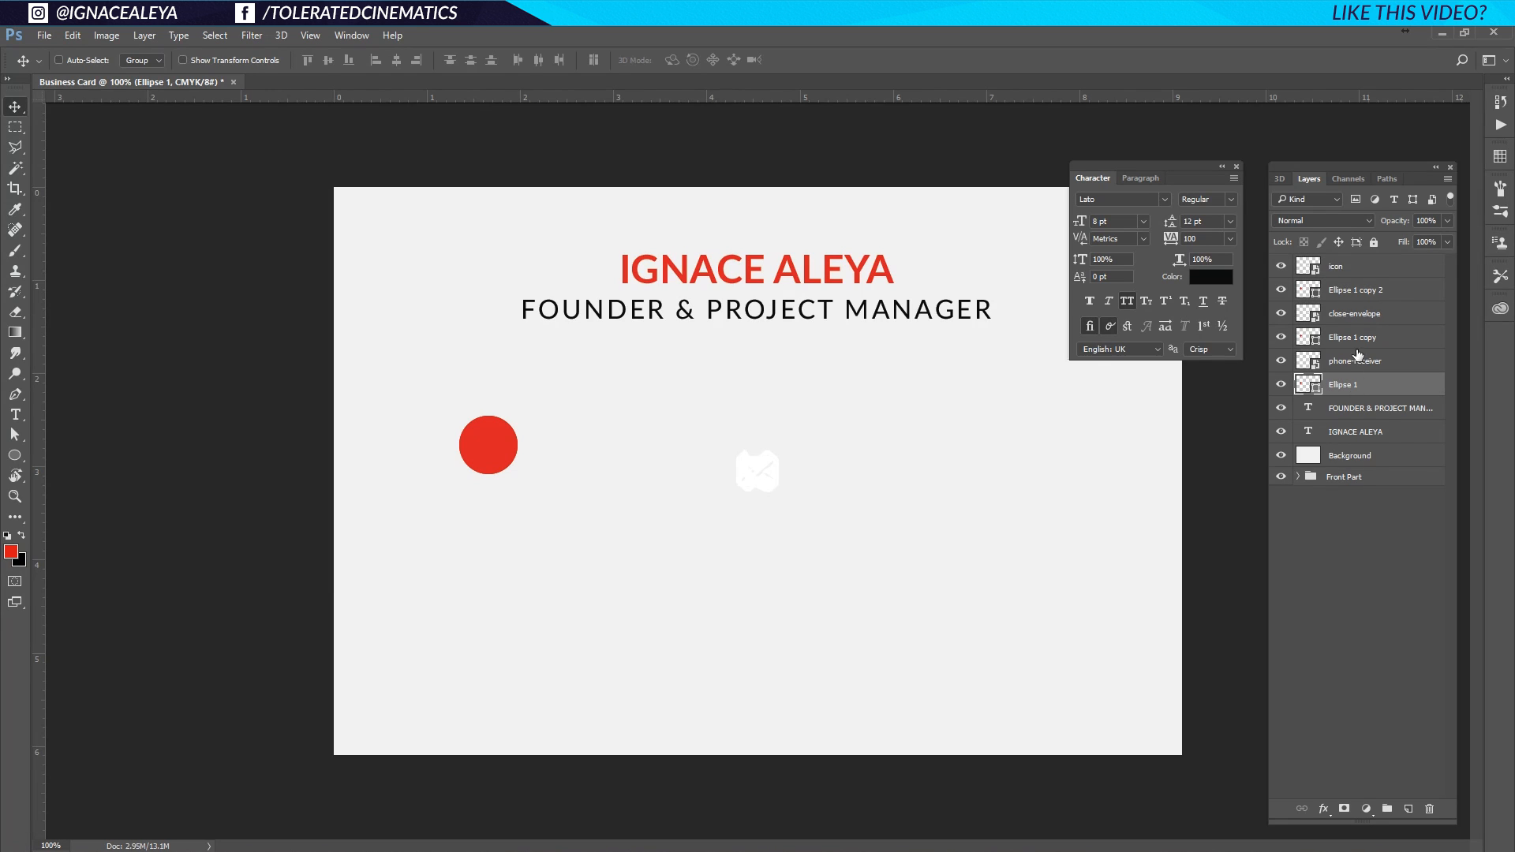
# Group each icon with its ellipse into Groups 1, 2 and 3.
pyautogui.keyDown('ctrl'); pyautogui.click(1358, 357); pyautogui.keyUp('ctrl')
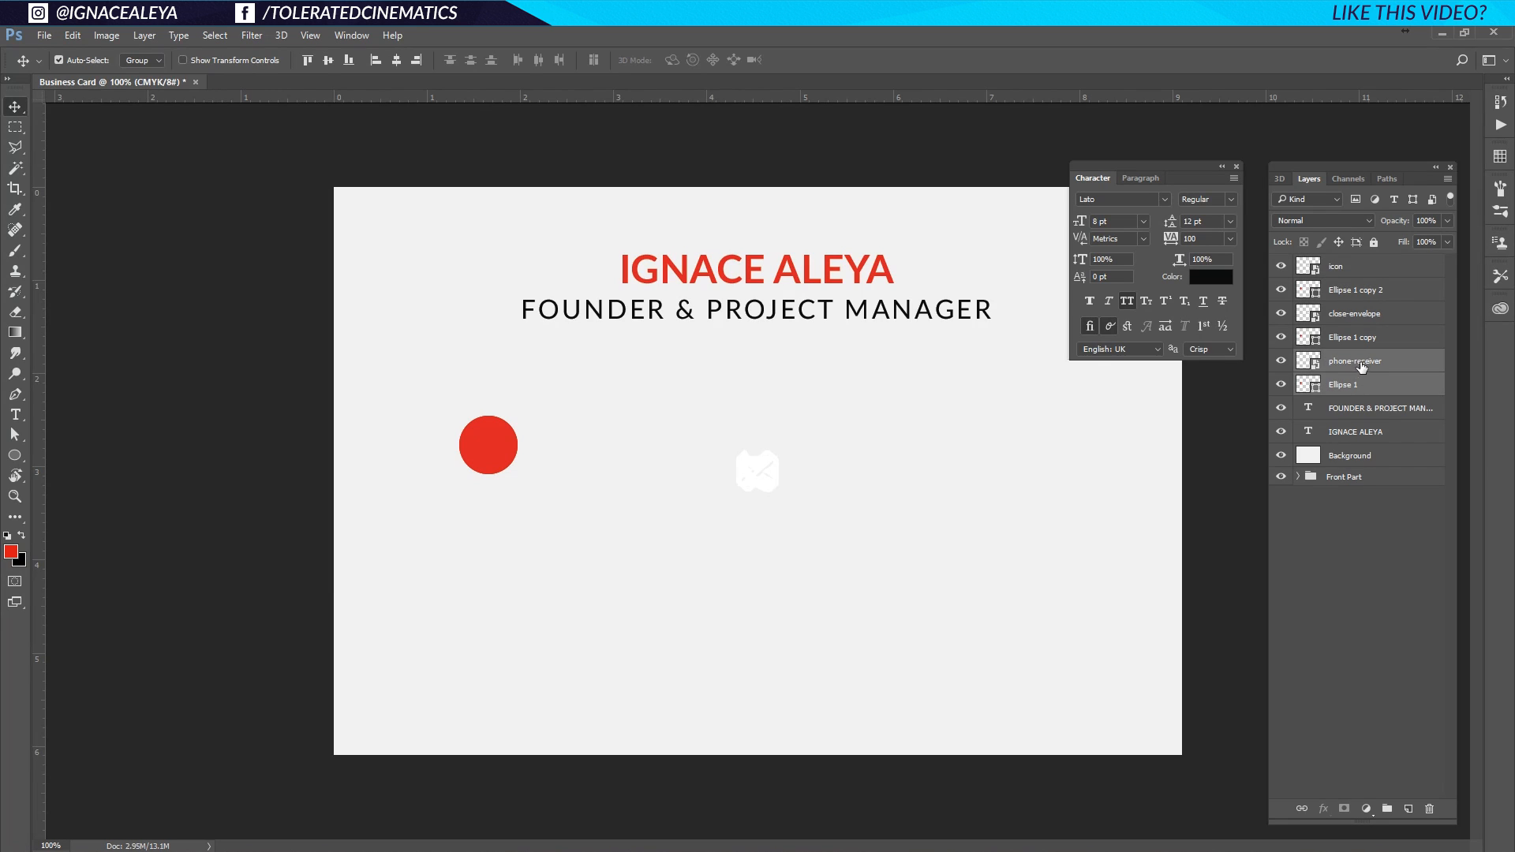
pyautogui.hotkey('ctrl', 'g')
pyautogui.click(1364, 338)
pyautogui.keyDown('ctrl'); pyautogui.click(1366, 316); pyautogui.keyUp('ctrl')
pyautogui.hotkey('ctrl', 'g')
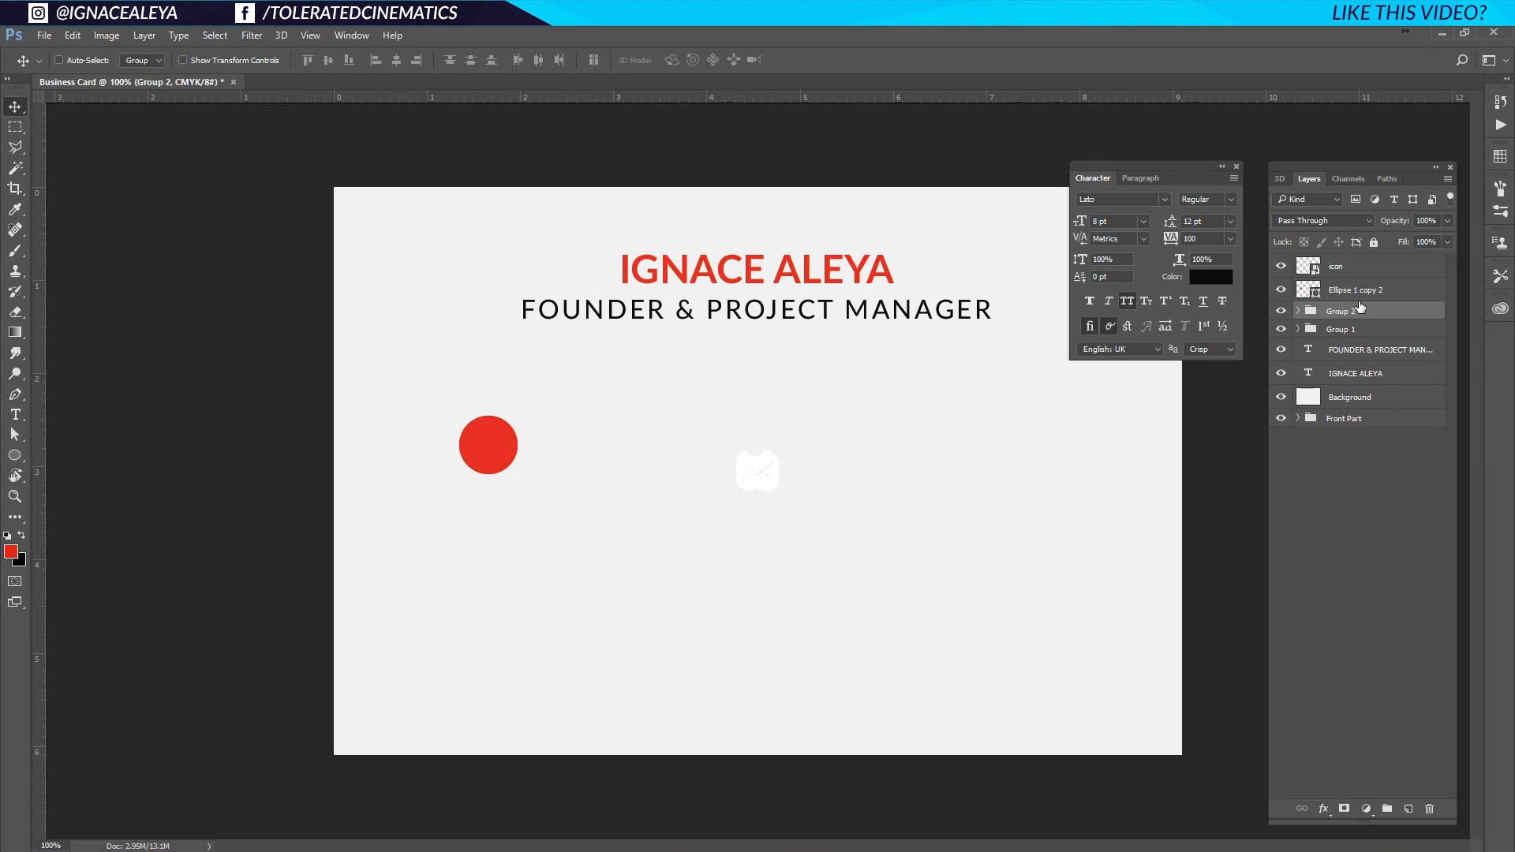
pyautogui.click(1356, 289)
pyautogui.keyDown('ctrl'); pyautogui.click(1356, 266); pyautogui.keyUp('ctrl')
pyautogui.hotkey('ctrl', 'g')
pyautogui.click(1314, 303)
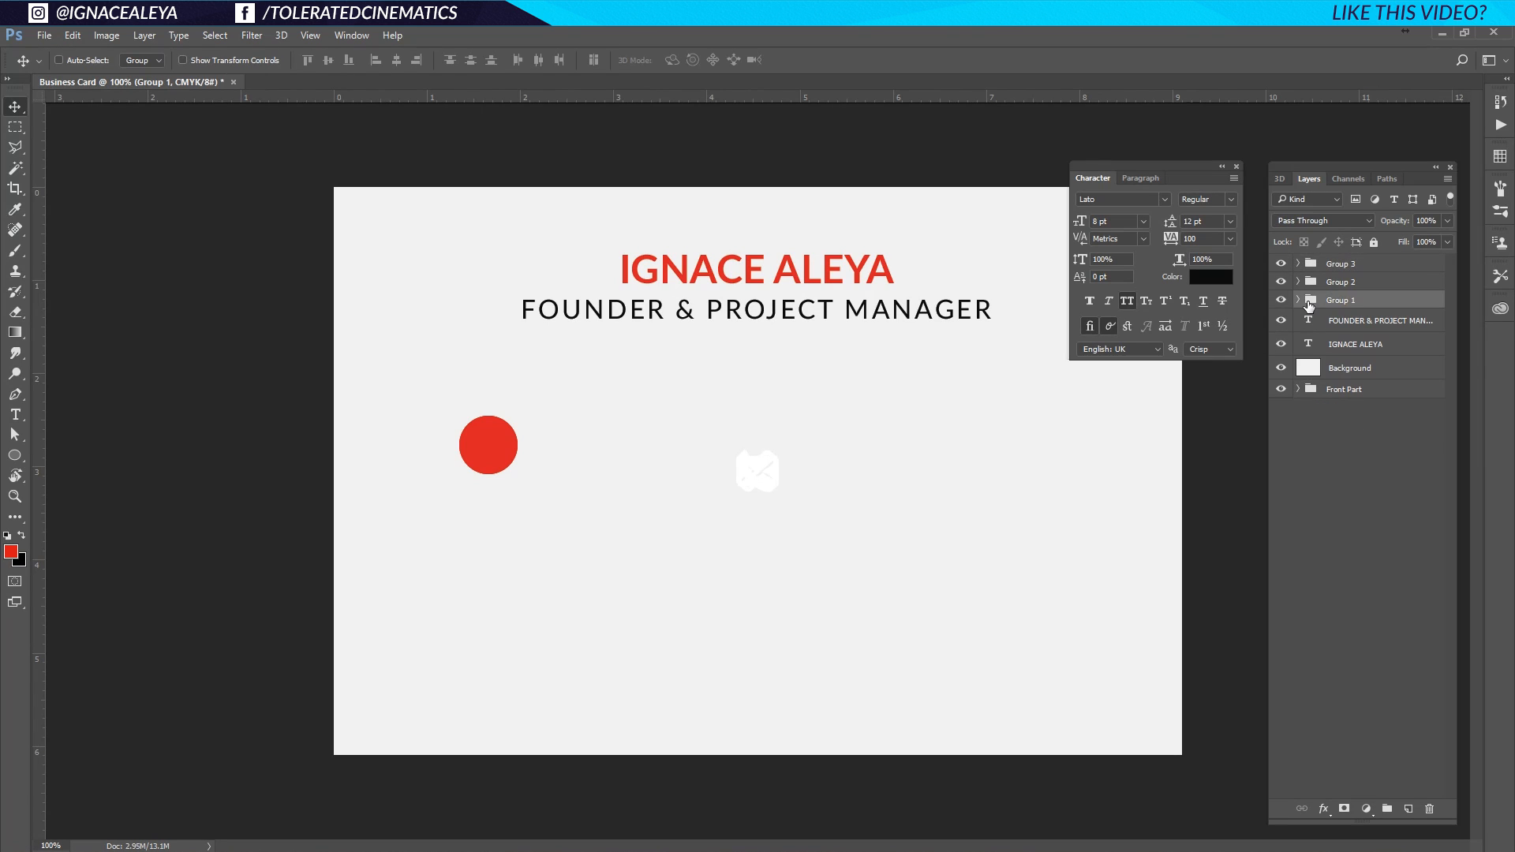
pyautogui.click(1298, 301)
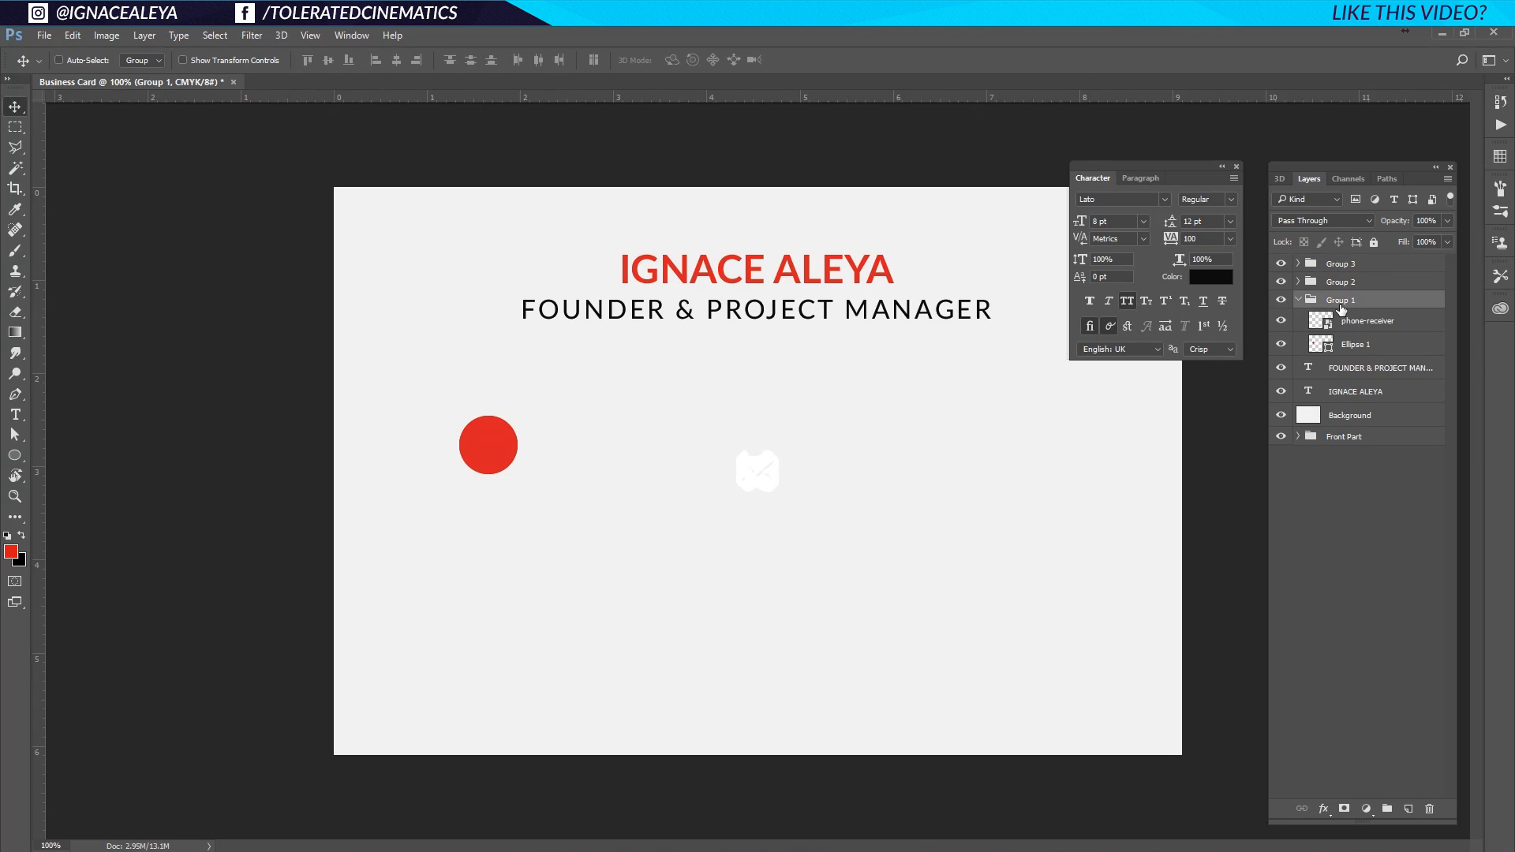
# Move Ellipse 1 lower and centre the phone icon inside it vertically and horizontally.
pyautogui.click(1358, 347)
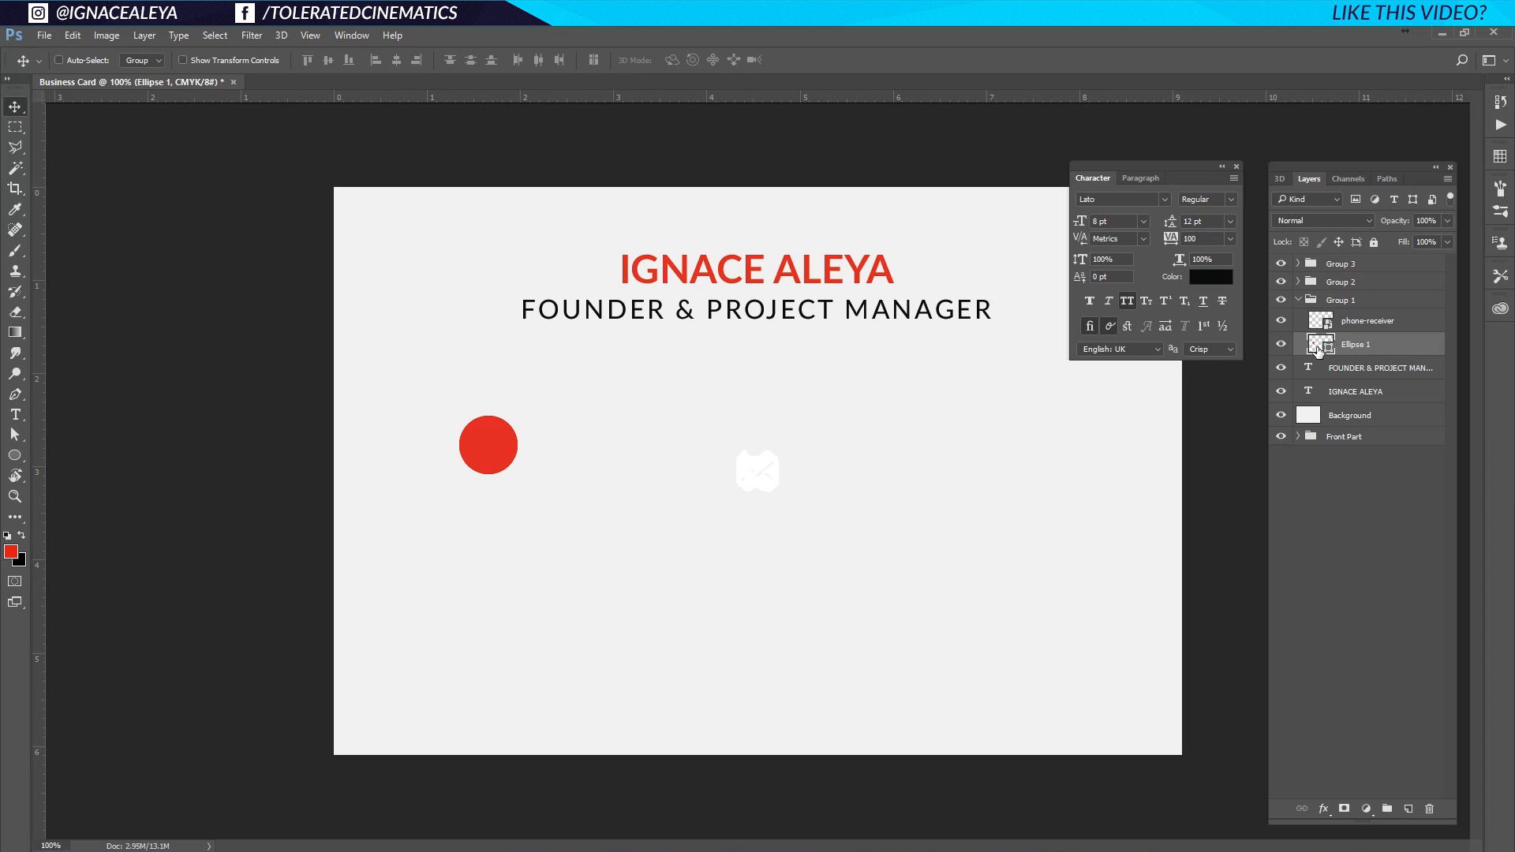
pyautogui.moveTo(509, 473); pyautogui.dragTo(514, 673)
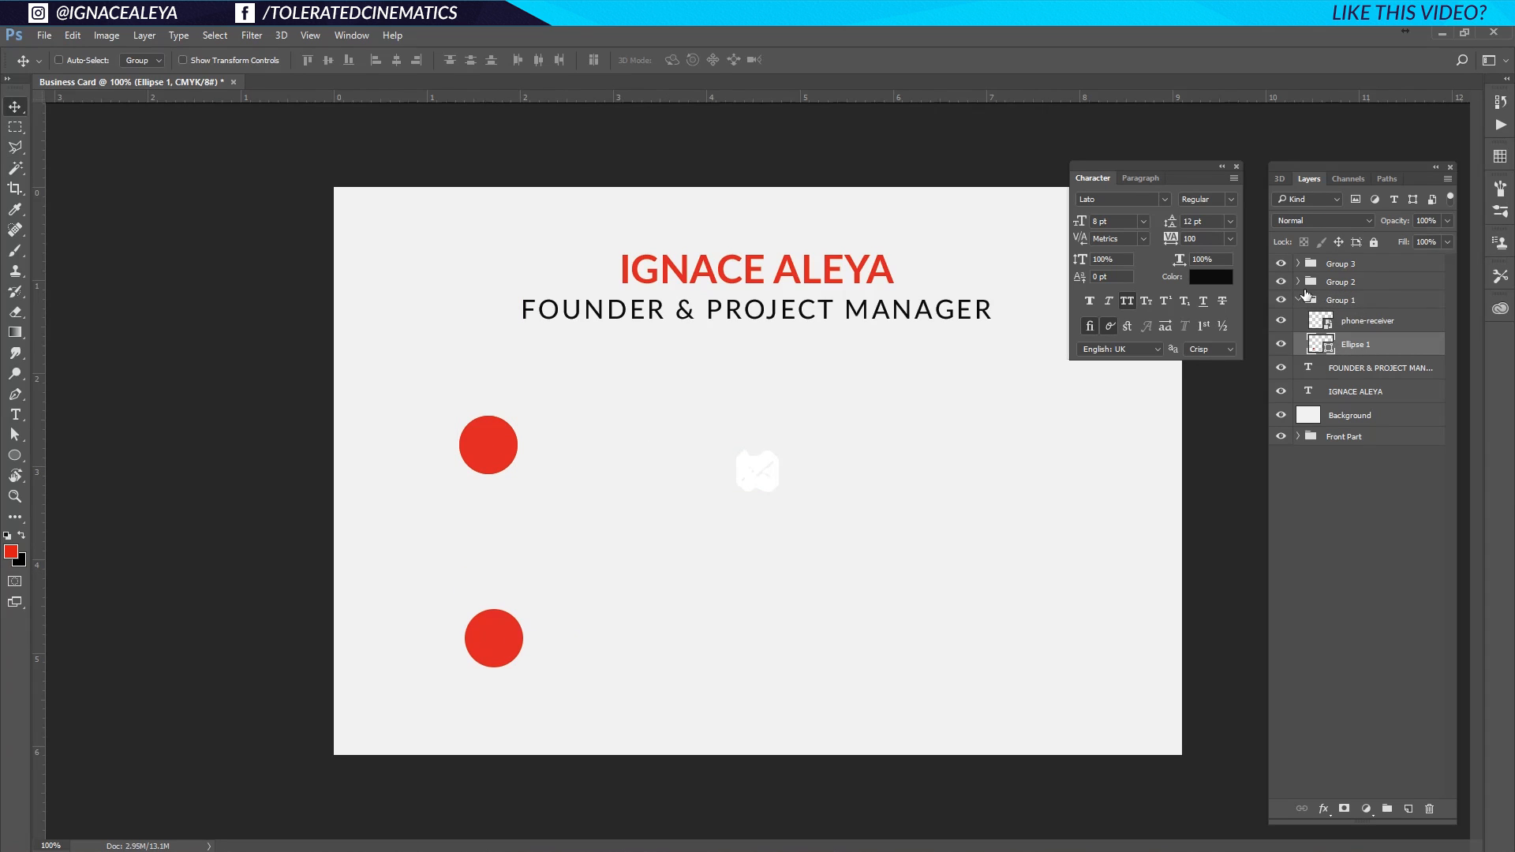
pyautogui.moveTo(1334, 349); pyautogui.dragTo(1315, 352)
pyautogui.keyDown('ctrl'); pyautogui.click(1316, 348); pyautogui.keyUp('ctrl')
pyautogui.click(1356, 327)
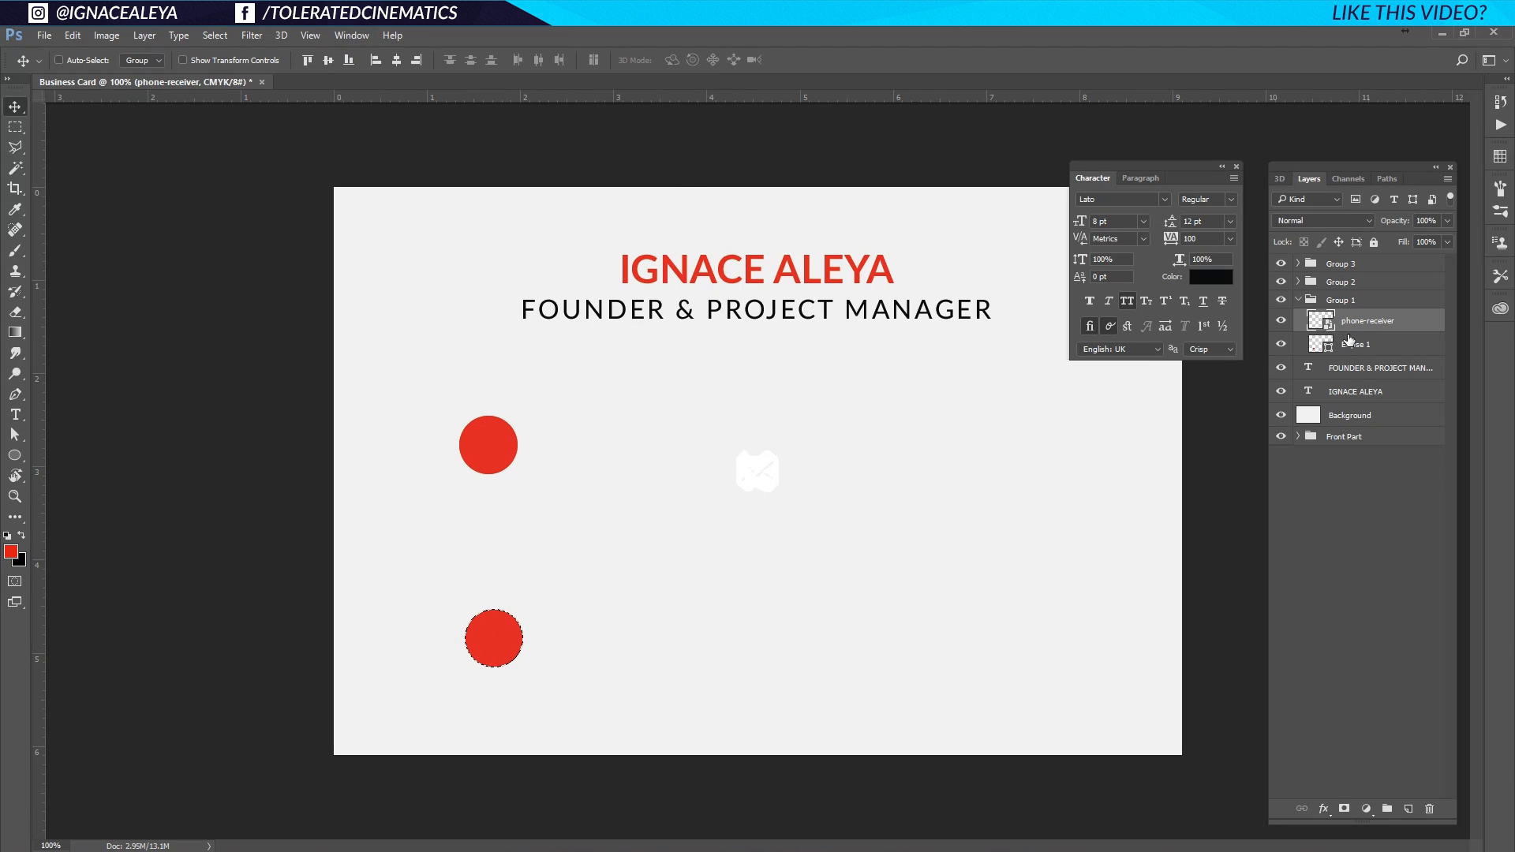
pyautogui.click(328, 60)
pyautogui.click(397, 60)
pyautogui.hotkey('ctrl', 'd')
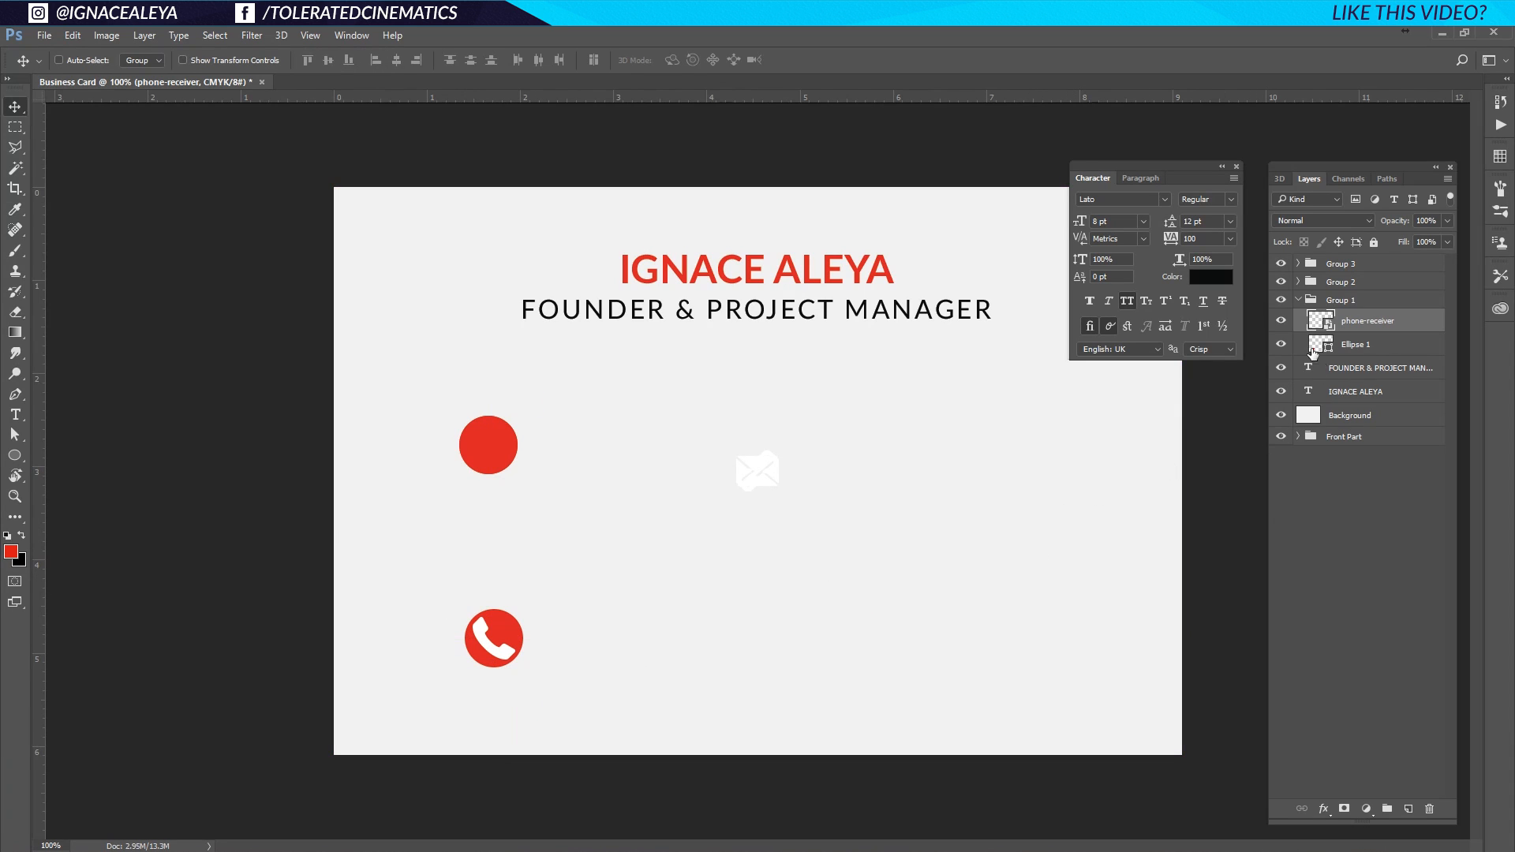
# Select all three circle layers across the groups and start transforming them together.
pyautogui.click(1299, 281)
pyautogui.click(1299, 263)
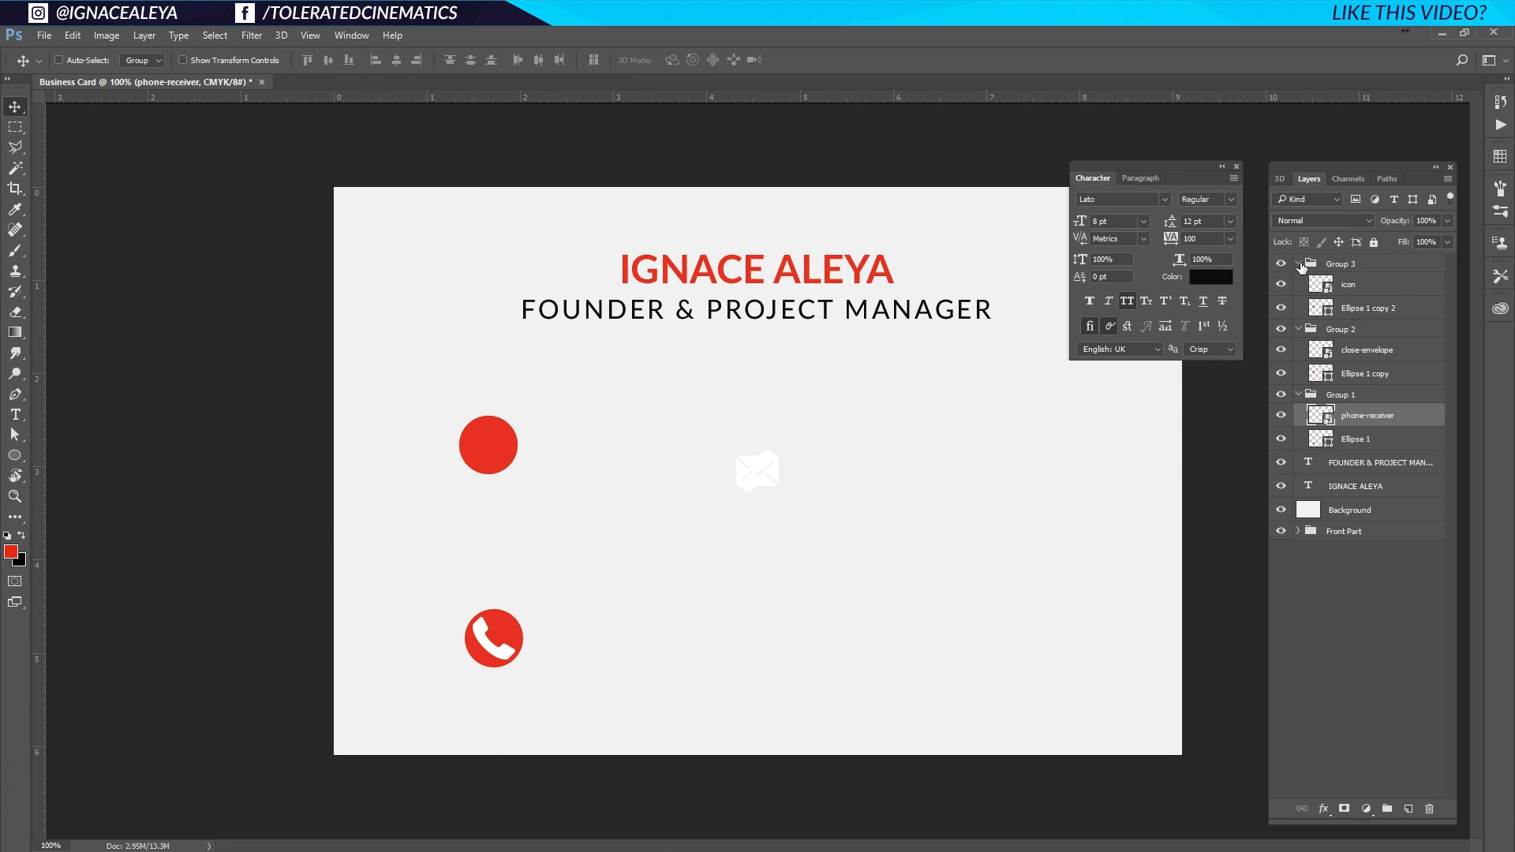
pyautogui.click(1360, 316)
pyautogui.keyDown('ctrl'); pyautogui.click(1372, 376); pyautogui.keyUp('ctrl')
pyautogui.keyDown('ctrl'); pyautogui.click(1377, 442); pyautogui.keyUp('ctrl')
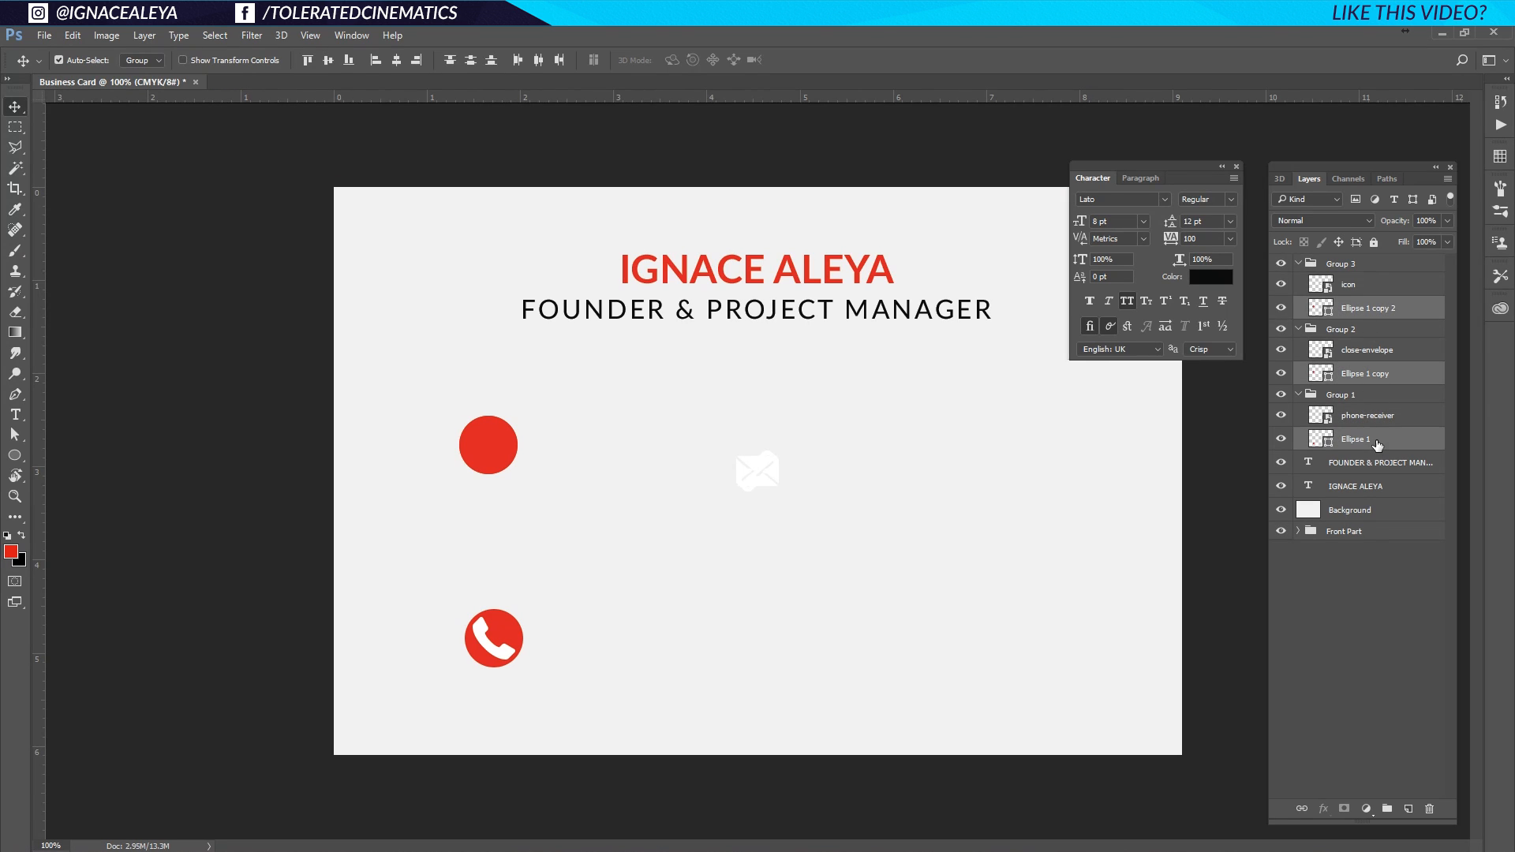
pyautogui.hotkey('ctrl', 't')
# Enlarge the three red circles to about 140% and recentre the phone icon in its circle.
pyautogui.moveTo(525, 412)
pyautogui.mouseDown()
pyautogui.moveTo(550, 313)
pyautogui.moveTo(526, 388)
pyautogui.mouseUp()
pyautogui.press('Return')
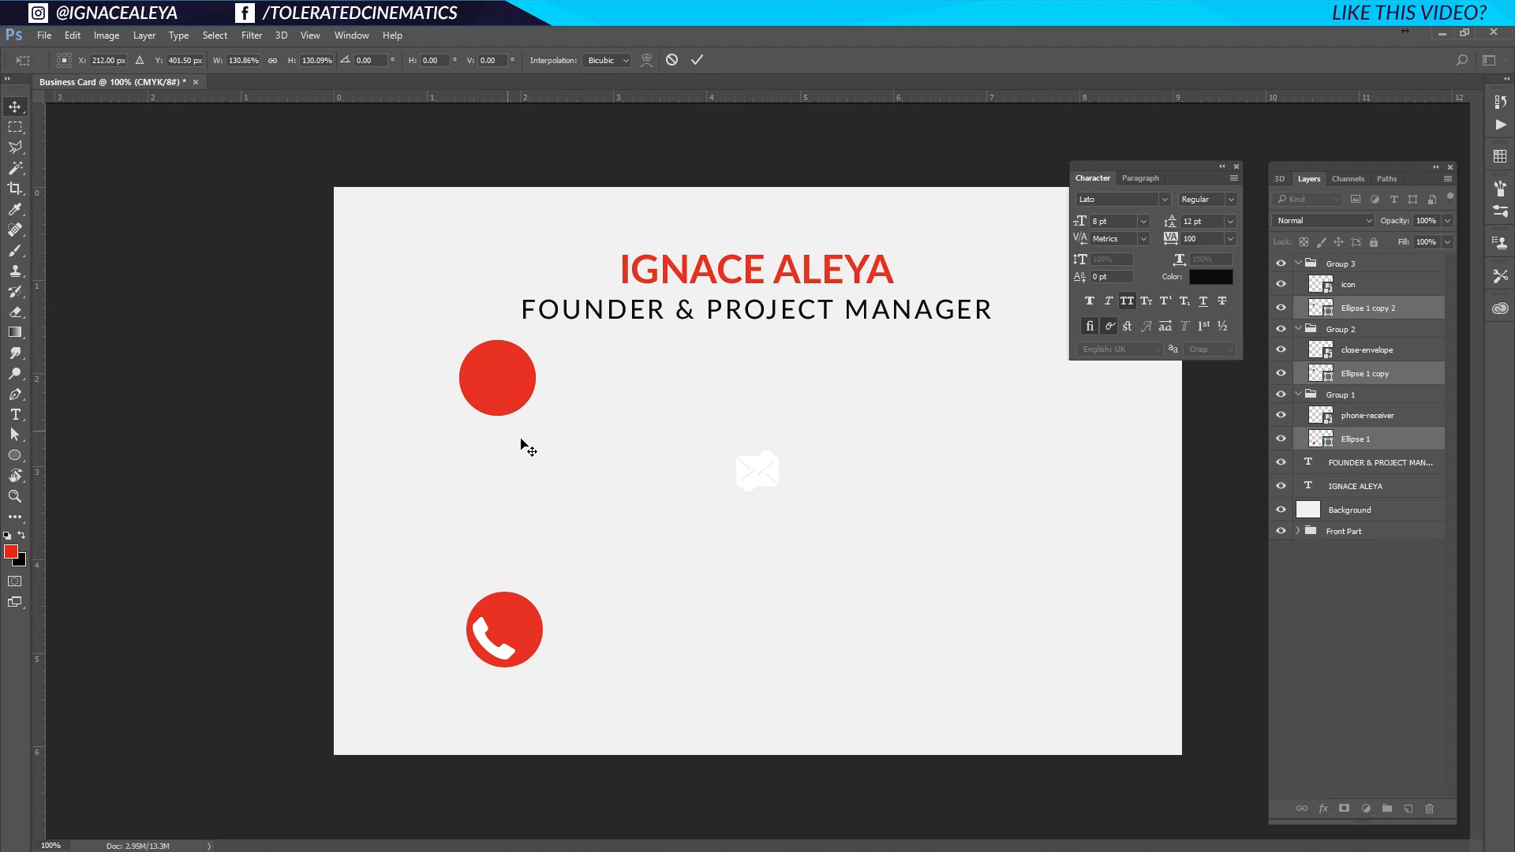
pyautogui.click(1354, 439)
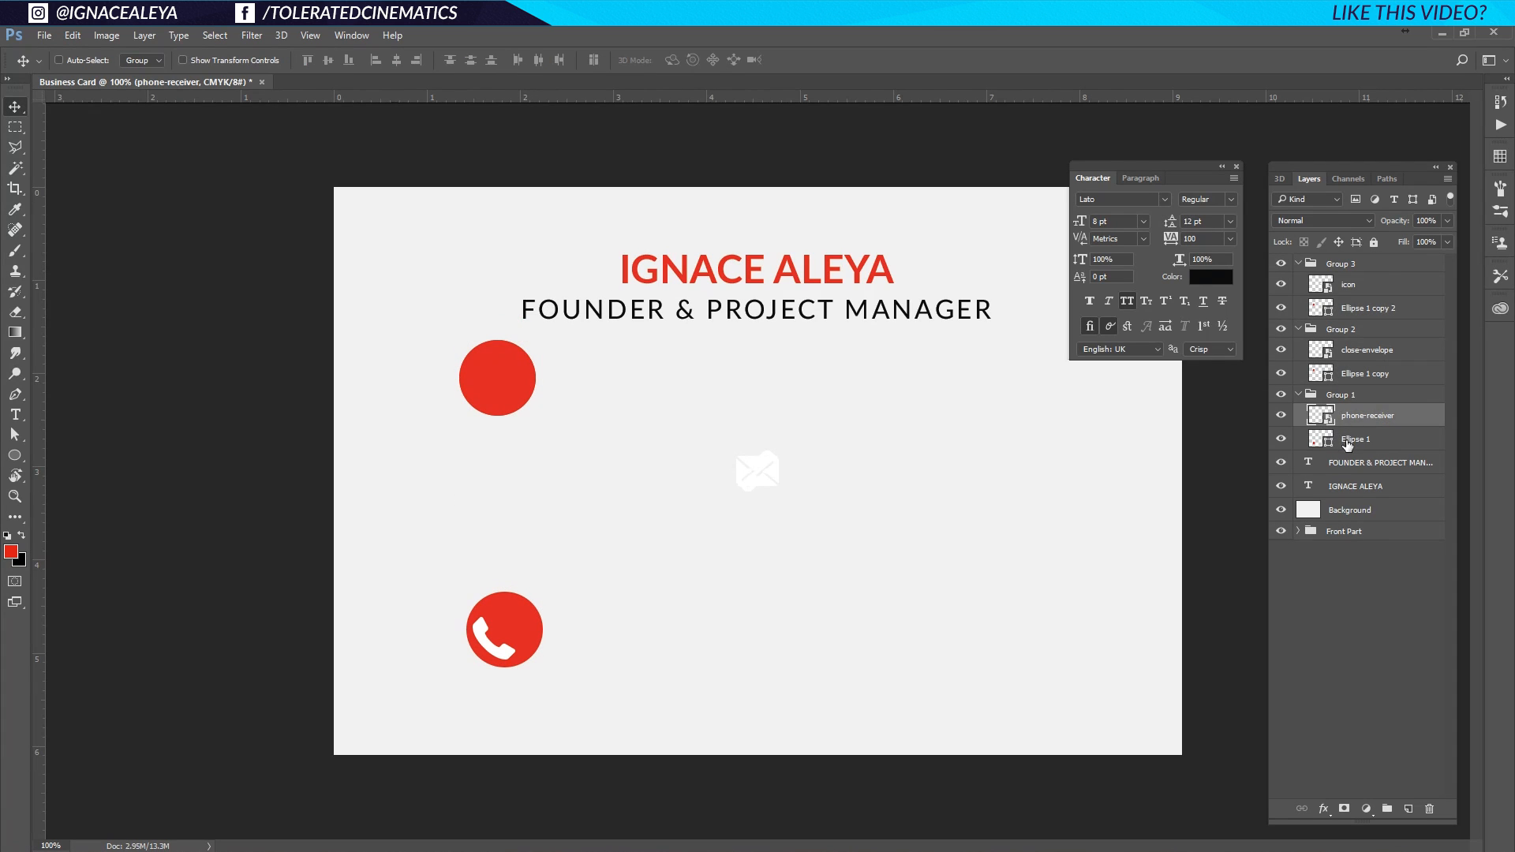
pyautogui.keyDown('ctrl'); pyautogui.click(1320, 436); pyautogui.keyUp('ctrl')
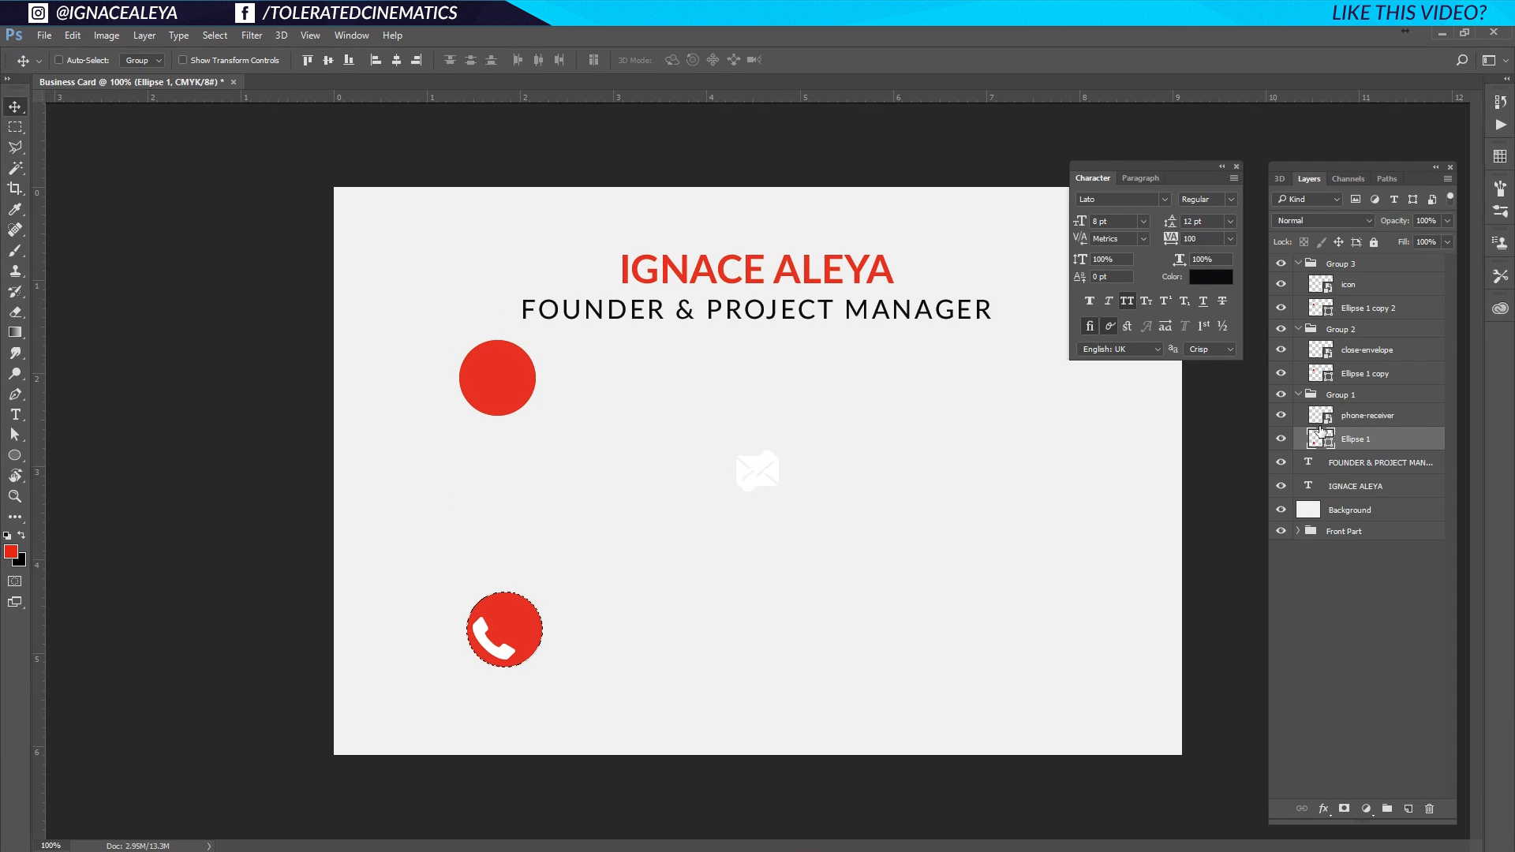
pyautogui.click(1364, 415)
pyautogui.click(396, 60)
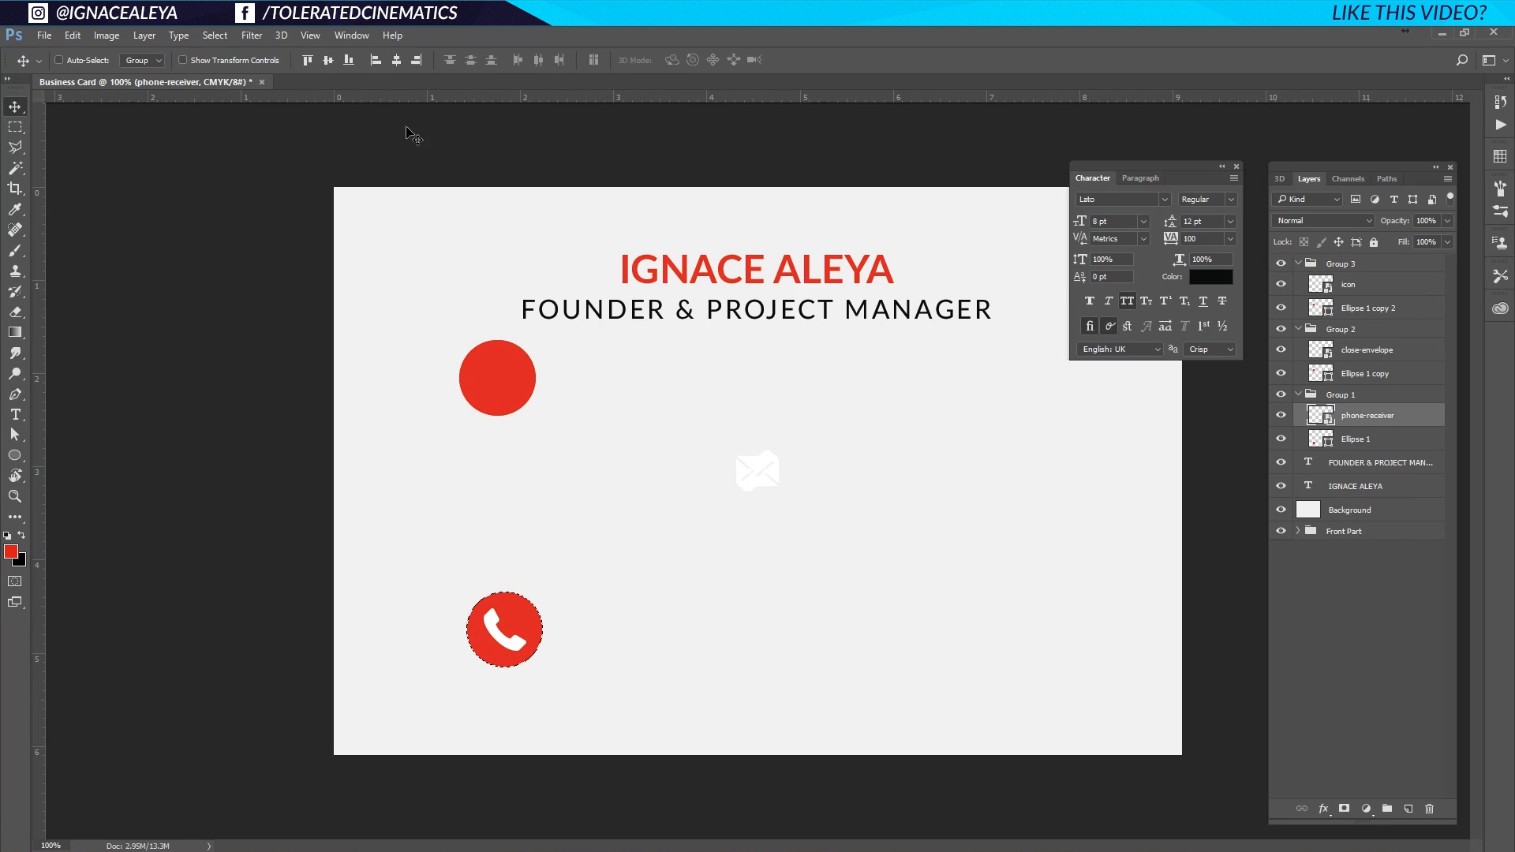
pyautogui.hotkey('ctrl', 'd')
# Centre the envelope icon on its circle and move Group 2 below the top circle.
pyautogui.keyDown('ctrl'); pyautogui.click(1320, 373); pyautogui.keyUp('ctrl')
pyautogui.click(1371, 376)
pyautogui.click(1383, 352)
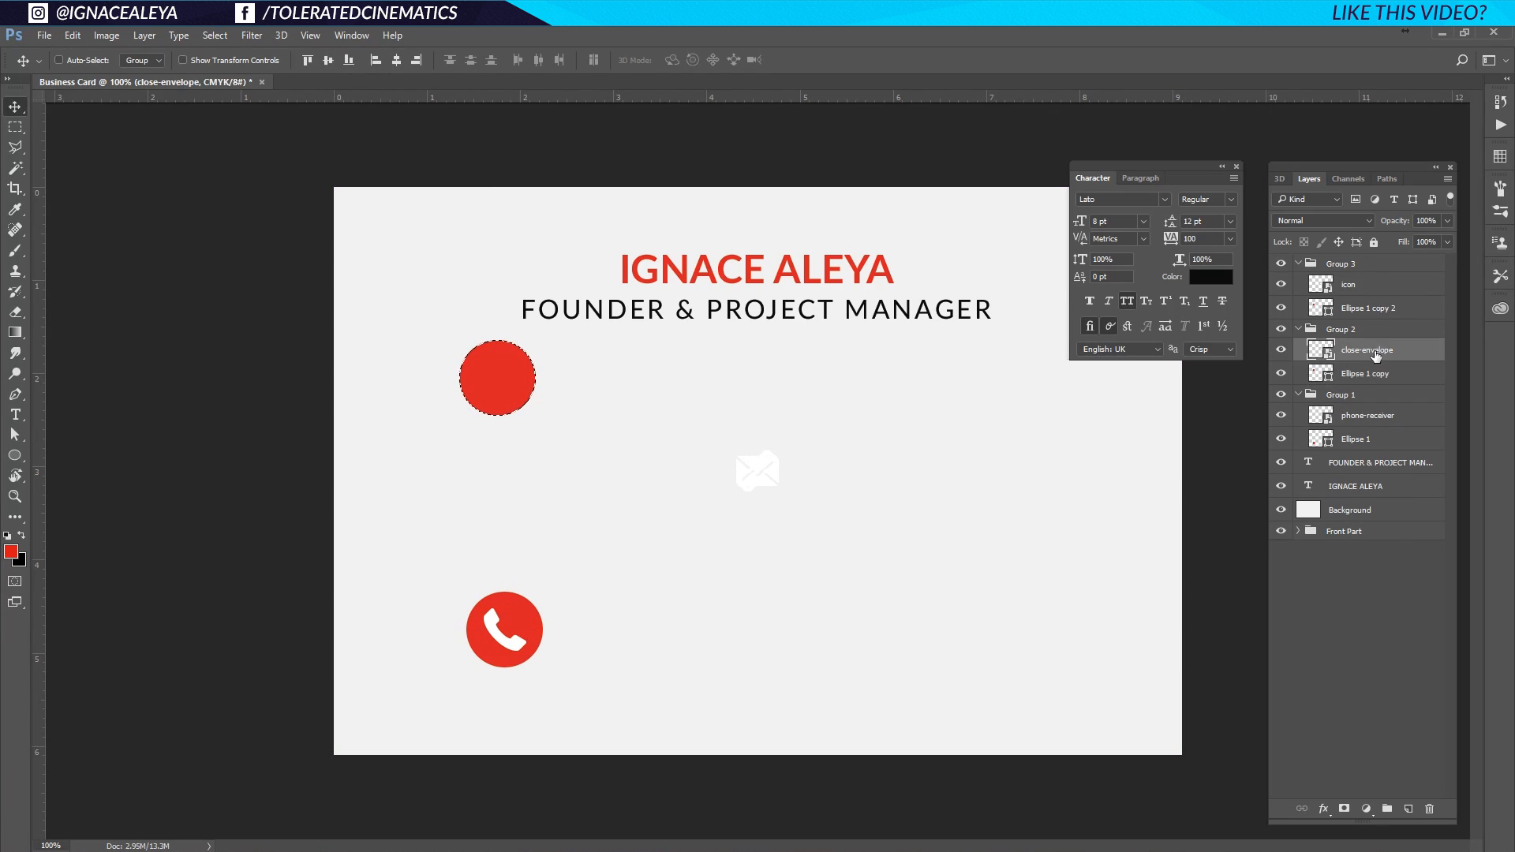
pyautogui.click(328, 60)
pyautogui.click(397, 60)
pyautogui.hotkey('ctrl', 'd')
pyautogui.click(1314, 335)
pyautogui.moveTo(524, 395); pyautogui.dragTo(535, 509)
# Centre the chain-link icon vertically and horizontally on the top red circle.
pyautogui.click(1349, 310)
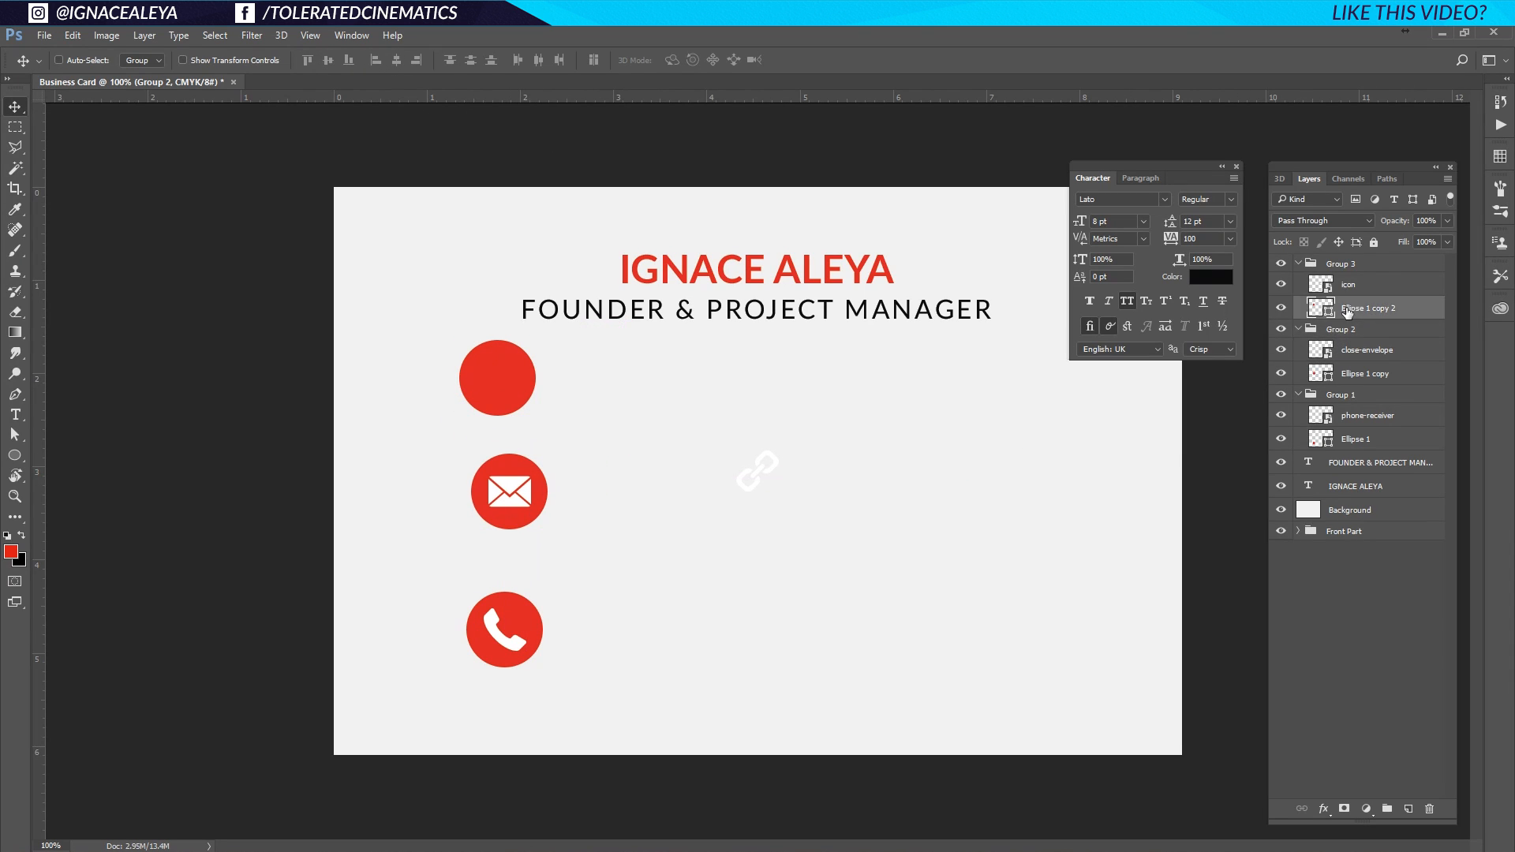
pyautogui.keyDown('ctrl'); pyautogui.click(1318, 315); pyautogui.keyUp('ctrl')
pyautogui.click(1365, 284)
pyautogui.click(328, 60)
pyautogui.click(396, 60)
pyautogui.hotkey('ctrl', 'd')
pyautogui.click(701, 362)
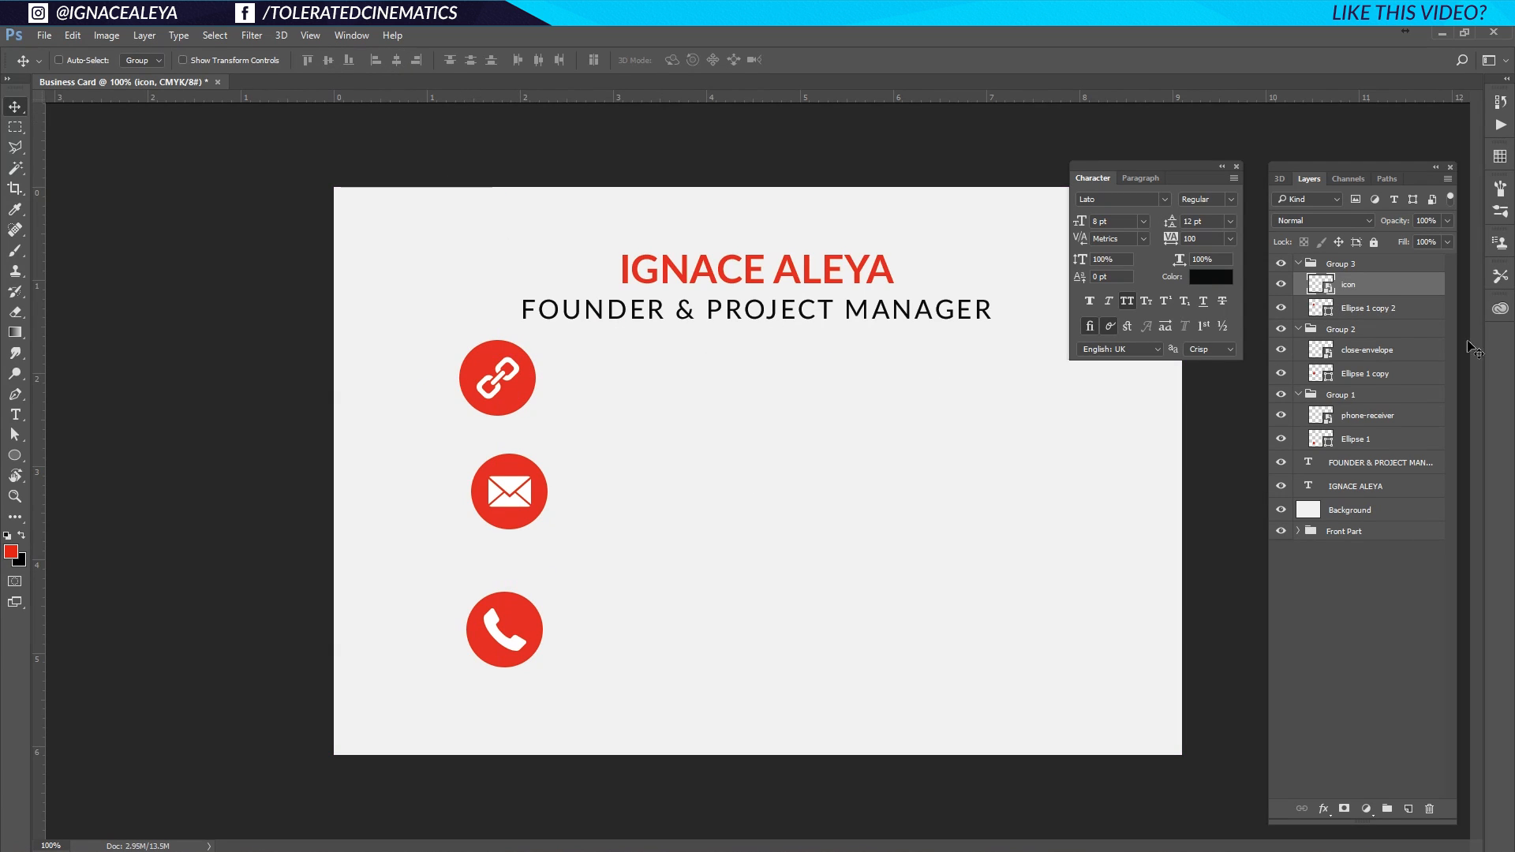
# Collapse the three icon groups in the Layers panel and select all three.
pyautogui.click(1326, 269)
pyautogui.click(1298, 264)
pyautogui.click(1298, 281)
pyautogui.click(1299, 300)
pyautogui.keyDown('shift'); pyautogui.click(1340, 301); pyautogui.keyUp('shift')
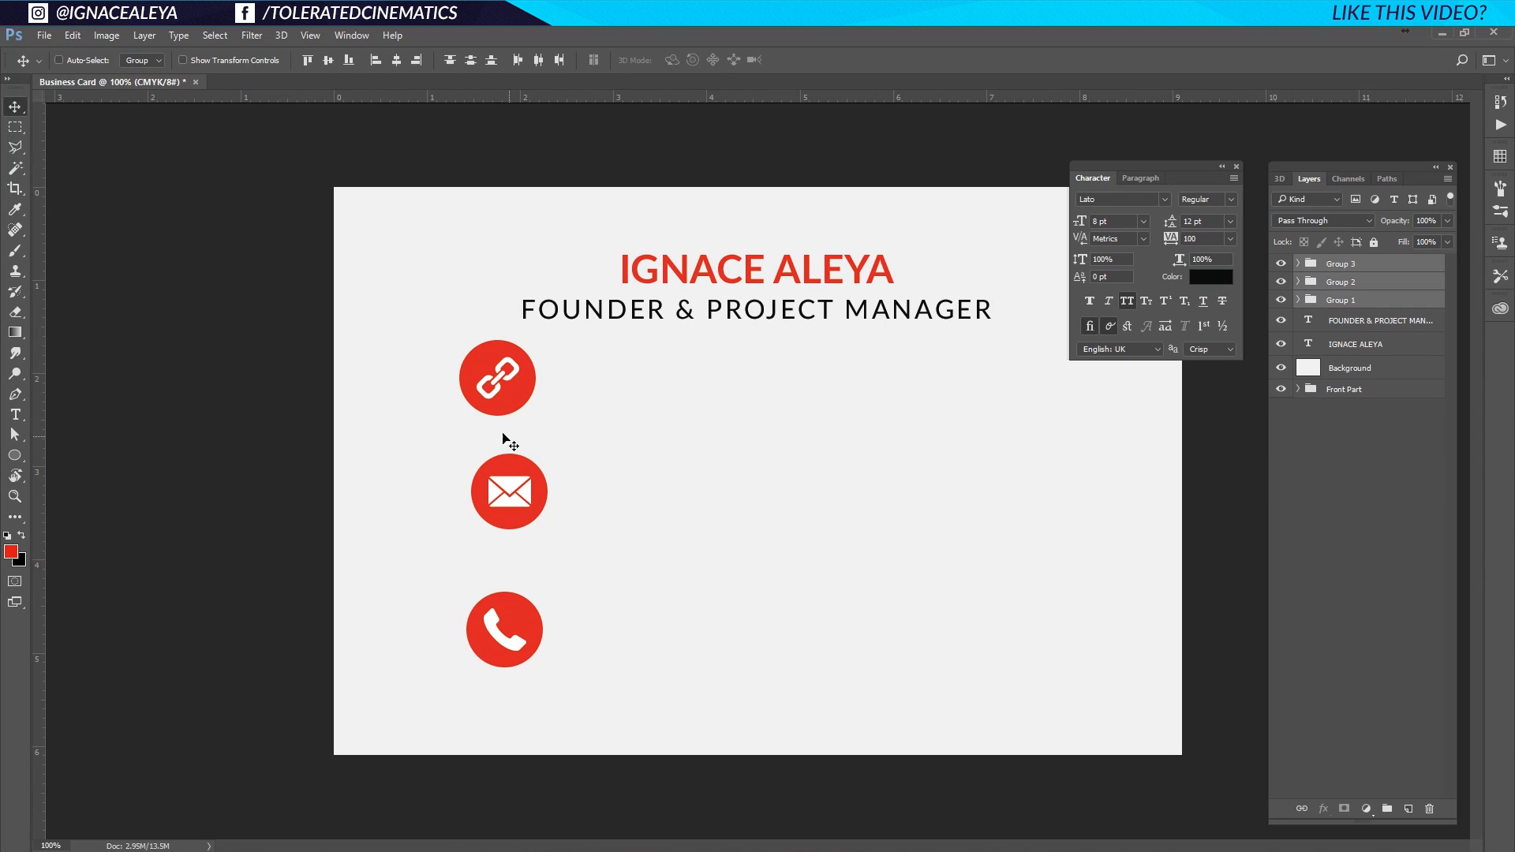
# Align the three icons on their horizontal centres, distribute them evenly, and position the column.
pyautogui.click(396, 59)
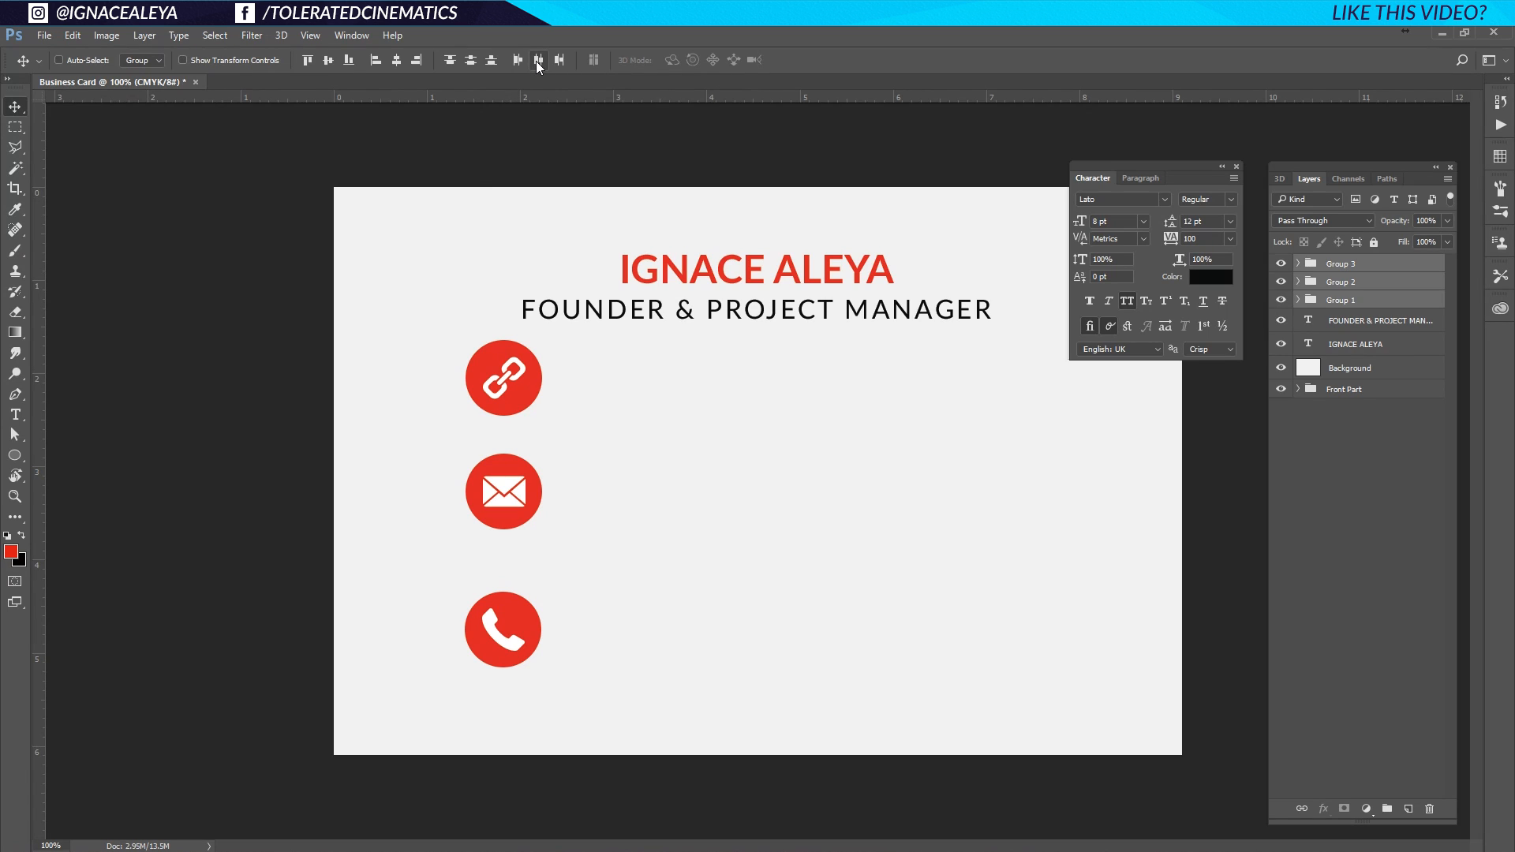
pyautogui.click(468, 61)
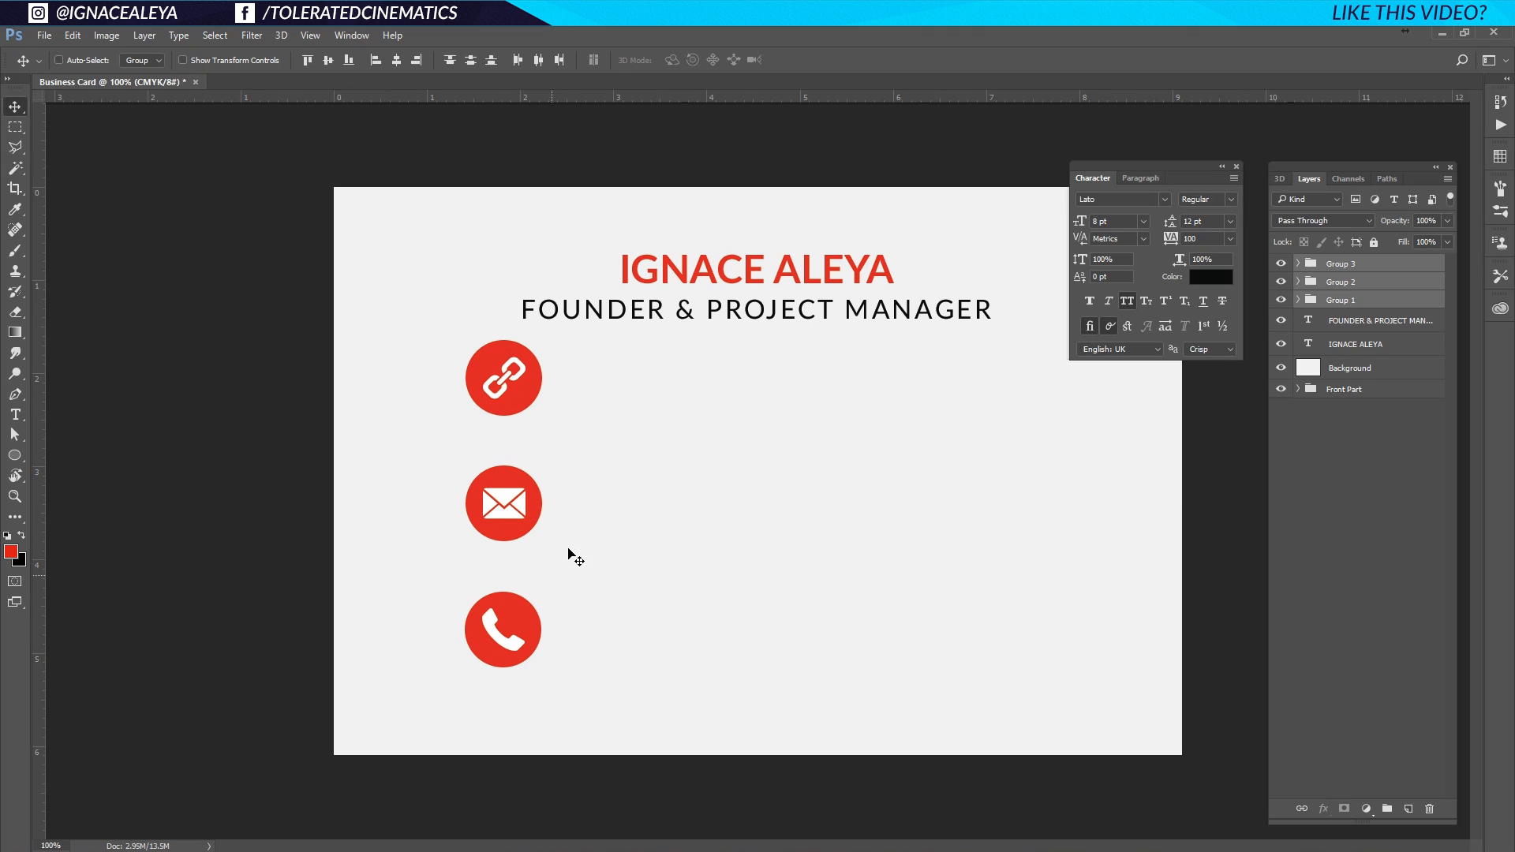
pyautogui.moveTo(508, 513); pyautogui.dragTo(506, 530)
pyautogui.hotkey('ctrl', ';')
pyautogui.hotkey('ctrl', ';')
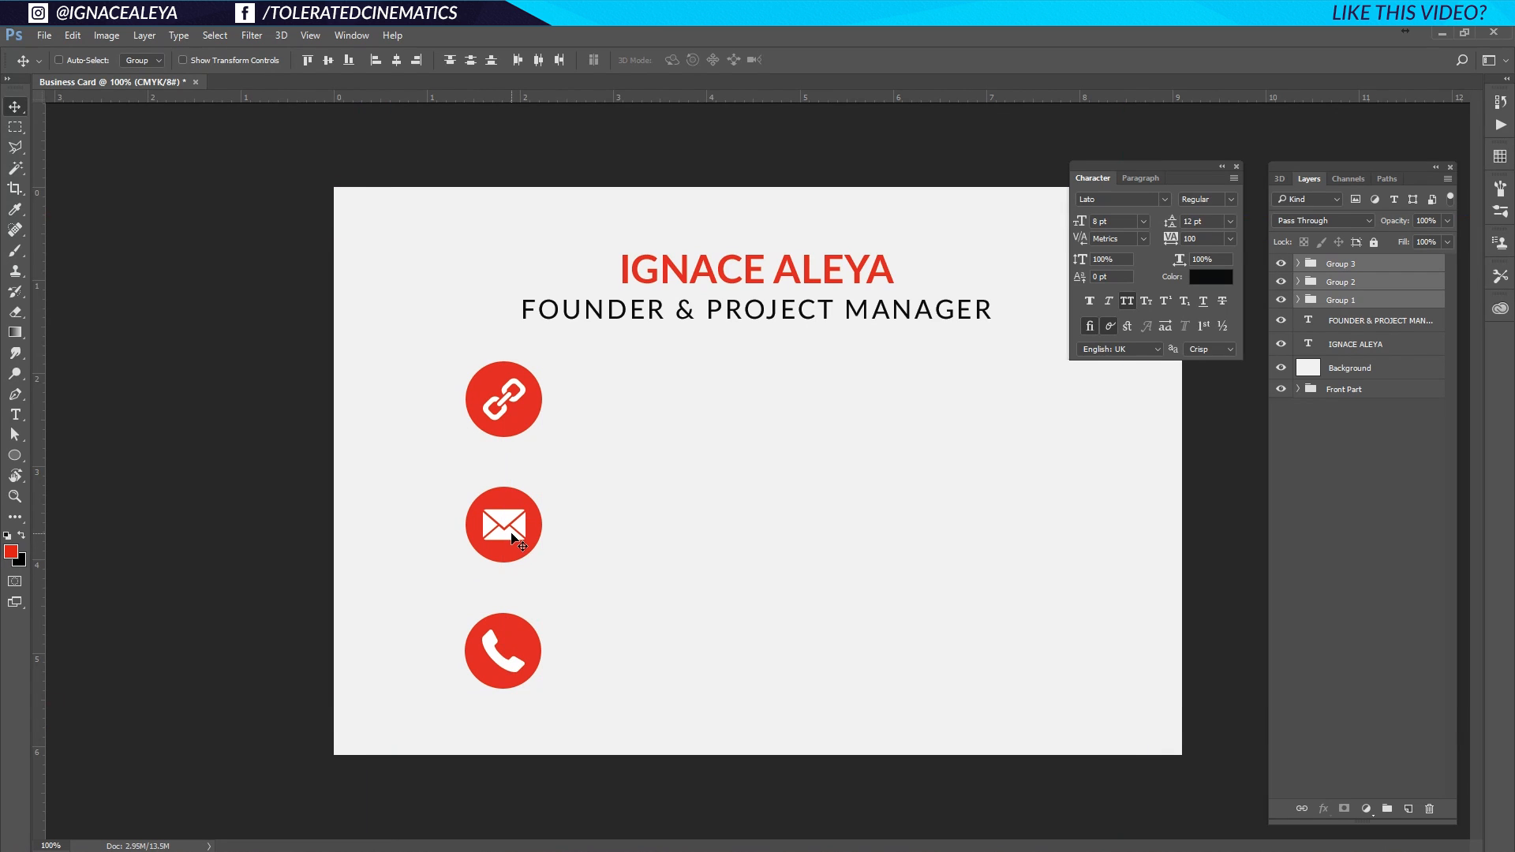
pyautogui.moveTo(511, 536)
pyautogui.mouseDown()
pyautogui.moveTo(718, 537)
pyautogui.moveTo(505, 537)
pyautogui.mouseUp()
# Shrink the icon column to about 79%, re-space the icons by centres, and move it down.
pyautogui.hotkey('ctrl', 't')
pyautogui.moveTo(541, 359); pyautogui.dragTo(496, 390)
pyautogui.press('Return')
pyautogui.click(1367, 269)
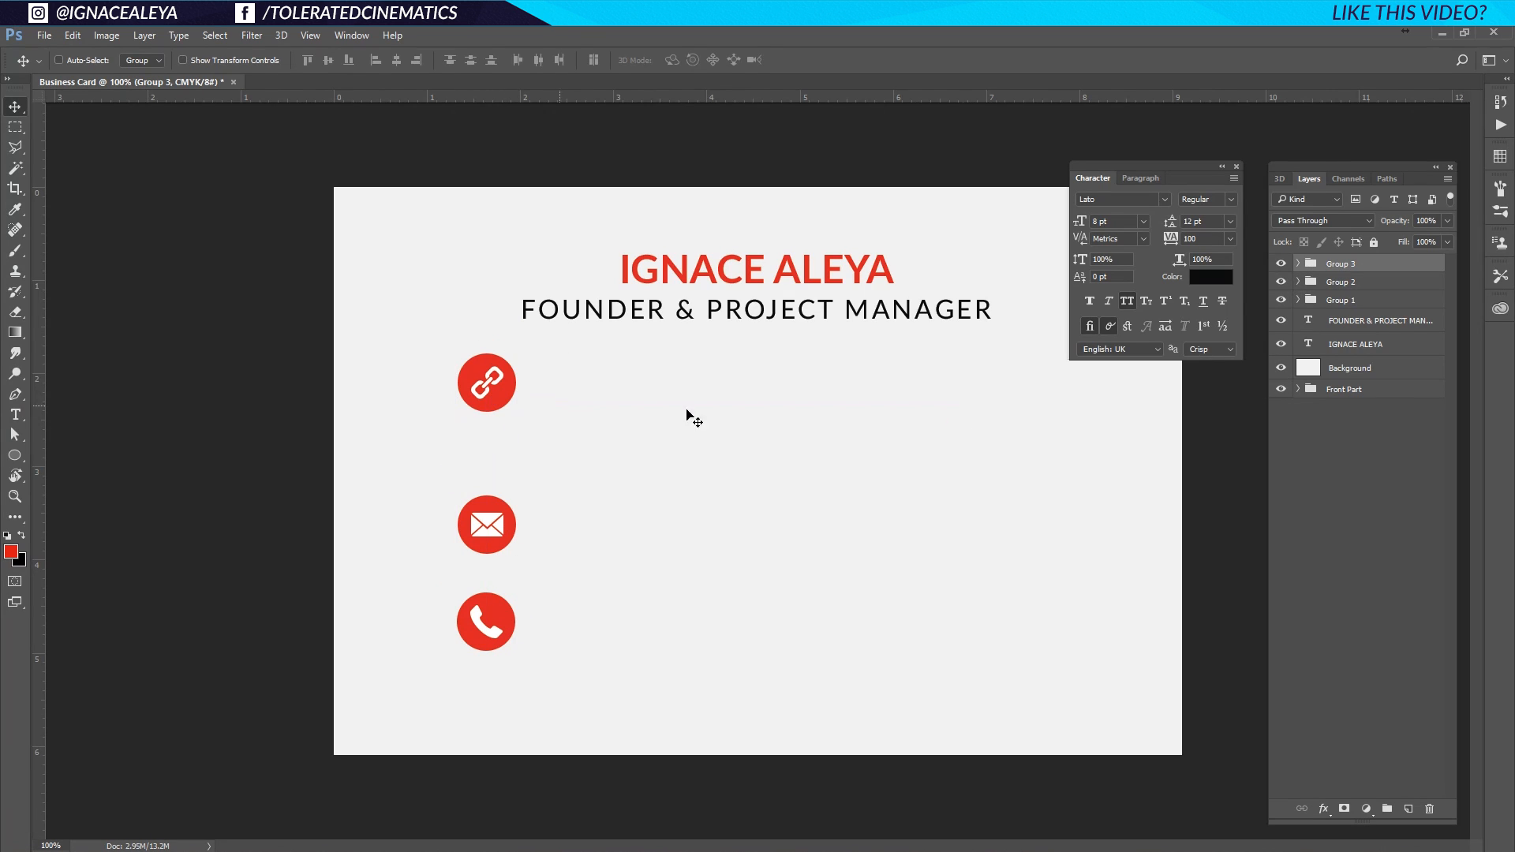
pyautogui.keyDown('shift'); pyautogui.click(1355, 304); pyautogui.keyUp('shift')
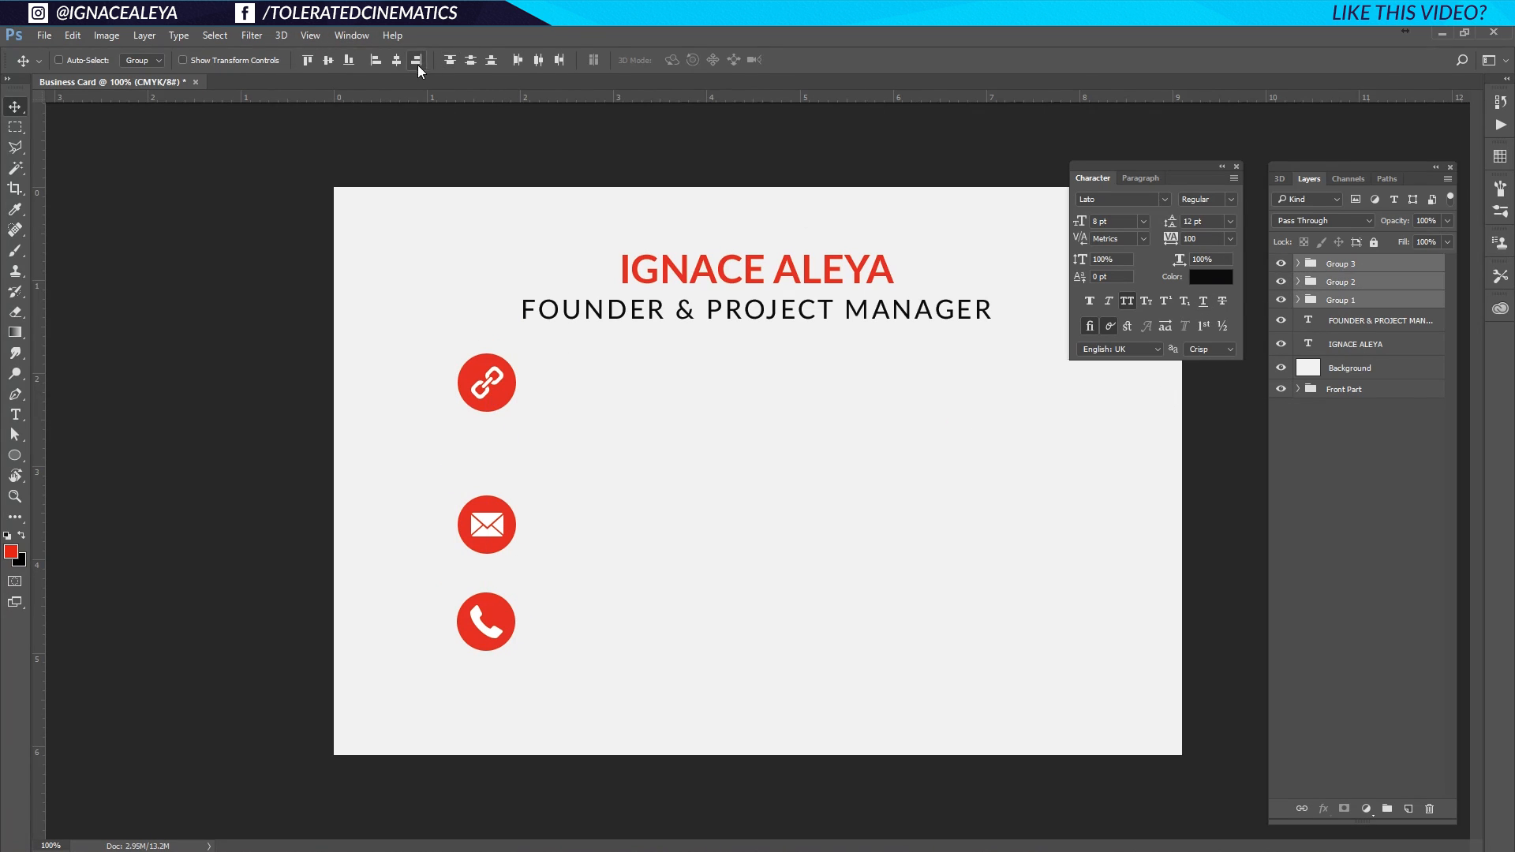
pyautogui.click(473, 60)
pyautogui.moveTo(486, 513); pyautogui.dragTo(442, 546)
# Check the icon column's distances to the card edges using guides and measurements.
pyautogui.hotkey('ctrl', ';')
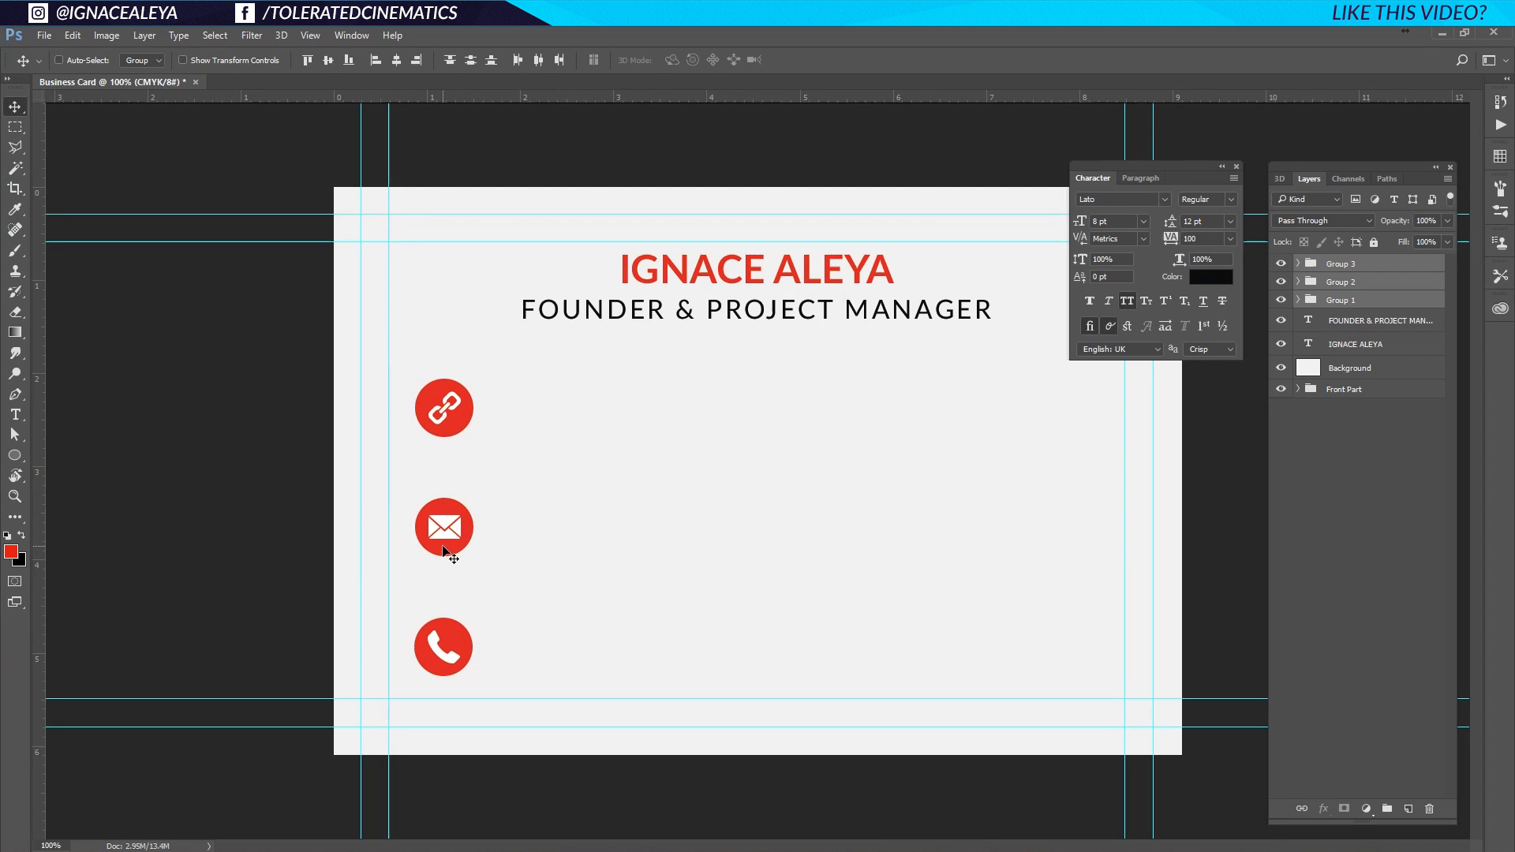
pyautogui.press('ctrl')
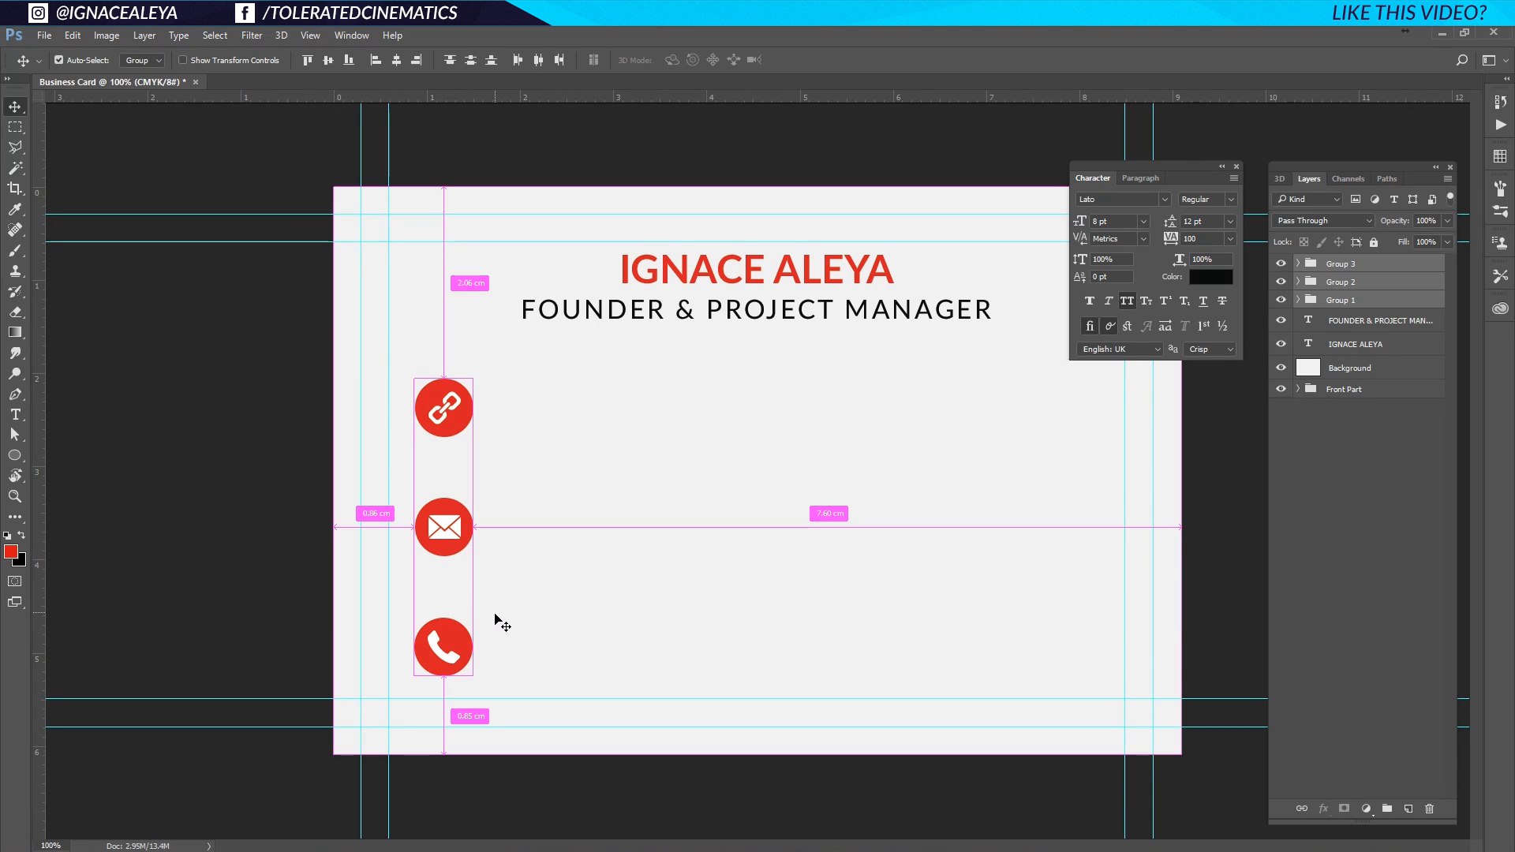
pyautogui.hotkey('ctrl', ',')
pyautogui.hotkey('ctrl', ',')
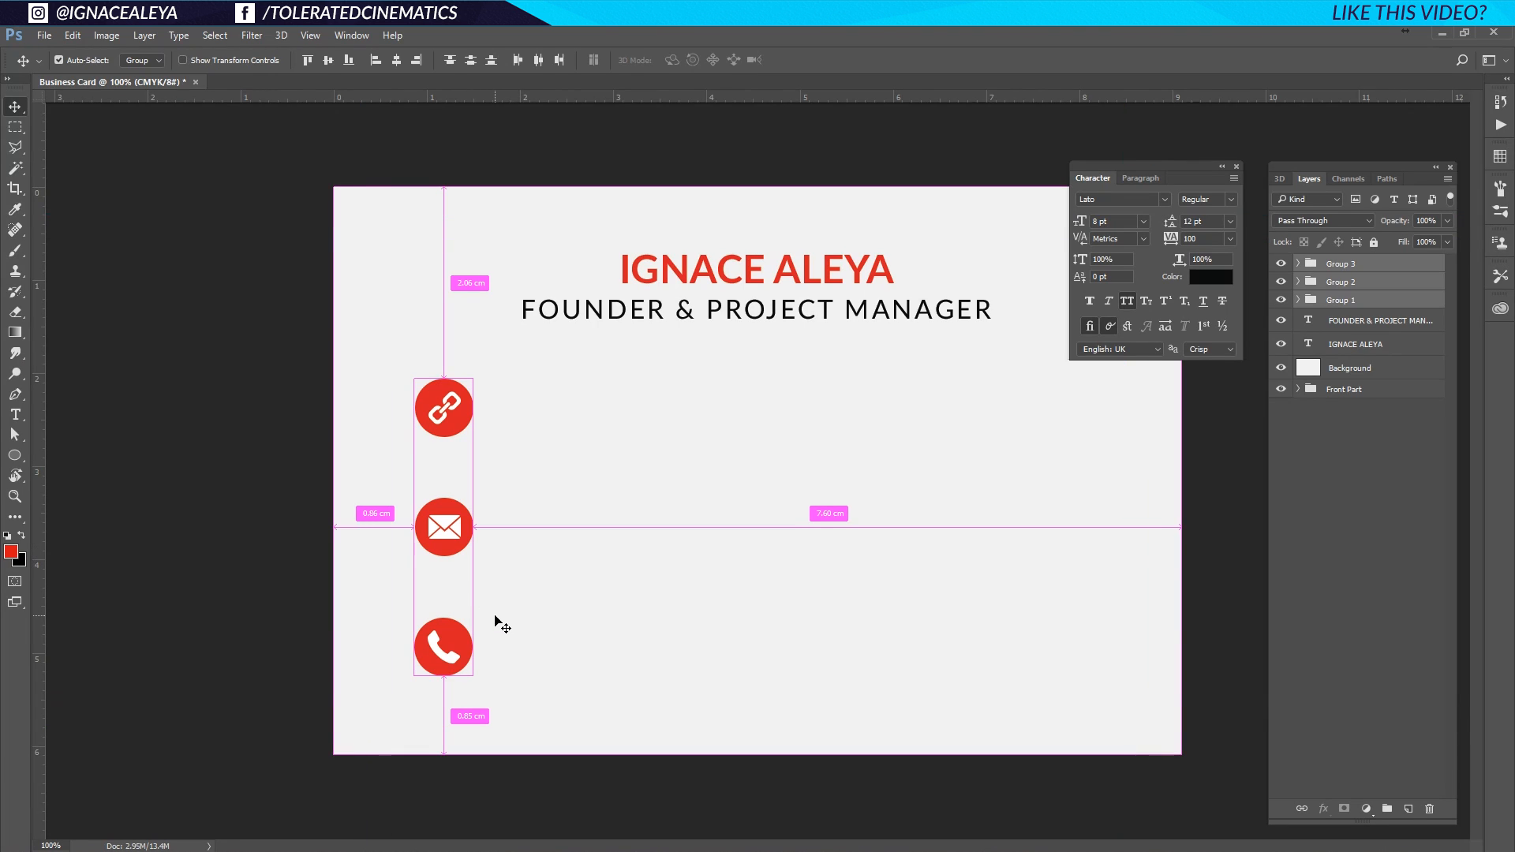
pyautogui.hotkey('ctrl', ';')
pyautogui.click(14, 414)
# Add left-aligned 'TOLERATEDCINEMATICS.COM' text and place it beside the top link icon.
pyautogui.click(632, 405)
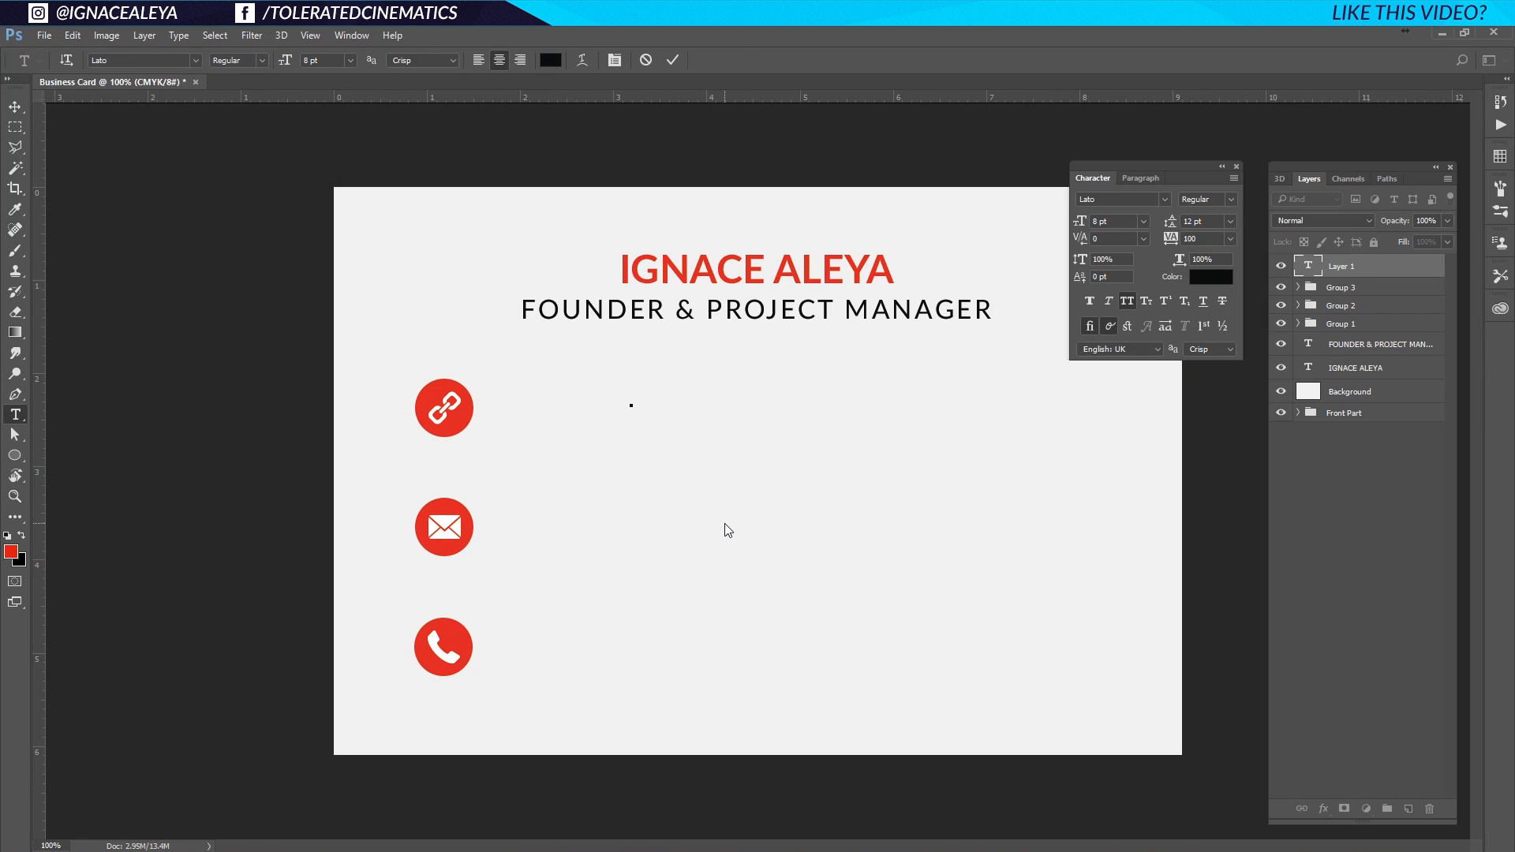
pyautogui.write('TOLERATEDCINEMATICS.COM')
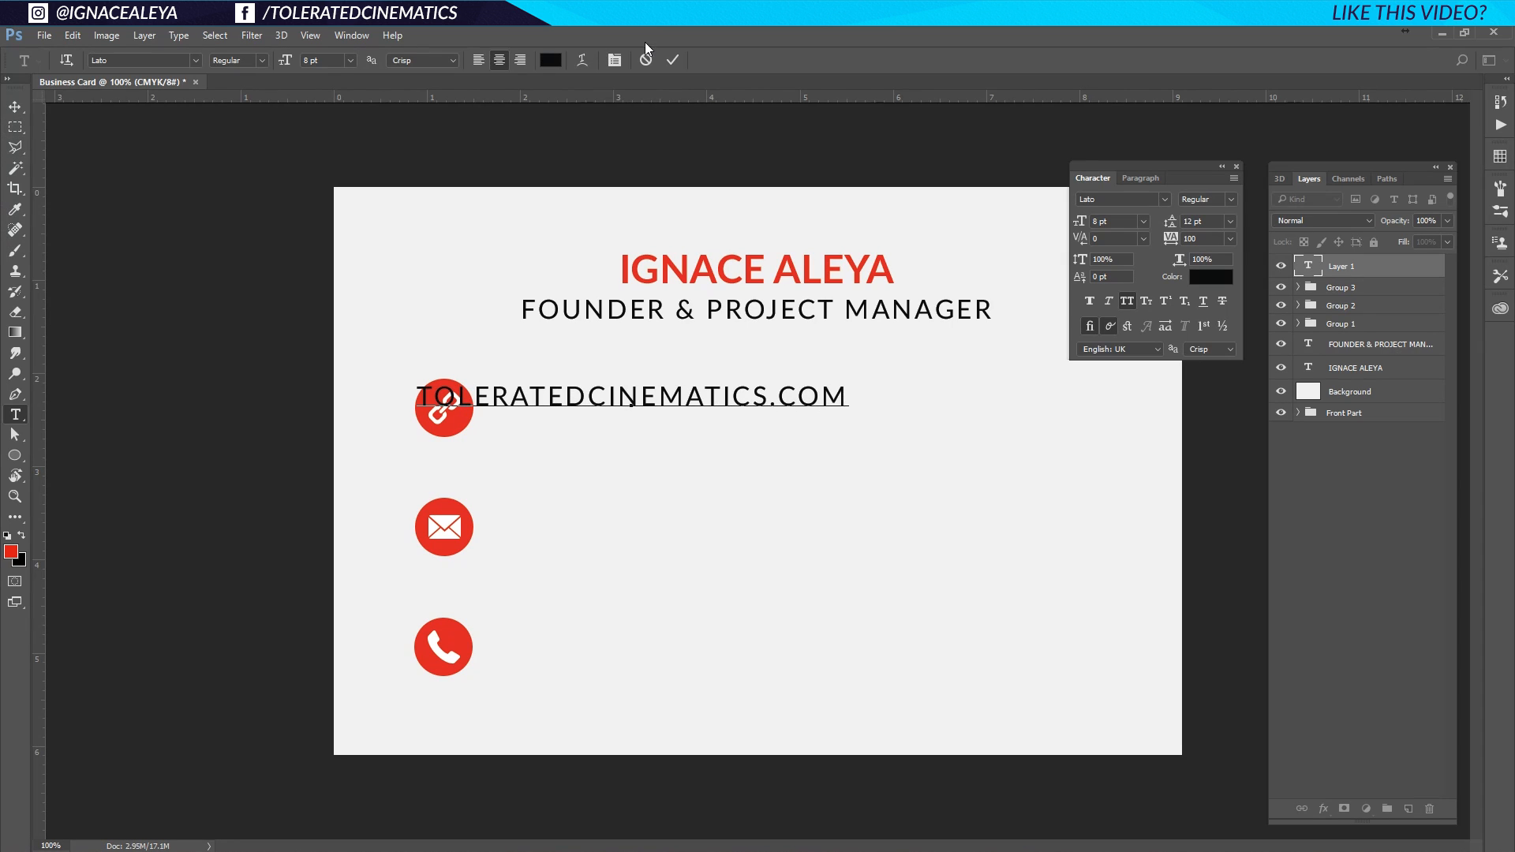
pyautogui.click(478, 60)
pyautogui.click(15, 106)
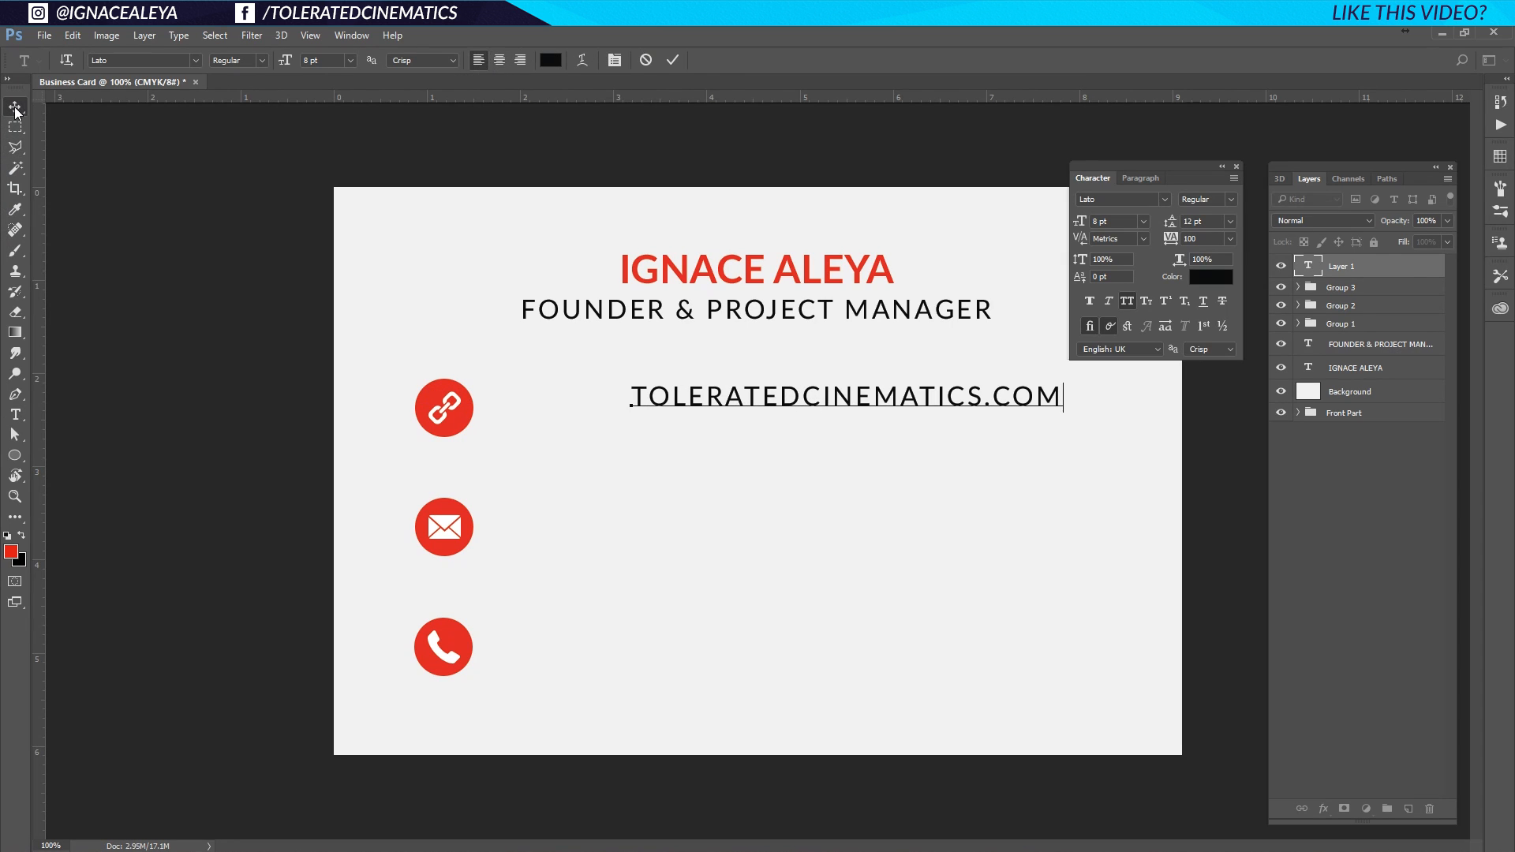
pyautogui.moveTo(702, 404); pyautogui.dragTo(559, 447)
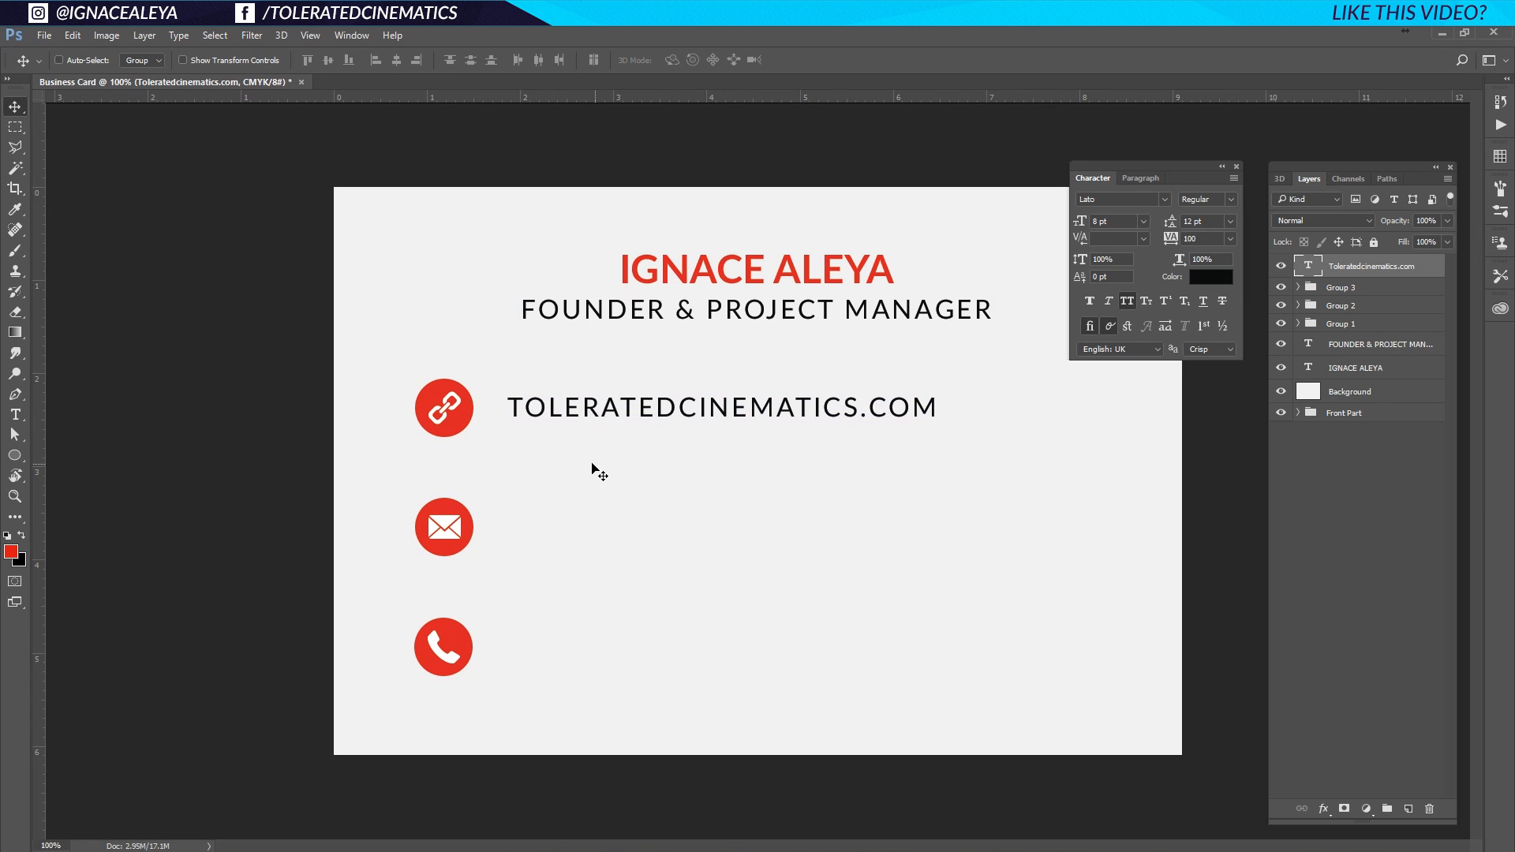
pyautogui.scroll(-5, 677, 485)
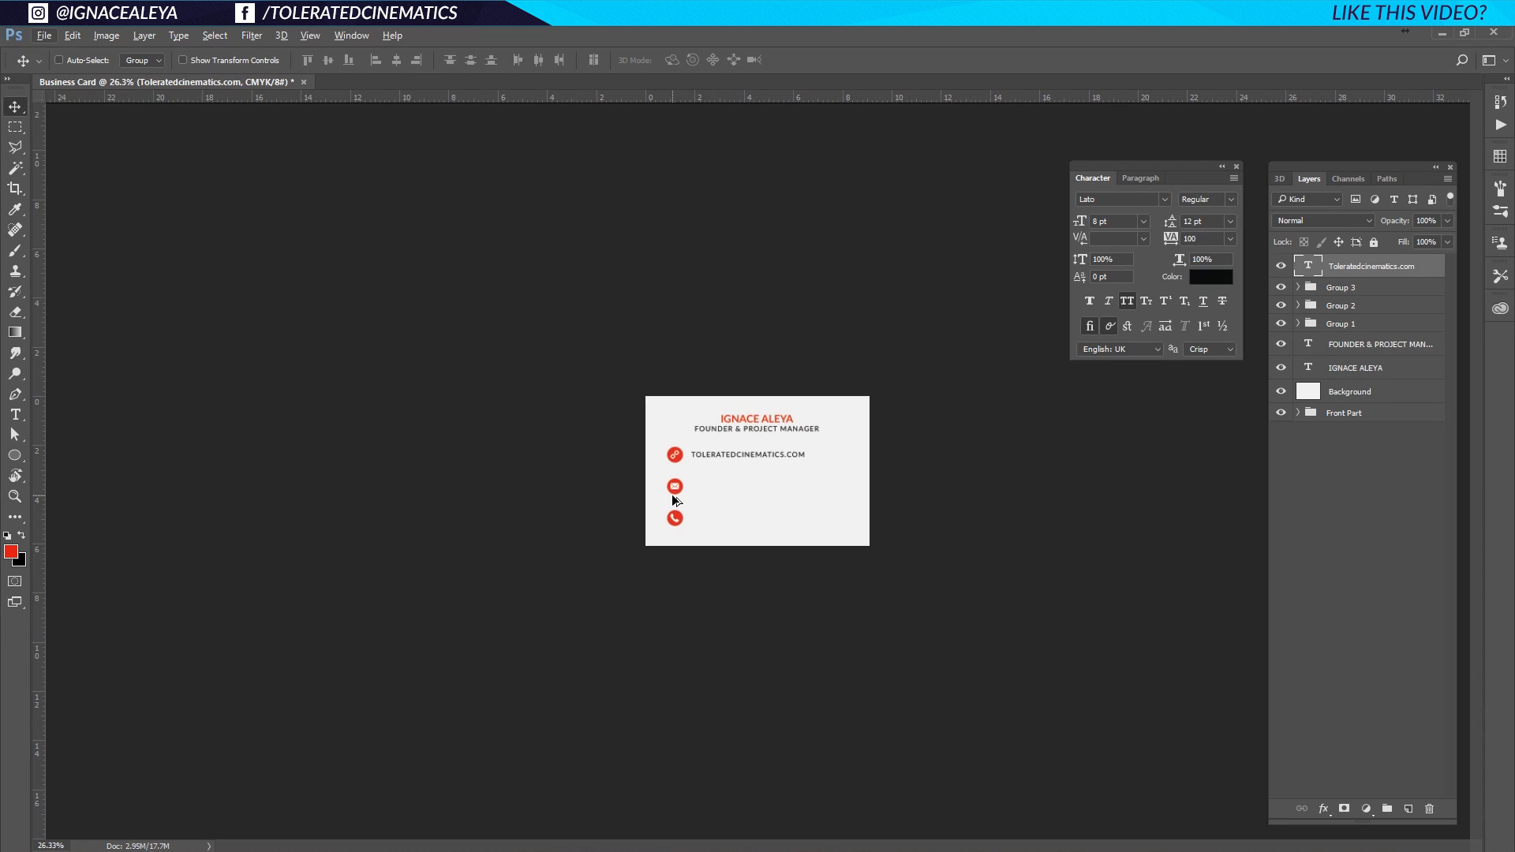
pyautogui.scroll(1, 673, 501)
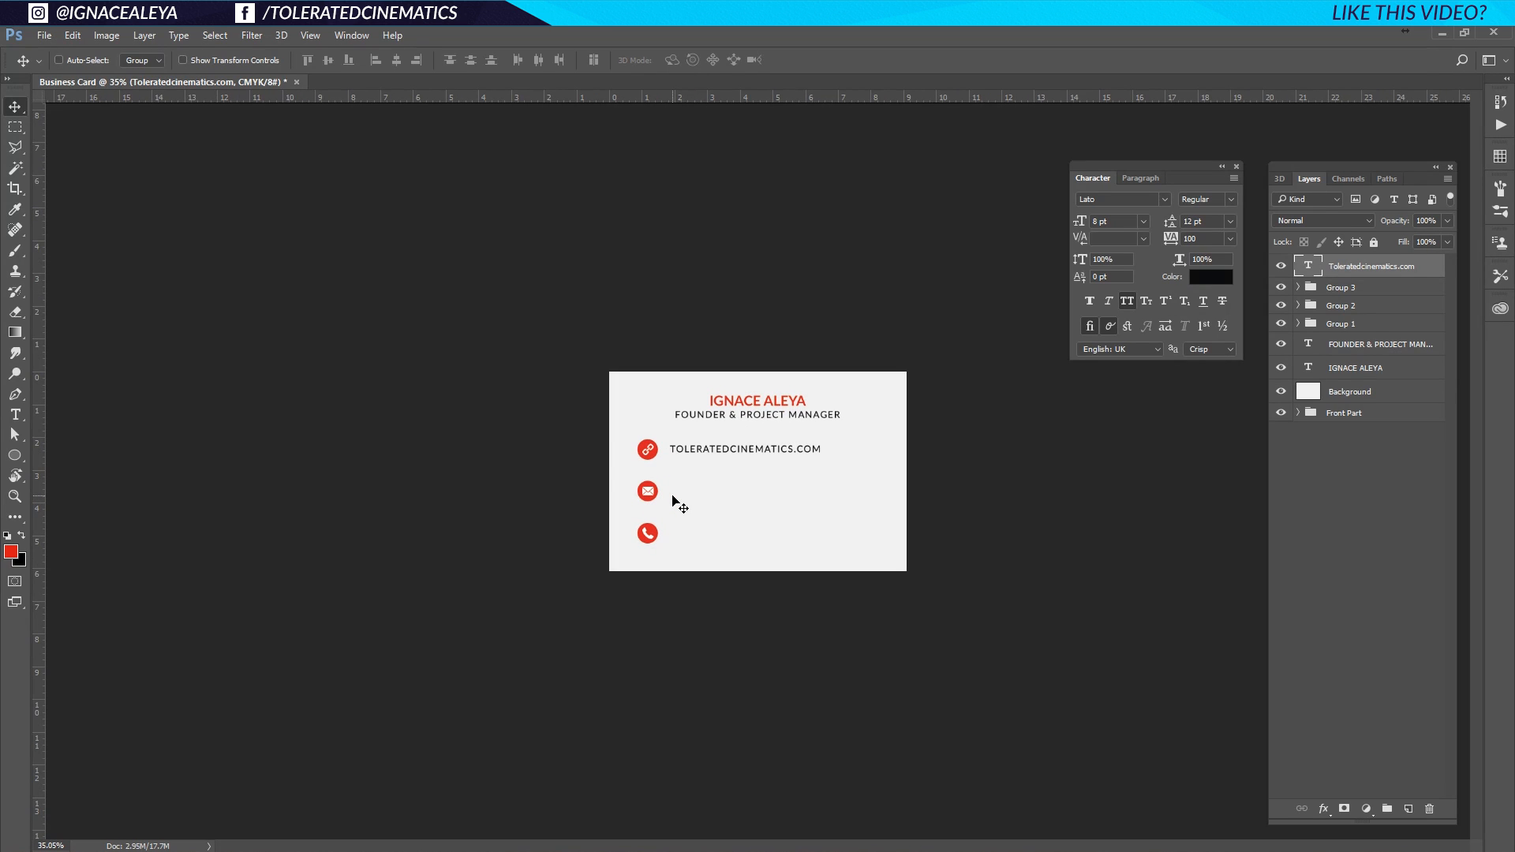
pyautogui.scroll(2, 672, 505)
pyautogui.scroll(-3, 674, 505)
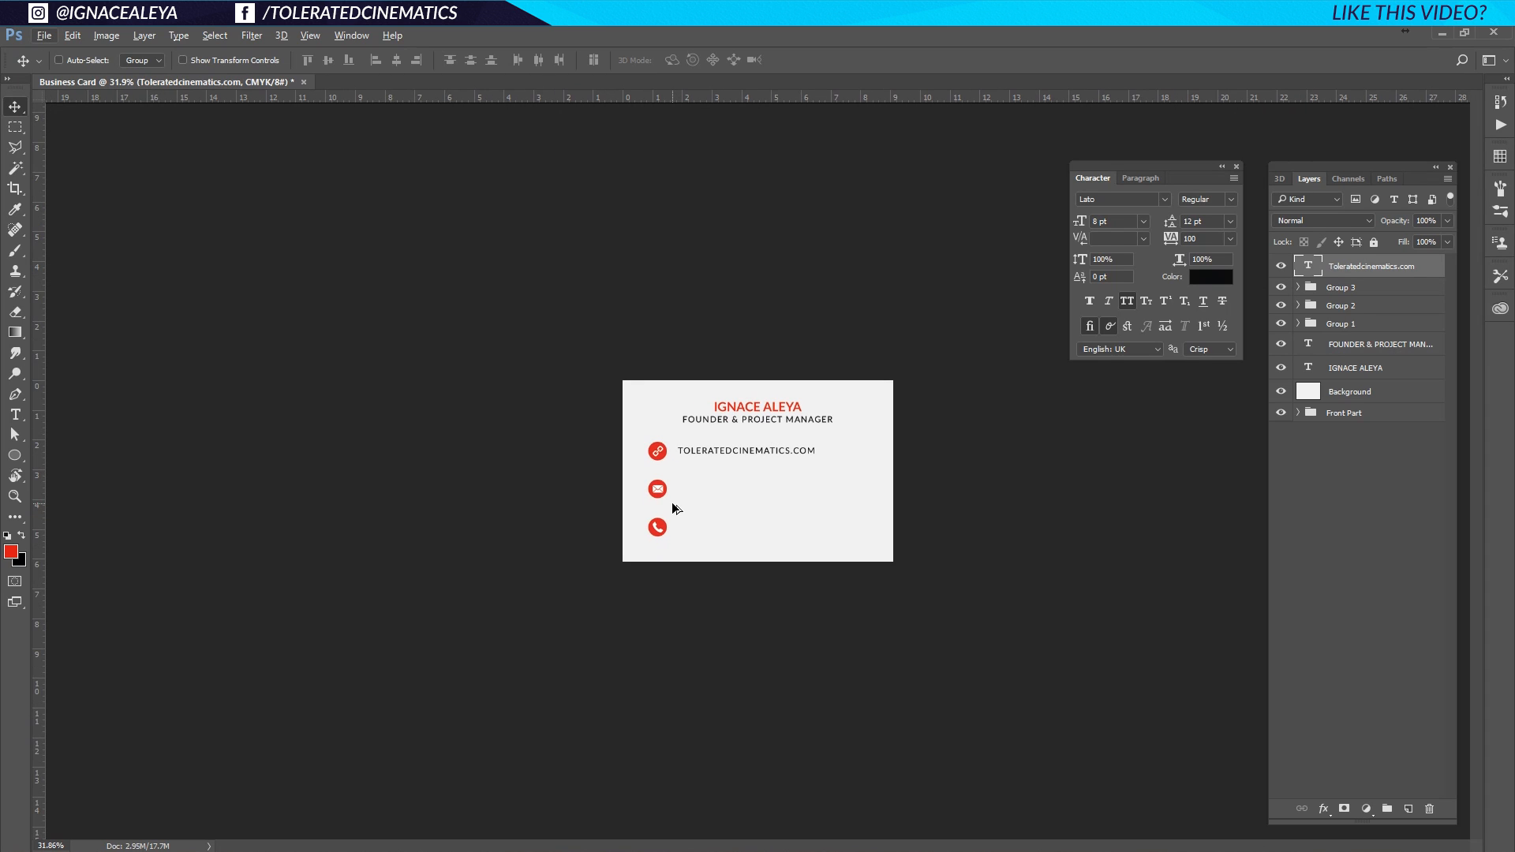
pyautogui.scroll(-1, 673, 506)
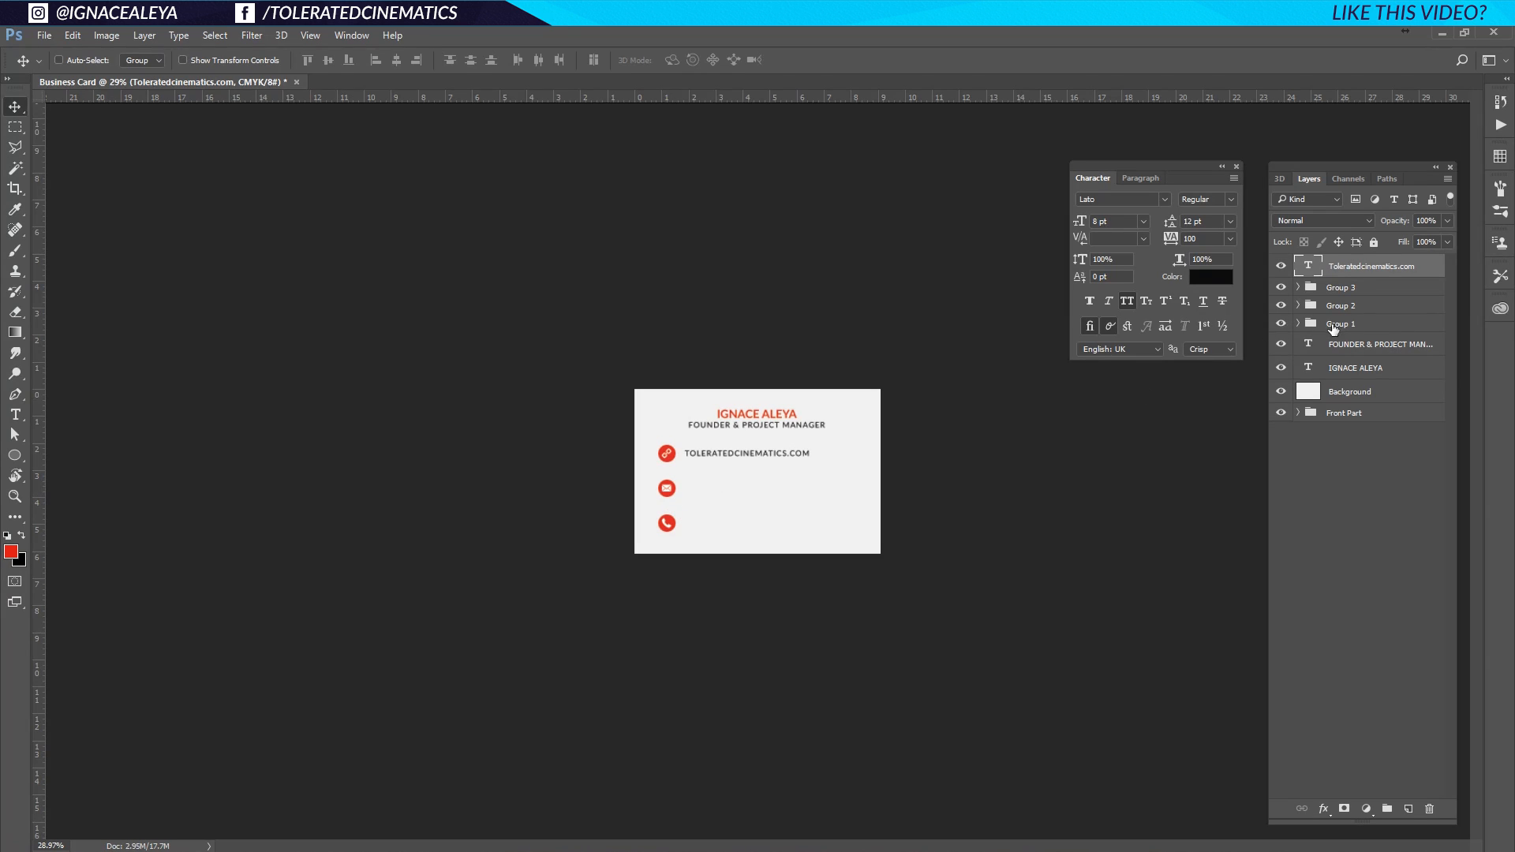
pyautogui.click(1363, 344)
# Scale the name and job title together up to about 107%.
pyautogui.keyDown('shift'); pyautogui.click(1357, 368); pyautogui.keyUp('shift')
pyautogui.hotkey('ctrl', 't')
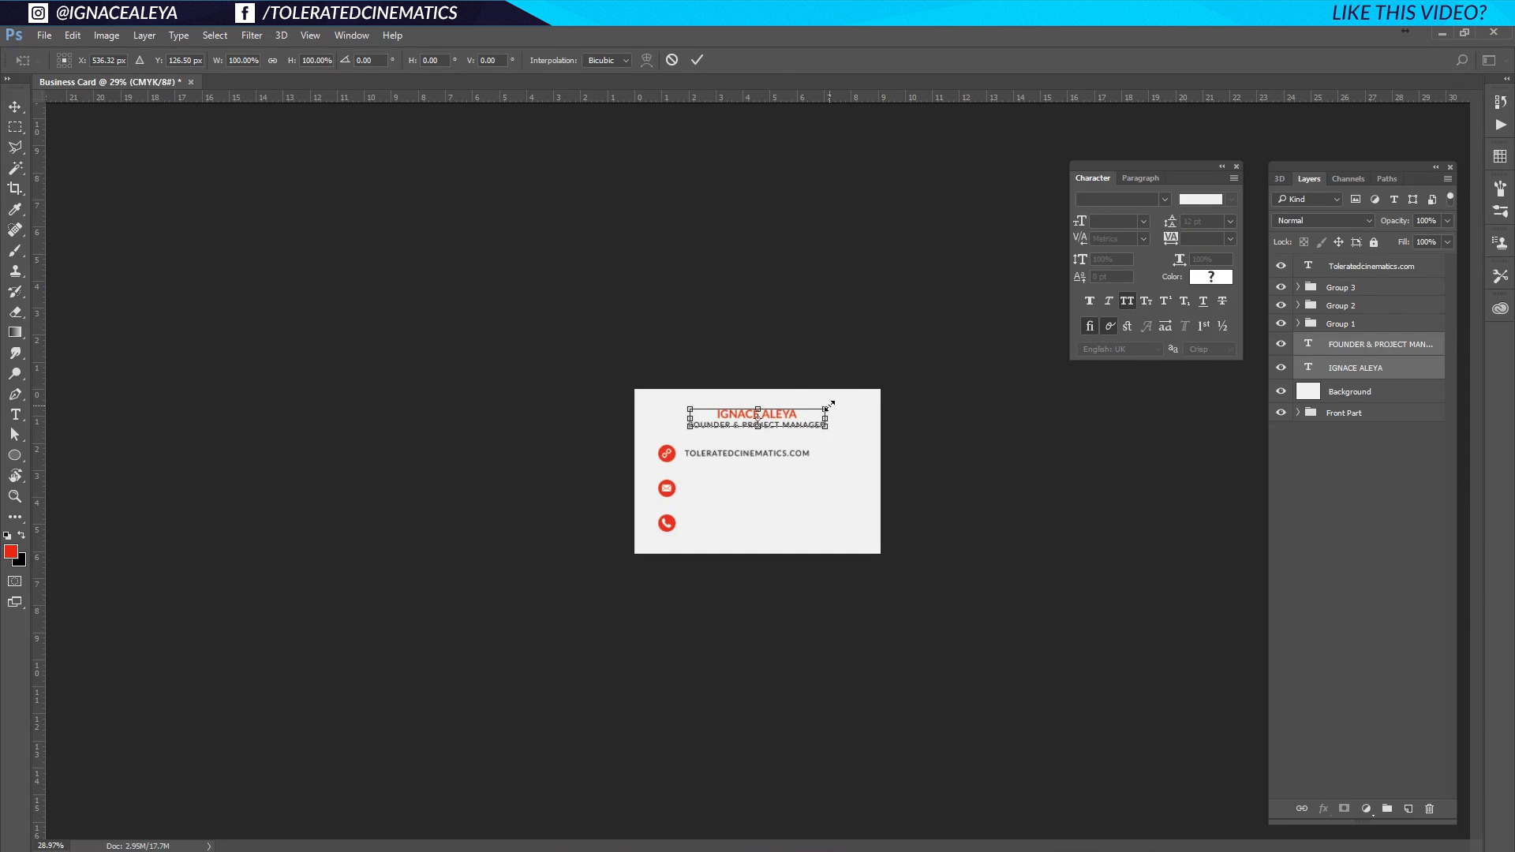
pyautogui.moveTo(831, 404); pyautogui.dragTo(835, 402)
pyautogui.press('Return')
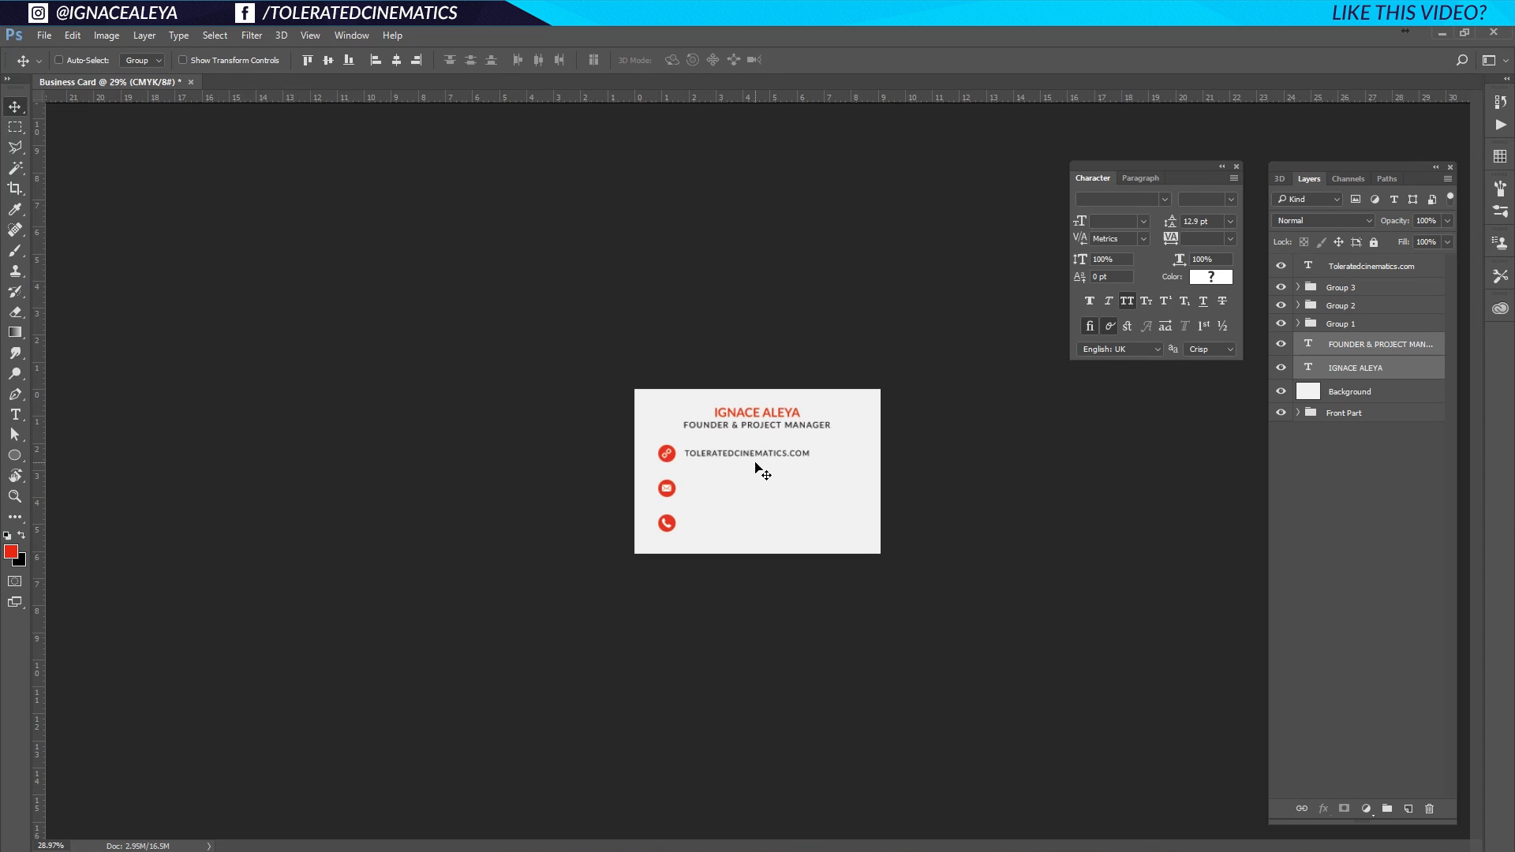
# Select the website text layer and check its spacing measurements.
pyautogui.scroll(5, 762, 472)
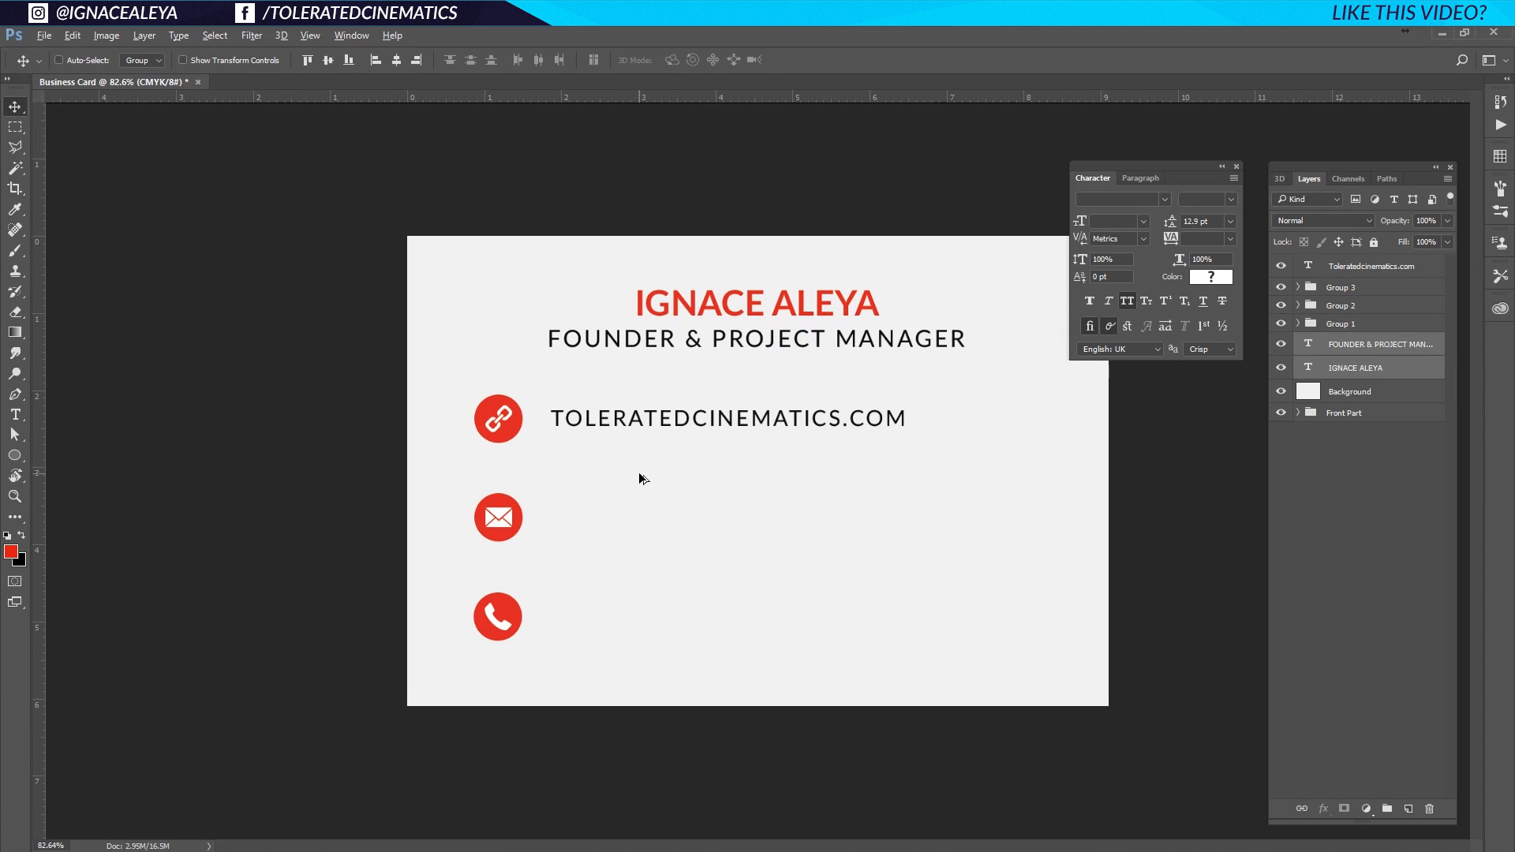
pyautogui.scroll(1, 776, 467)
pyautogui.click(1354, 270)
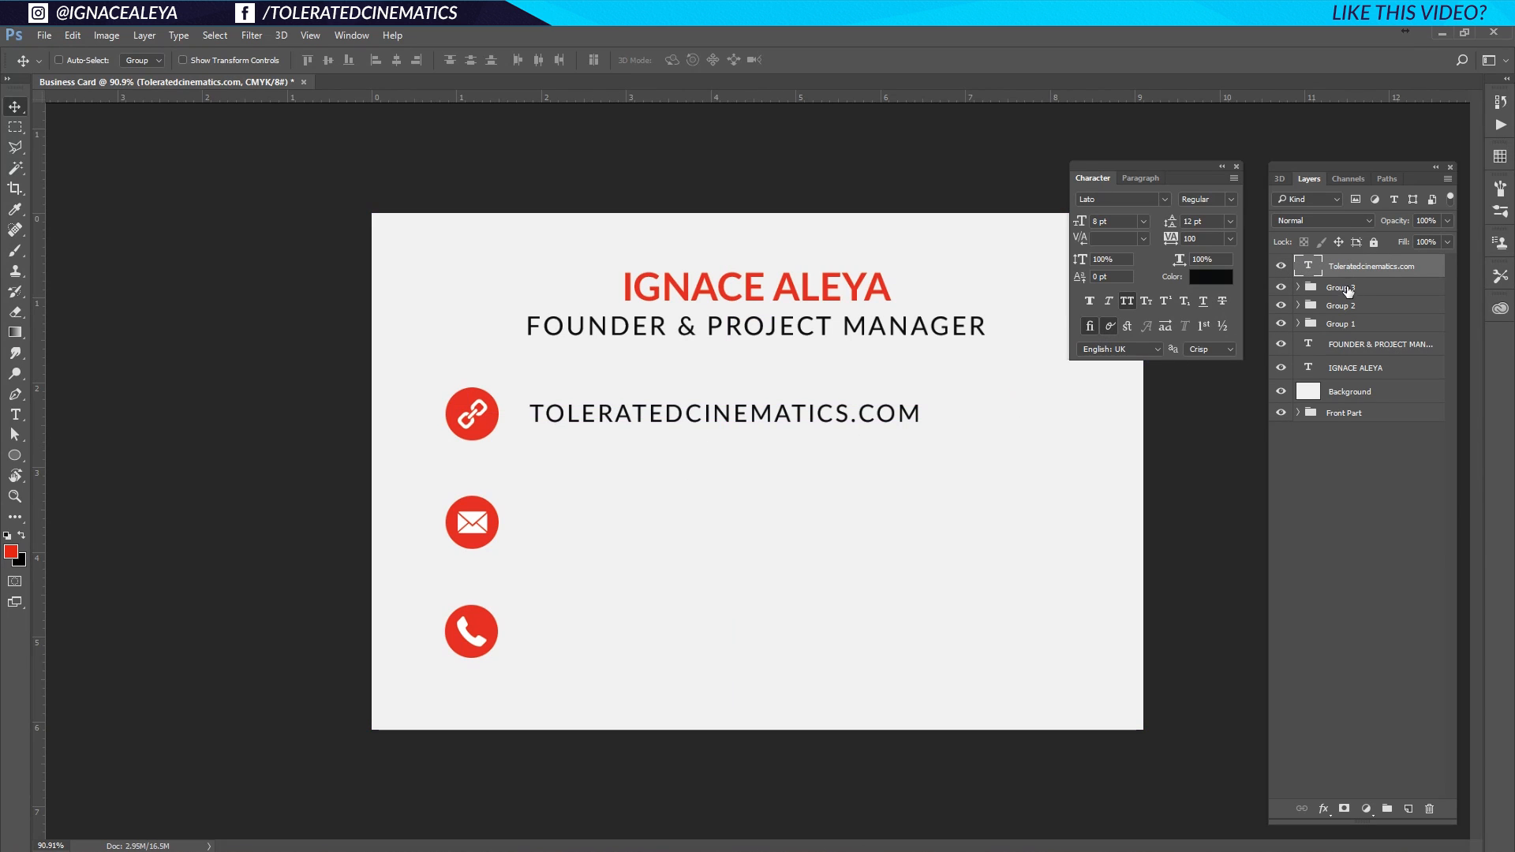
pyautogui.press('ctrl')
pyautogui.moveTo(620, 418); pyautogui.dragTo(621, 527)
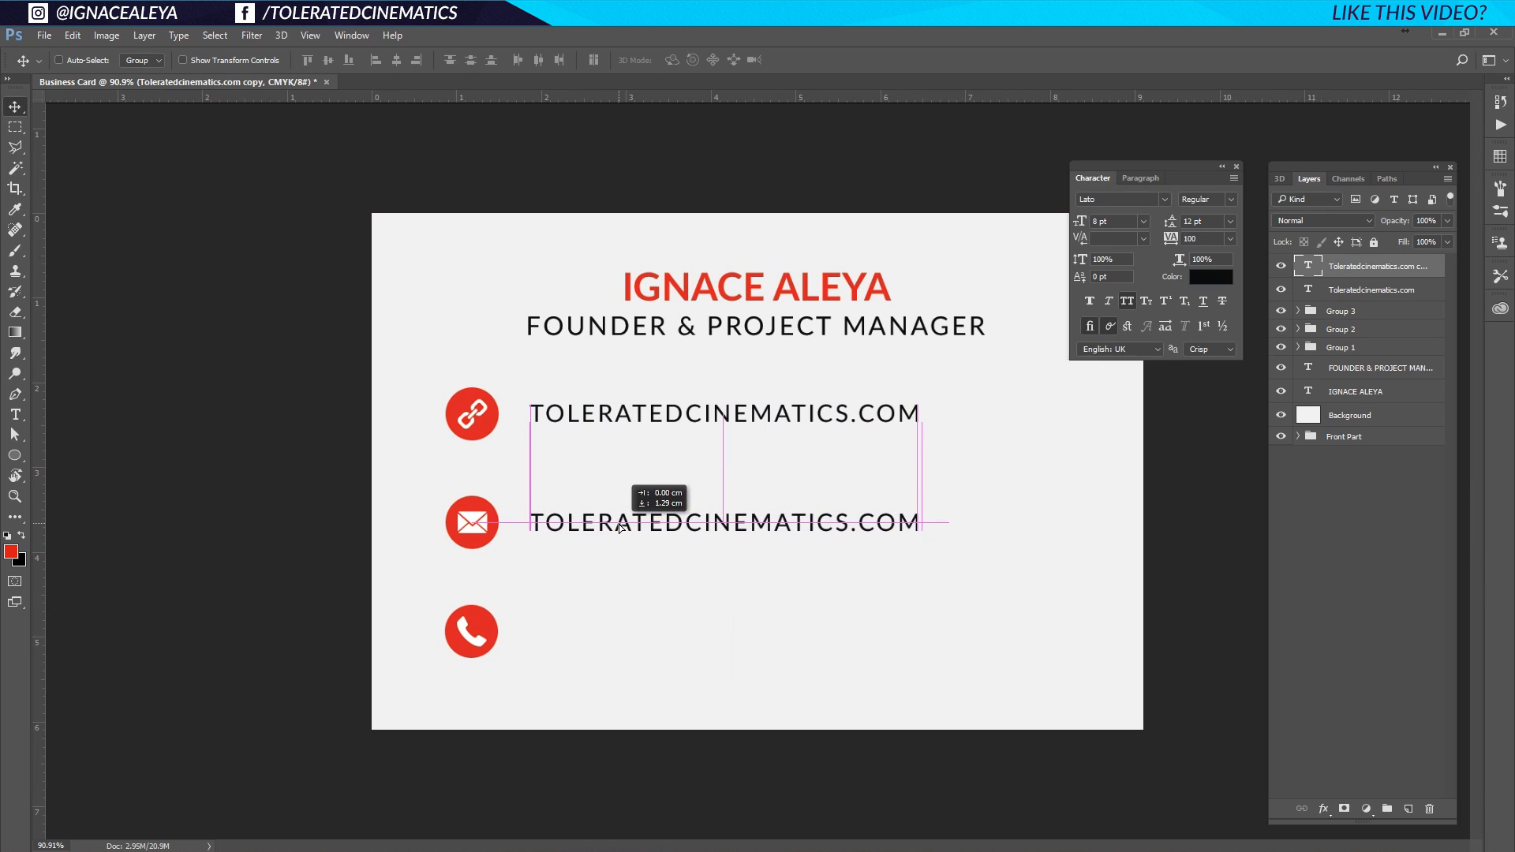
pyautogui.press('t')
pyautogui.doubleClick(552, 530)
pyautogui.click(555, 528)
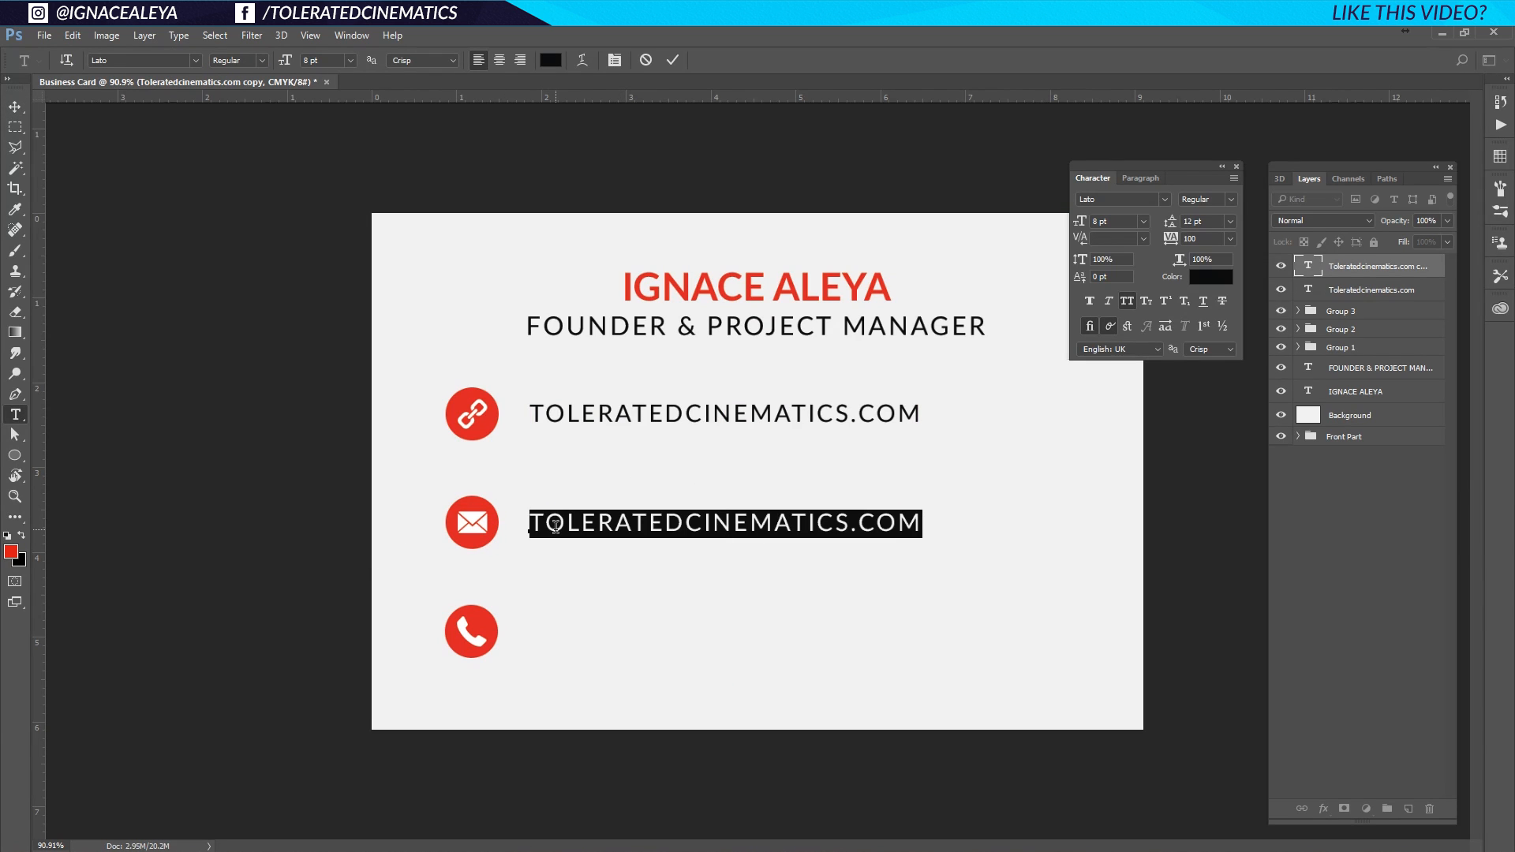
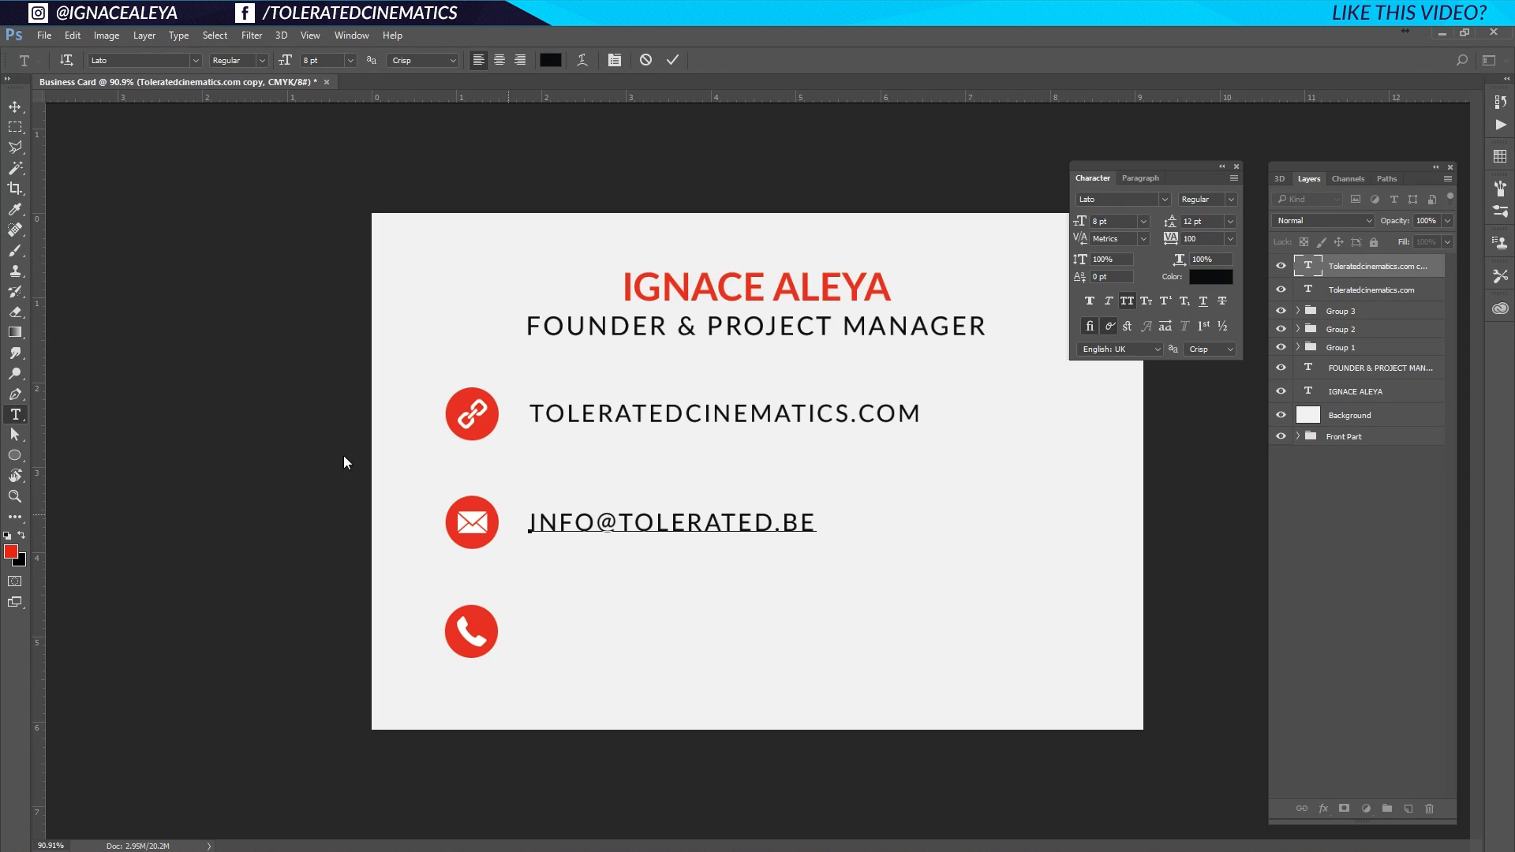
pyautogui.click(14, 106)
pyautogui.hotkey('ctrl', 'j')
pyautogui.moveTo(695, 541); pyautogui.dragTo(679, 643)
# Replace the phone-row text with the phone number and select all three contact text lines.
pyautogui.press('t')
pyautogui.tripleClick(643, 632)
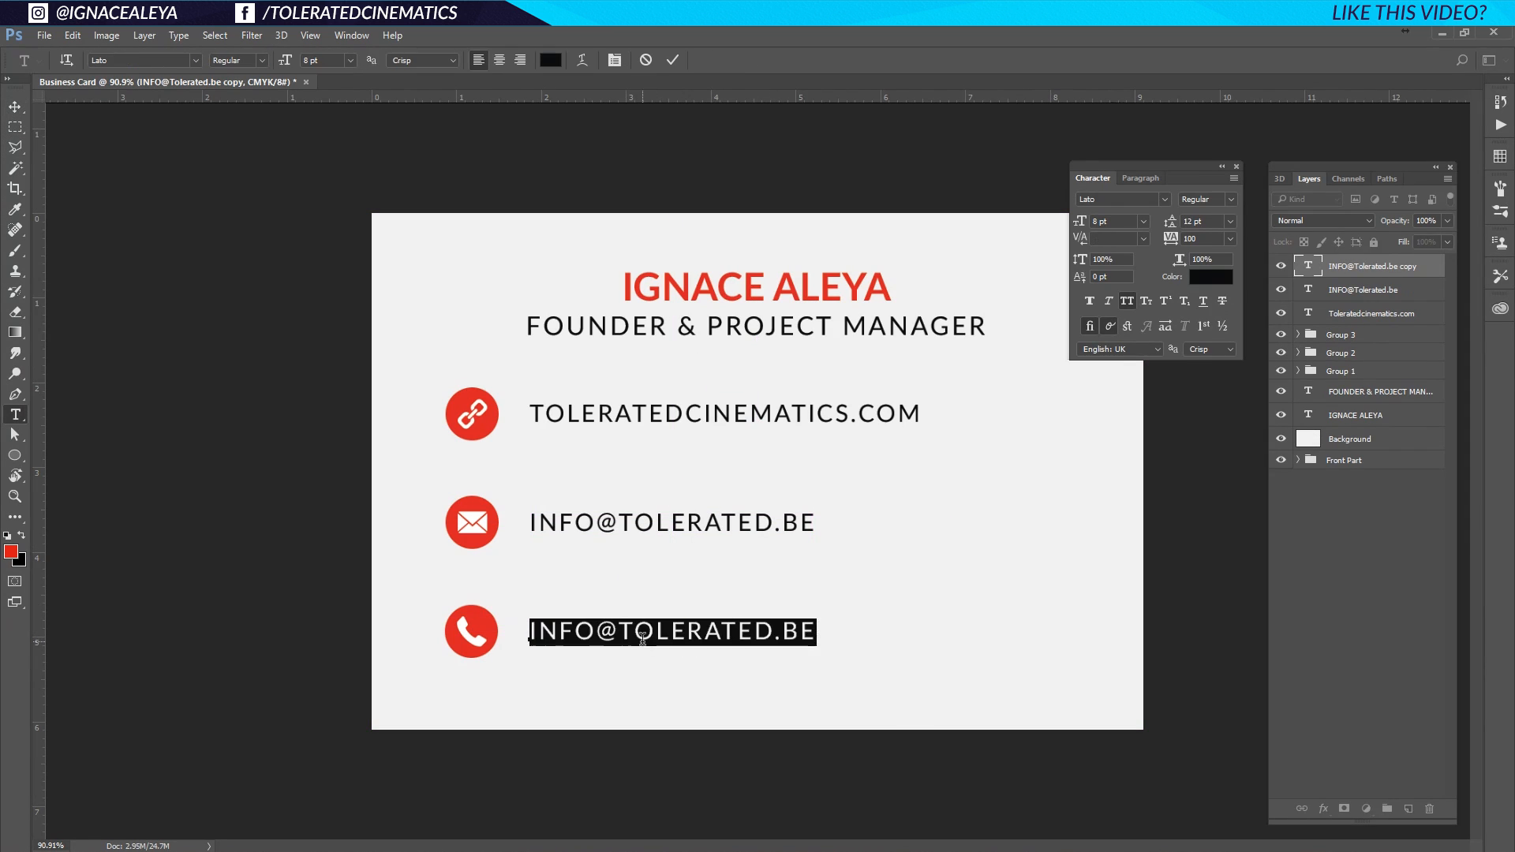
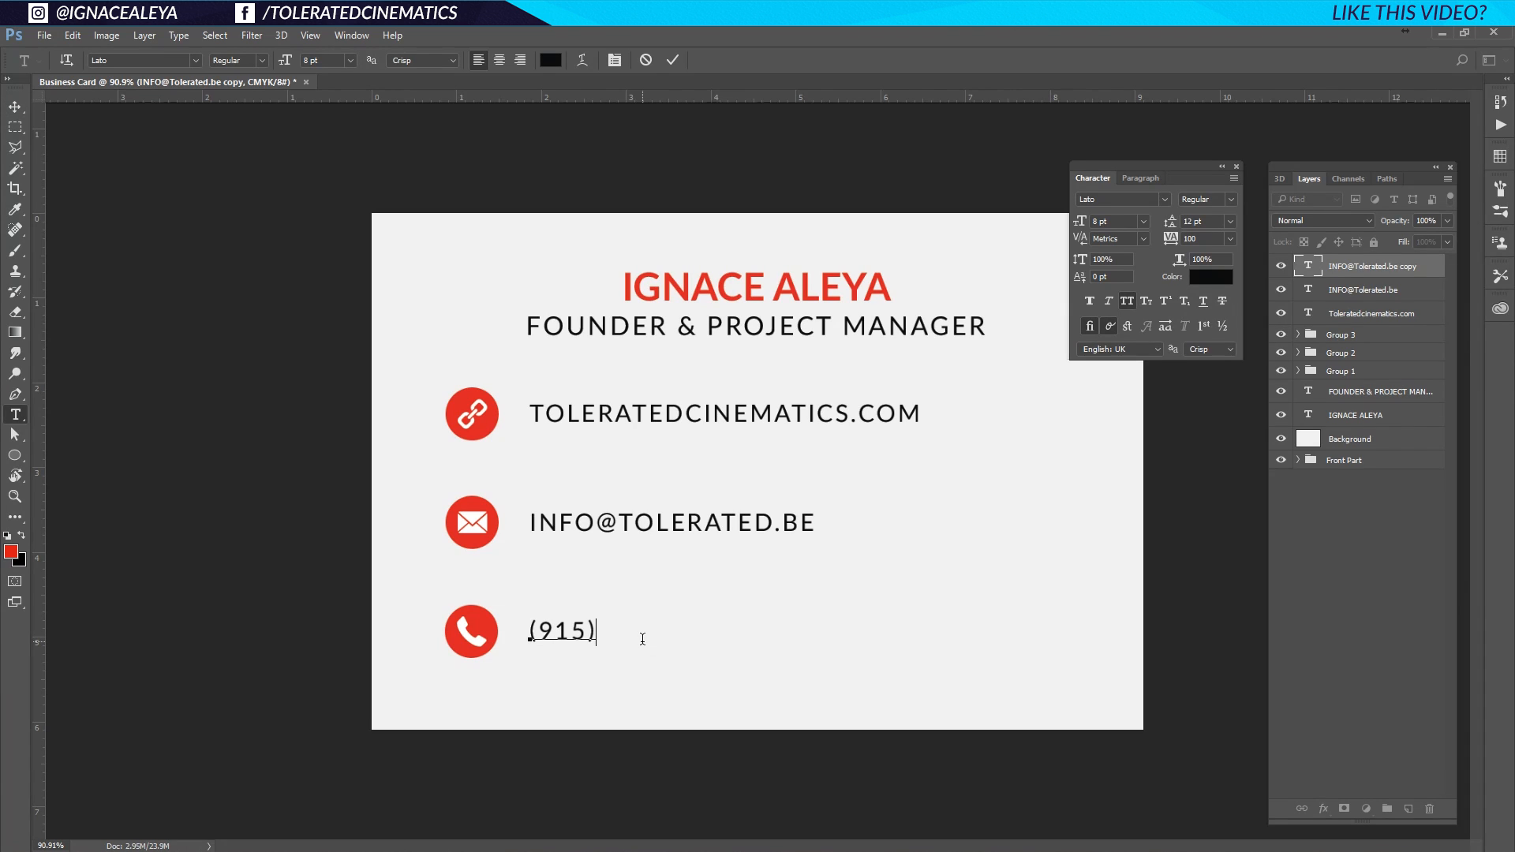
pyautogui.moveTo(13, 94); pyautogui.dragTo(14, 111)
pyautogui.click(15, 106)
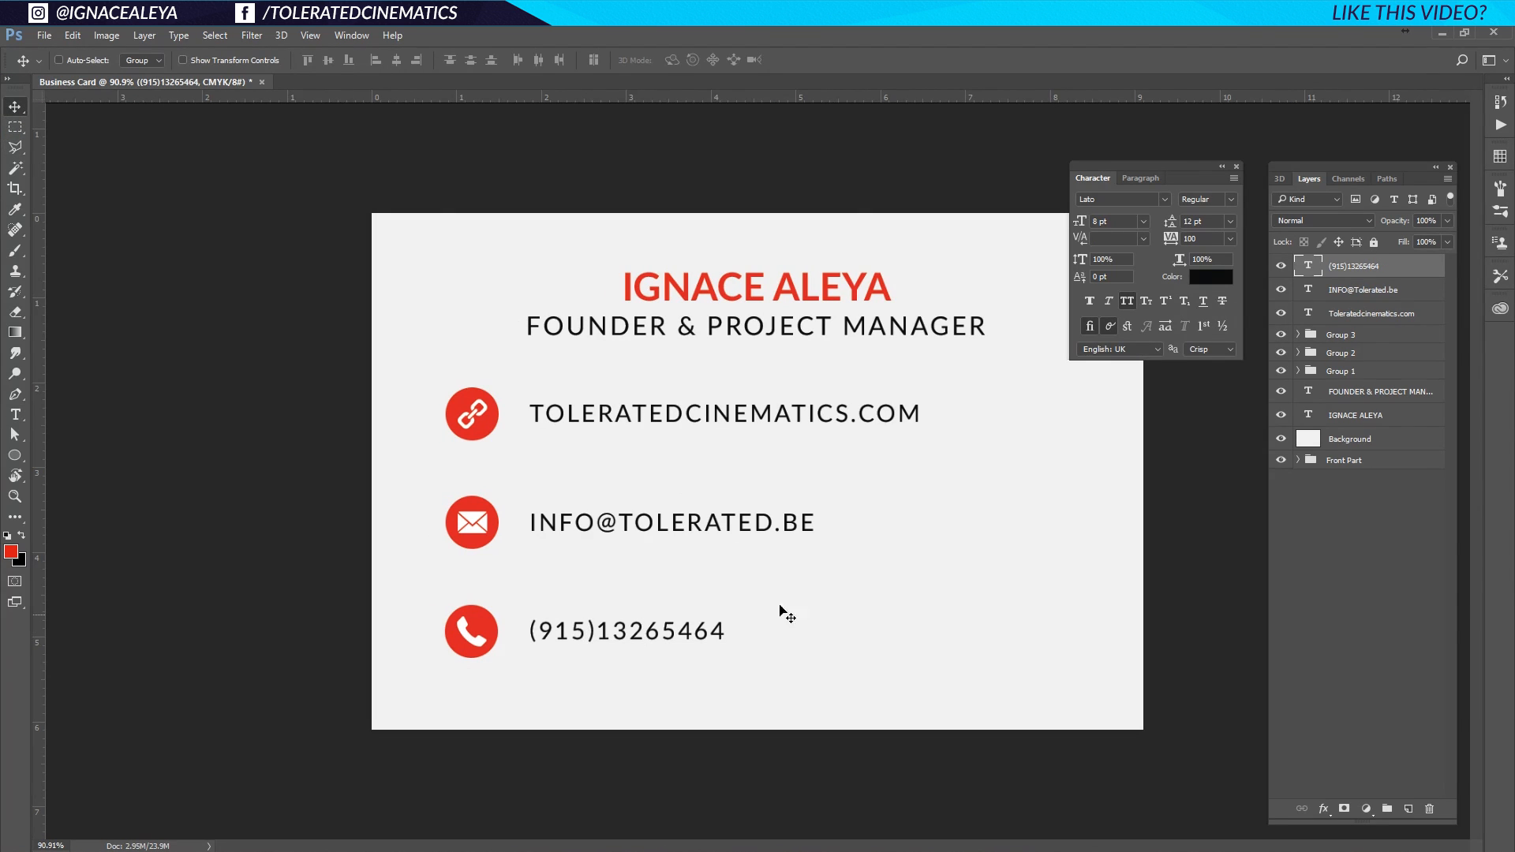
pyautogui.keyDown('shift'); pyautogui.click(1365, 315); pyautogui.keyUp('shift')
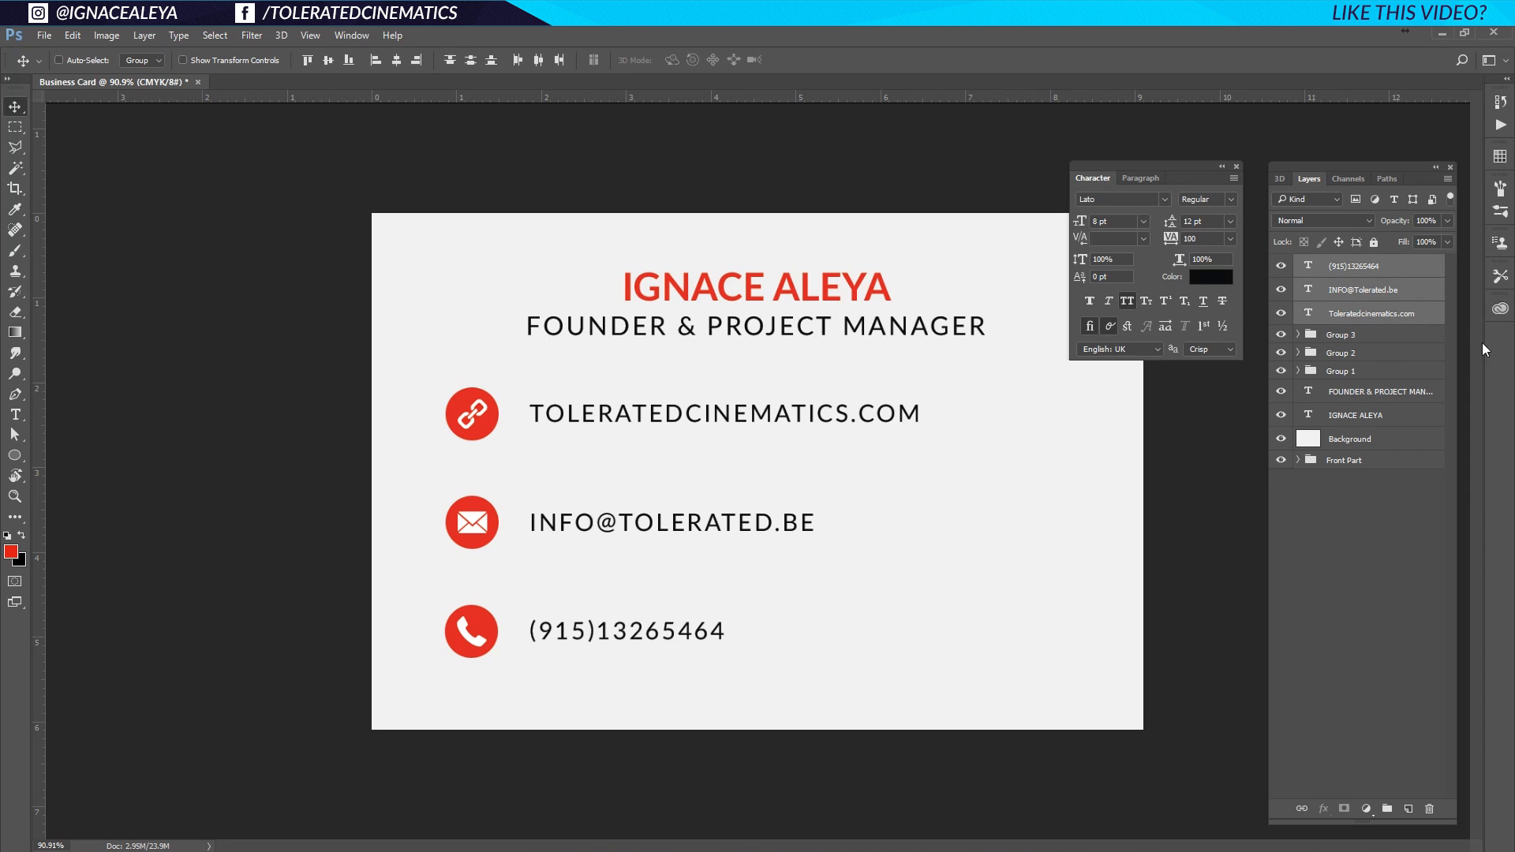
# Distribute the three contact texts evenly and group them with Groups 1–3 into Group 4.
pyautogui.click(471, 61)
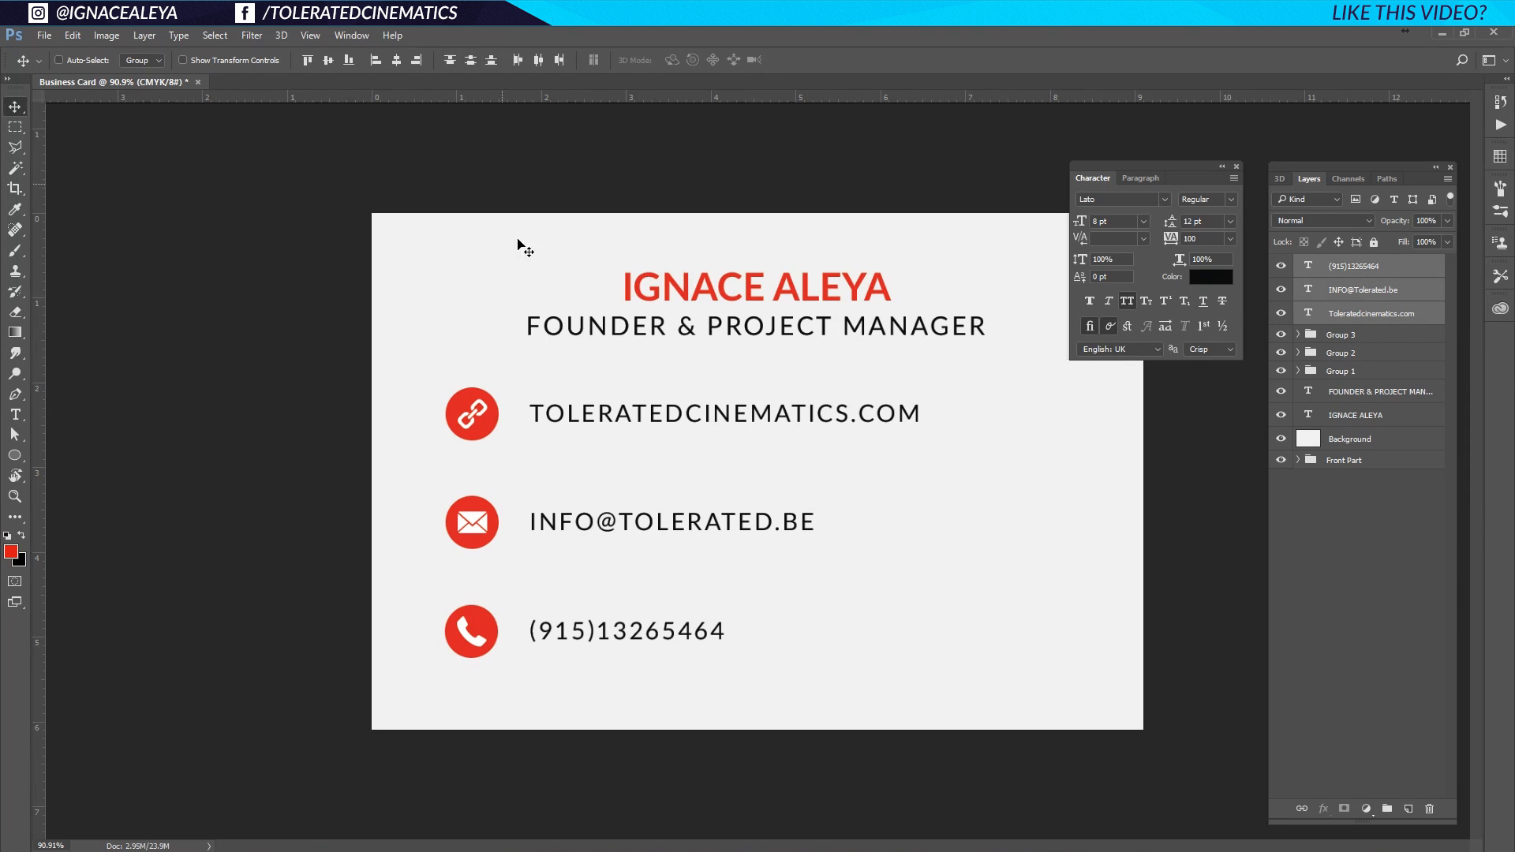
pyautogui.moveTo(565, 523); pyautogui.dragTo(562, 525)
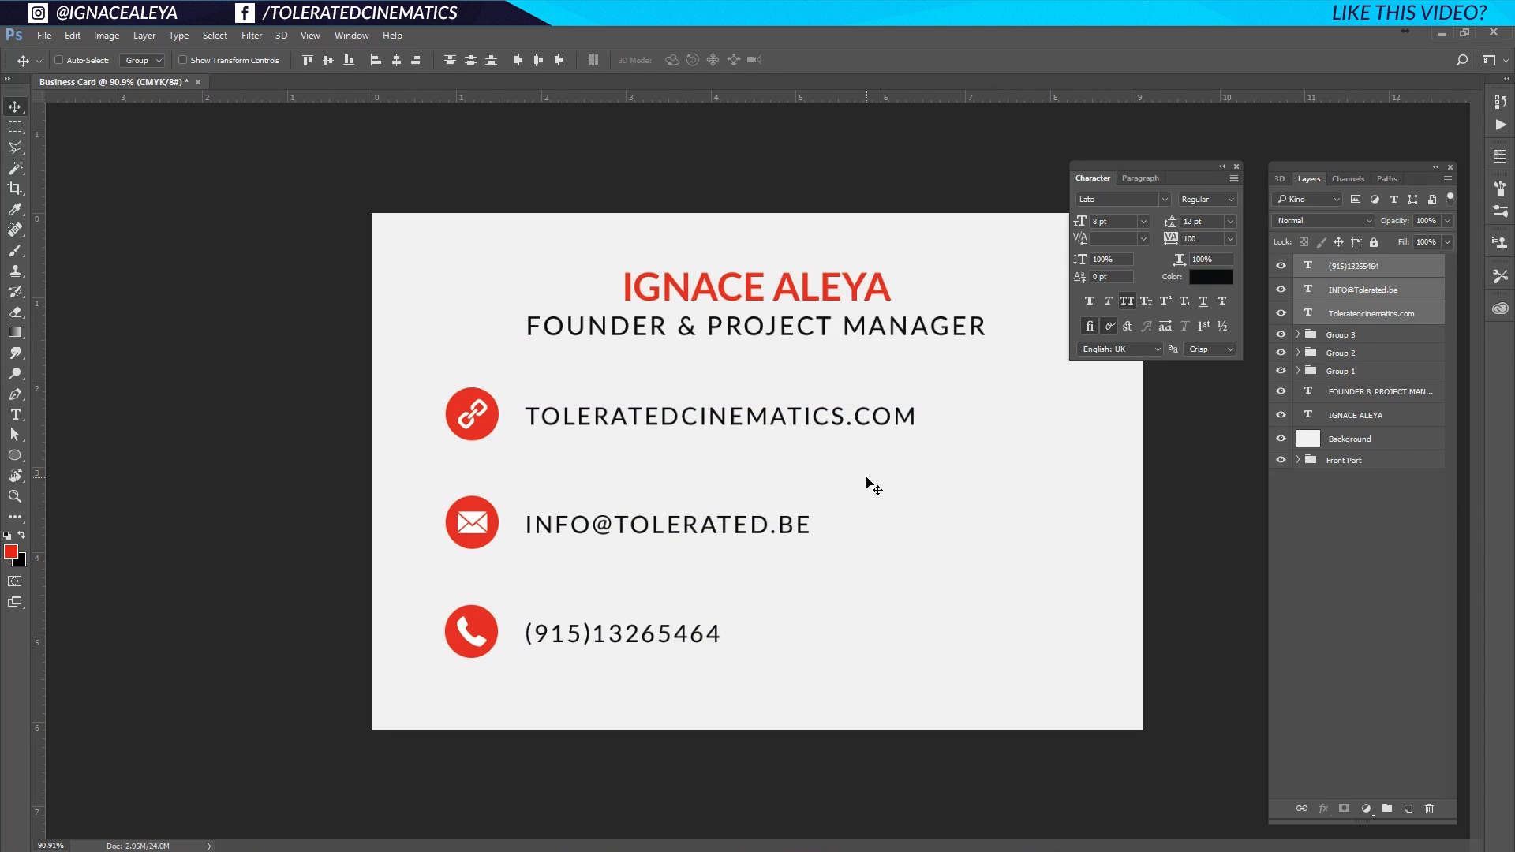
pyautogui.click(1345, 387)
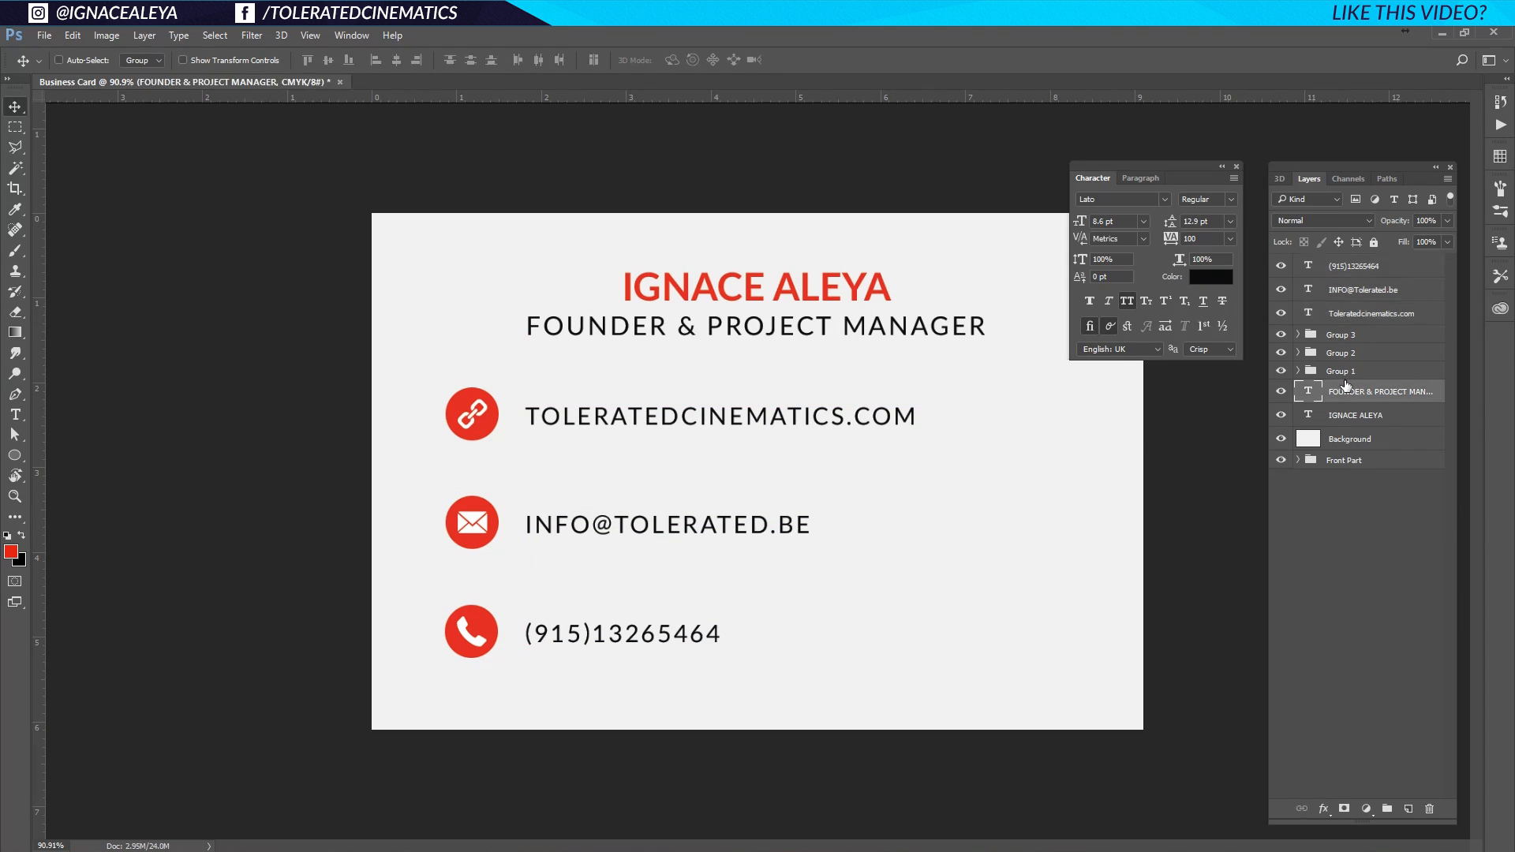
pyautogui.click(1346, 375)
pyautogui.keyDown('shift'); pyautogui.click(1369, 272); pyautogui.keyUp('shift')
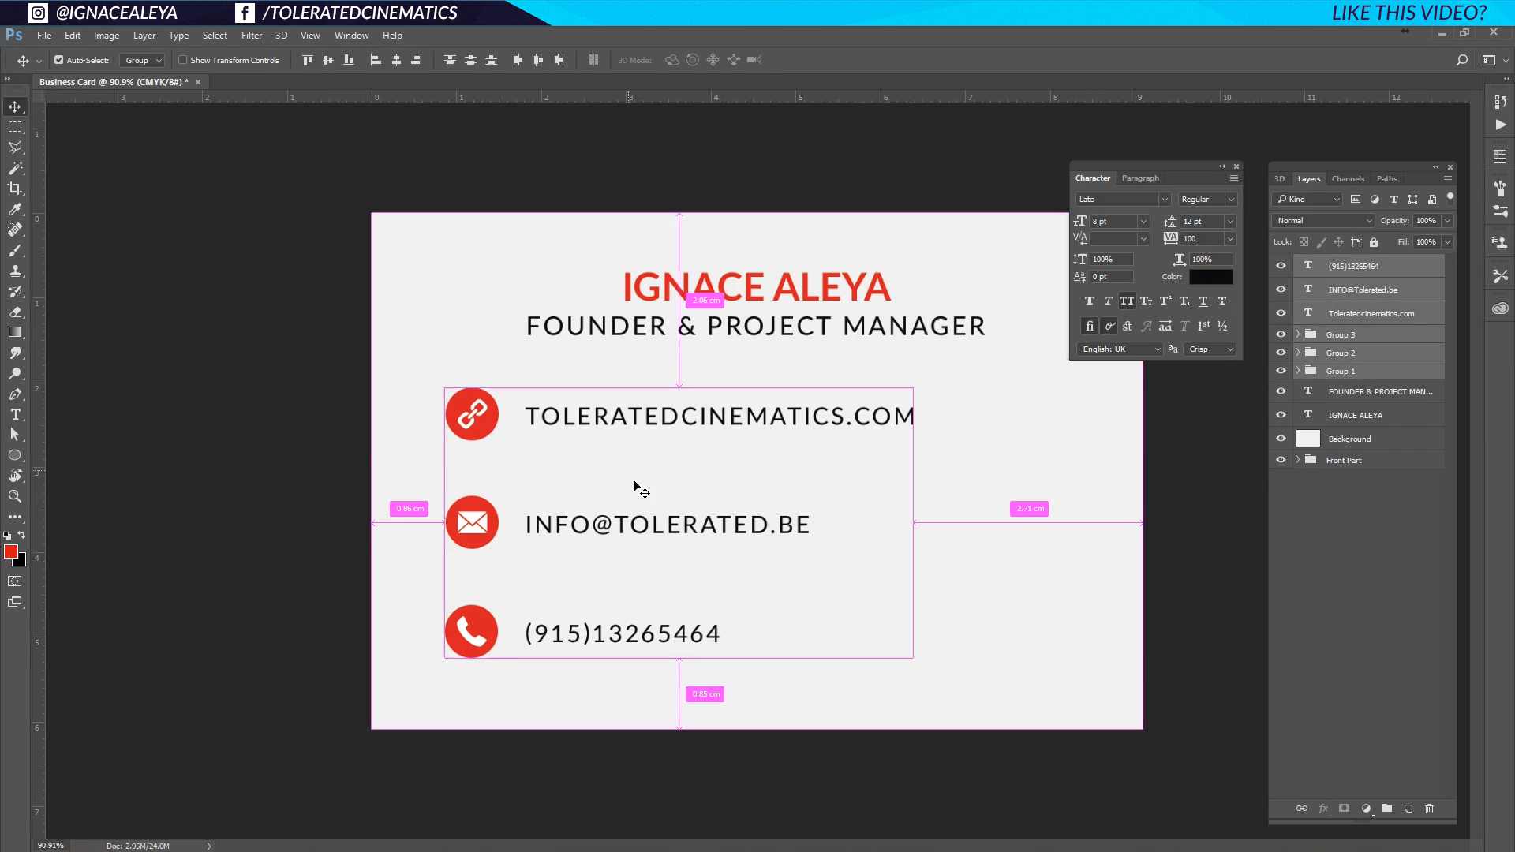
pyautogui.hotkey('ctrl', 'g')
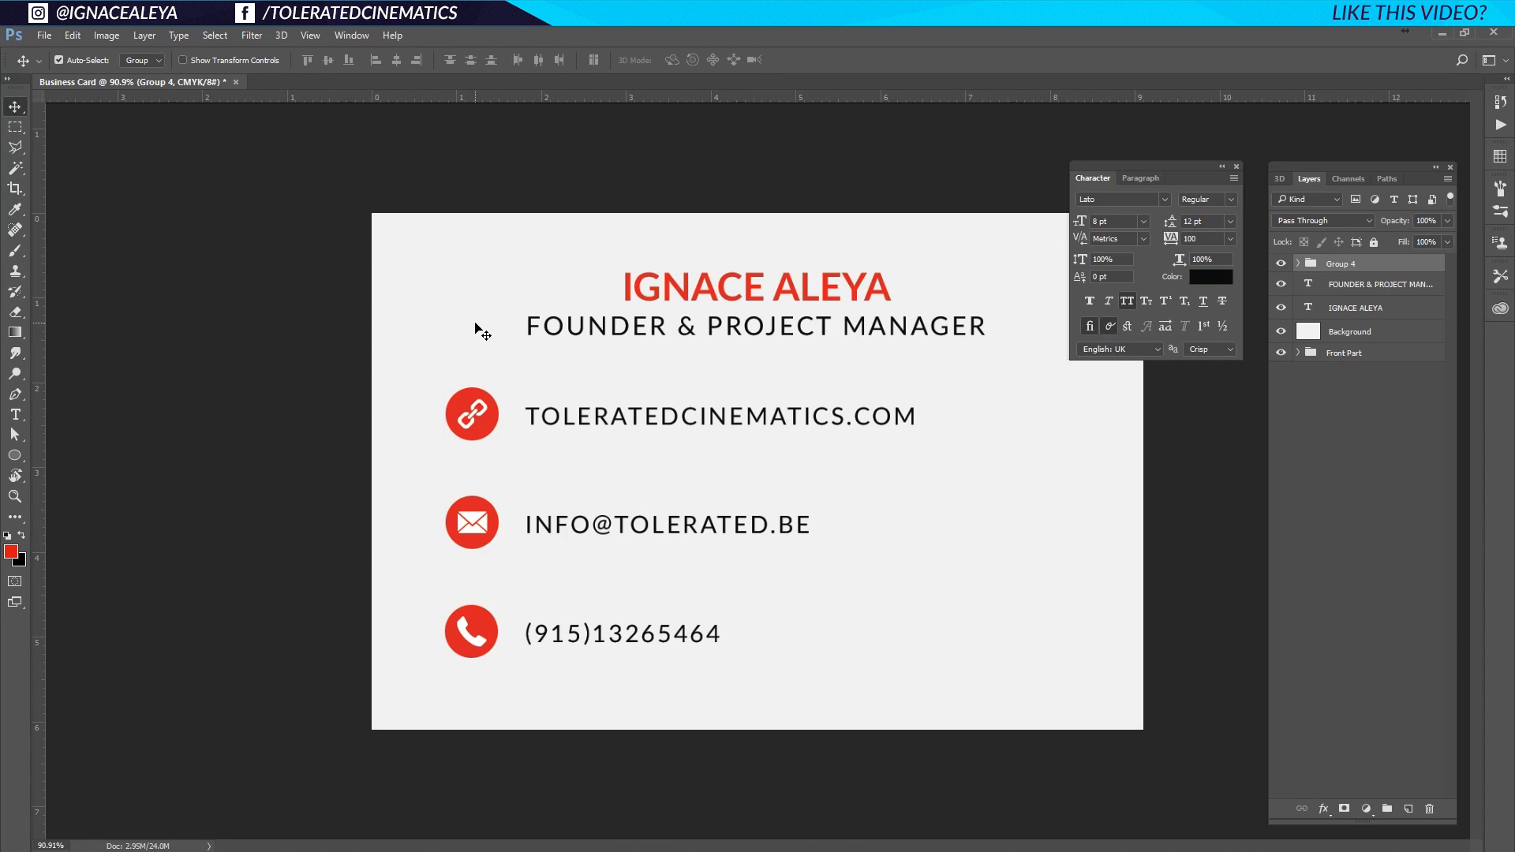
pyautogui.hotkey('ctrl', 'a')
# Centre Group 4 horizontally on the card and nudge the website row down.
pyautogui.click(396, 58)
pyautogui.hotkey('ctrl', 'd')
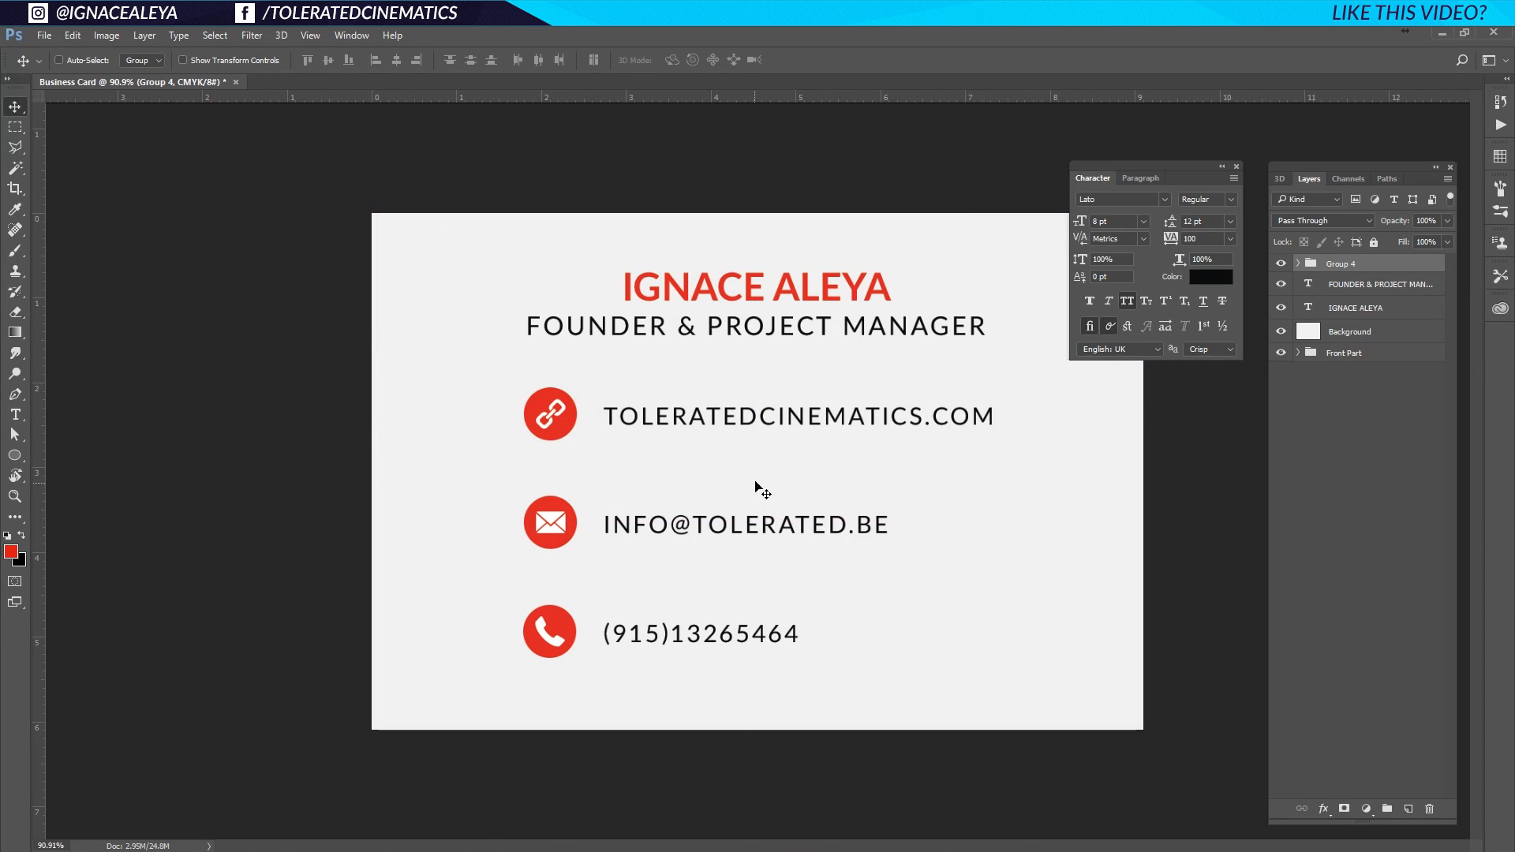
pyautogui.click(1299, 264)
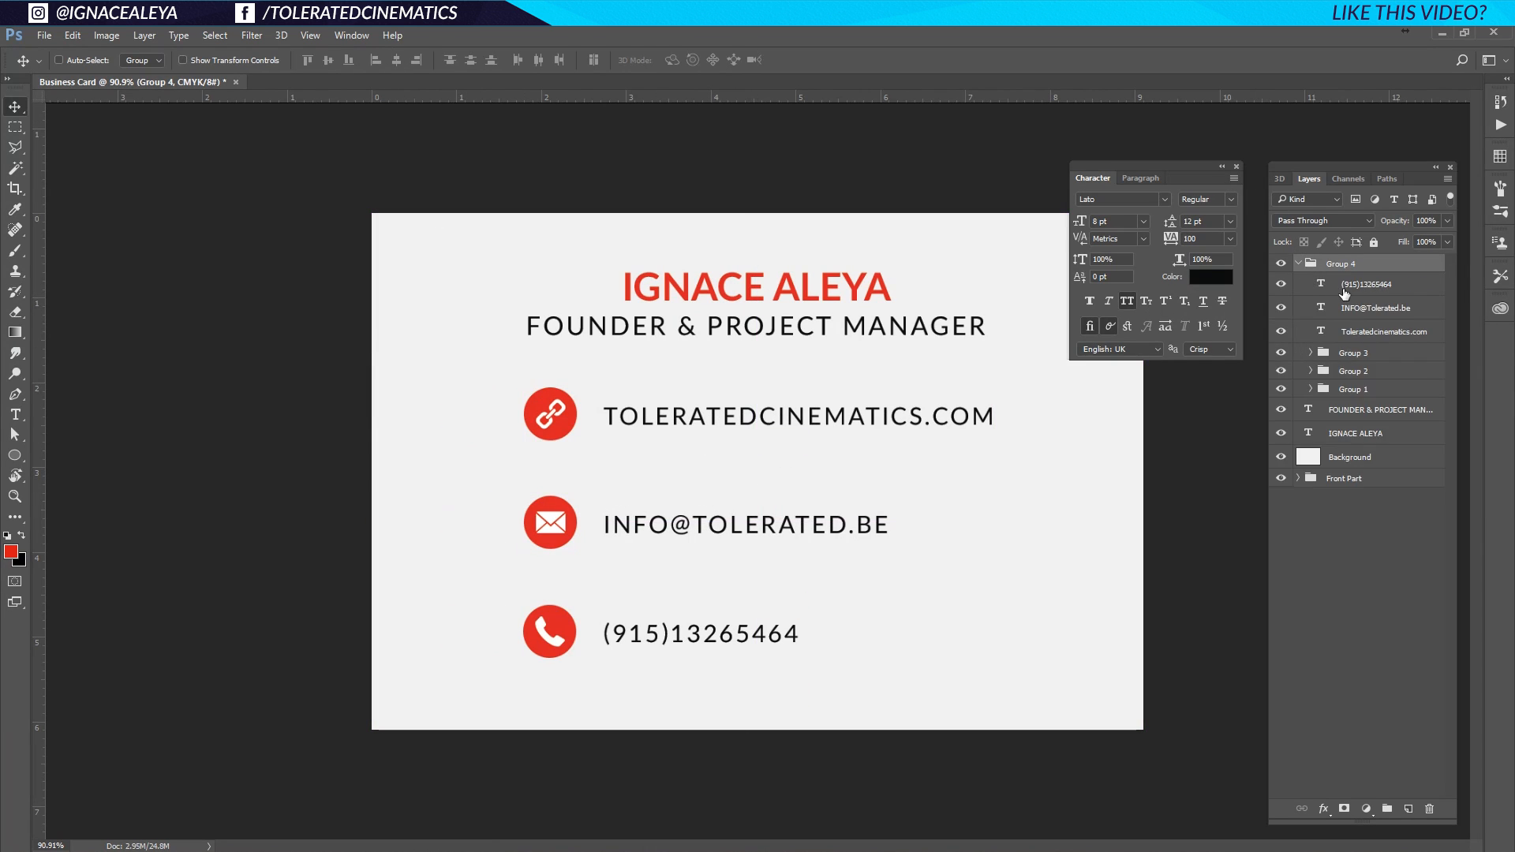
pyautogui.click(1377, 286)
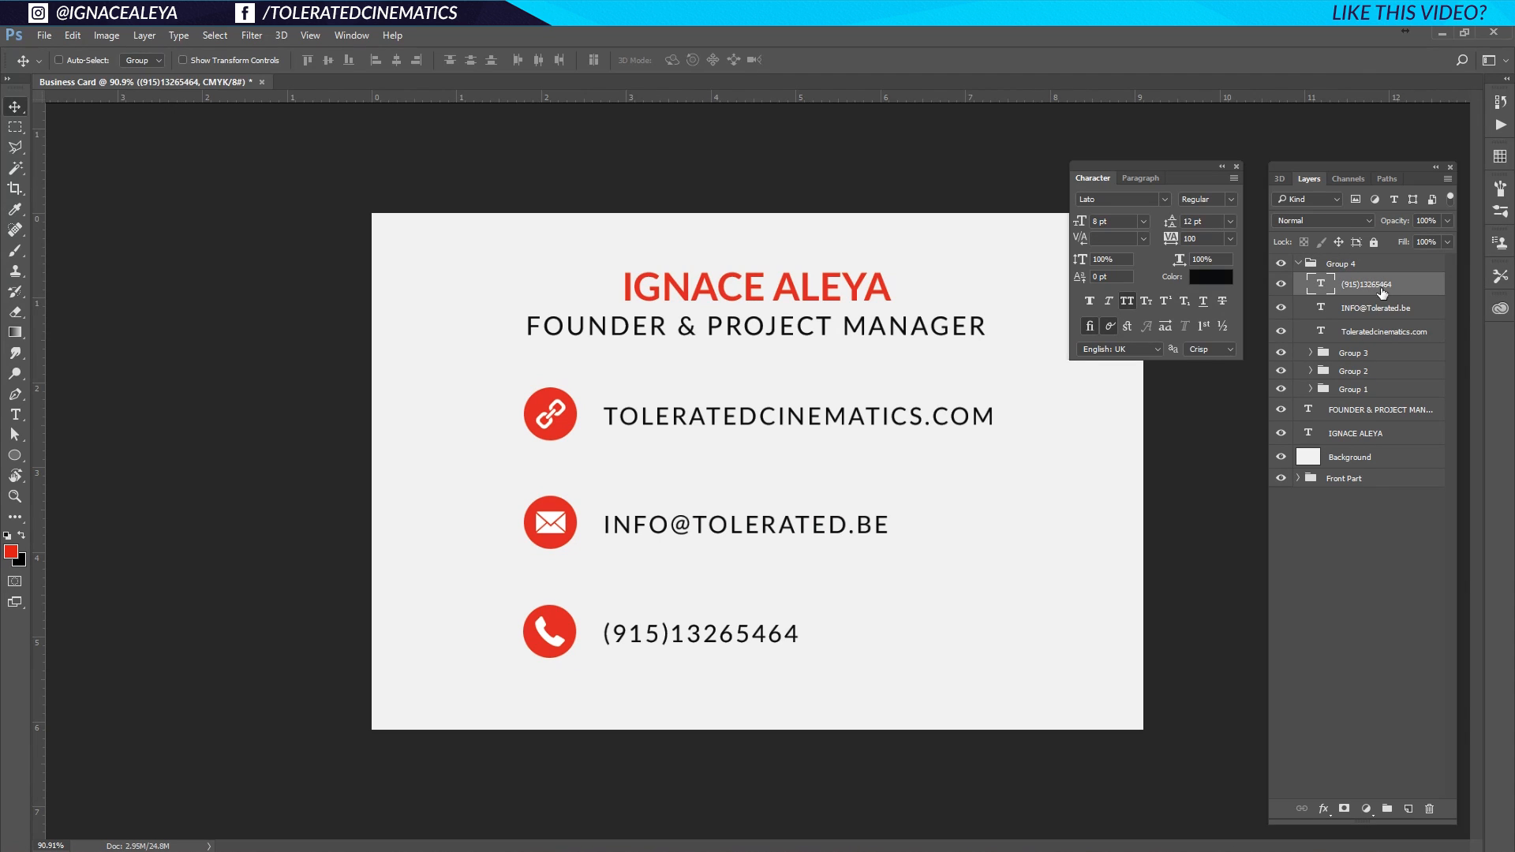
pyautogui.click(1364, 360)
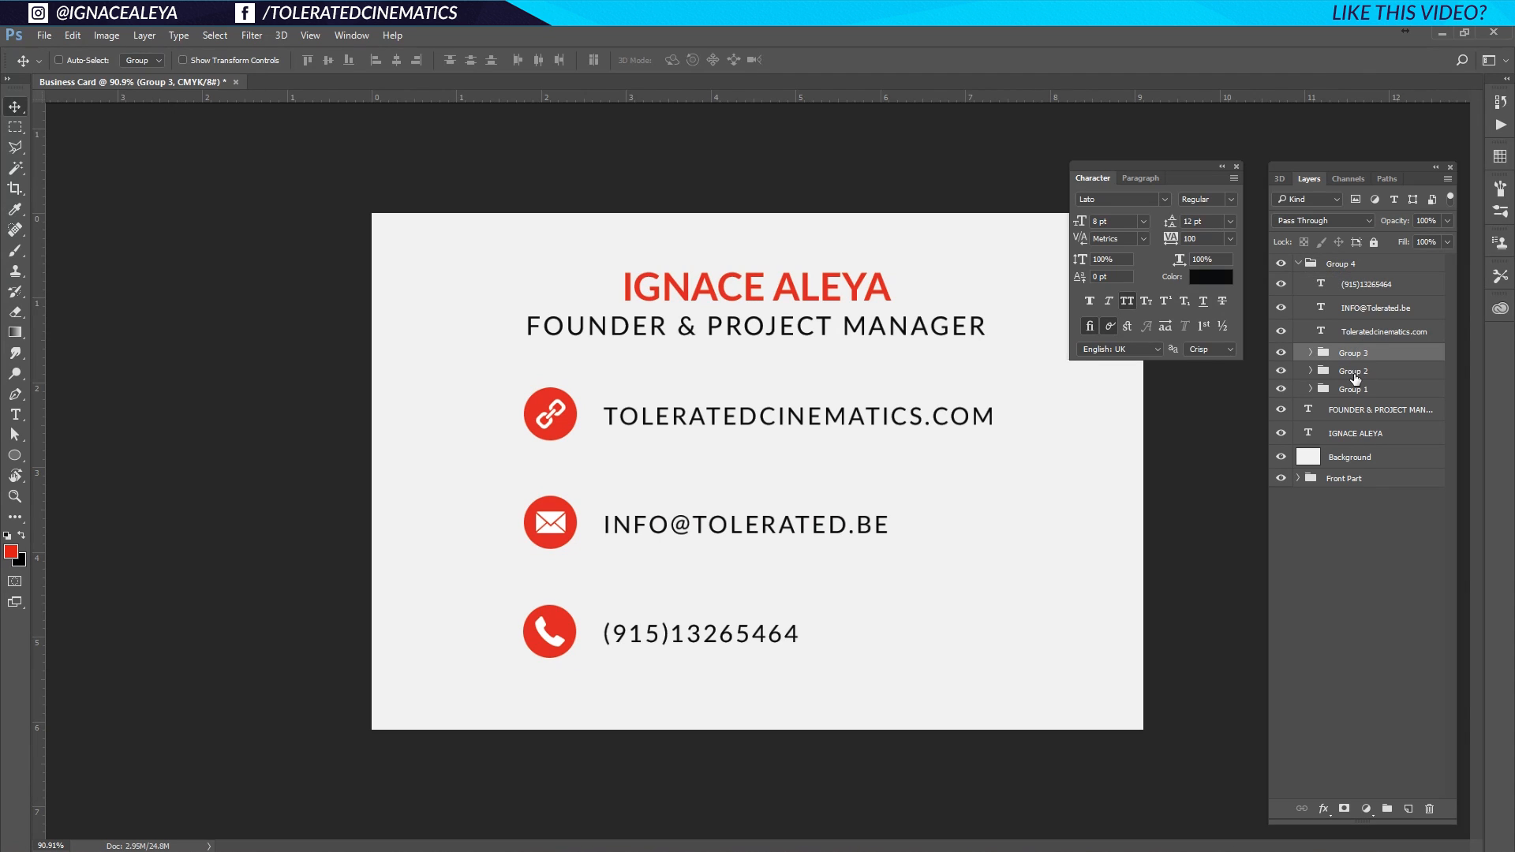
pyautogui.keyDown('shift'); pyautogui.click(1361, 332); pyautogui.keyUp('shift')
pyautogui.moveTo(801, 430); pyautogui.dragTo(802, 447)
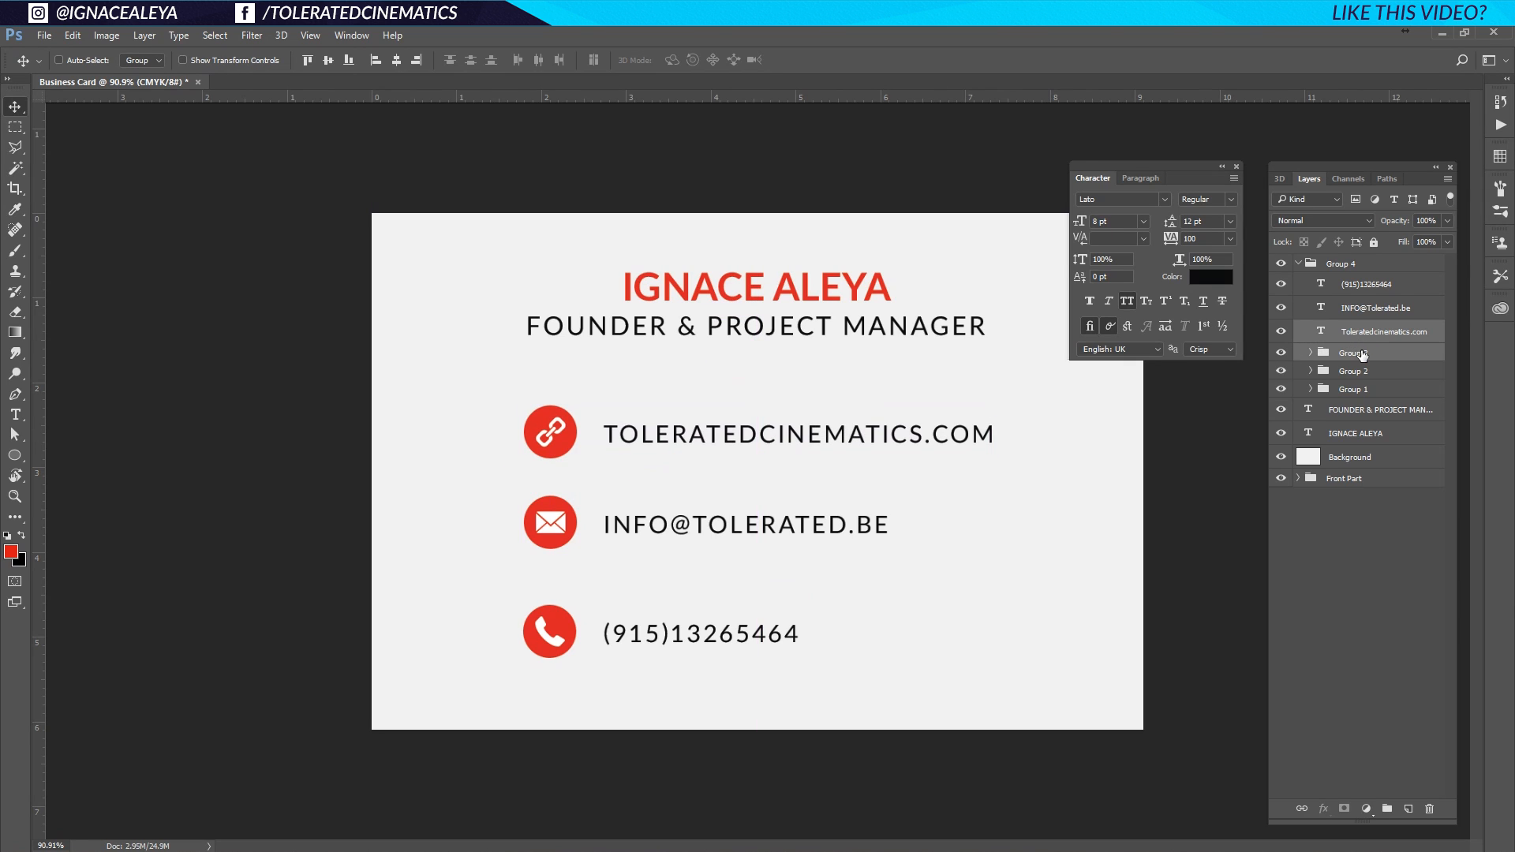
# Evenly space the three icon groups and three contact texts, then shift Group 4 slightly left.
pyautogui.click(1363, 356)
pyautogui.click(1366, 290)
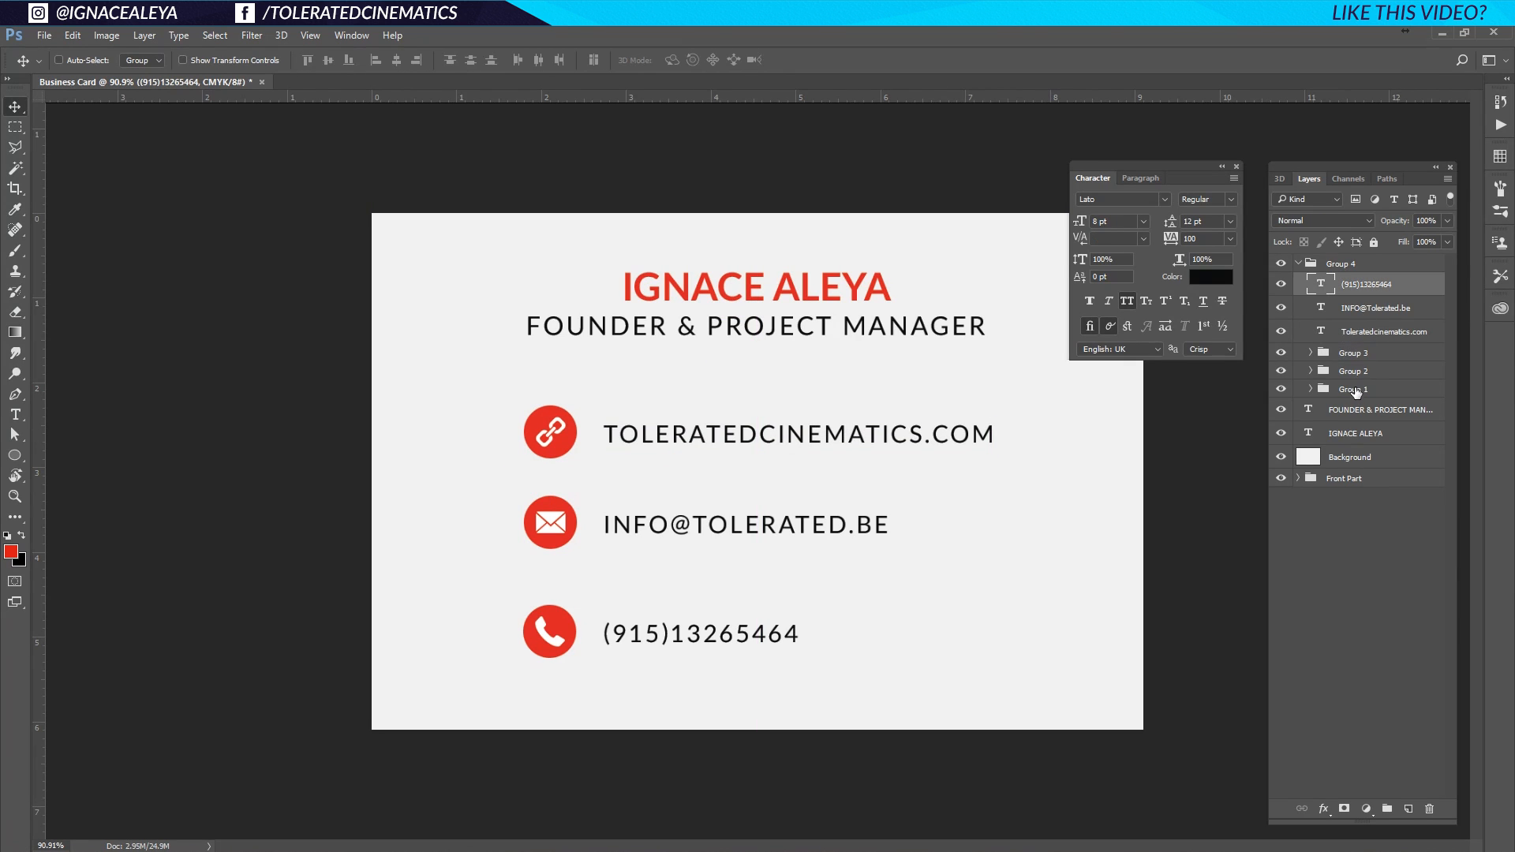
pyautogui.keyDown('shift'); pyautogui.click(1354, 390); pyautogui.keyUp('shift')
pyautogui.click(470, 61)
pyautogui.hotkey('ctrl', 'z')
pyautogui.click(1366, 387)
pyautogui.keyDown('shift'); pyautogui.click(1354, 353); pyautogui.keyUp('shift')
pyautogui.click(472, 60)
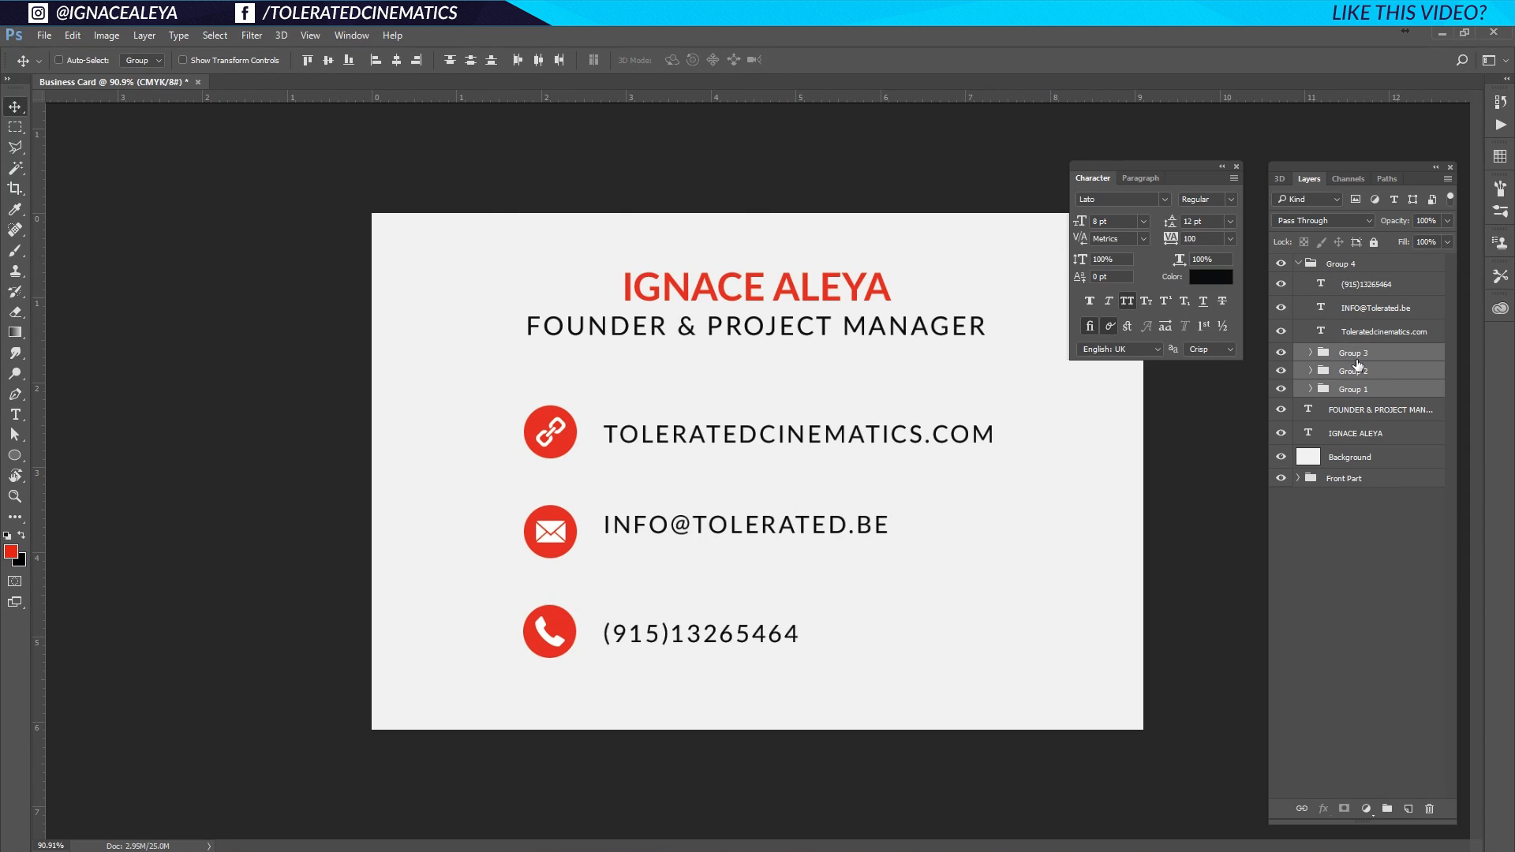
pyautogui.click(1369, 332)
pyautogui.keyDown('shift'); pyautogui.click(1366, 284); pyautogui.keyUp('shift')
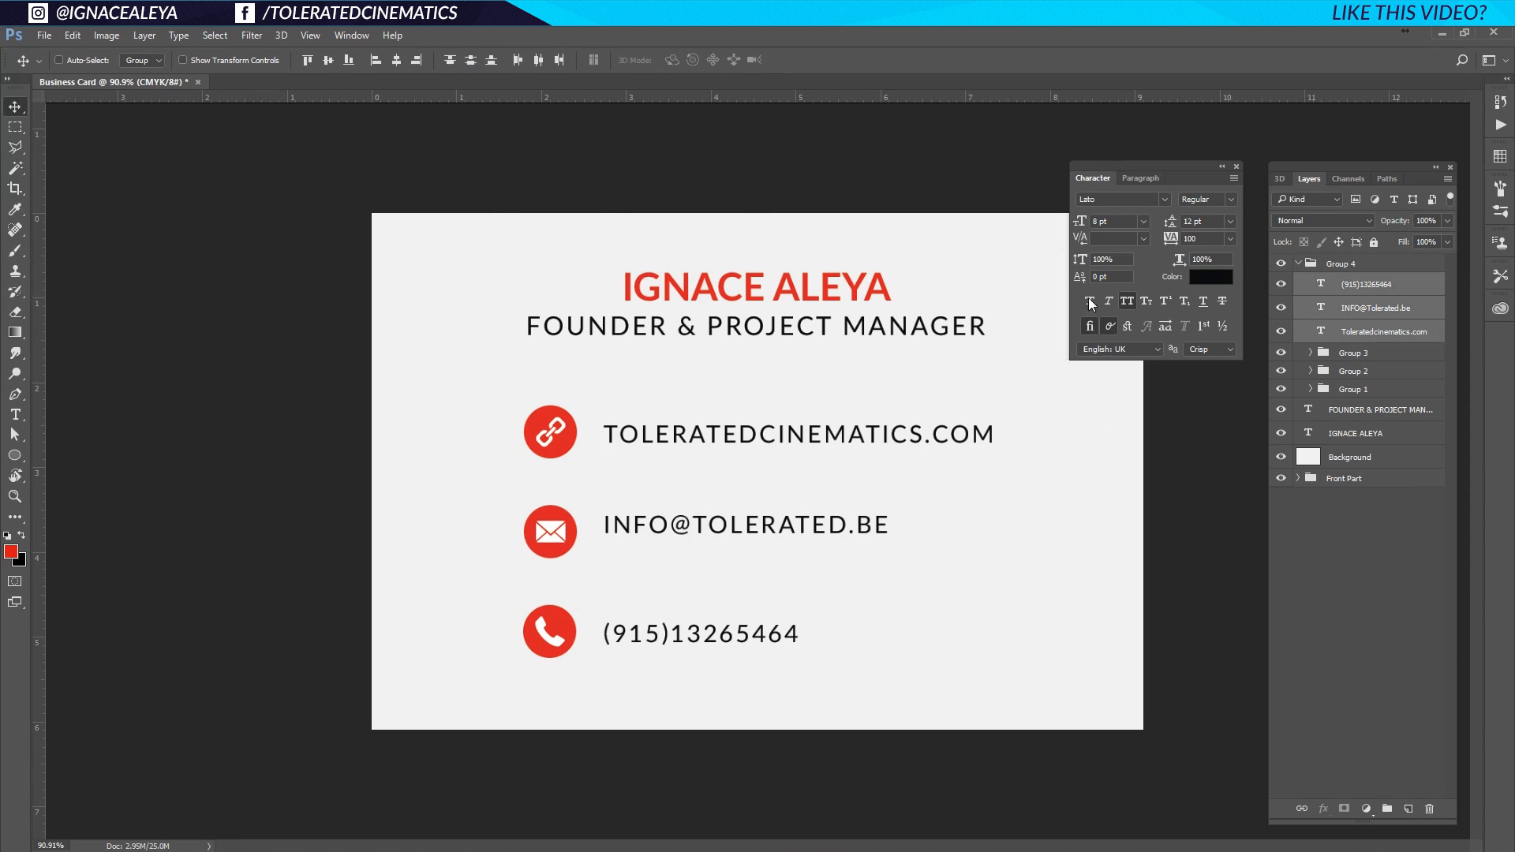
pyautogui.click(469, 64)
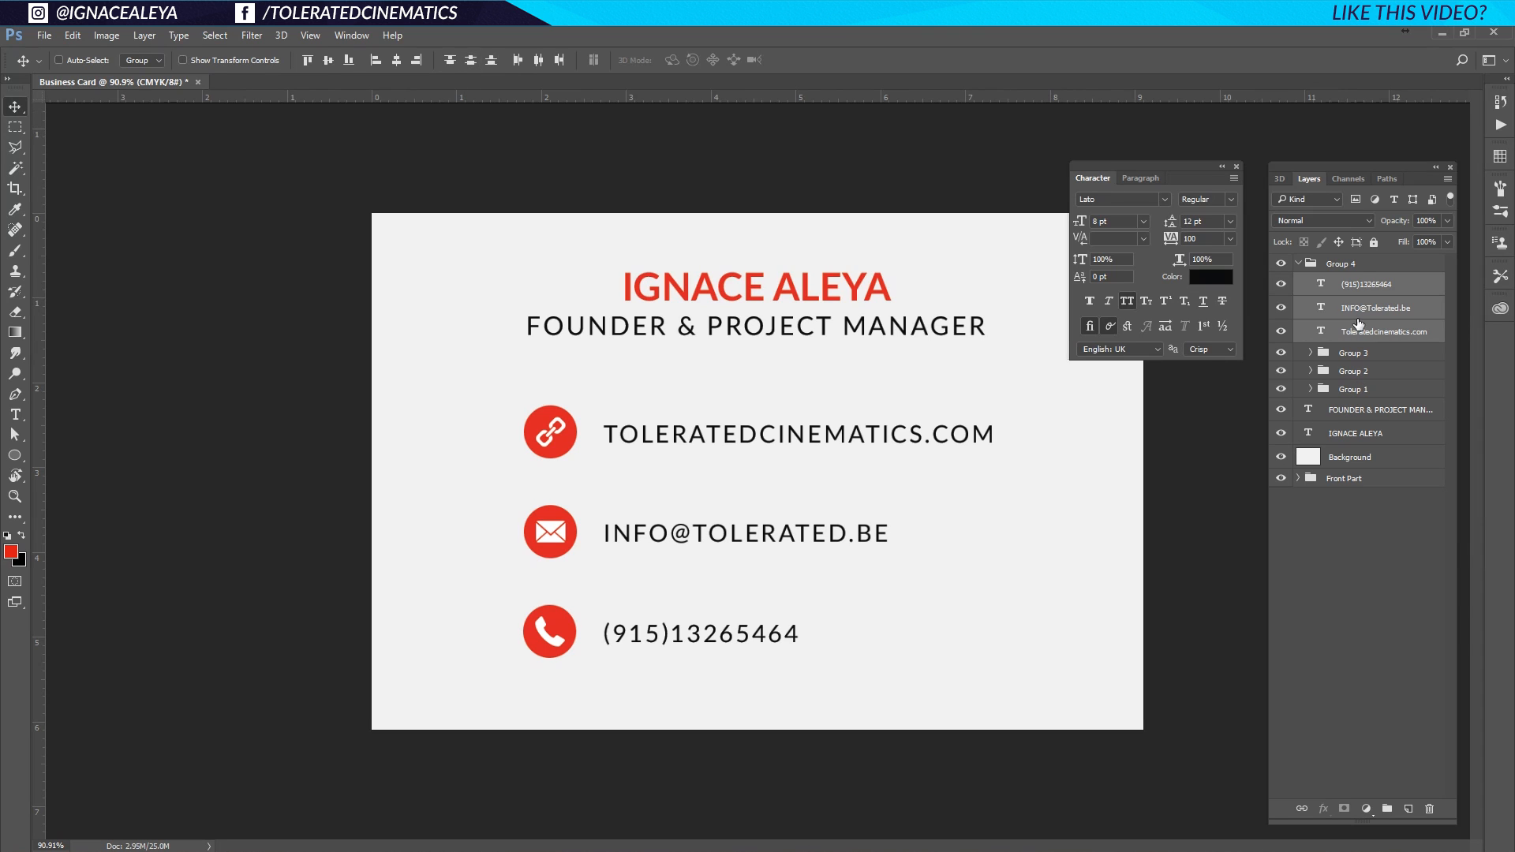
pyautogui.click(1342, 270)
pyautogui.moveTo(688, 490); pyautogui.dragTo(658, 503)
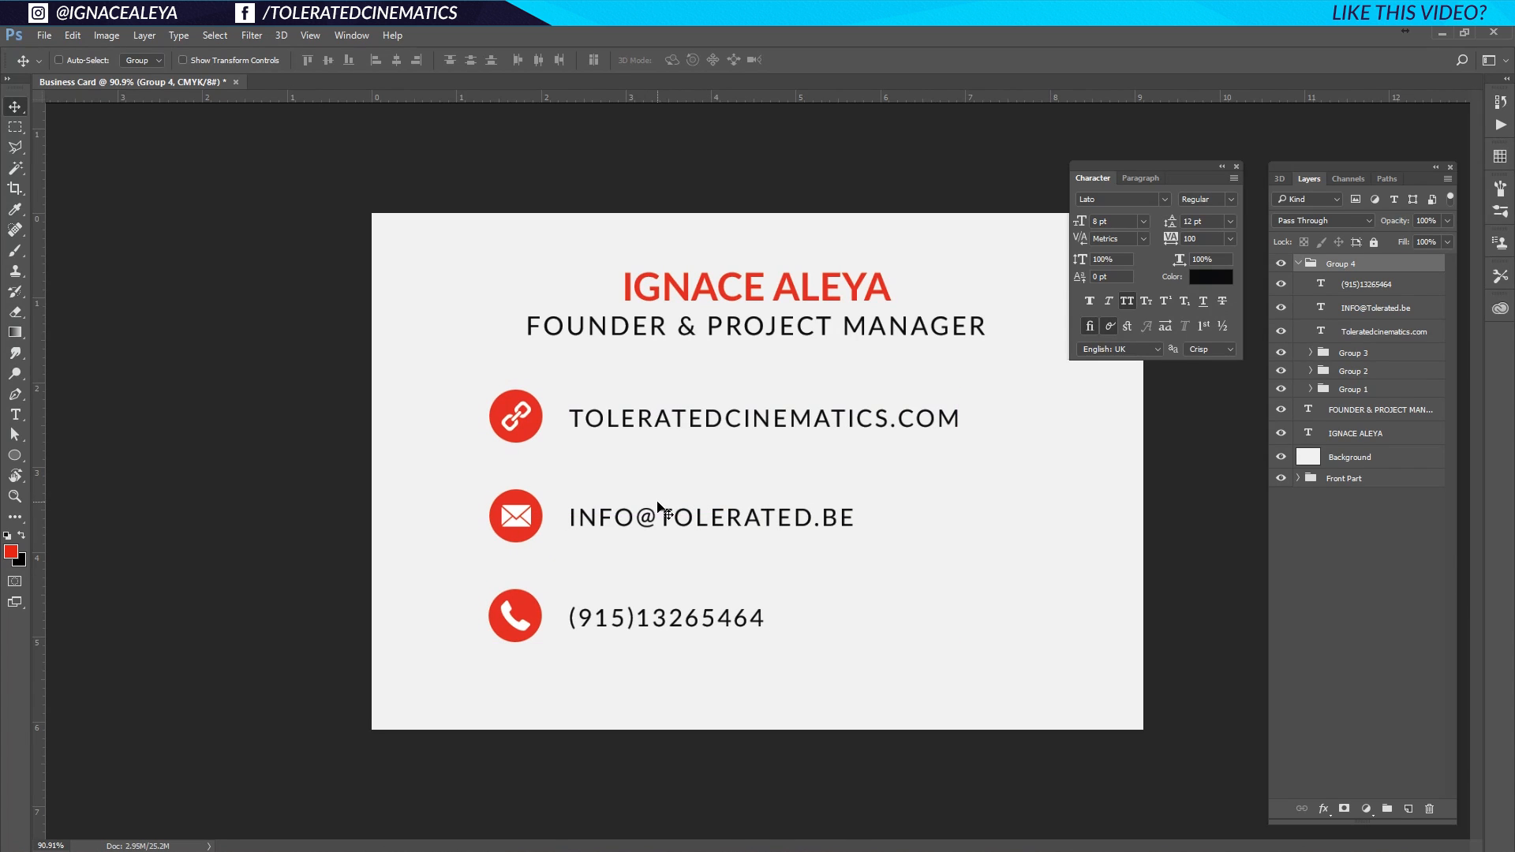
# Duplicate the Stripes layer from Front Part and move the copy above Background.
pyautogui.click(1342, 462)
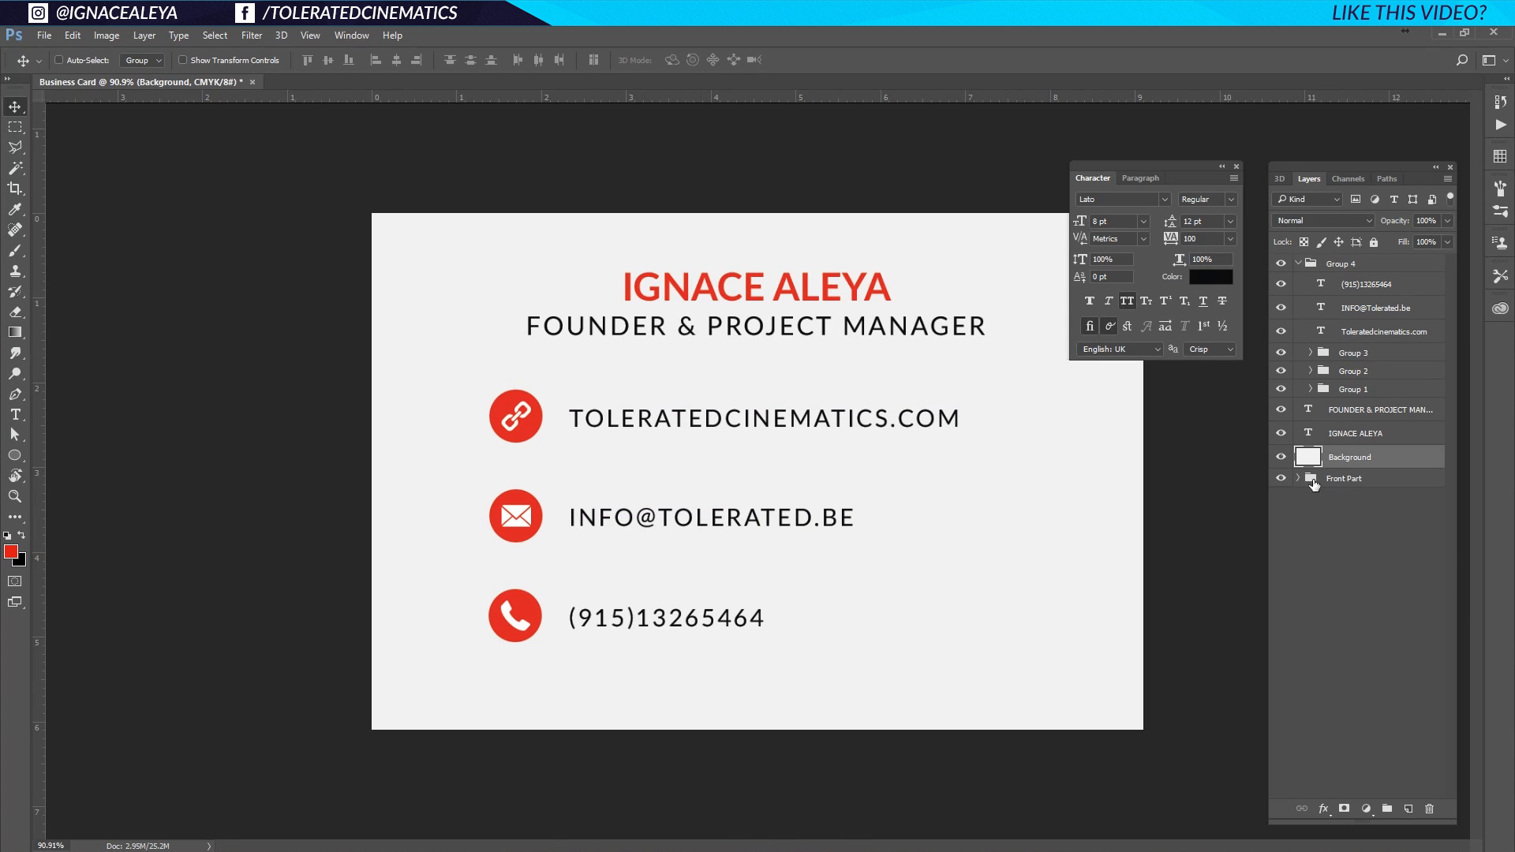
pyautogui.click(1326, 479)
pyautogui.click(1298, 480)
pyautogui.click(1362, 524)
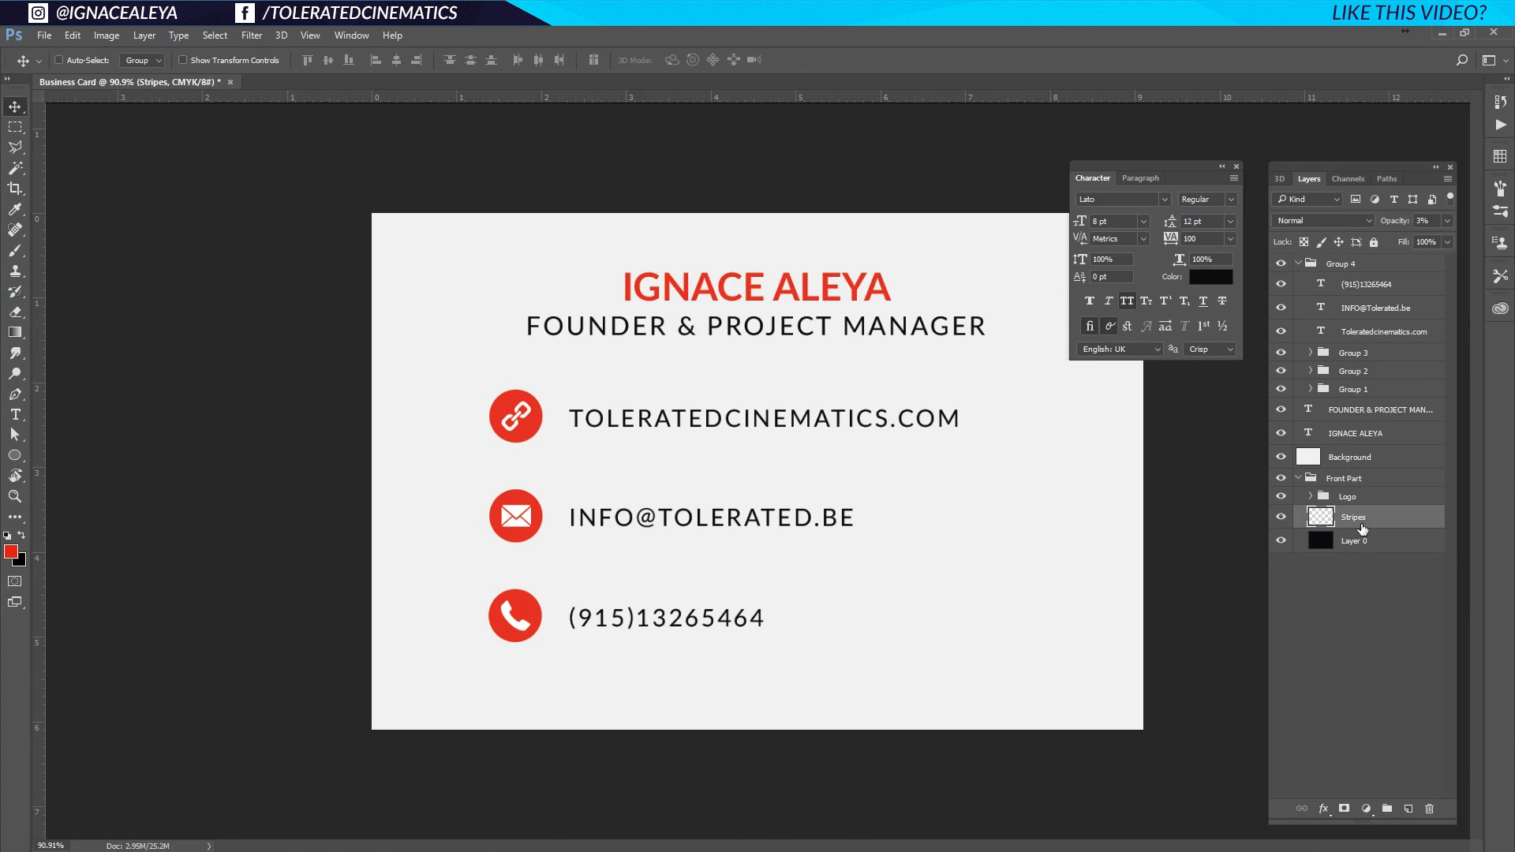
pyautogui.hotkey('ctrl', 'j')
pyautogui.moveTo(1351, 521); pyautogui.dragTo(1351, 452)
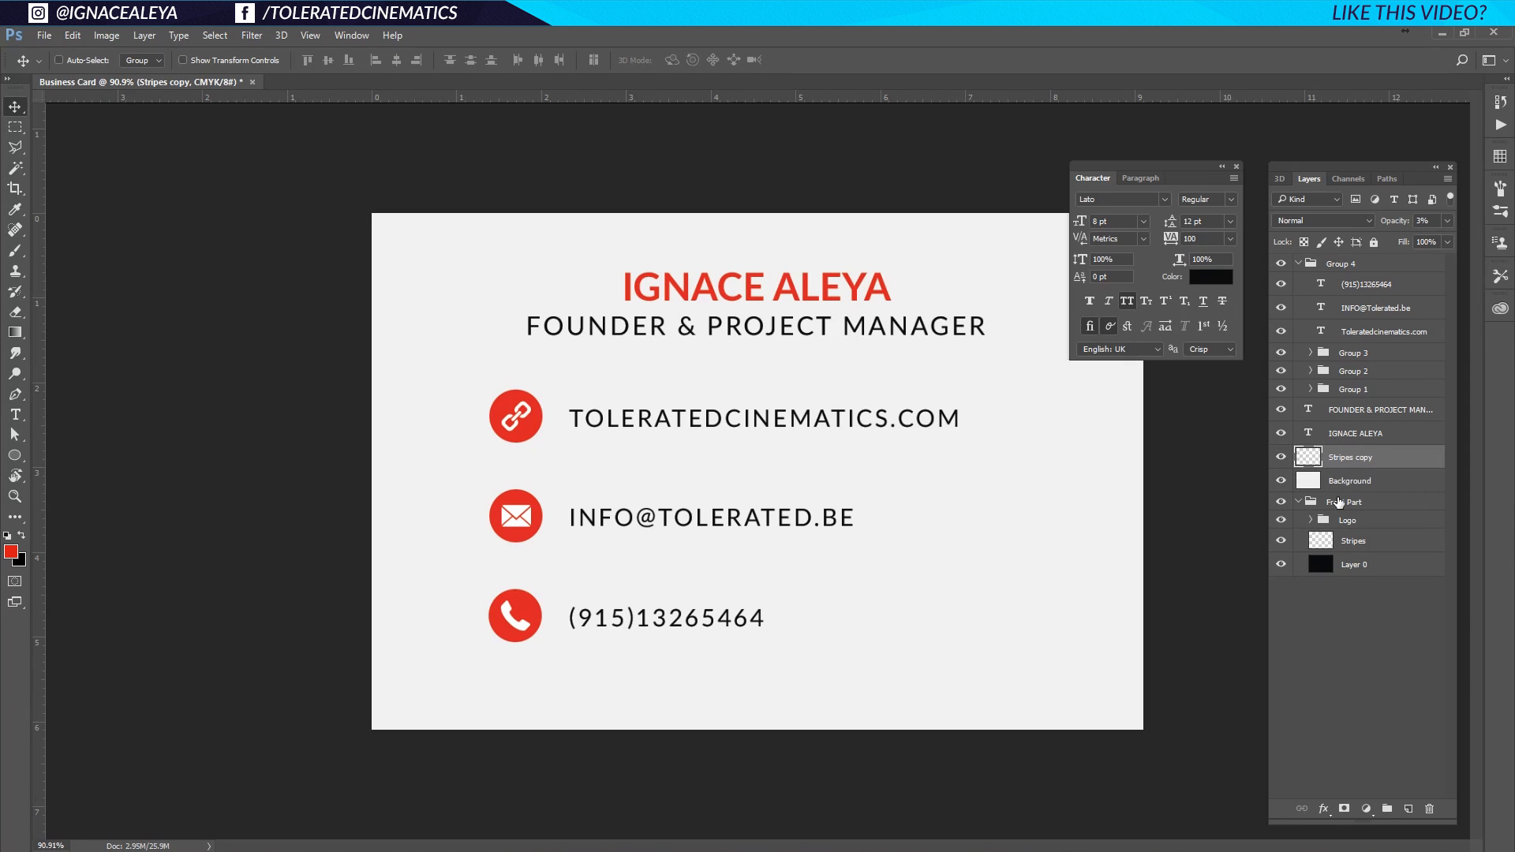
# Give the Stripes copy a near-black Color Overlay layer style.
pyautogui.doubleClick(1391, 468)
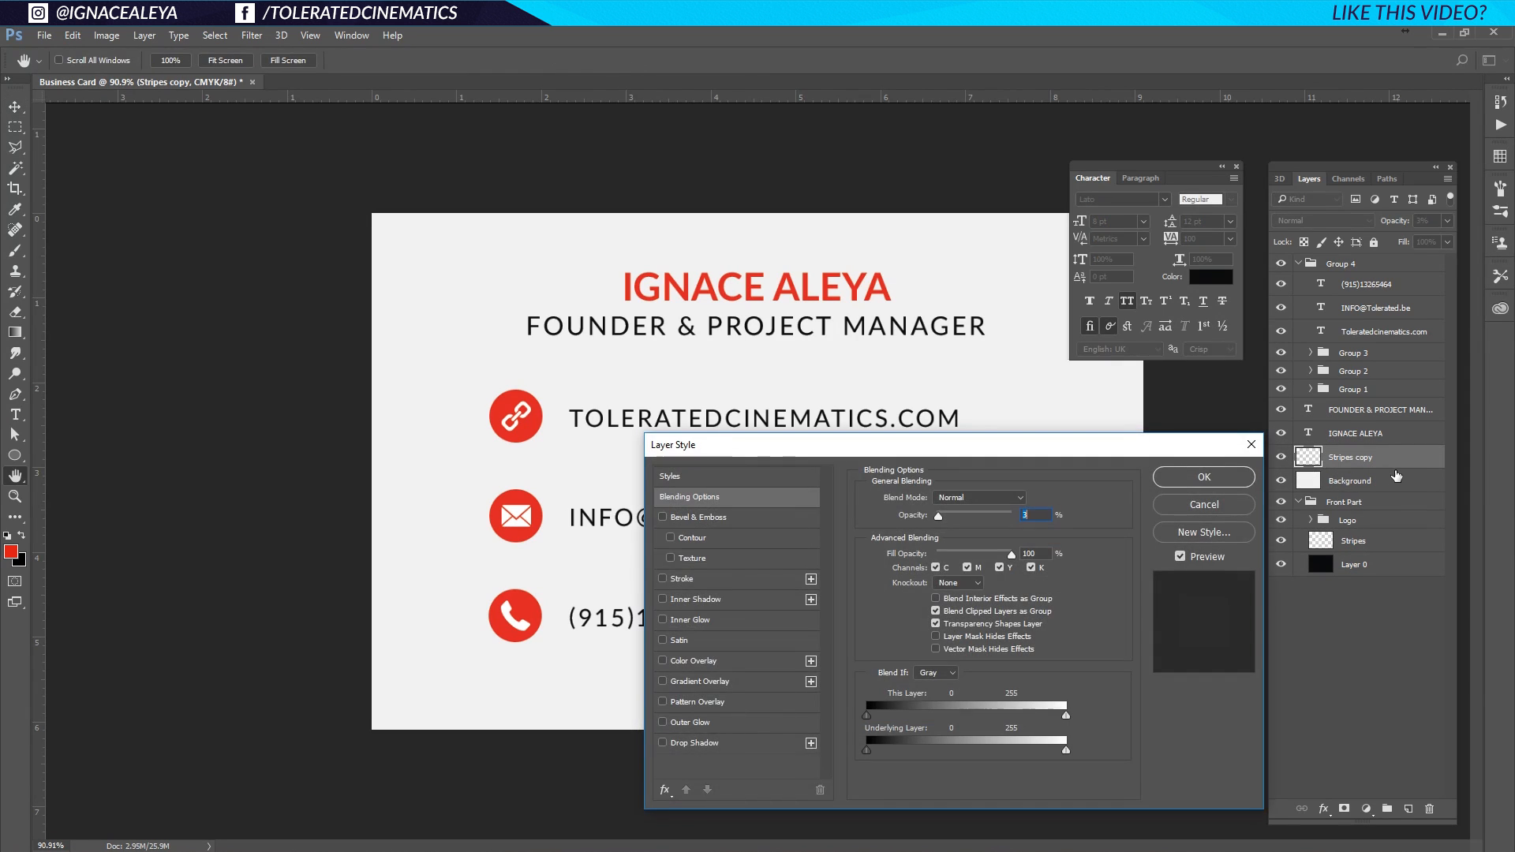
pyautogui.click(694, 660)
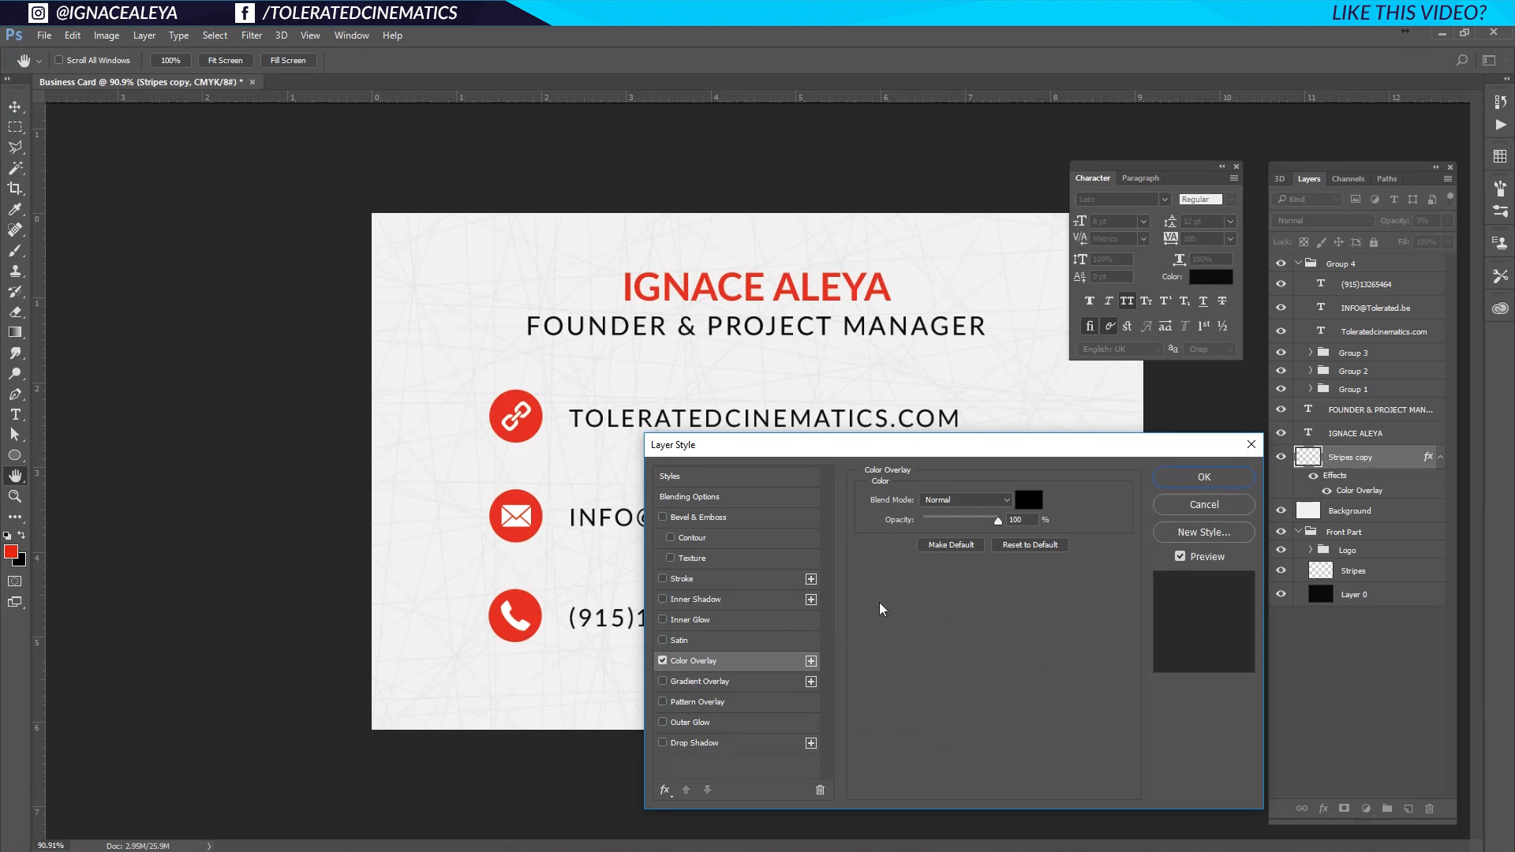
pyautogui.click(1028, 500)
pyautogui.moveTo(829, 618)
pyautogui.mouseDown()
pyautogui.moveTo(887, 592)
pyautogui.moveTo(853, 618)
pyautogui.mouseUp()
pyautogui.click(981, 515)
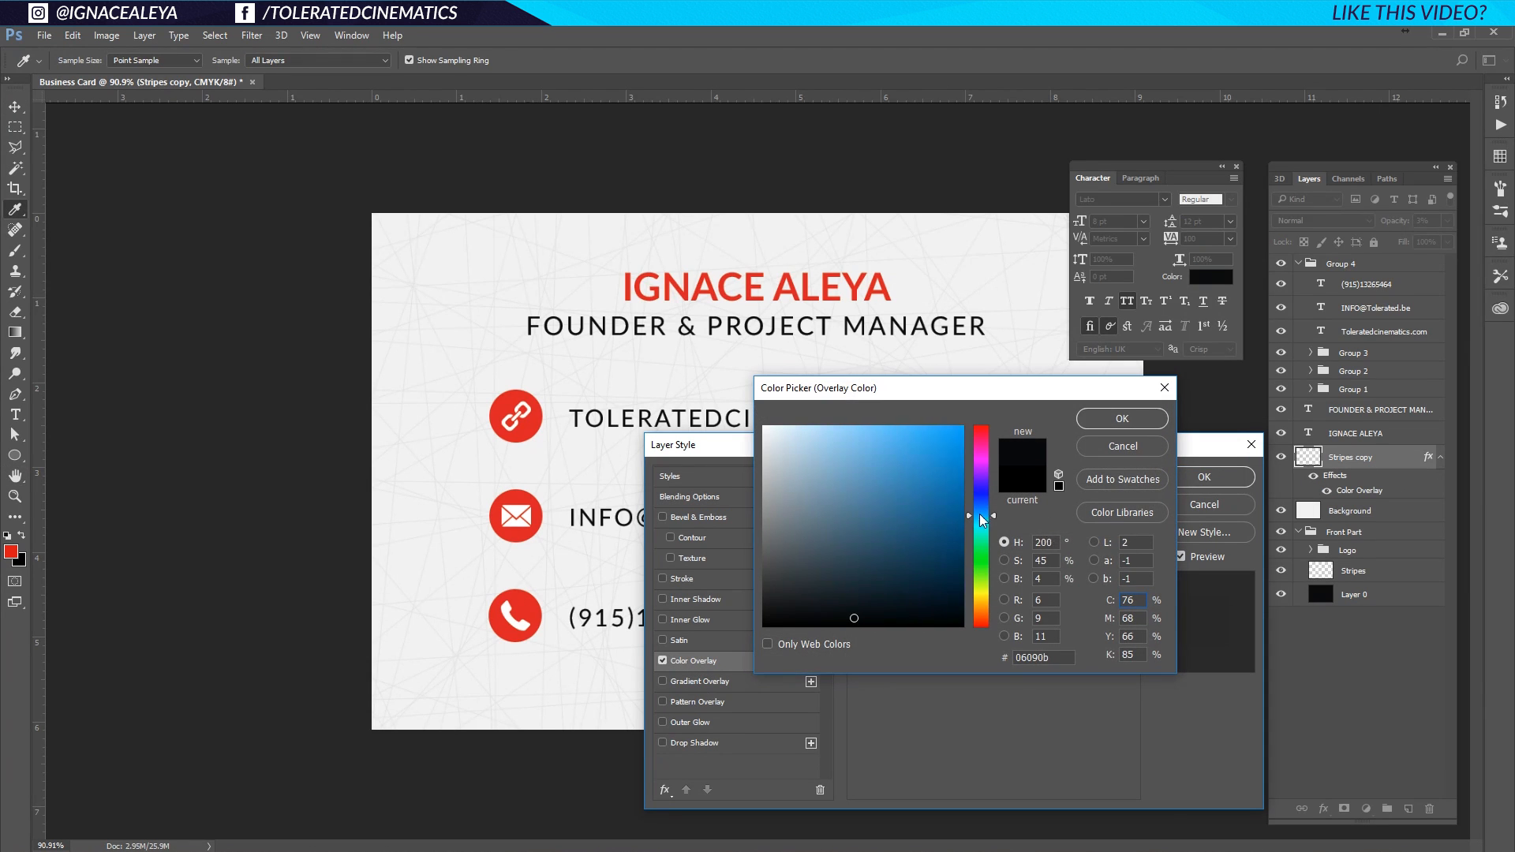
pyautogui.click(1119, 420)
pyautogui.click(1200, 478)
# Lower the Stripes copy layer opacity to 7%.
pyautogui.click(1447, 221)
pyautogui.moveTo(1394, 240); pyautogui.dragTo(1384, 245)
pyautogui.write('5')
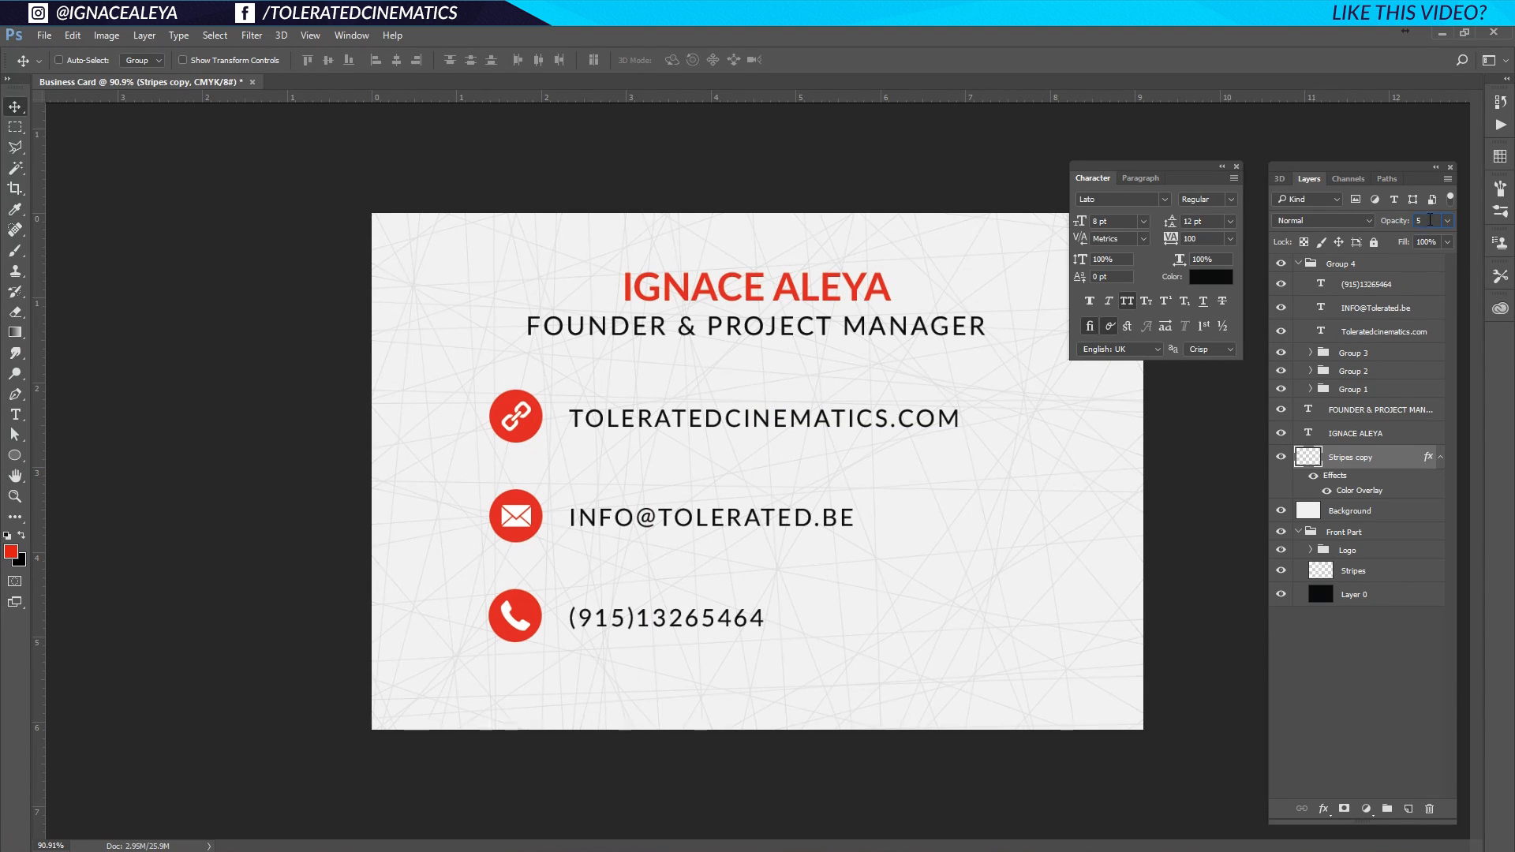
pyautogui.click(1314, 721)
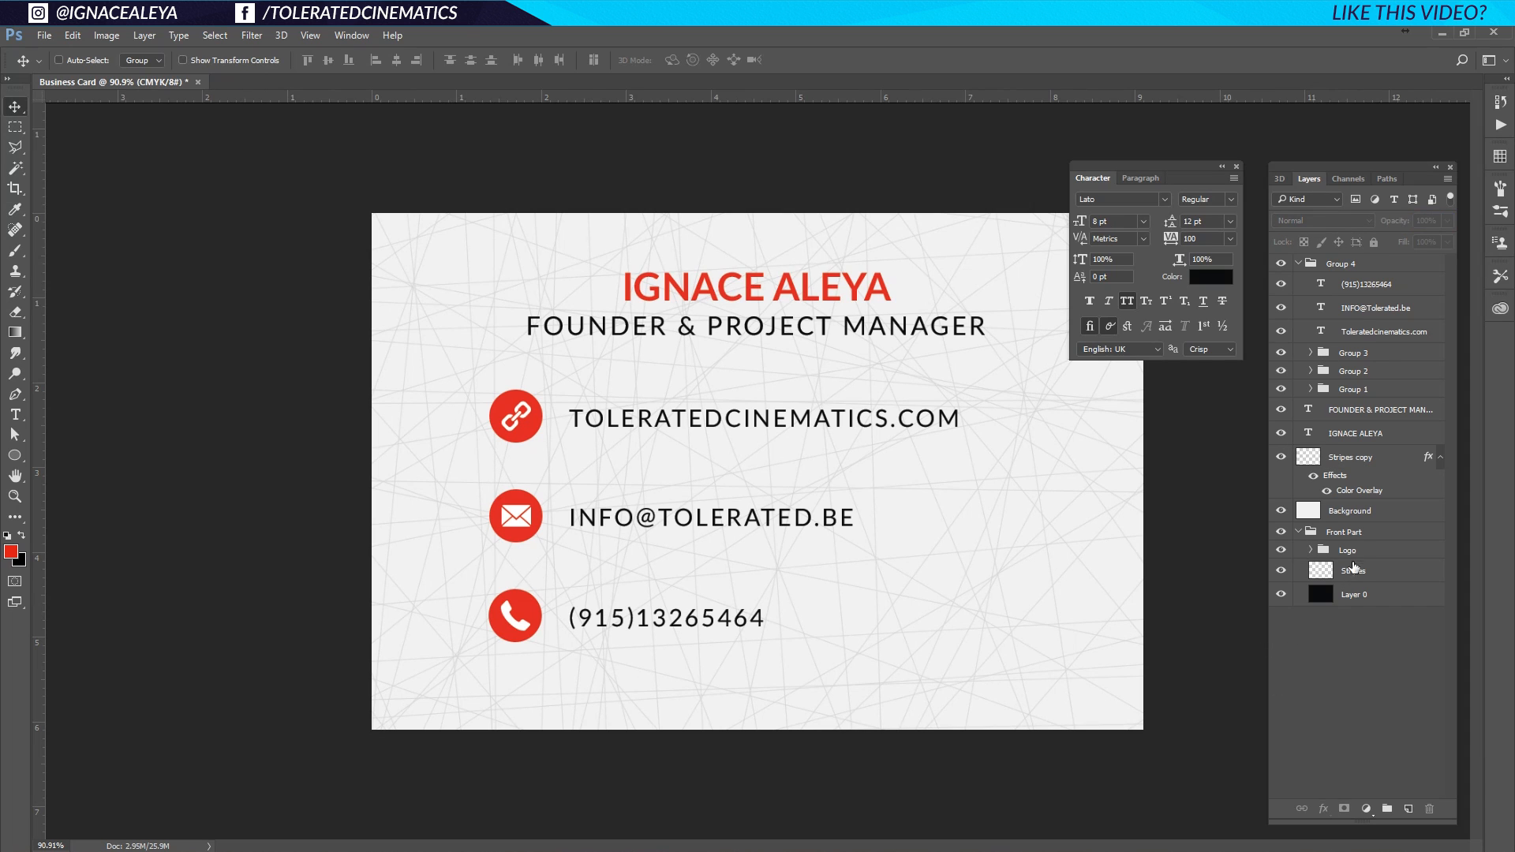
pyautogui.click(1351, 464)
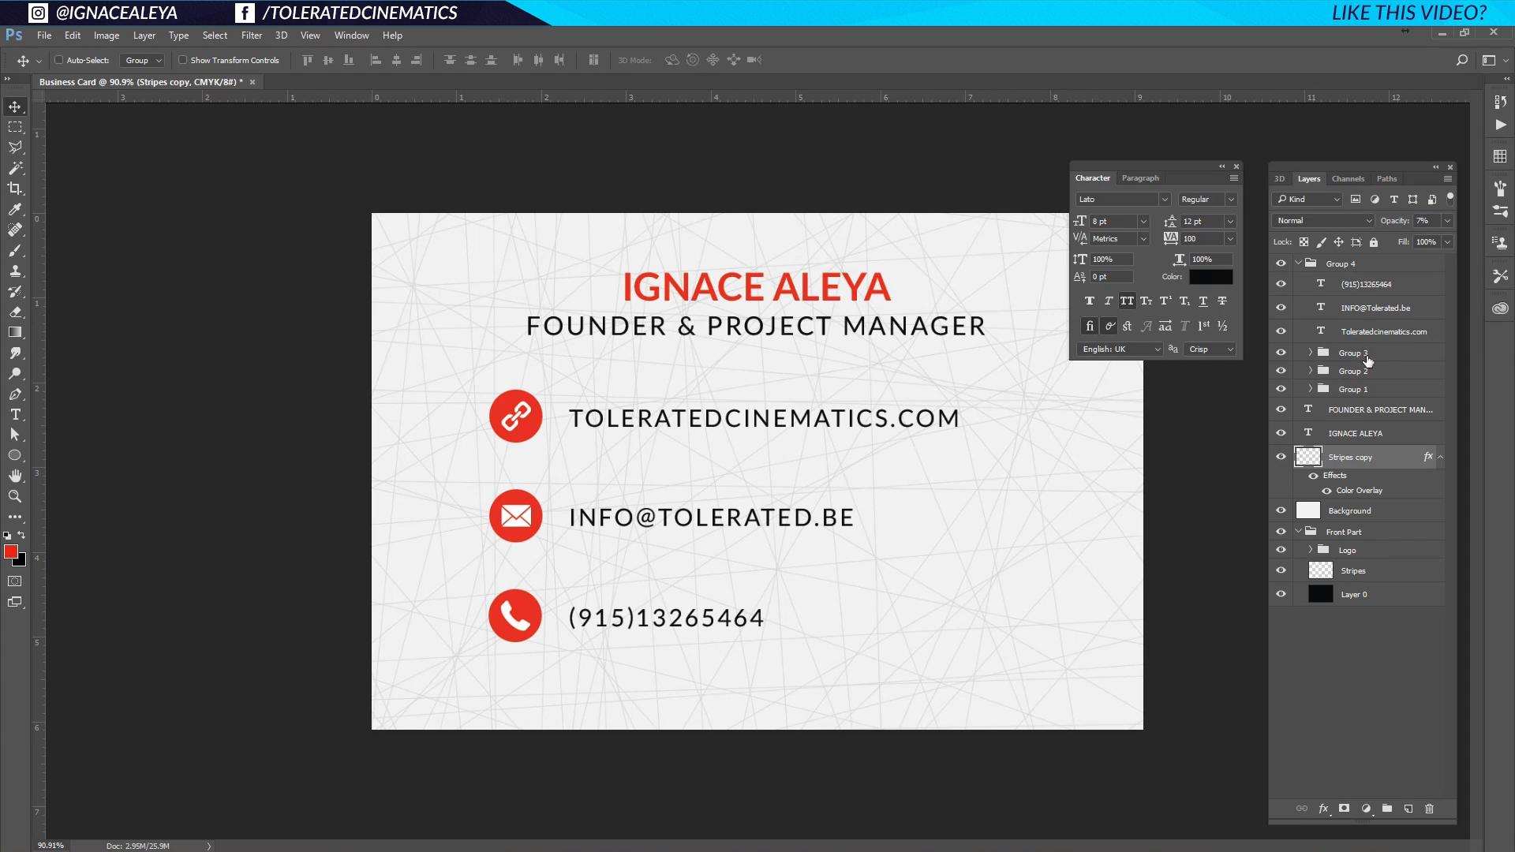